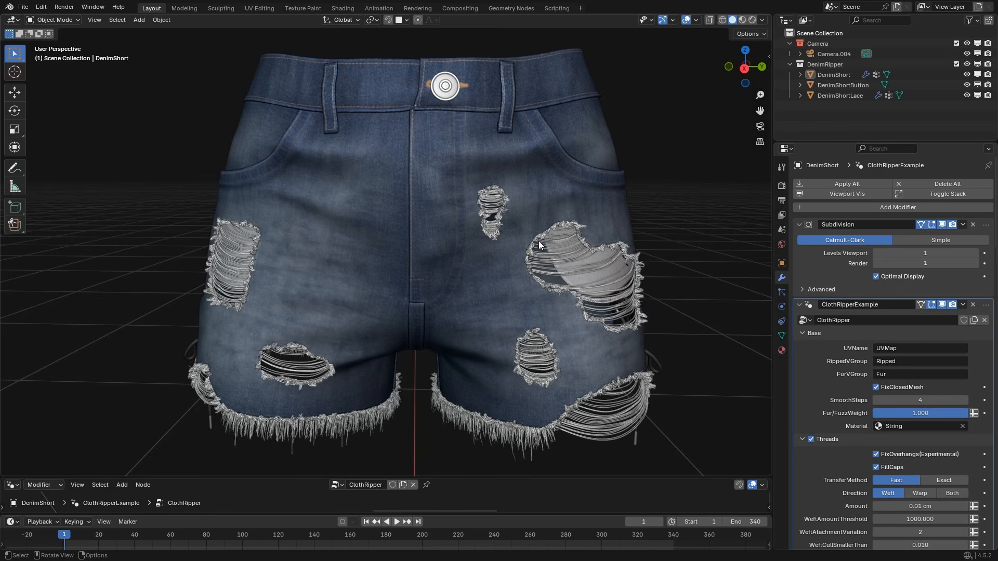
# Select the DenimShort object and turn on the Face Orientation viewport overlay.
pyautogui.click(506, 226)
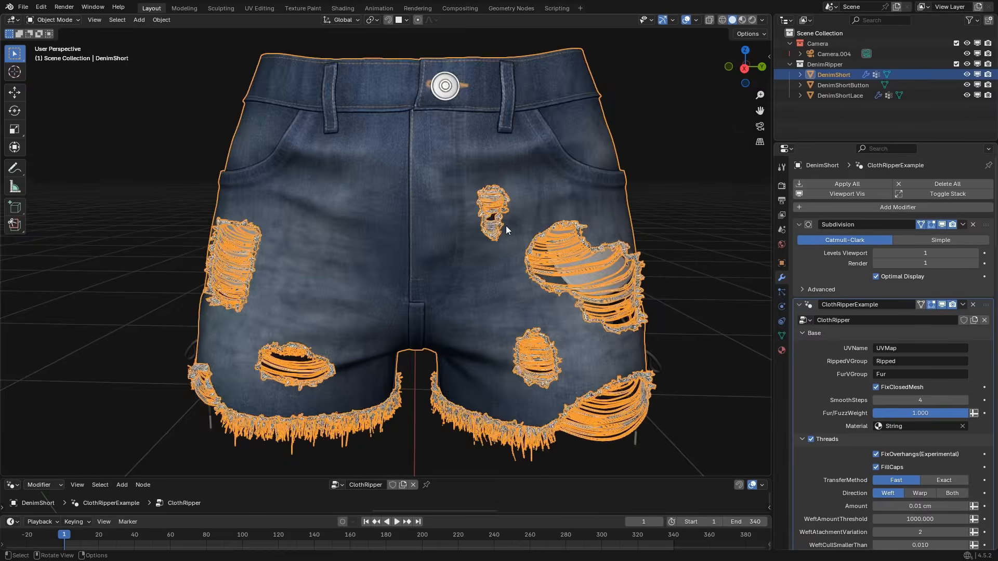
pyautogui.moveTo(506, 226); pyautogui.dragTo(489, 297, button='middle')
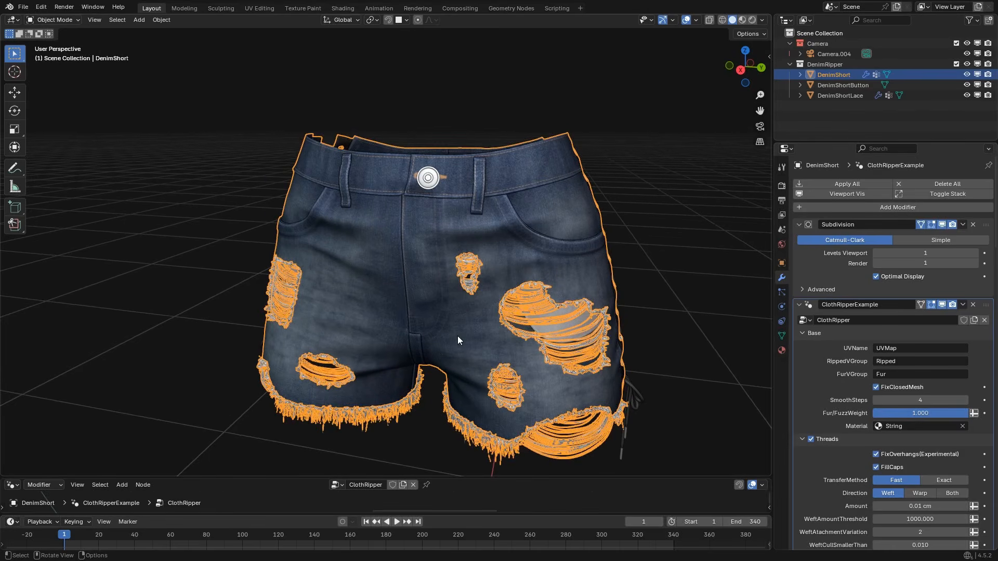
pyautogui.moveTo(457, 336); pyautogui.dragTo(472, 338, button='middle')
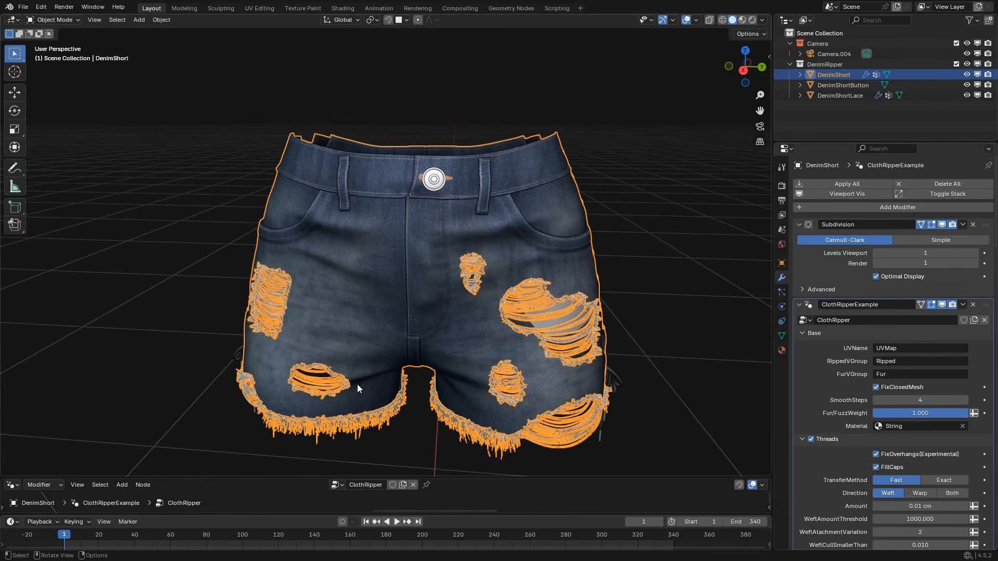
pyautogui.moveTo(357, 385); pyautogui.dragTo(434, 272, button='middle')
pyautogui.scroll(3, 434, 272)
pyautogui.moveTo(364, 328); pyautogui.dragTo(475, 272, button='middle')
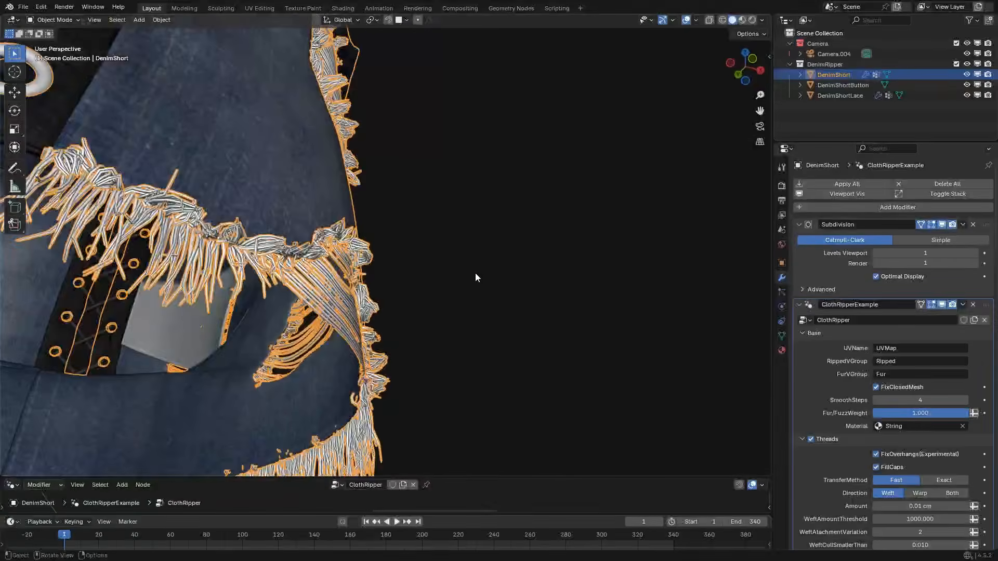
pyautogui.click(694, 21)
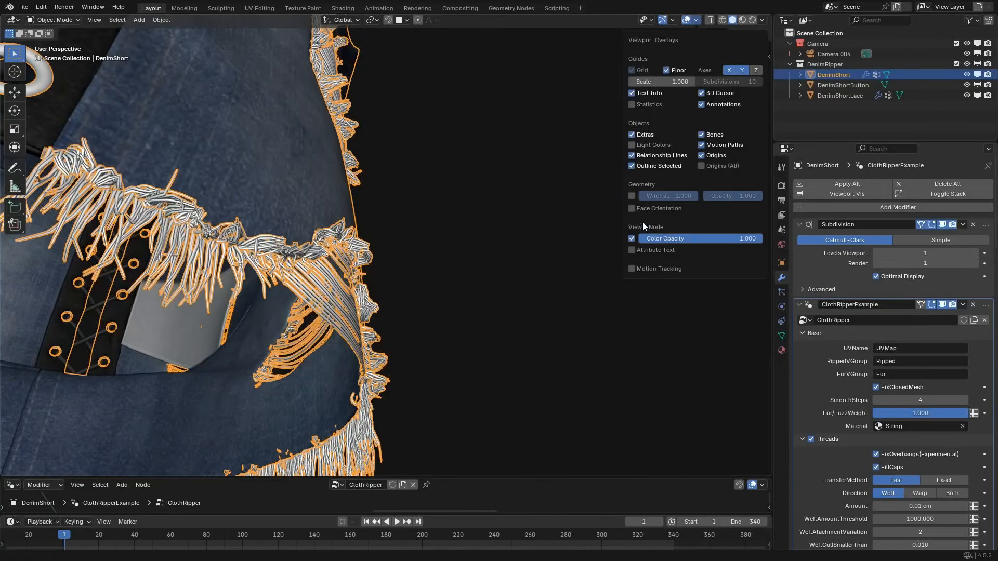
pyautogui.moveTo(369, 279); pyautogui.dragTo(392, 270, button='middle')
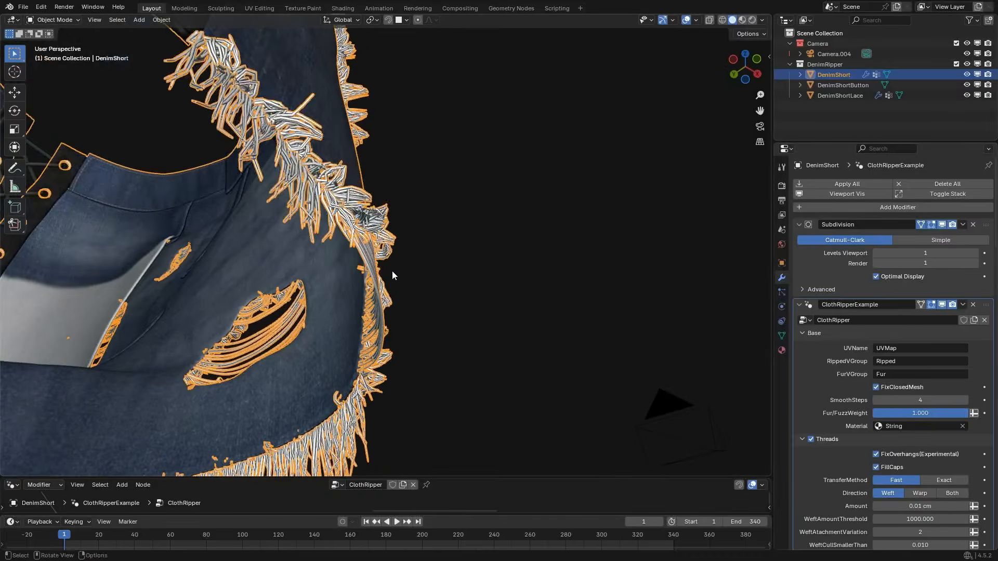
# Remove all modifiers from DenimShort, including Subdivision and ClothRipperExample.
pyautogui.scroll(-10, 862, 250)
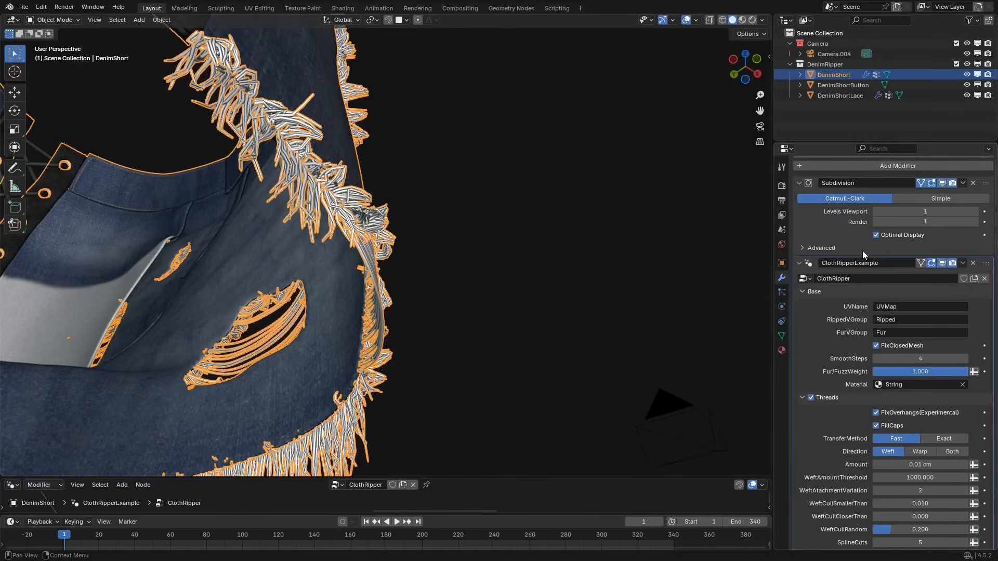
pyautogui.scroll(10, 871, 287)
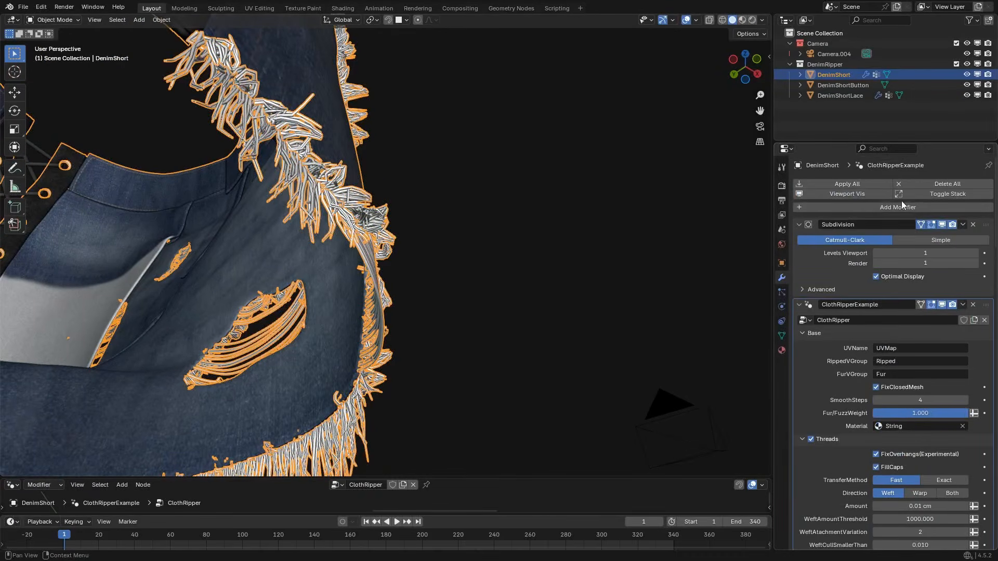
pyautogui.click(973, 225)
pyautogui.click(974, 225)
pyautogui.click(974, 225)
pyautogui.click(974, 225)
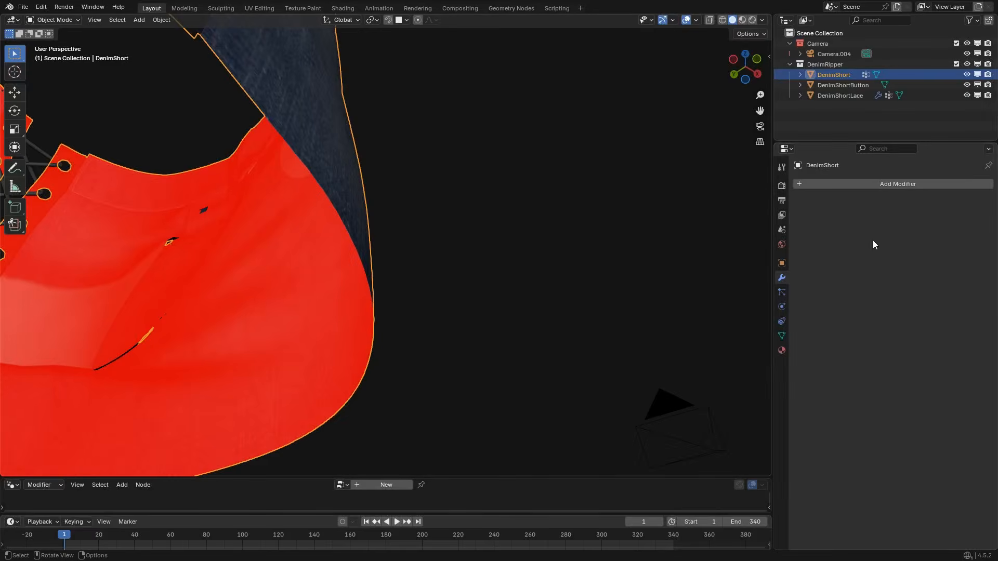
# Inspect the face orientation inside and outside the shorts, and turn off the Face Orientation overlay.
pyautogui.moveTo(343, 214); pyautogui.dragTo(237, 228, button='middle')
pyautogui.scroll(-3, 420, 216)
pyautogui.scroll(2, 381, 307)
pyautogui.keyDown('shift'); pyautogui.moveTo(420, 216); pyautogui.dragTo(650, 107, button='middle'); pyautogui.keyUp('shift')
pyautogui.scroll(2, 407, 233)
pyautogui.scroll(-5, 408, 233)
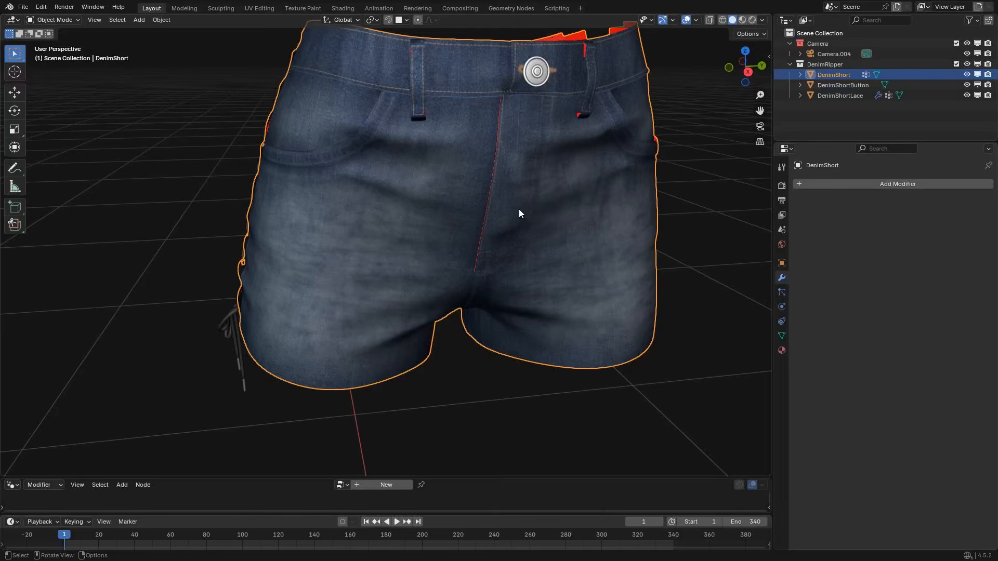
pyautogui.click(696, 20)
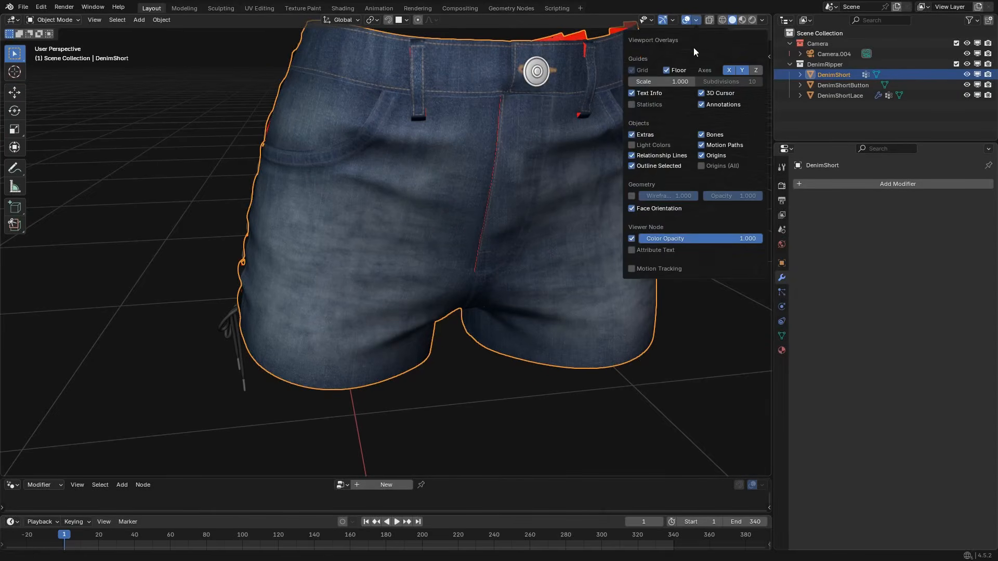
pyautogui.click(644, 210)
# Split the geometry node editor area in two, switch one half to the UV Editor and enlarge it below the shorts.
pyautogui.moveTo(53, 474); pyautogui.dragTo(358, 457)
pyautogui.click(16, 451)
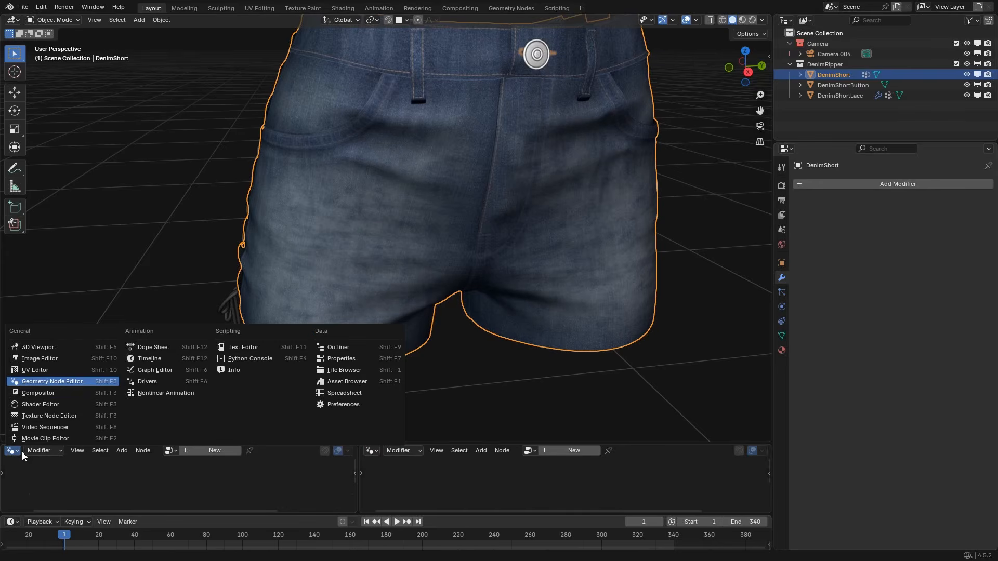
pyautogui.click(48, 359)
pyautogui.moveTo(198, 444); pyautogui.dragTo(198, 343)
pyautogui.scroll(-2, 199, 376)
pyautogui.scroll(-2, 441, 167)
pyautogui.keyDown('shift'); pyautogui.moveTo(441, 166); pyautogui.dragTo(436, 221, button='middle'); pyautogui.keyUp('shift')
pyautogui.moveTo(436, 220); pyautogui.dragTo(417, 223, button='middle')
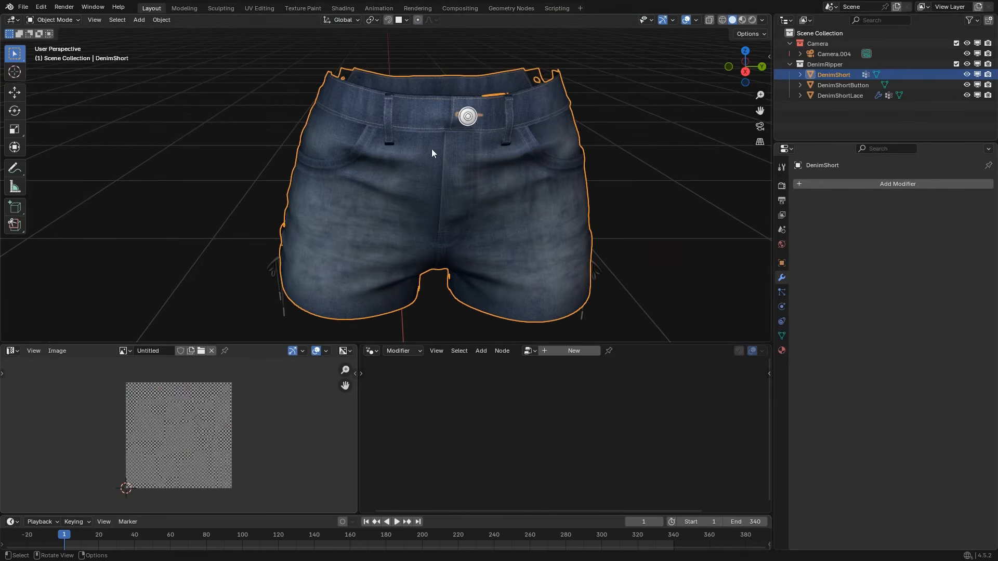
# Enter Edit Mode on DenimShort, show its UV layout and select only the large leg-panel island in the middle.
pyautogui.press('Tab')
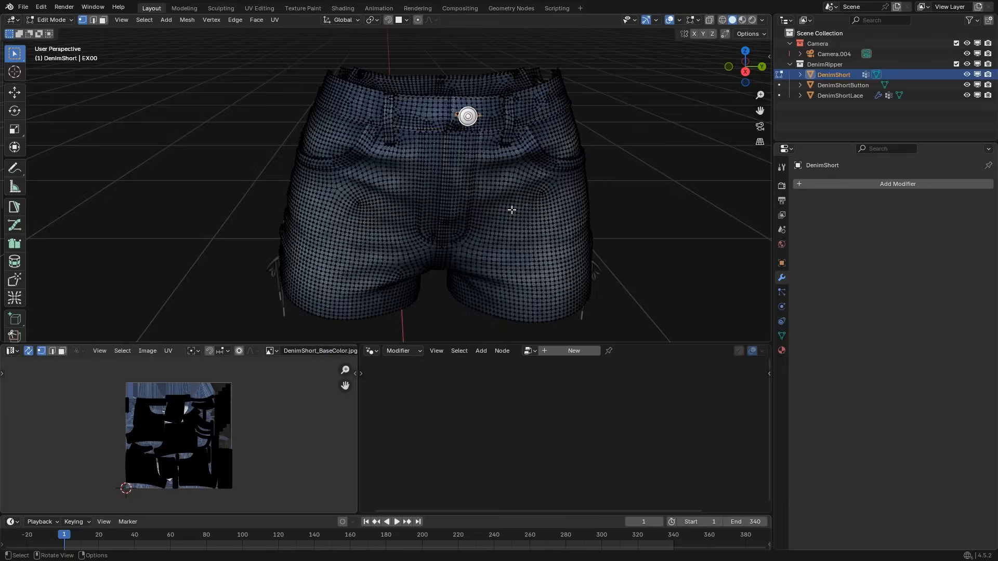
pyautogui.press('a')
pyautogui.scroll(3, 202, 448)
pyautogui.scroll(2, 201, 447)
pyautogui.hotkey('alt', 'a')
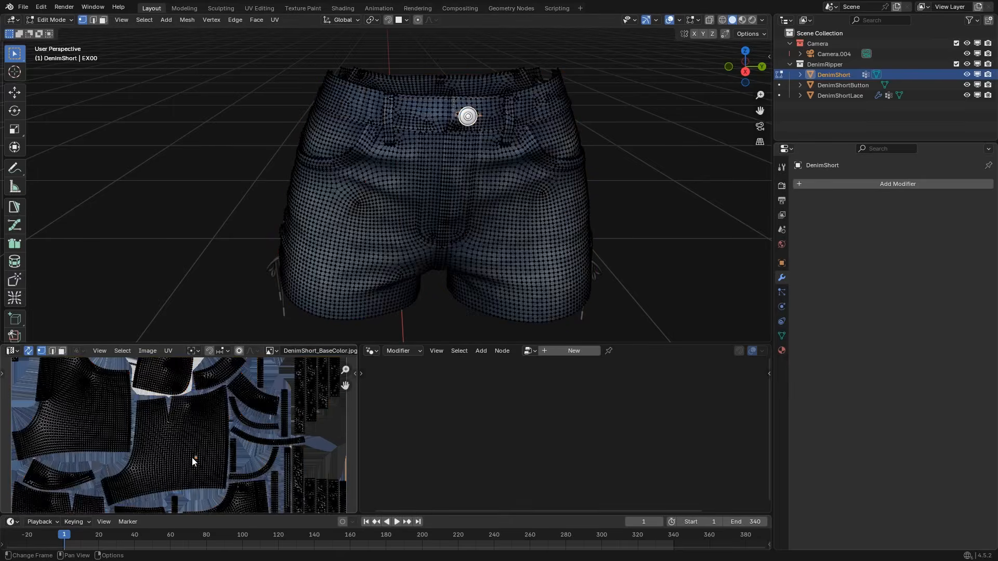
pyautogui.press('l')
pyautogui.scroll(-2, 199, 449)
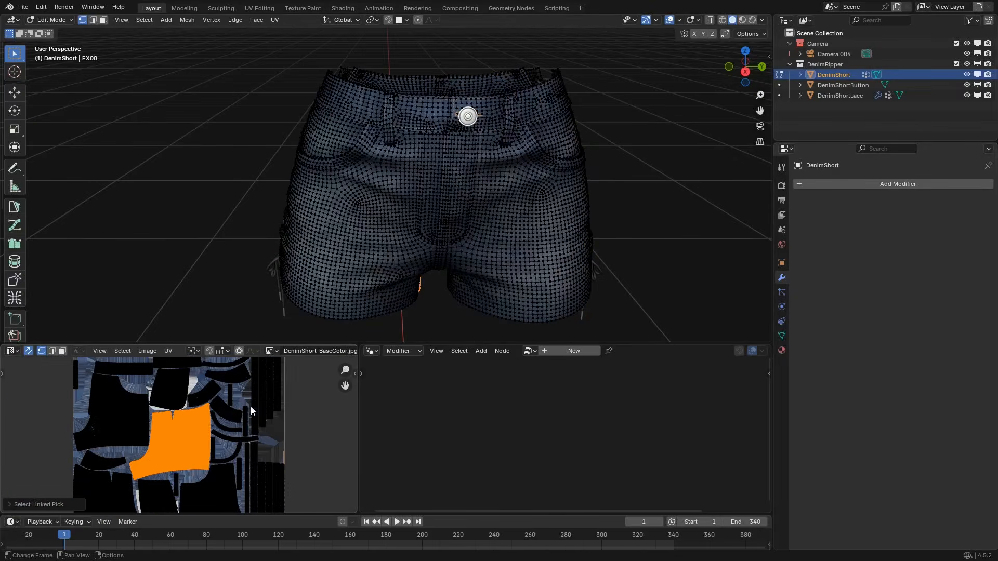
pyautogui.press('r')
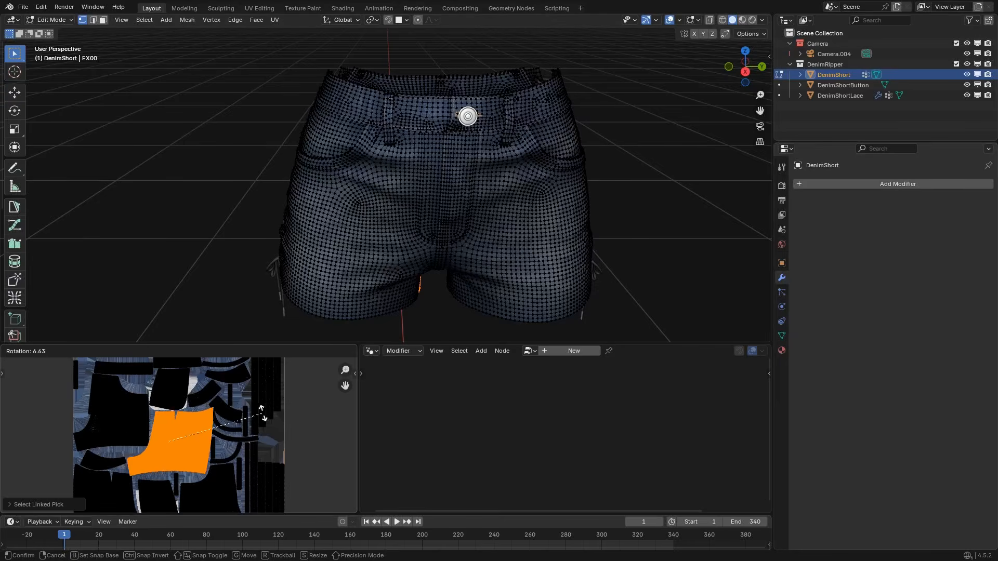
pyautogui.rightClick(260, 408)
pyautogui.press('r')
pyautogui.rightClick(249, 484)
pyautogui.press('r')
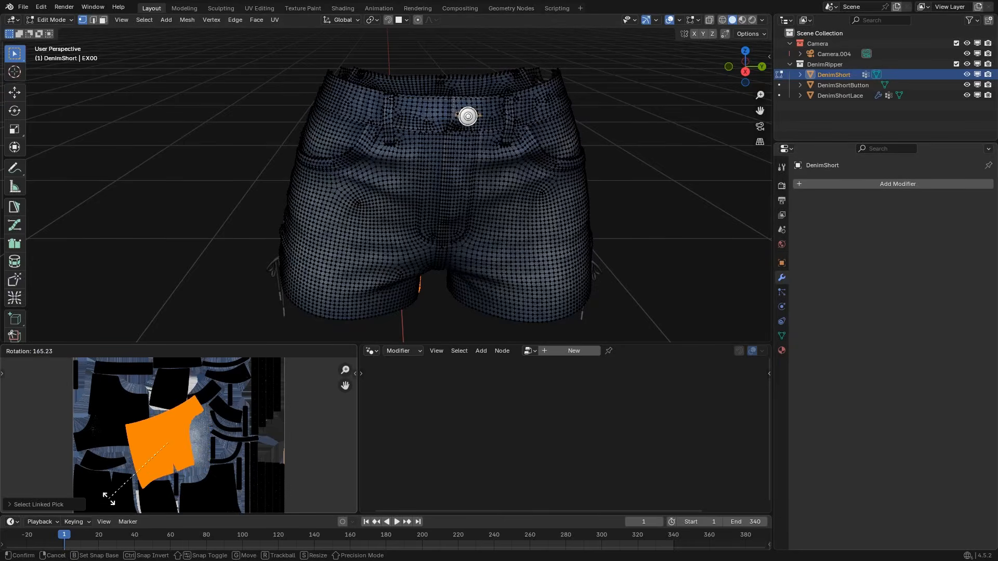
pyautogui.rightClick(119, 459)
# Select the four large leg-panel UV islands, try rotating them together, and clear the selection.
pyautogui.scroll(-2, 118, 459)
pyautogui.moveTo(119, 459); pyautogui.dragTo(154, 444, button='middle')
pyautogui.click(149, 420)
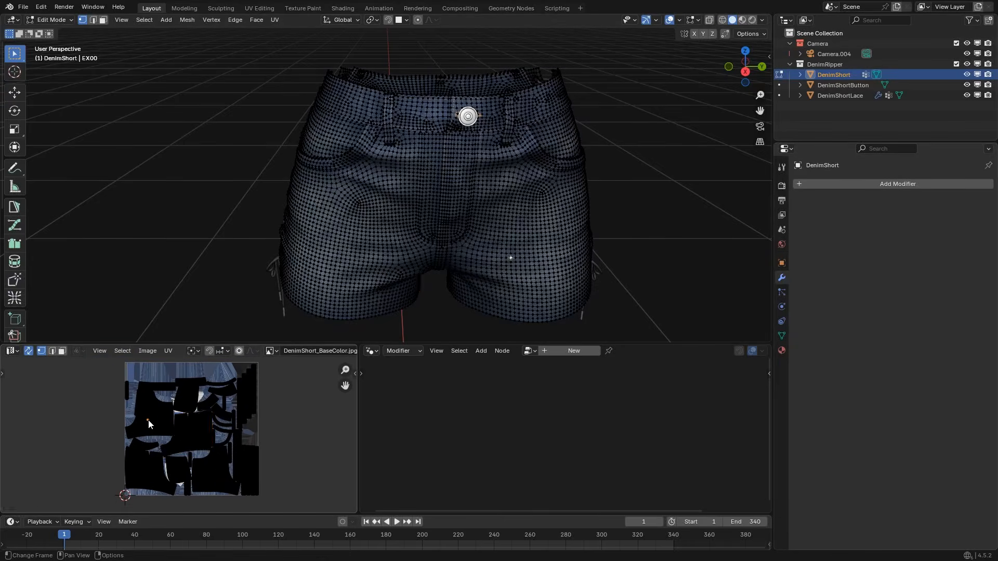
pyautogui.press('l')
pyautogui.press('l')
pyautogui.press('l')
pyautogui.press('l')
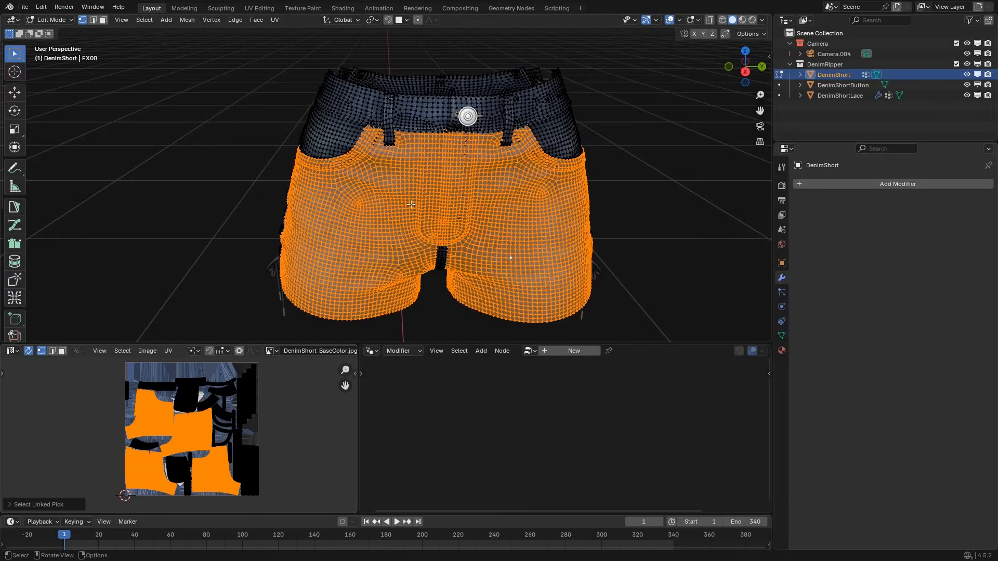
pyautogui.moveTo(375, 221)
pyautogui.mouseDown(button='middle')
pyautogui.moveTo(517, 220)
pyautogui.moveTo(373, 221)
pyautogui.moveTo(376, 231)
pyautogui.mouseUp(button='middle')
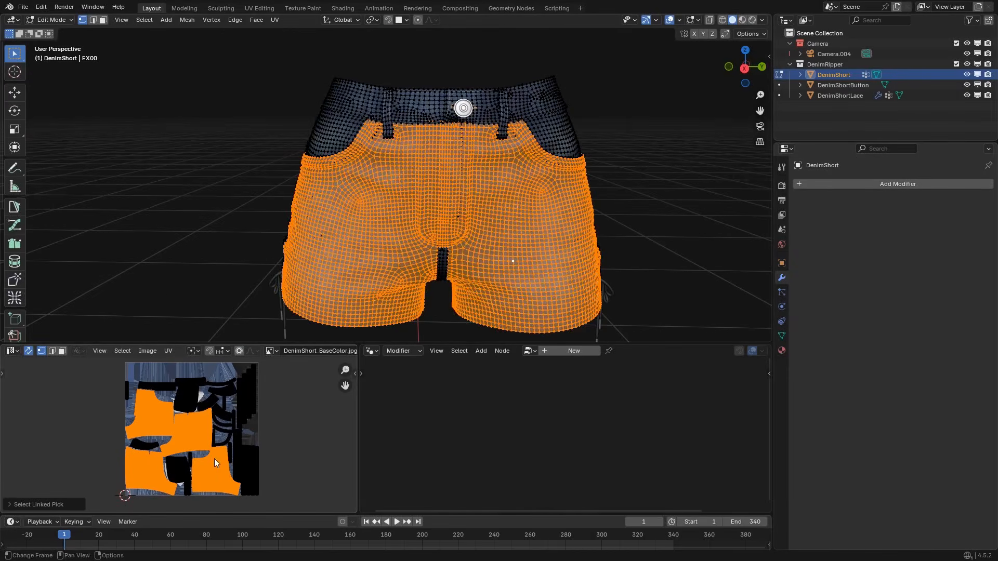
pyautogui.press('r')
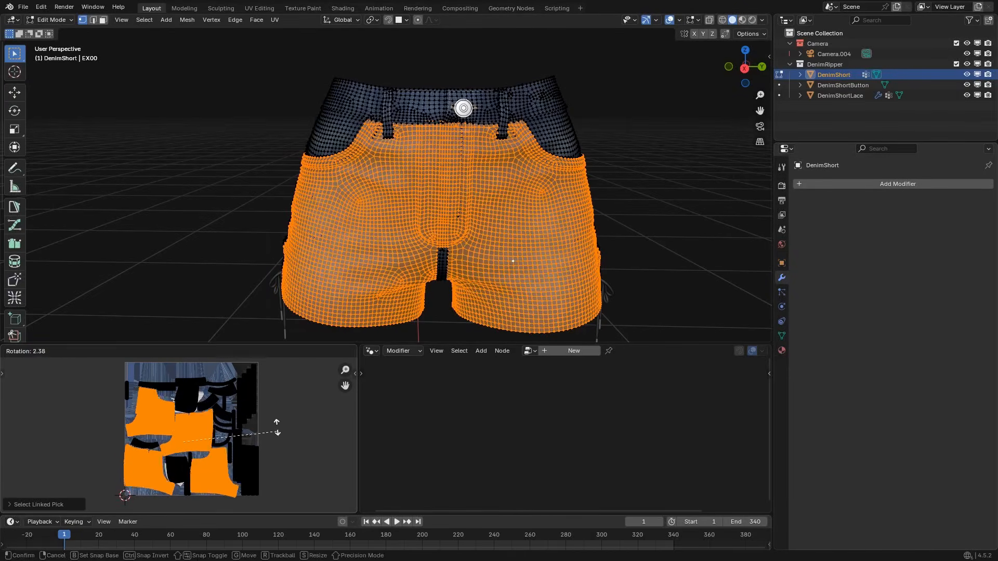
pyautogui.rightClick(278, 431)
pyautogui.hotkey('alt', 'a')
# Examine the straightness and orientation of the leg-panel UV islands against the mesh grid on the shorts.
pyautogui.scroll(4, 203, 431)
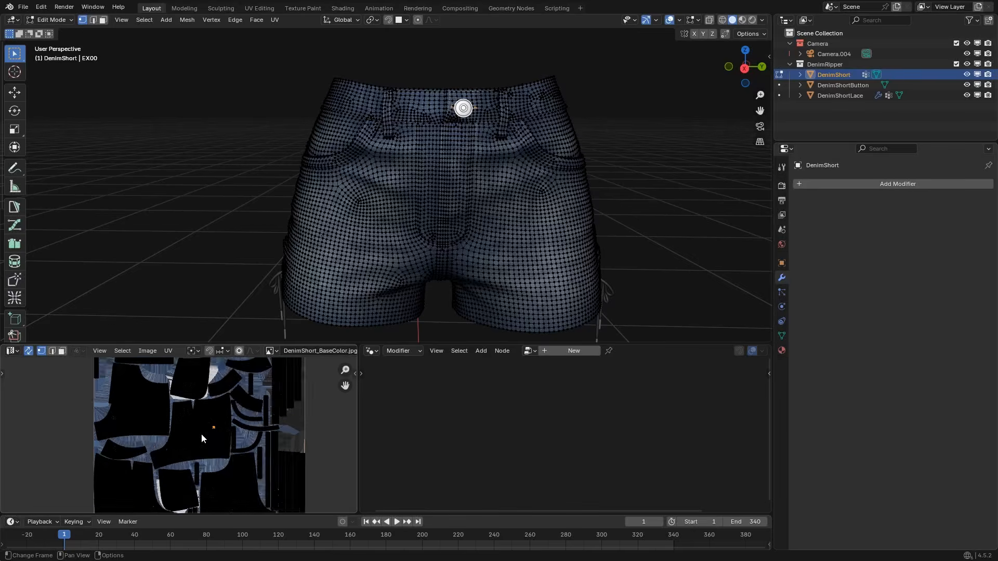
pyautogui.press('l')
pyautogui.scroll(2, 204, 432)
pyautogui.click(187, 386)
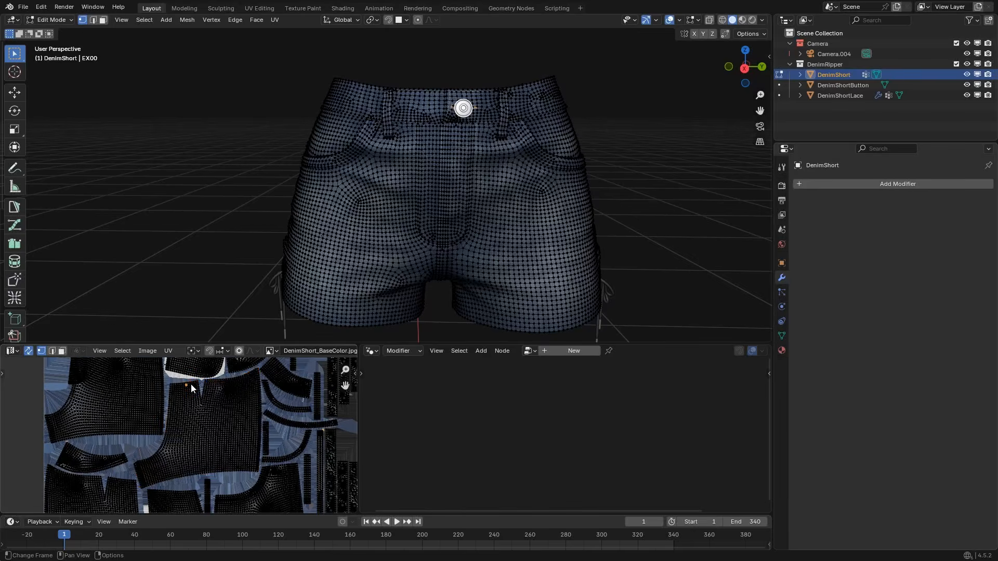
pyautogui.scroll(-2, 258, 427)
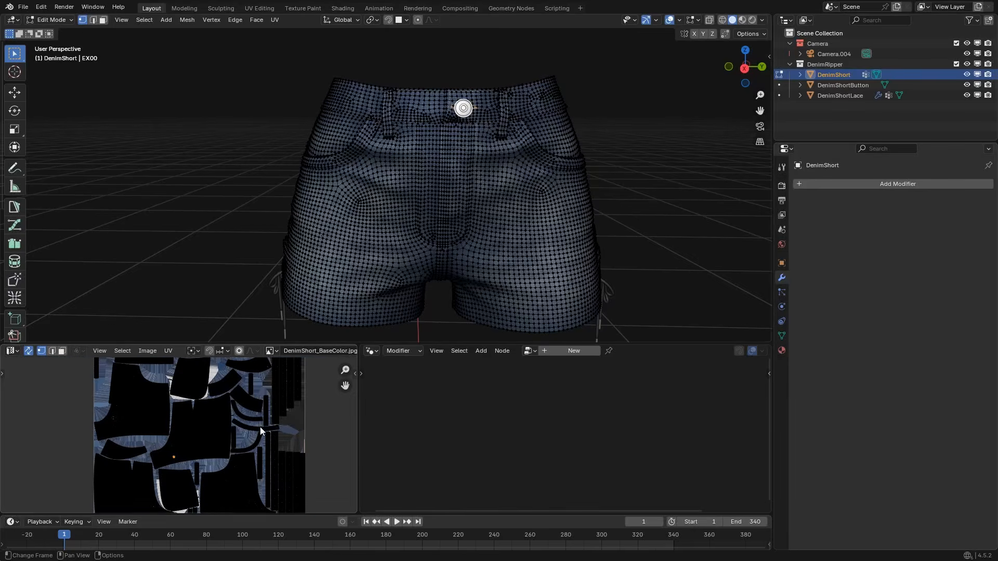
pyautogui.scroll(-2, 411, 210)
pyautogui.keyDown('shift'); pyautogui.moveTo(411, 210); pyautogui.dragTo(379, 219, button='middle'); pyautogui.keyUp('shift')
pyautogui.scroll(4, 441, 231)
pyautogui.keyDown('shift'); pyautogui.moveTo(572, 229); pyautogui.dragTo(464, 172, button='middle'); pyautogui.keyUp('shift')
pyautogui.scroll(-2, 225, 391)
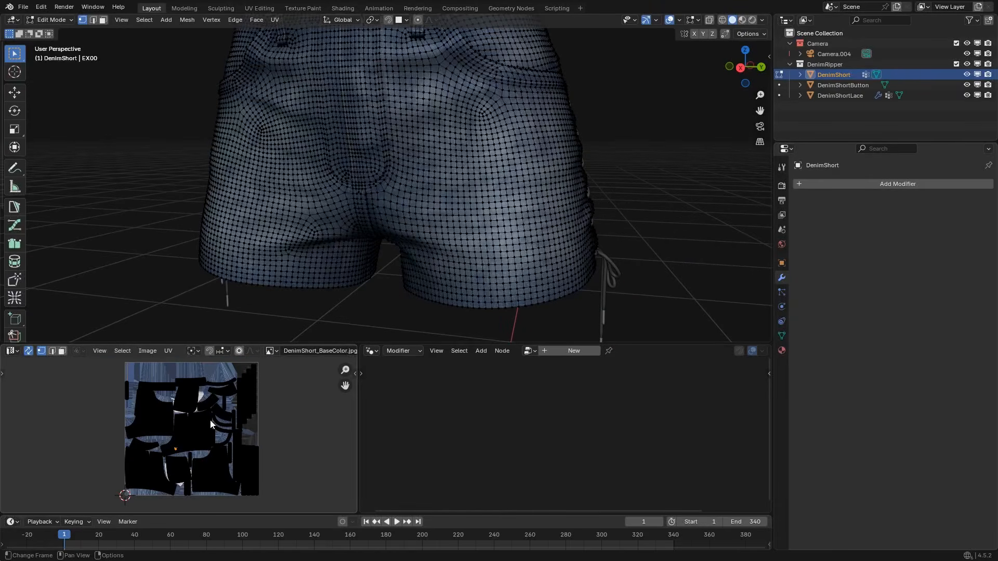
pyautogui.moveTo(193, 433); pyautogui.dragTo(204, 440, button='middle')
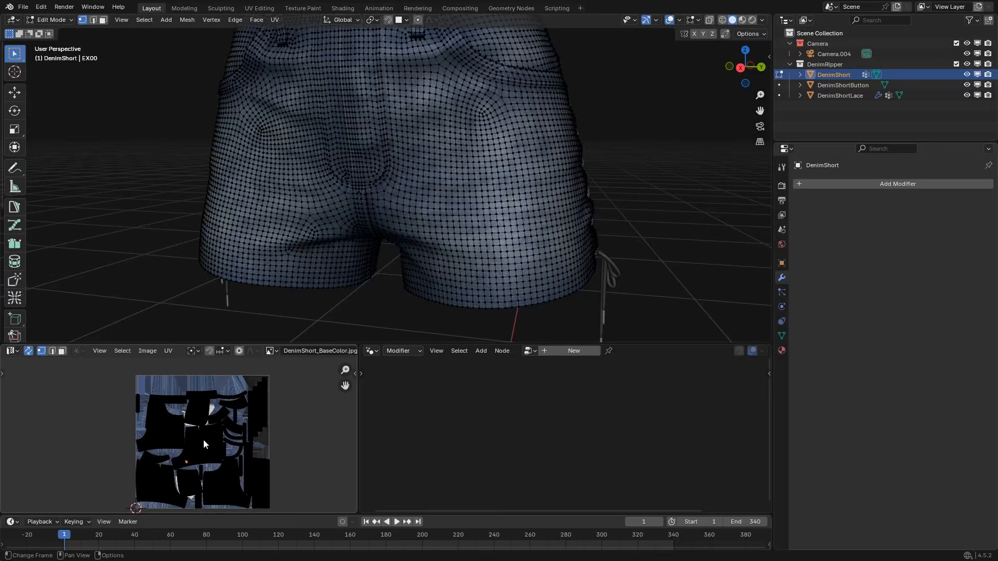
# Select all UV islands and try Pack Islands with the Exact Shape method and a 0.001 margin, cancelling the operation.
pyautogui.press('a')
pyautogui.click(169, 351)
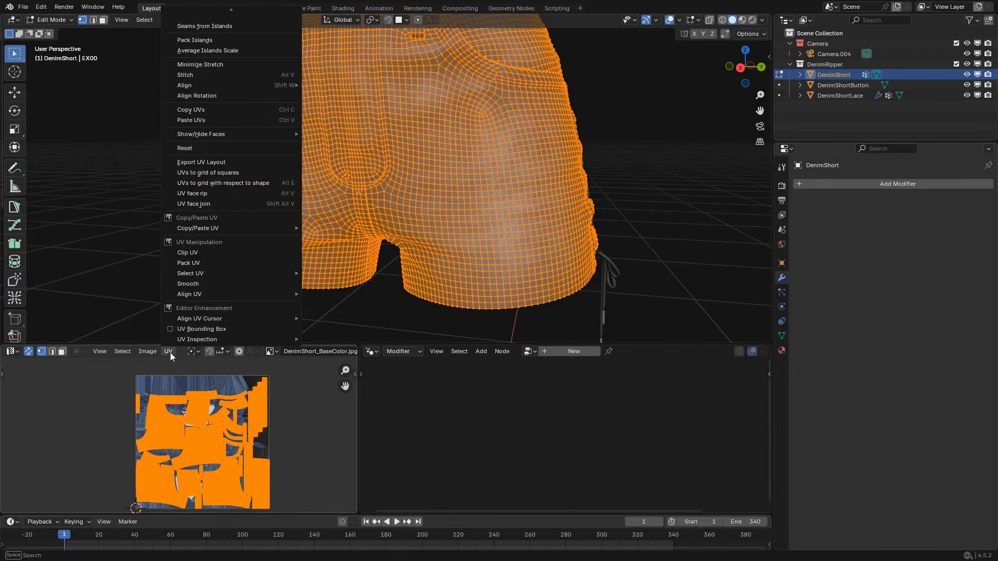
pyautogui.scroll(5, 189, 331)
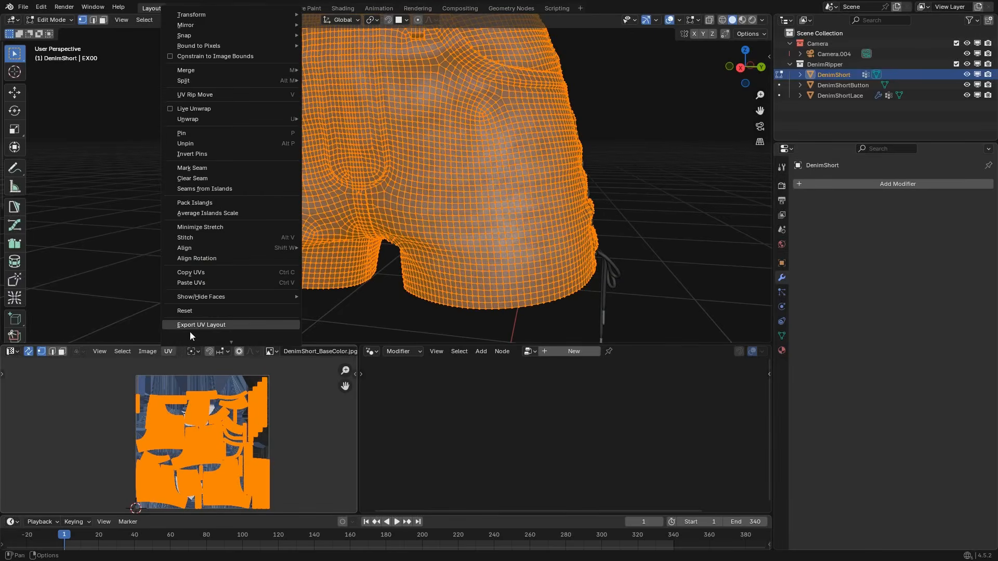
pyautogui.click(190, 202)
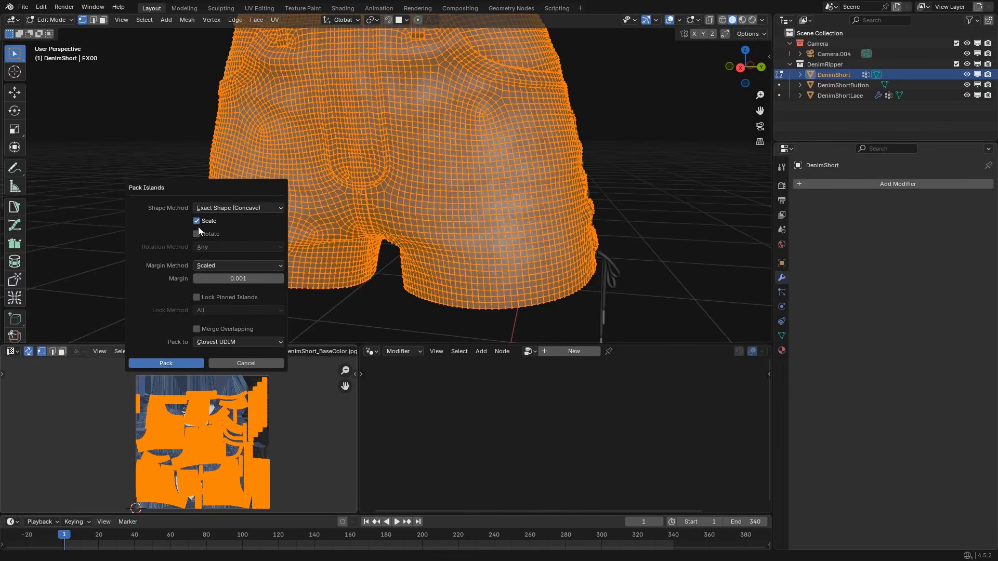
pyautogui.click(231, 280)
pyautogui.write('.01')
pyautogui.press('Return')
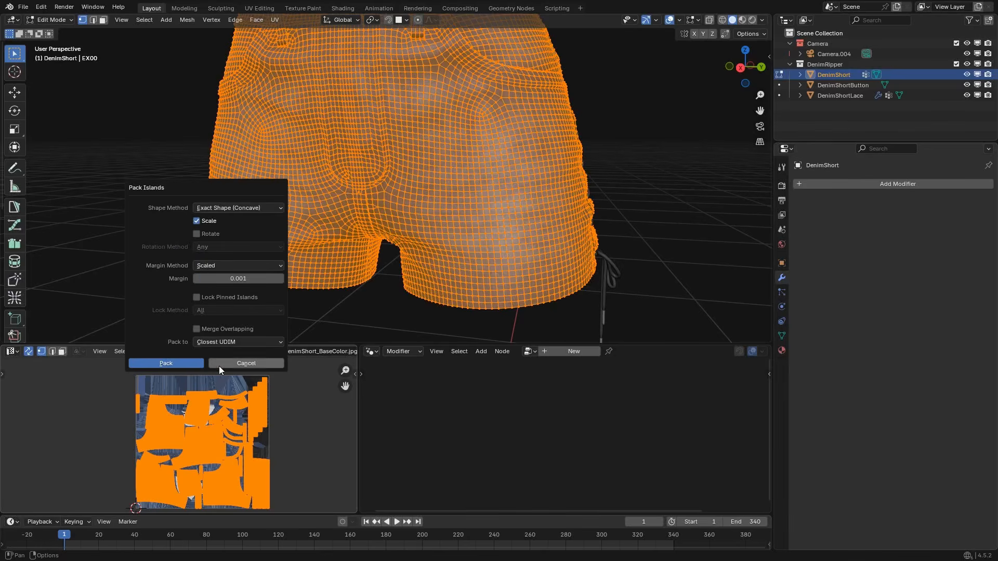
pyautogui.click(247, 363)
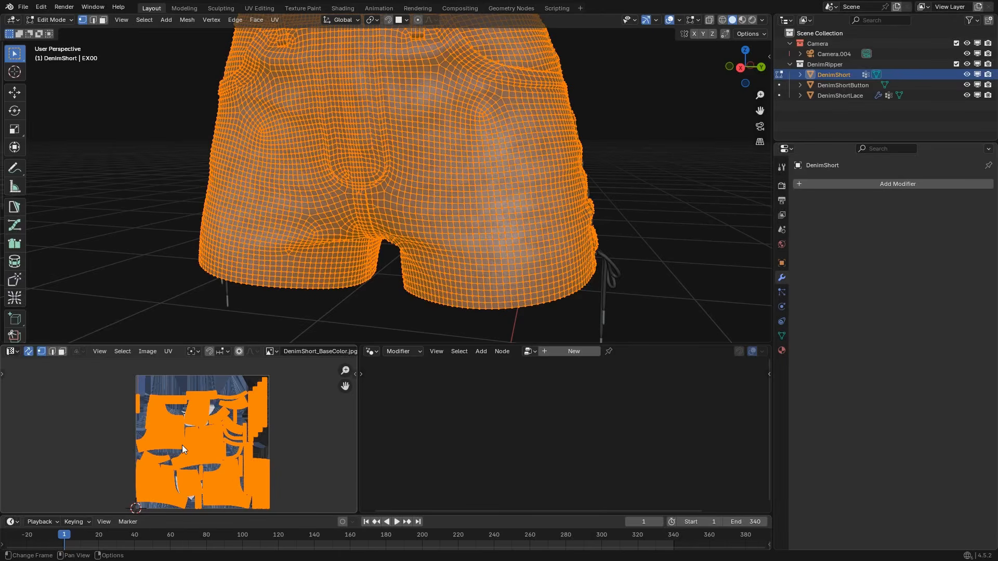
# Check the spacing between the UV islands and hide the viewport overlays on the shorts.
pyautogui.scroll(3, 182, 448)
pyautogui.scroll(-2, 225, 462)
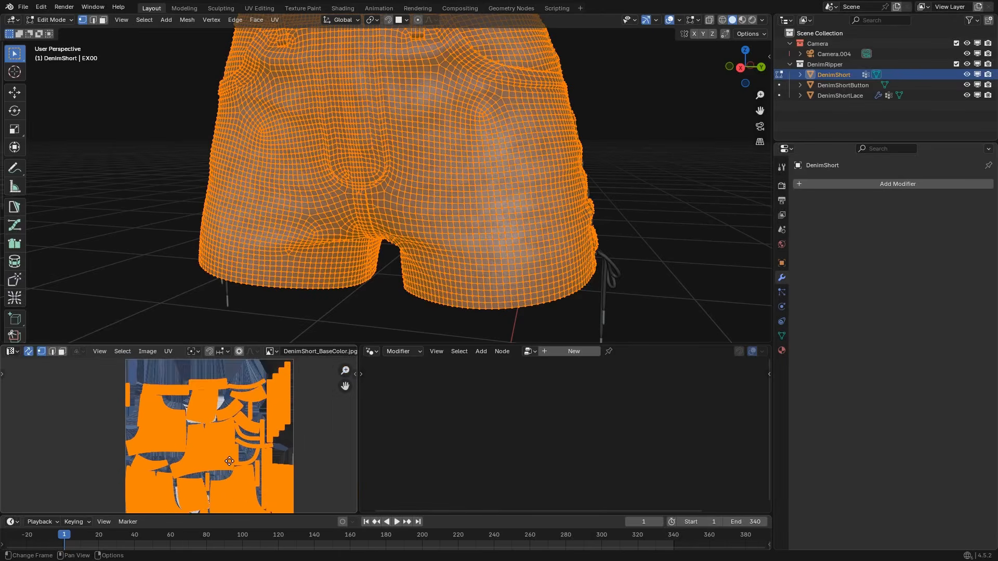
pyautogui.moveTo(229, 461); pyautogui.dragTo(210, 453, button='middle')
pyautogui.scroll(-1, 226, 434)
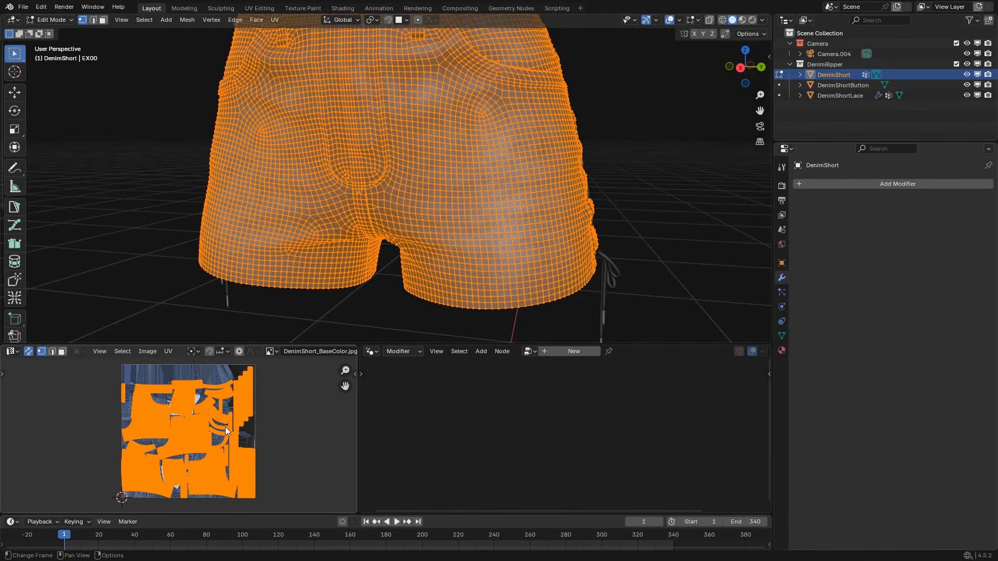
pyautogui.hotkey('shift', 'alt', 'z')
pyautogui.scroll(2, 437, 172)
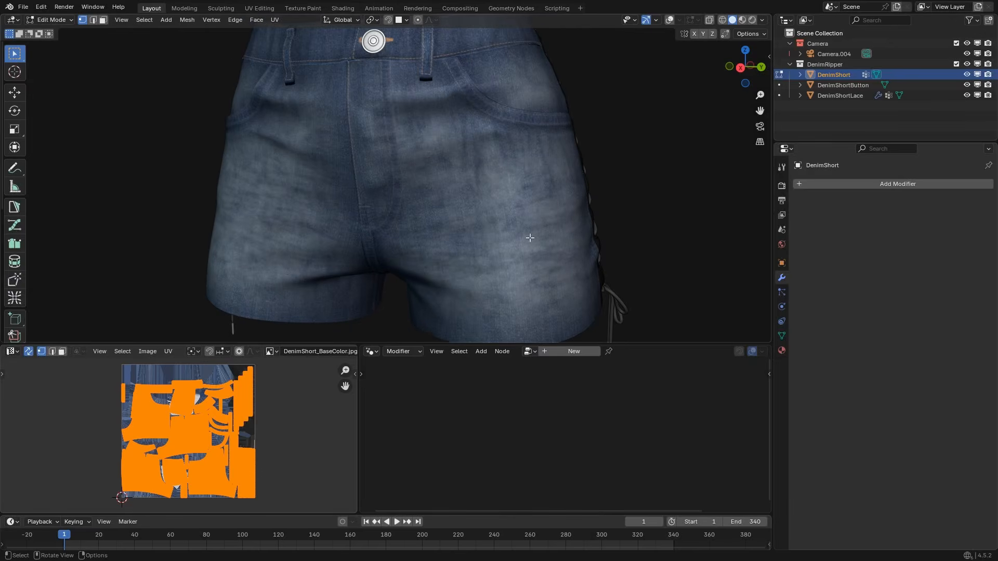
# Return to Object Mode and delete the existing Fur and Ripped vertex groups from the shorts.
pyautogui.click(781, 336)
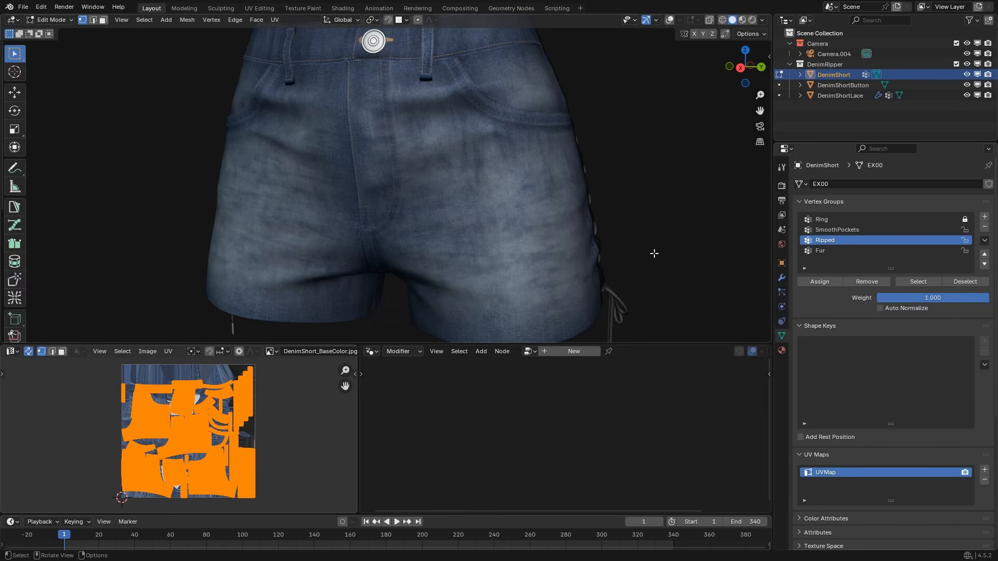
pyautogui.press('Tab')
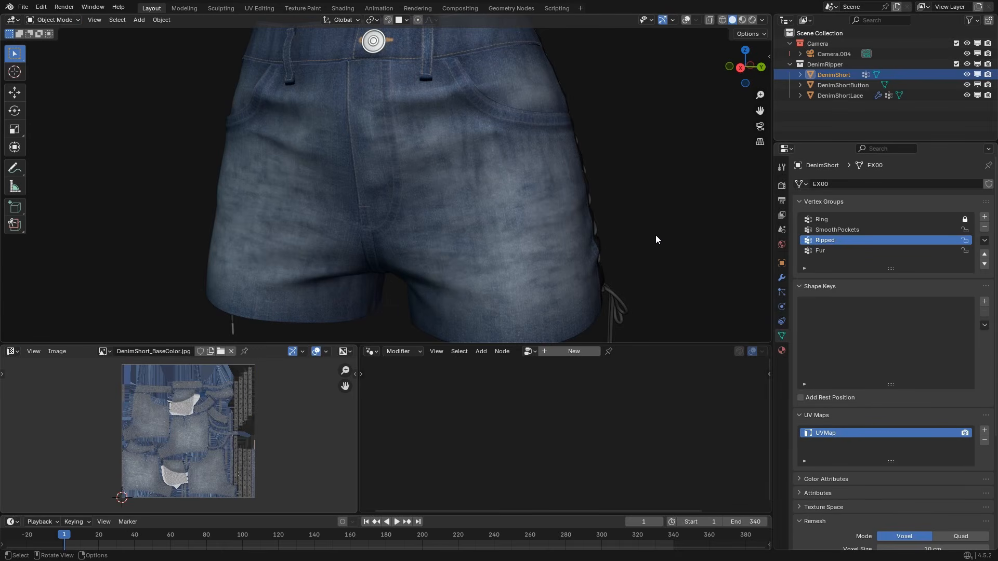
pyautogui.scroll(-3, 656, 235)
pyautogui.click(954, 250)
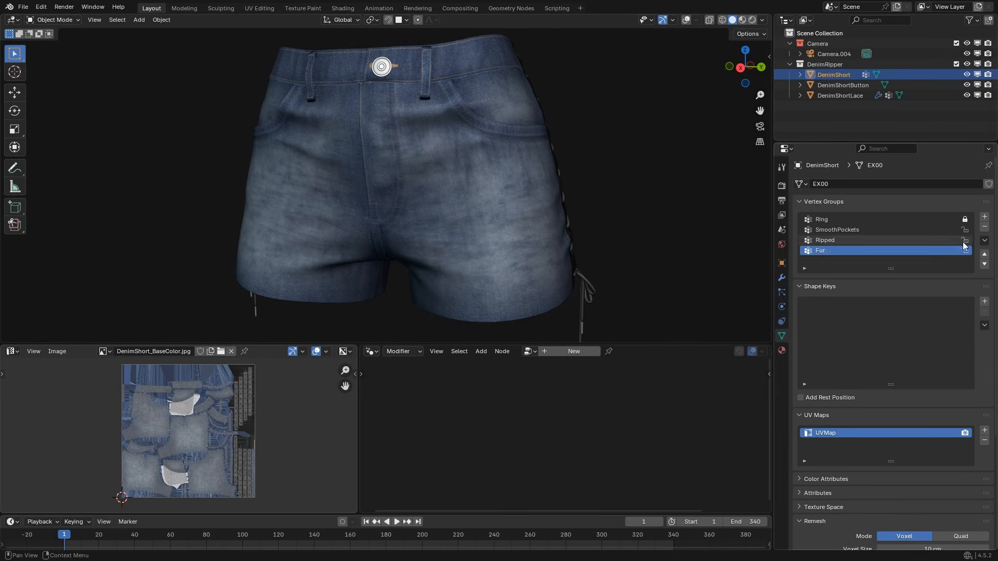
pyautogui.click(984, 227)
pyautogui.click(984, 228)
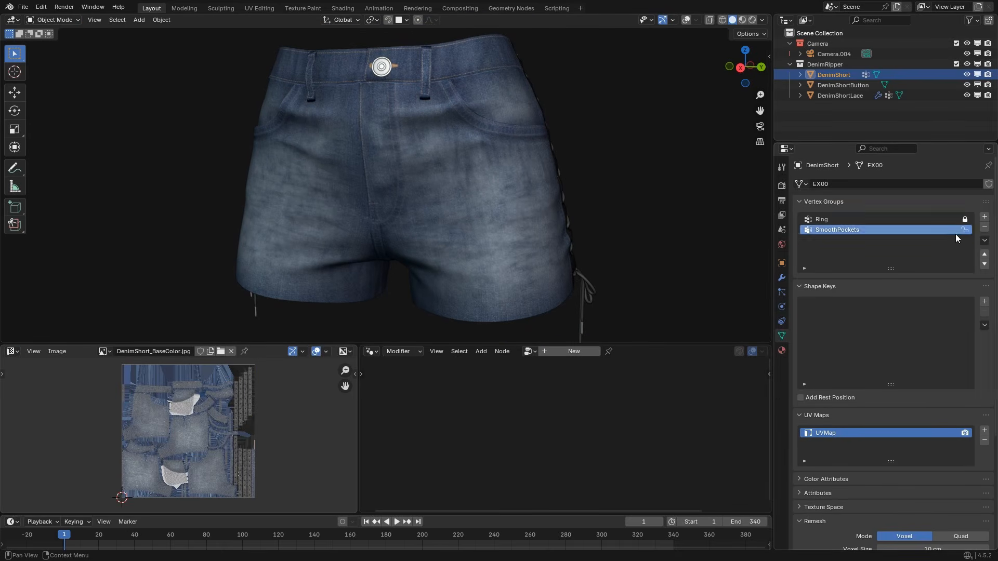
# Add two new vertex groups to the shorts and name them Ripped and Fur.
pyautogui.click(984, 217)
pyautogui.click(984, 217)
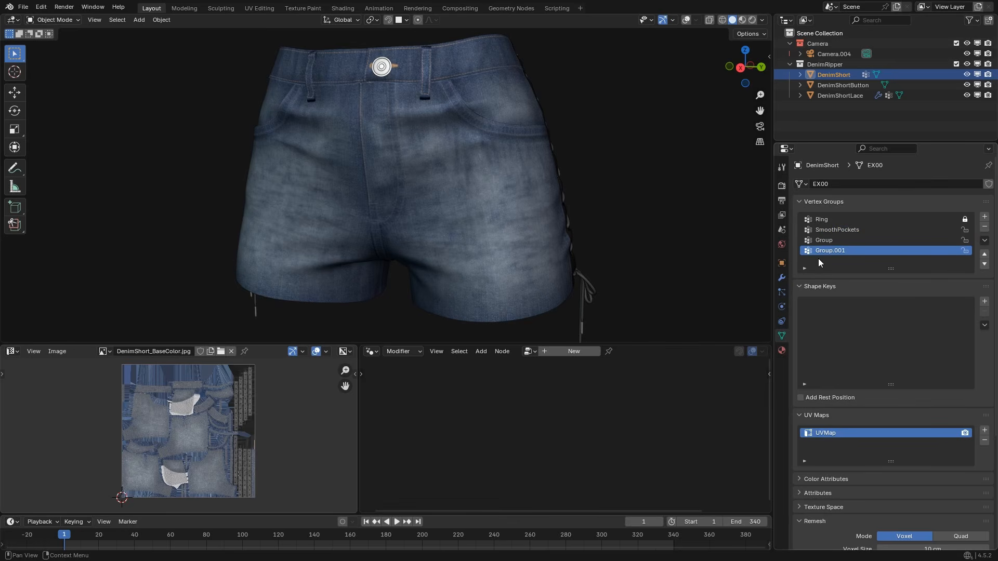
pyautogui.click(820, 241)
pyautogui.doubleClick(827, 241)
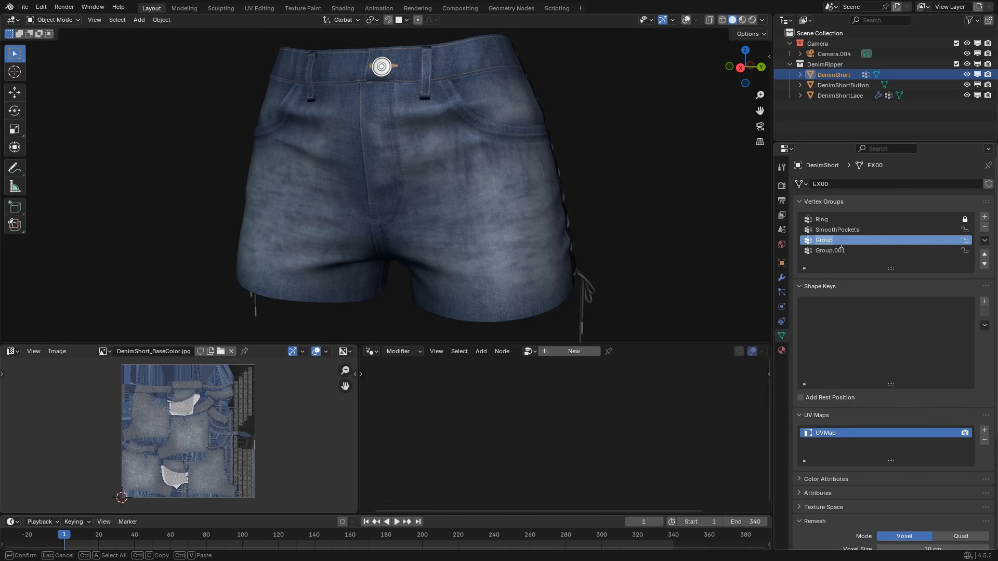
pyautogui.write('Ripped')
pyautogui.press('Return')
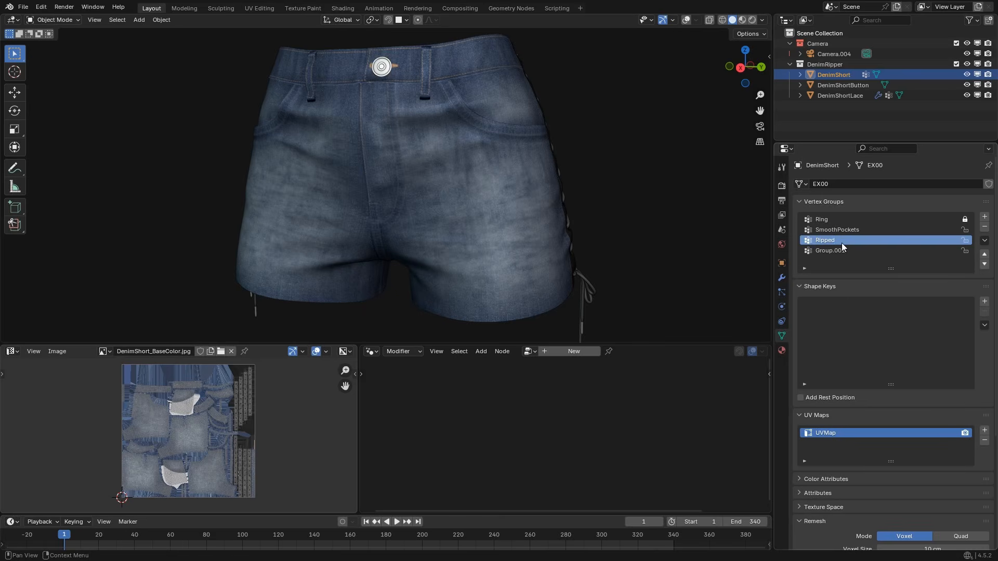
pyautogui.click(845, 250)
pyautogui.doubleClick(850, 252)
pyautogui.write('Fur')
pyautogui.press('Return')
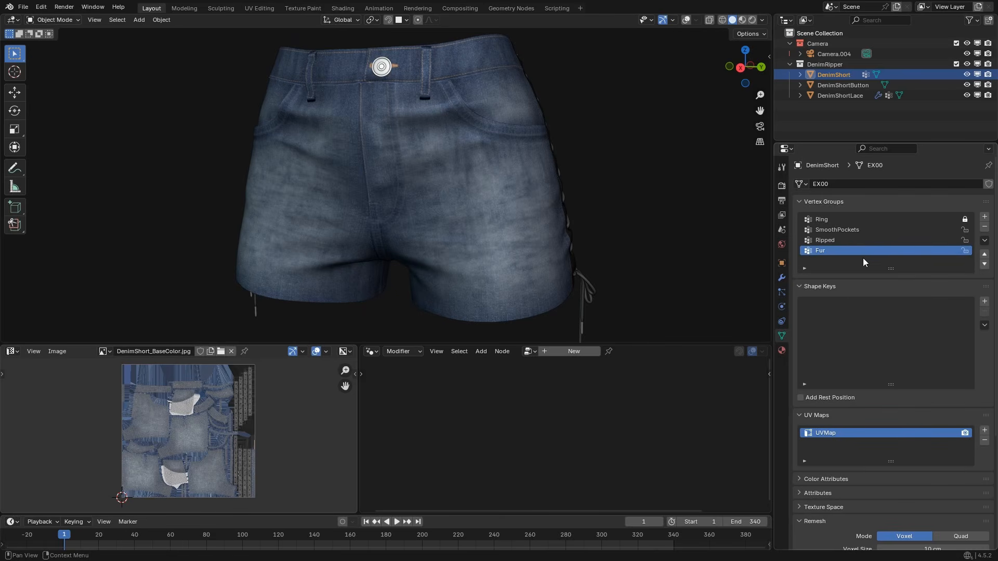
pyautogui.click(782, 277)
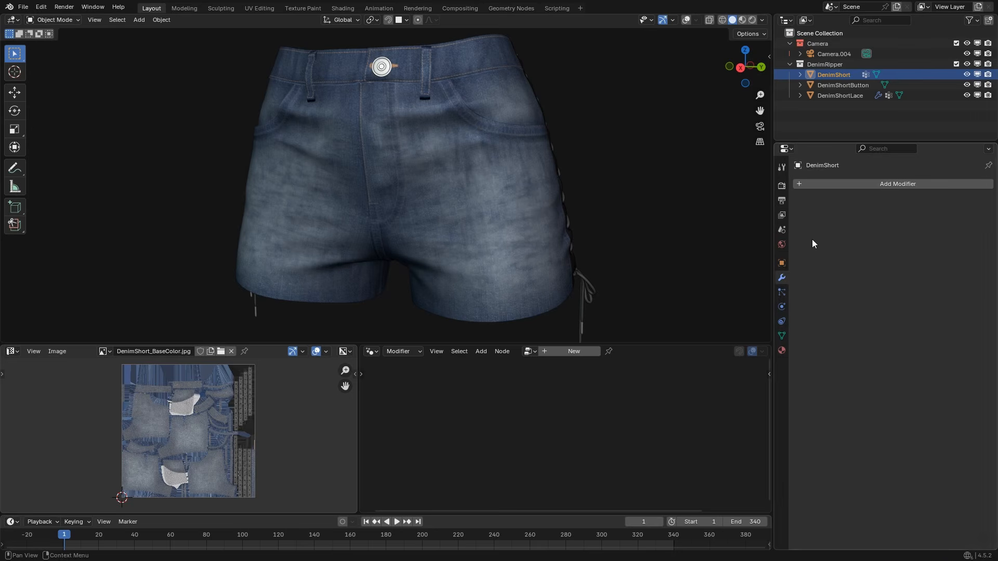
pyautogui.click(781, 336)
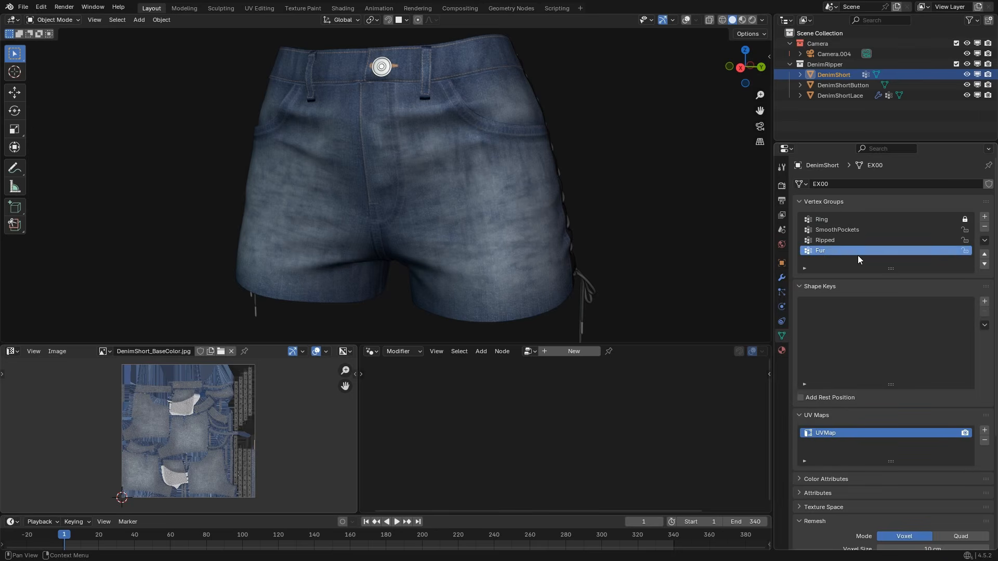
pyautogui.click(830, 241)
pyautogui.click(819, 251)
# Show the viewport overlays again and resize the editors to enlarge the 3D viewport and narrow the image editor.
pyautogui.click(781, 278)
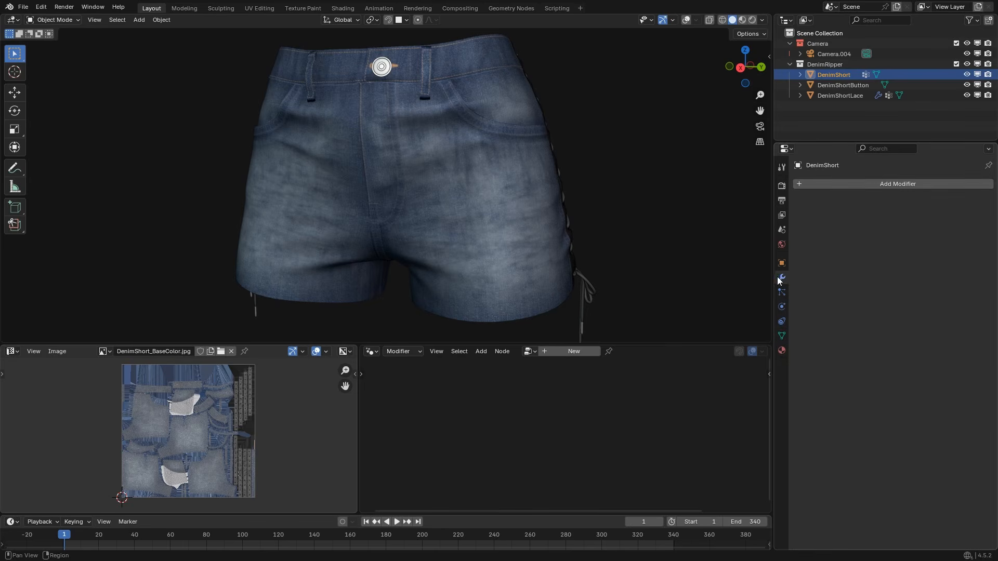
pyautogui.scroll(-3, 436, 224)
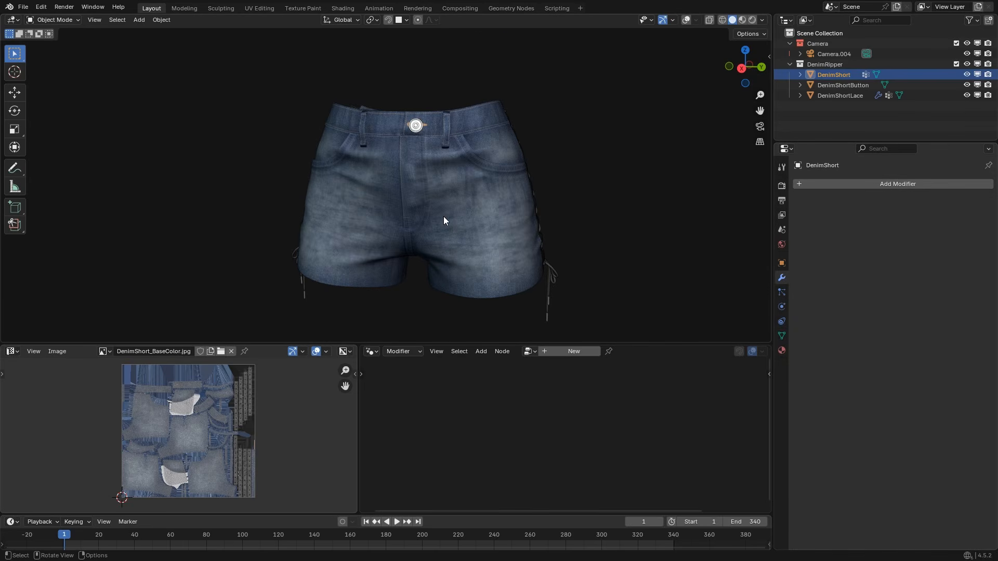
pyautogui.hotkey('shift', 'alt', 'z')
pyautogui.scroll(2, 439, 226)
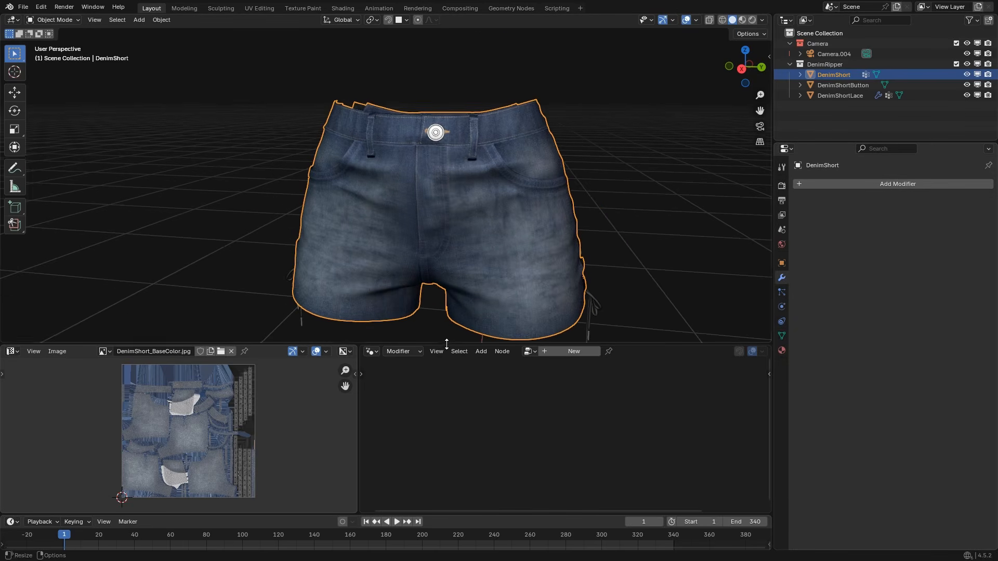
pyautogui.moveTo(446, 345); pyautogui.dragTo(438, 401)
pyautogui.moveTo(358, 448); pyautogui.dragTo(214, 448)
pyautogui.moveTo(427, 239); pyautogui.dragTo(439, 230, button='middle')
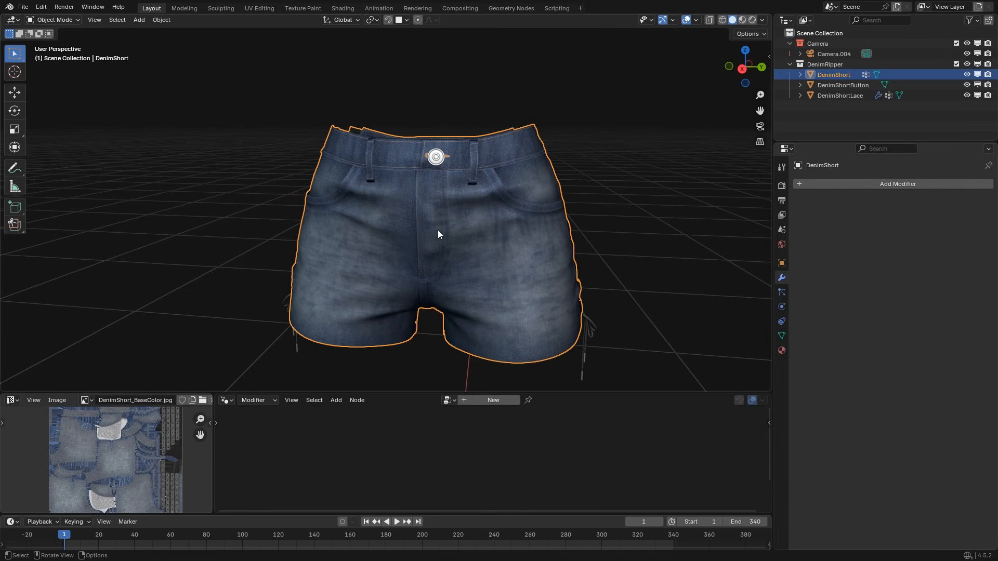
# Add a Subdivision modifier to the shorts with viewport and render levels both set to 1.
pyautogui.hotkey('ctrl', '1')
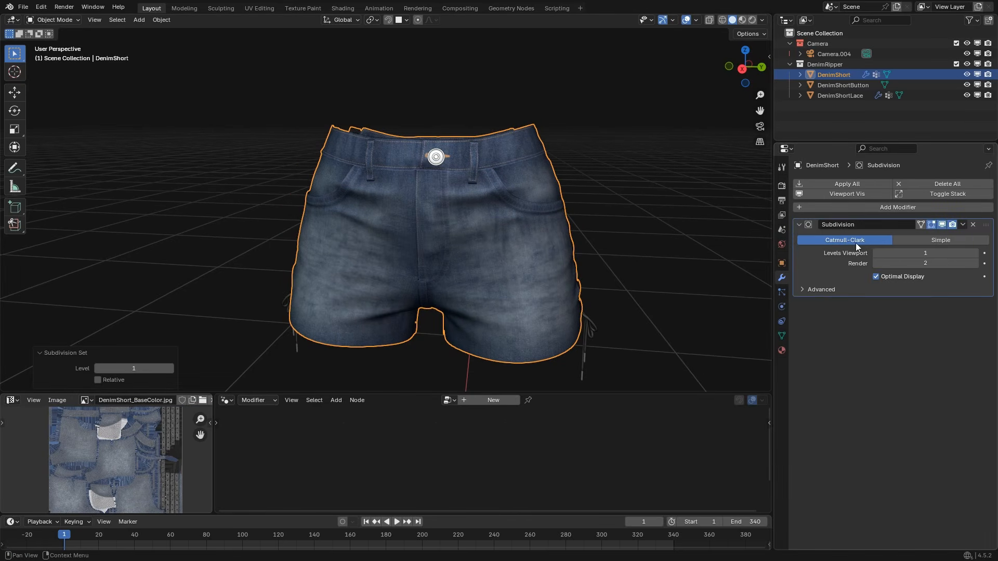
pyautogui.click(876, 264)
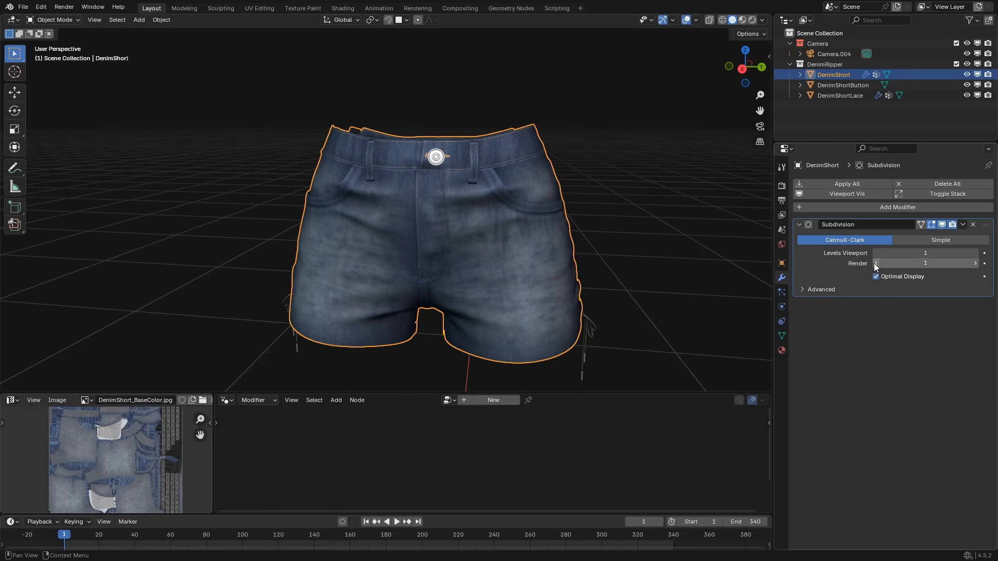
# Set the Subdivision modifier's Boundary Smooth to Keep Corners and its UV Smooth to None, checking the fly seam up close.
pyautogui.click(821, 289)
pyautogui.scroll(3, 586, 275)
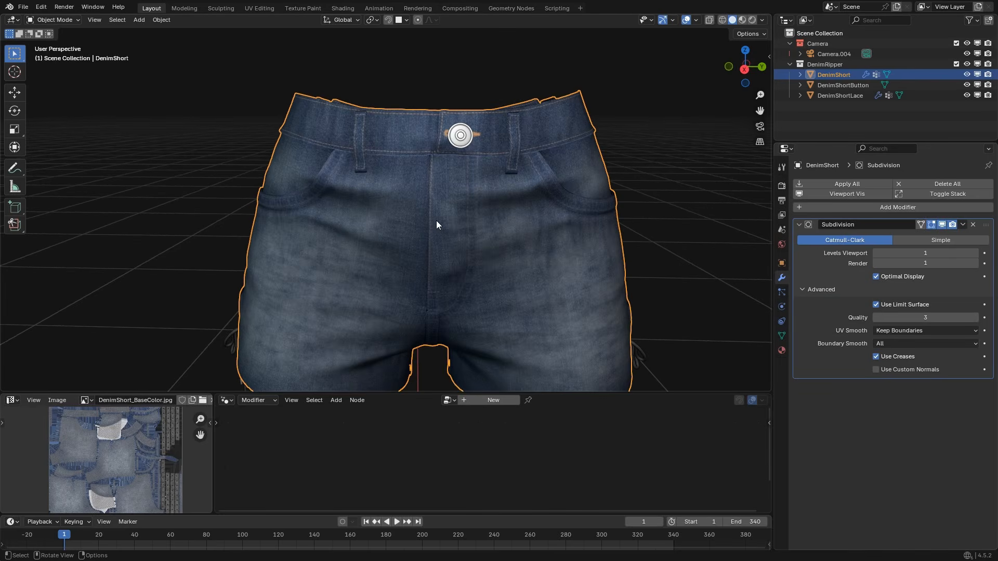
pyautogui.scroll(1, 504, 235)
pyautogui.scroll(5, 391, 272)
pyautogui.keyDown('shift'); pyautogui.moveTo(594, 239); pyautogui.dragTo(457, 303, button='middle'); pyautogui.keyUp('shift')
pyautogui.scroll(8, 479, 237)
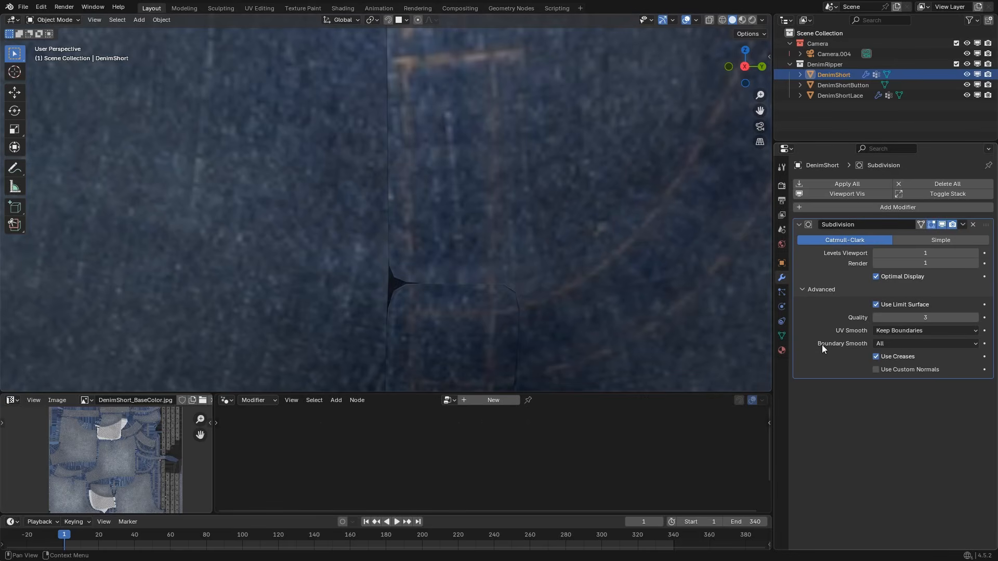
pyautogui.click(881, 343)
pyautogui.click(901, 334)
pyautogui.click(901, 333)
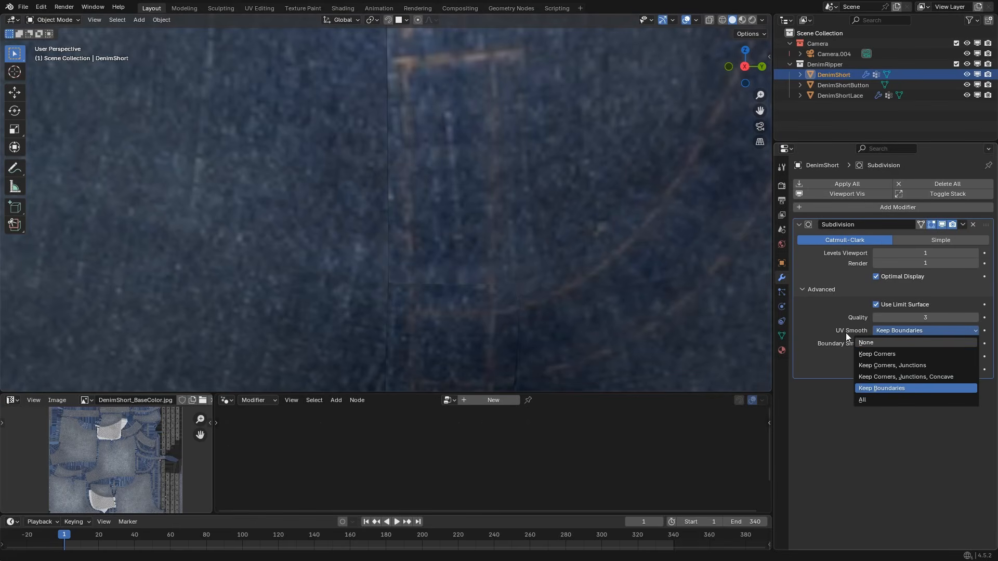
pyautogui.click(880, 343)
pyautogui.scroll(-6, 467, 143)
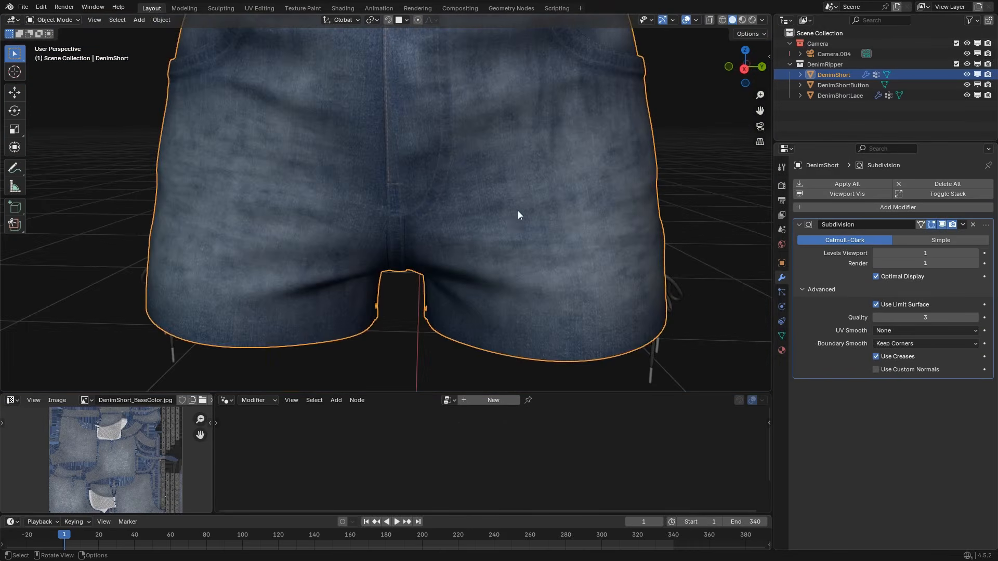
pyautogui.scroll(-4, 518, 210)
pyautogui.click(822, 290)
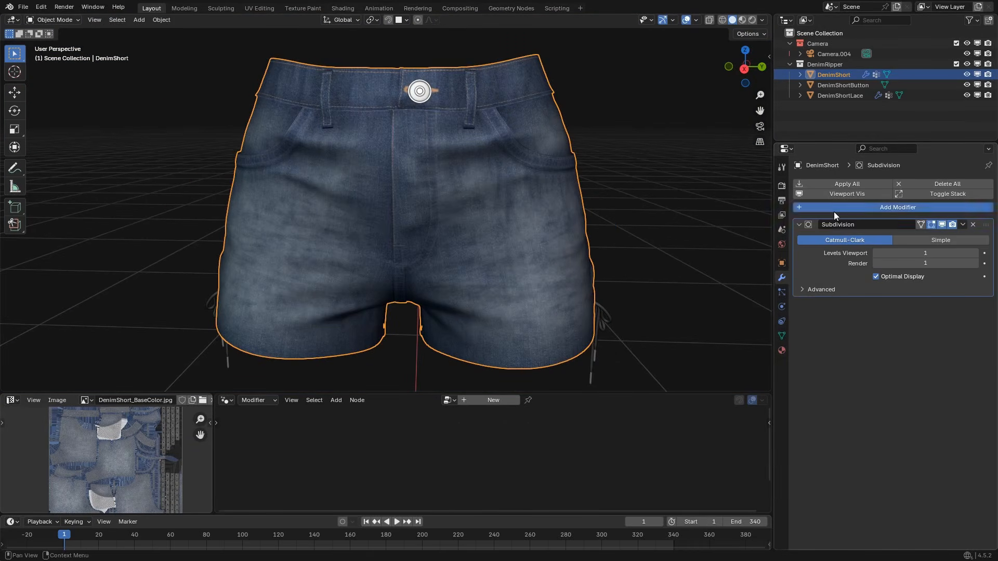
# Add a Geometry Nodes modifier below the Subdivision modifier and assign the ClothRipper node group to it.
pyautogui.click(834, 211)
pyautogui.click(686, 339)
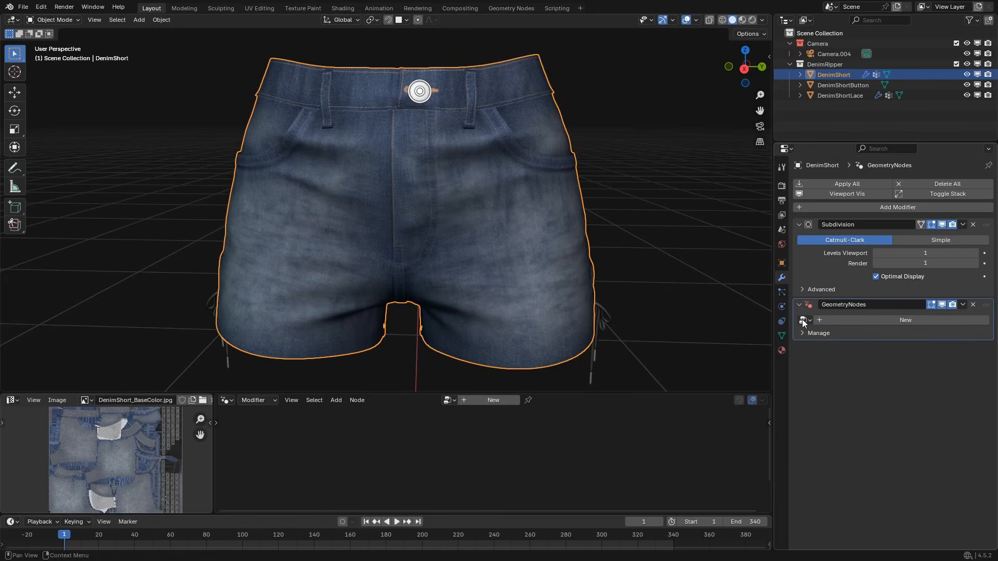
pyautogui.moveTo(986, 225); pyautogui.dragTo(842, 316)
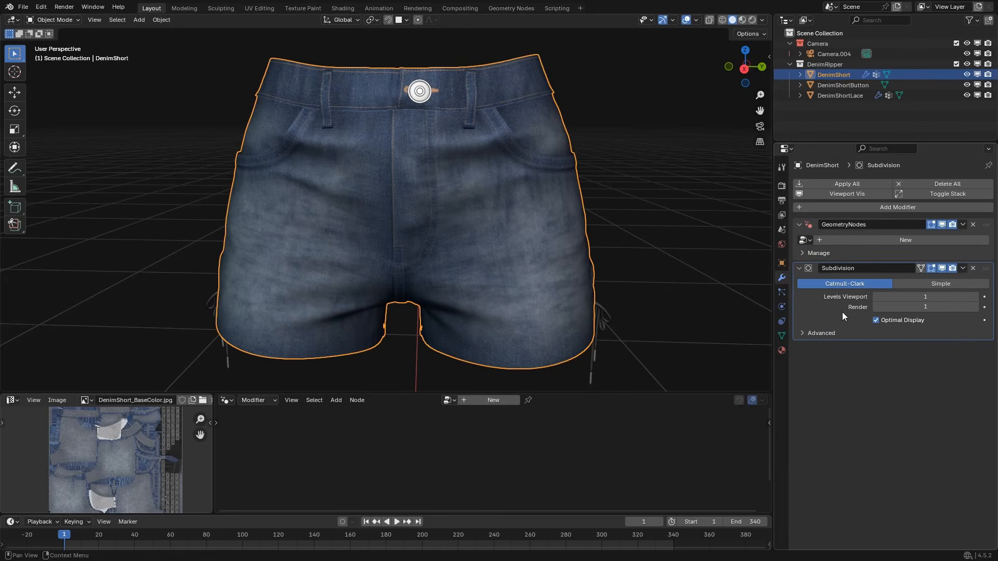
pyautogui.moveTo(986, 271); pyautogui.dragTo(985, 226)
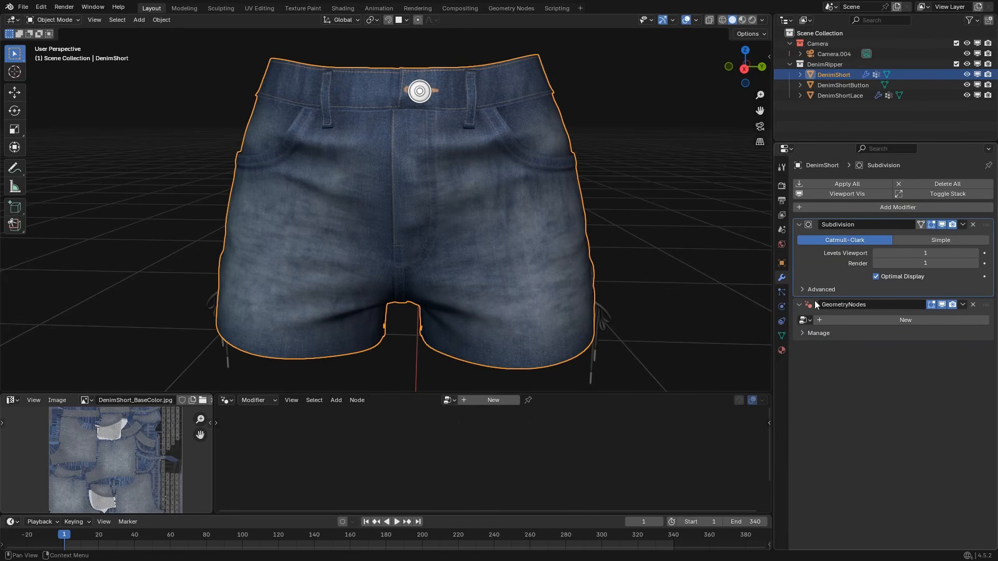
pyautogui.click(805, 319)
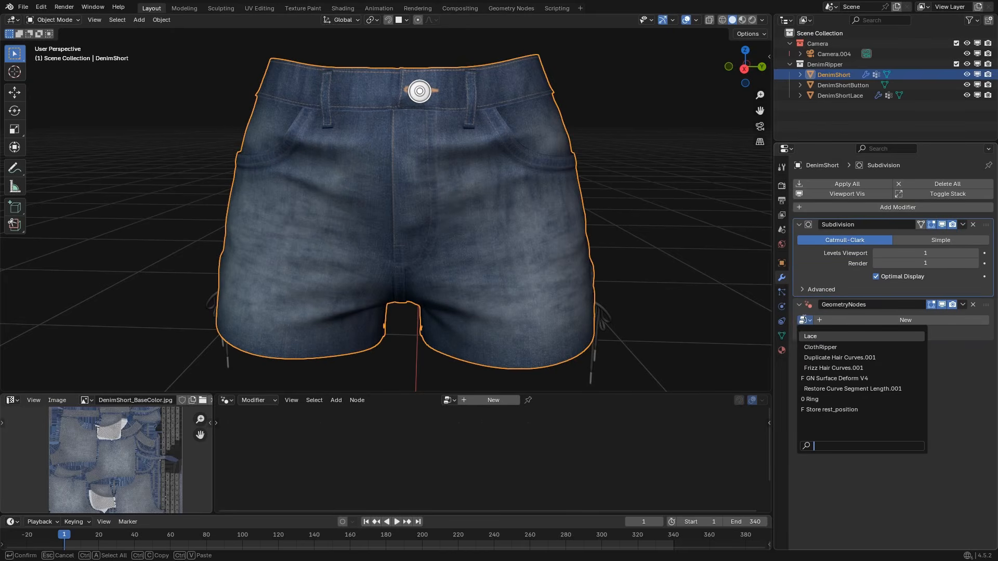
pyautogui.click(822, 348)
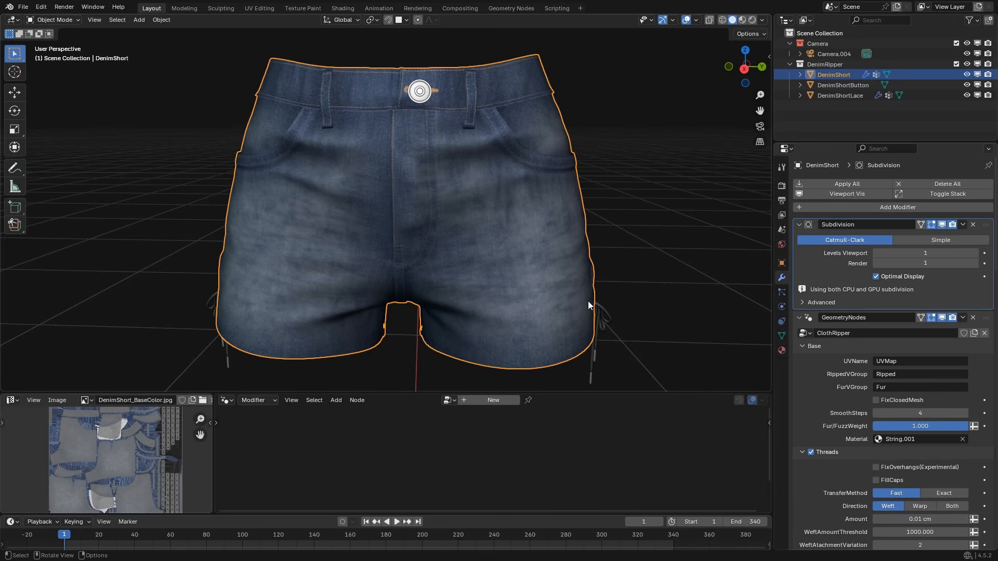
# Browse the node trees in ClothRipperTest.blend for appending and close the file browser without importing anything.
pyautogui.click(23, 7)
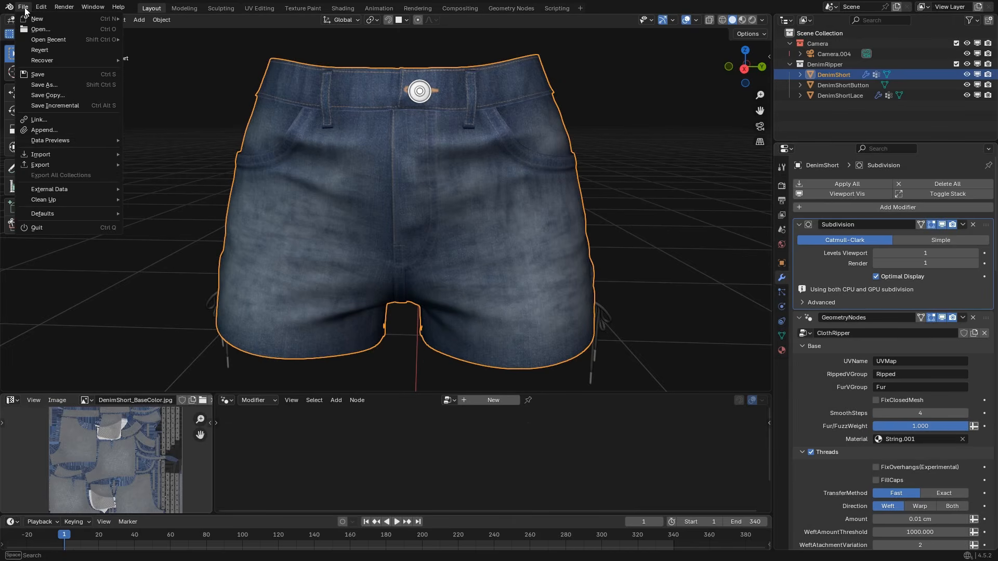
pyautogui.click(43, 131)
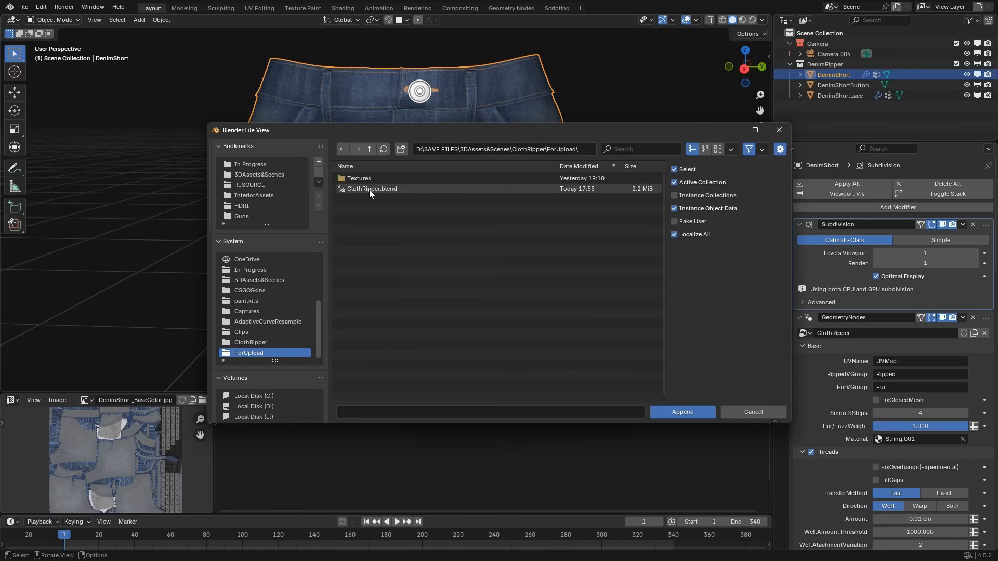
pyautogui.click(369, 150)
pyautogui.doubleClick(364, 219)
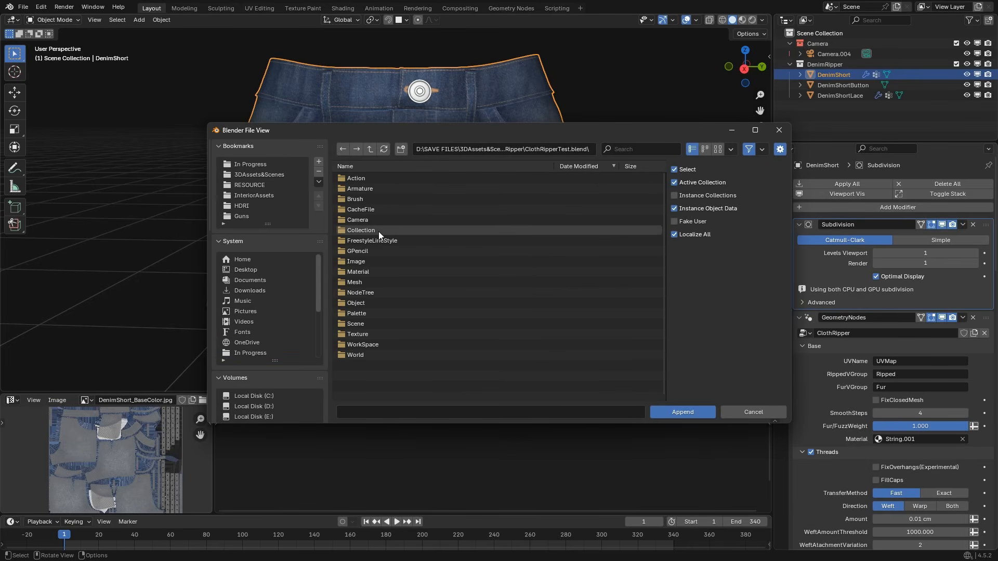
pyautogui.doubleClick(360, 293)
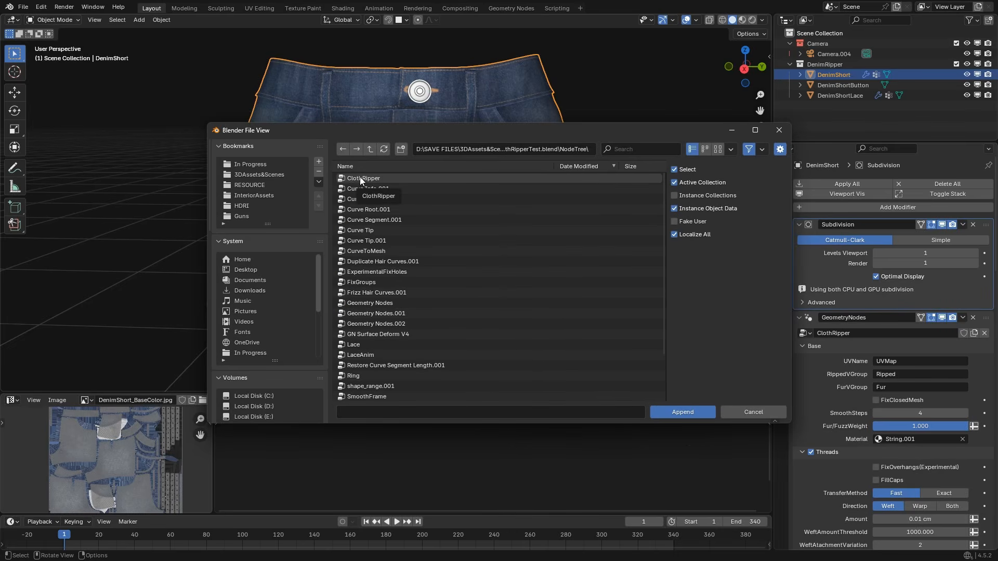
pyautogui.click(778, 130)
# Enable Fake User for the ClothRipper node group on the shorts' Geometry Nodes modifier.
pyautogui.click(809, 333)
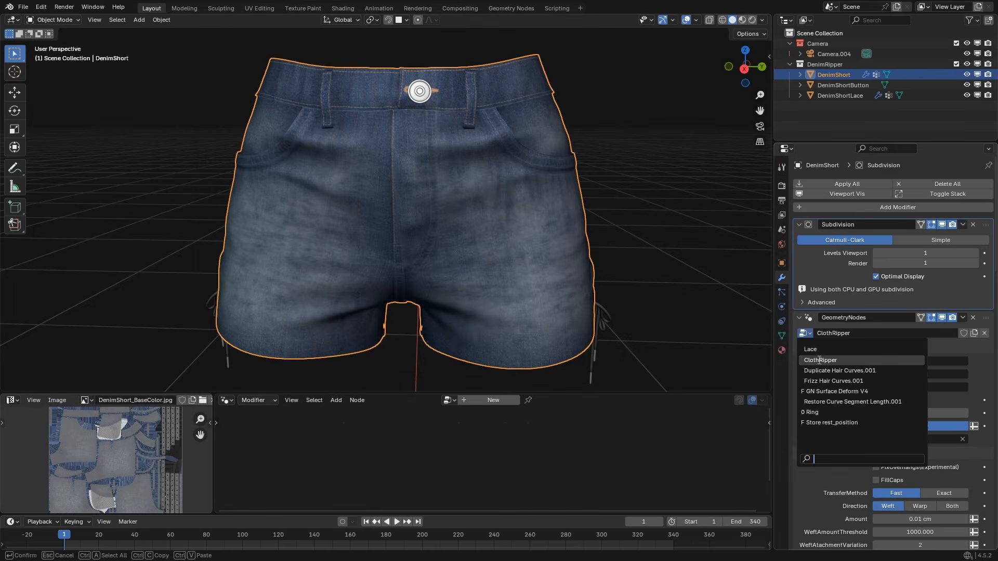
pyautogui.click(963, 333)
pyautogui.moveTo(539, 293); pyautogui.dragTo(501, 264, button='middle')
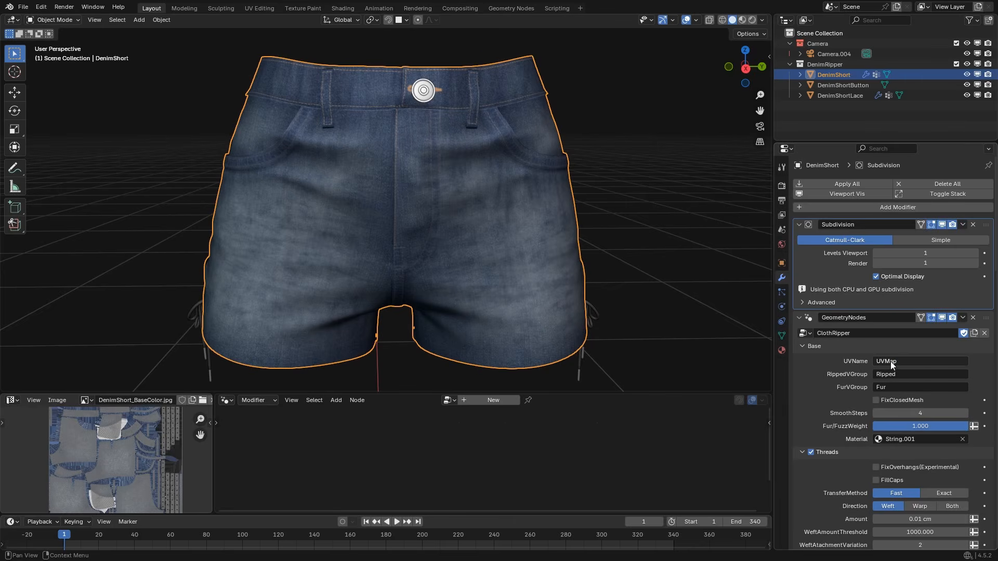
# Check the name of the shorts' UV map against the ClothRipper modifier's UVName setting.
pyautogui.click(781, 336)
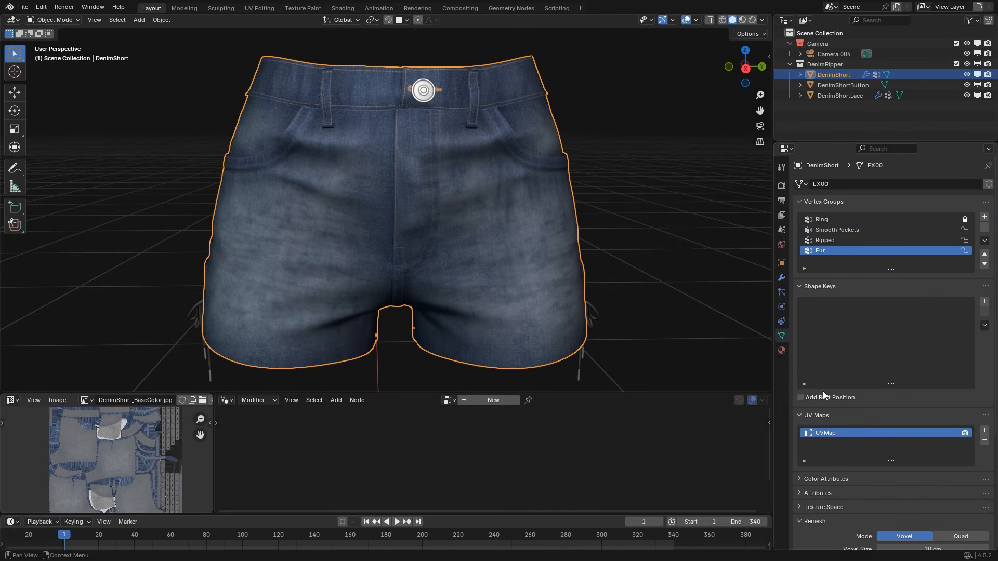
pyautogui.doubleClick(827, 433)
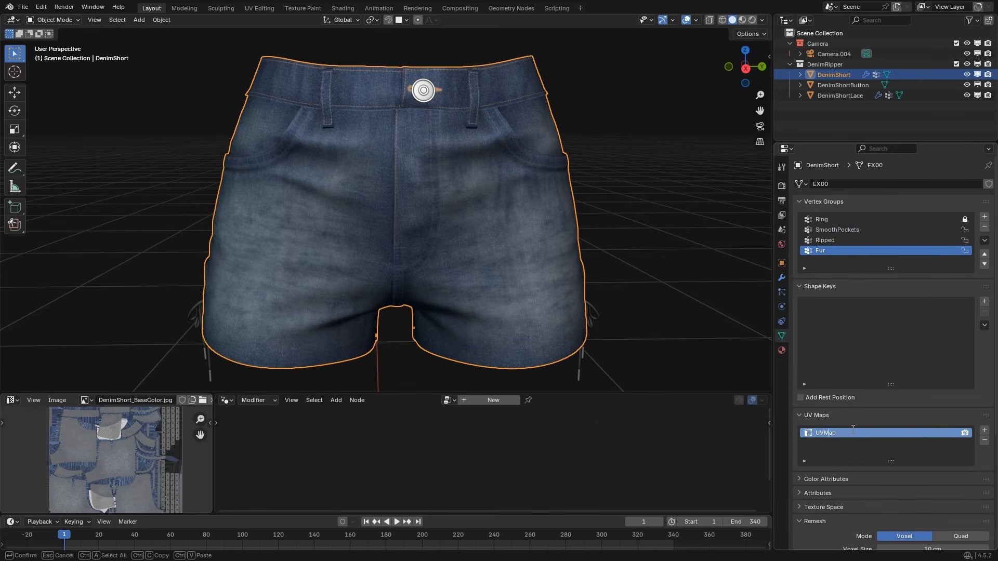
pyautogui.press('Escape')
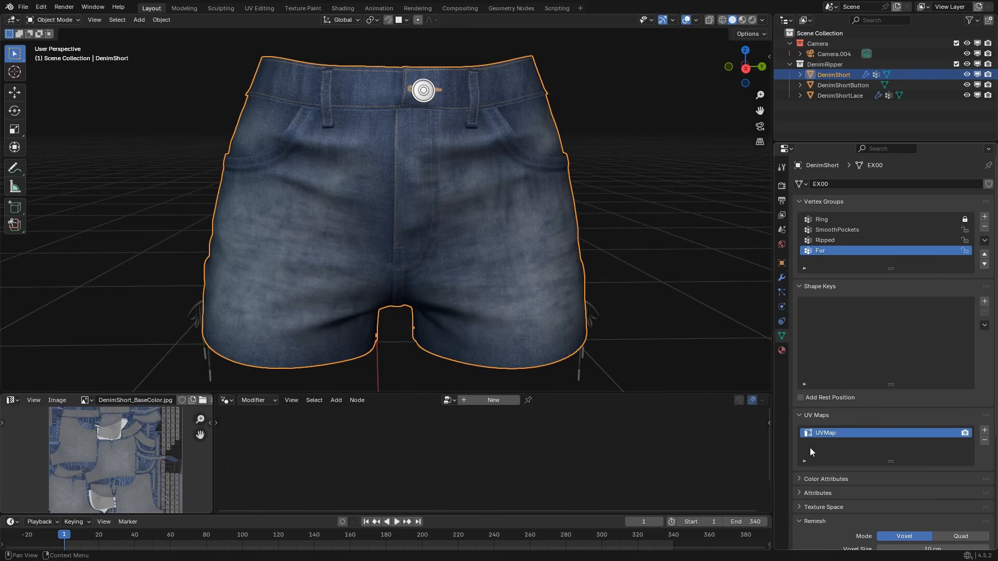
# Look over the denim shorts and the ClothRipper settings in their modifier stack.
pyautogui.click(781, 278)
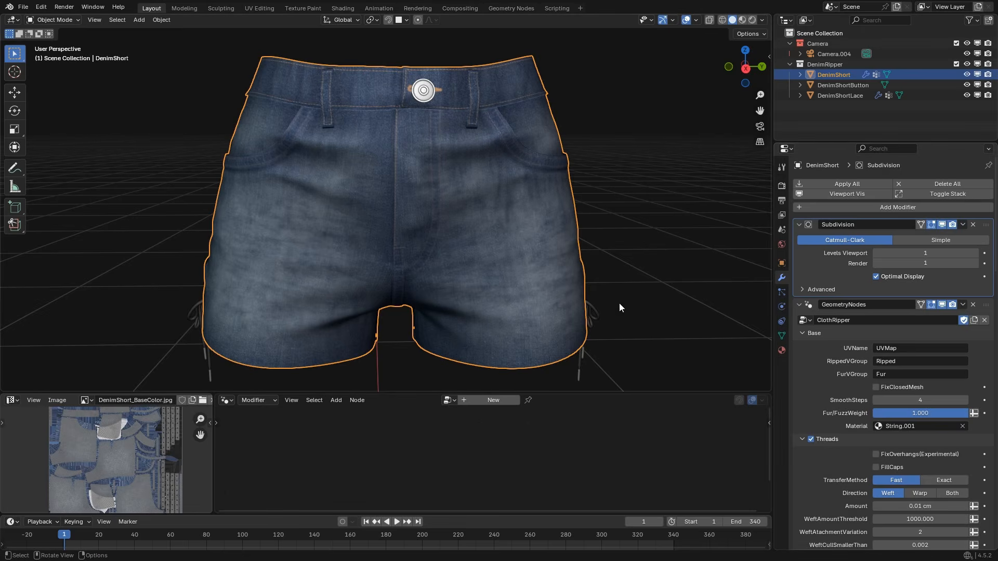
pyautogui.keyDown('shift'); pyautogui.moveTo(494, 257); pyautogui.dragTo(506, 275, button='middle'); pyautogui.keyUp('shift')
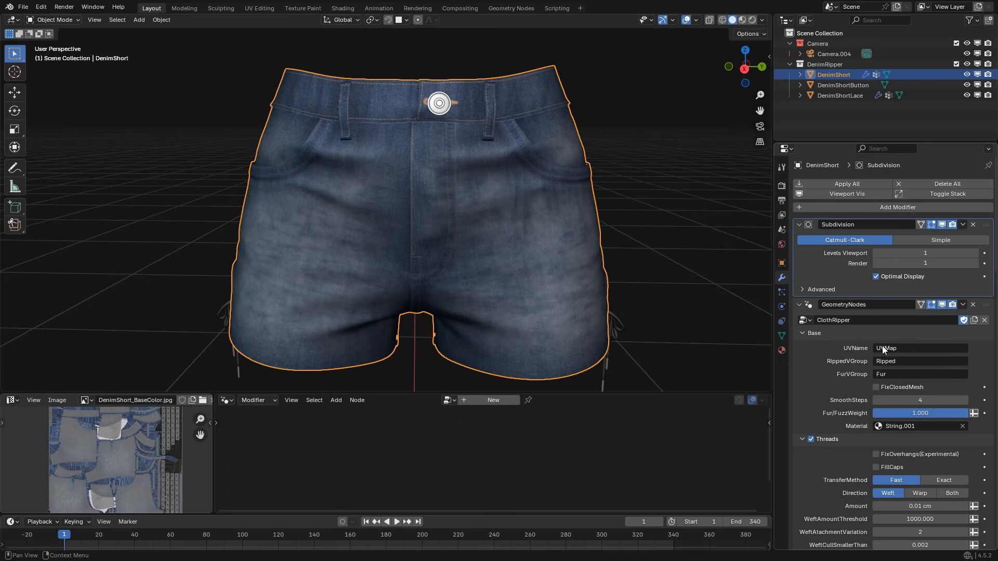
pyautogui.moveTo(465, 237); pyautogui.dragTo(468, 106, button='middle')
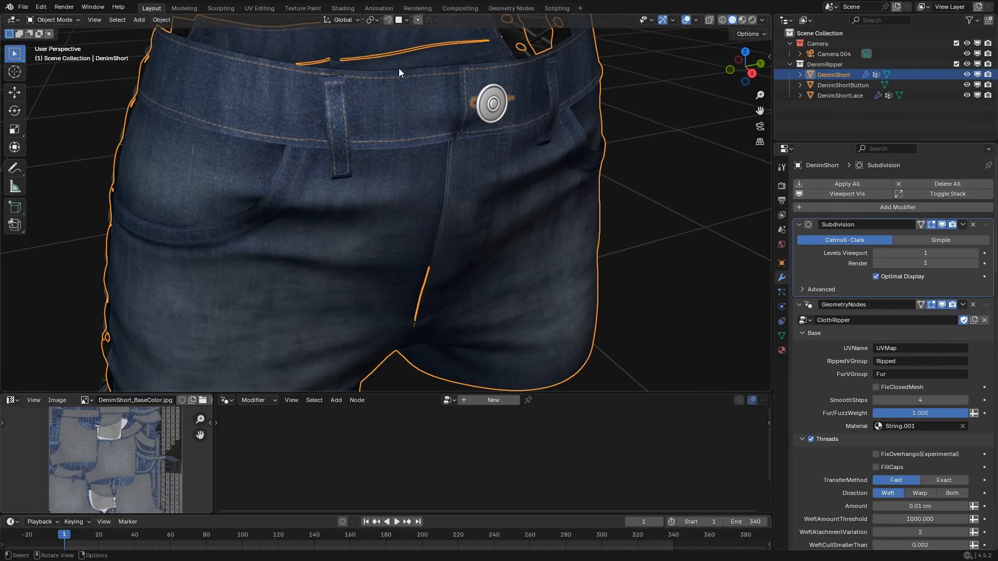
pyautogui.moveTo(431, 190); pyautogui.dragTo(446, 224, button='middle')
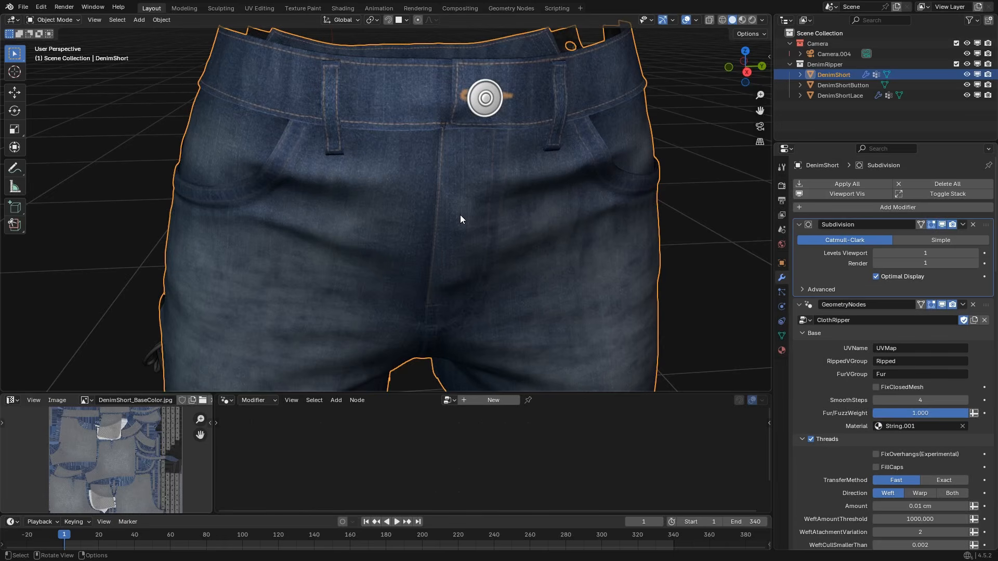
pyautogui.scroll(-1, 485, 194)
pyautogui.keyDown('shift'); pyautogui.moveTo(485, 282); pyautogui.dragTo(488, 227, button='middle'); pyautogui.keyUp('shift')
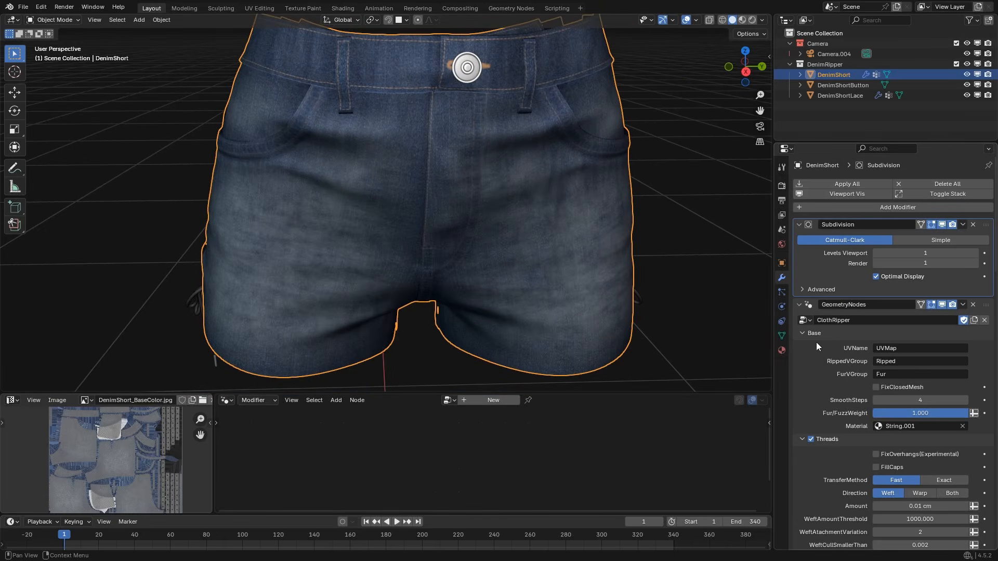
pyautogui.click(802, 439)
pyautogui.click(802, 451)
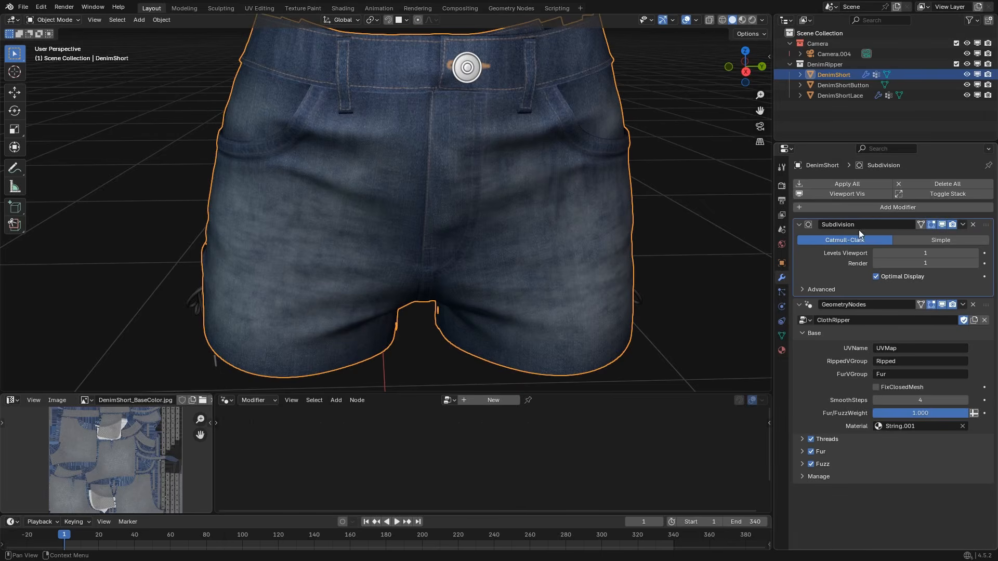
# Add a Solidify modifier to the shorts after the ClothRipper modifier.
pyautogui.click(848, 211)
pyautogui.click(863, 208)
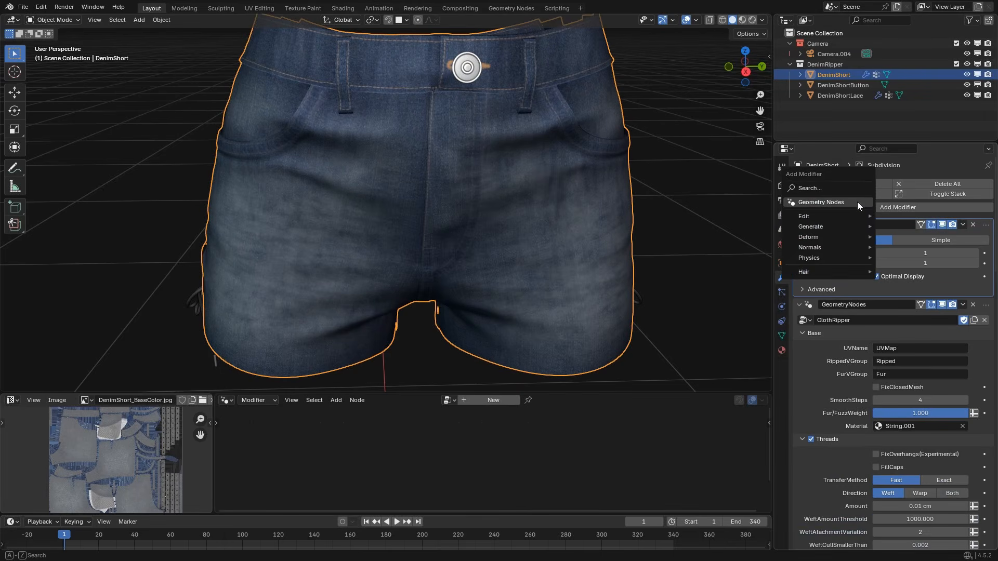
pyautogui.click(844, 188)
pyautogui.write('s')
pyautogui.press('Return')
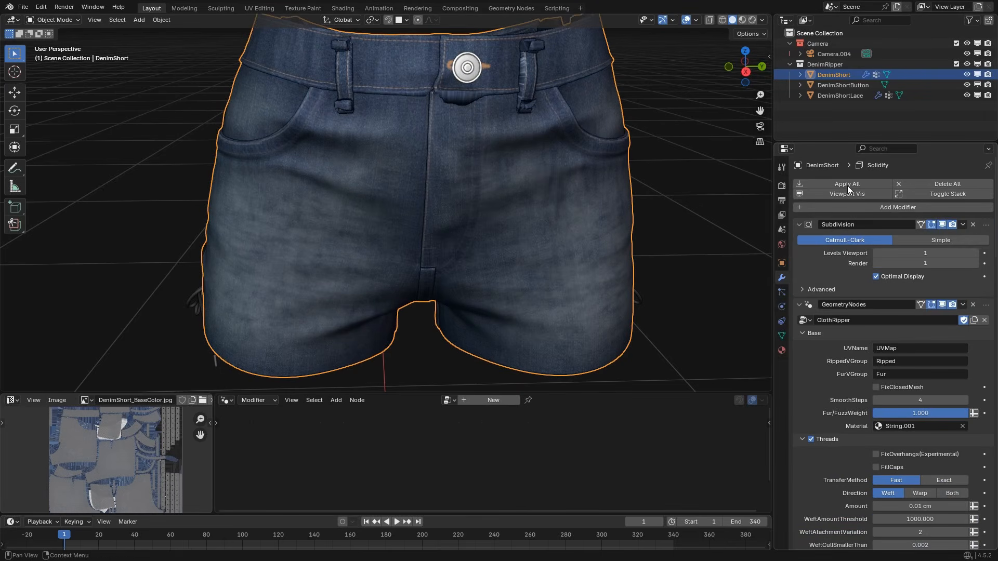
# Set the Solidify modifier's thickness to 0.1 cm.
pyautogui.click(802, 443)
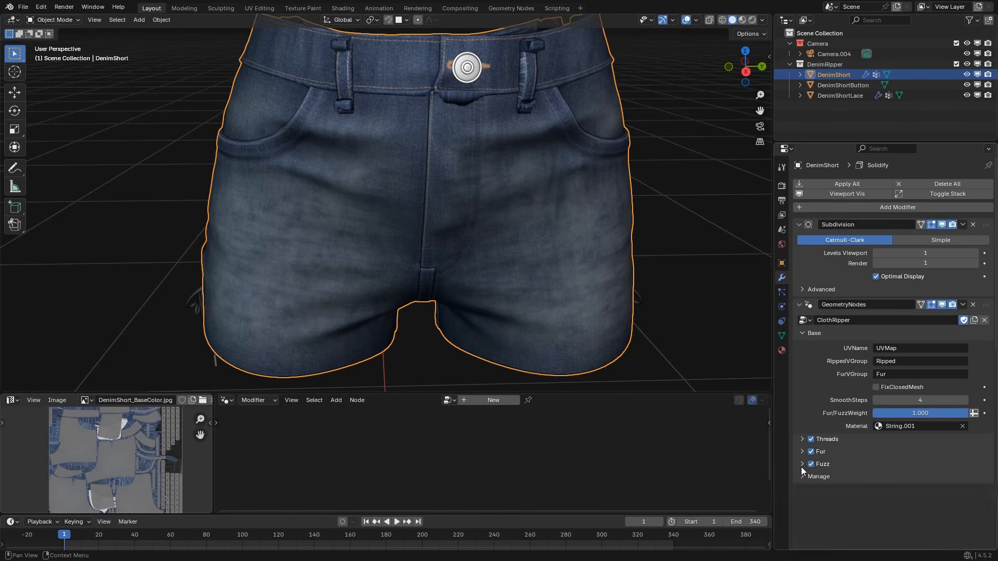
pyautogui.scroll(-6, 816, 457)
pyautogui.click(898, 393)
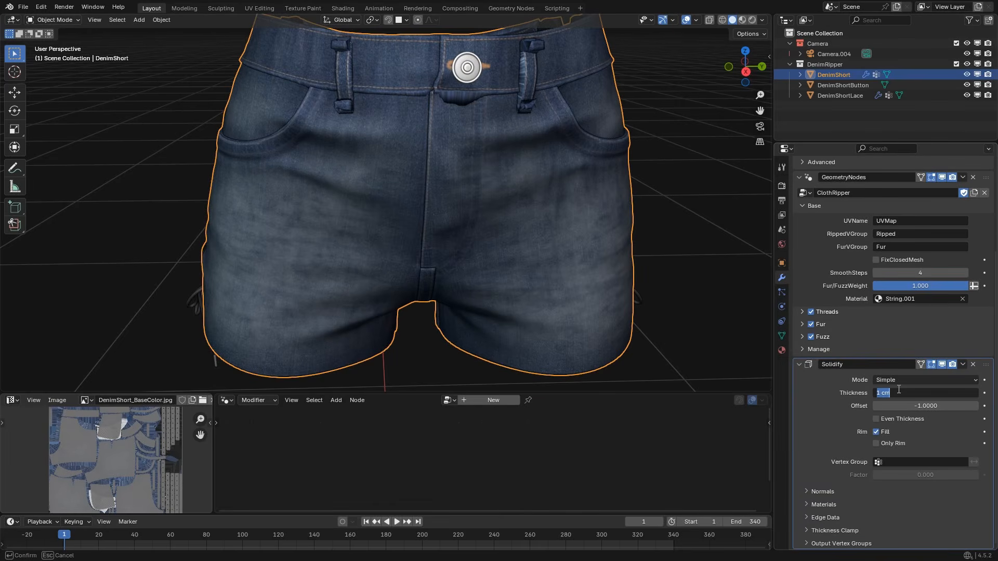
pyautogui.write('0.1')
pyautogui.press('Return')
pyautogui.moveTo(515, 250); pyautogui.dragTo(551, 260, button='middle')
# Add a Weighted Normal modifier at the end of the shorts' modifier stack and check the shading.
pyautogui.scroll(5, 858, 332)
pyautogui.click(837, 182)
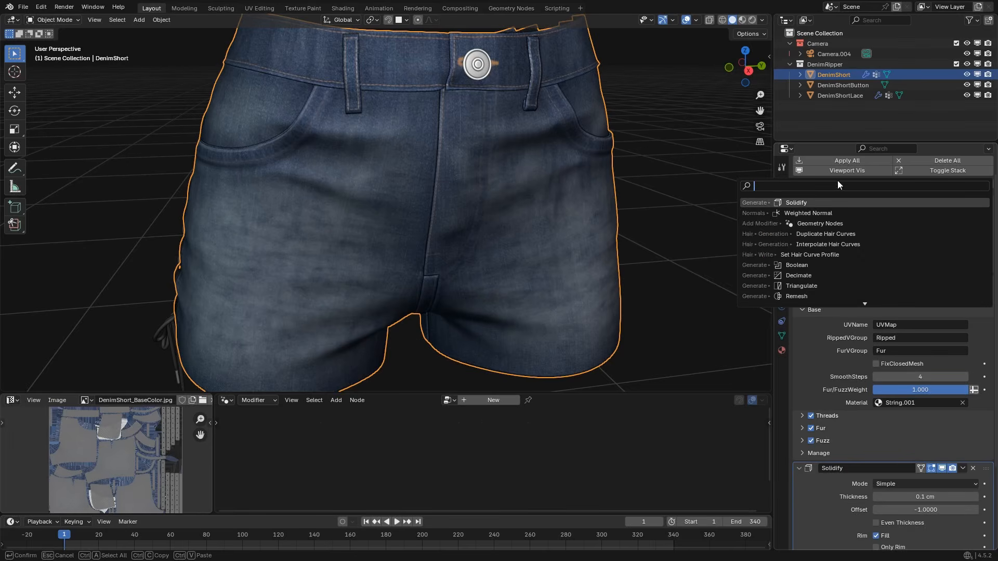
pyautogui.write('we')
pyautogui.click(806, 213)
pyautogui.scroll(-8, 846, 390)
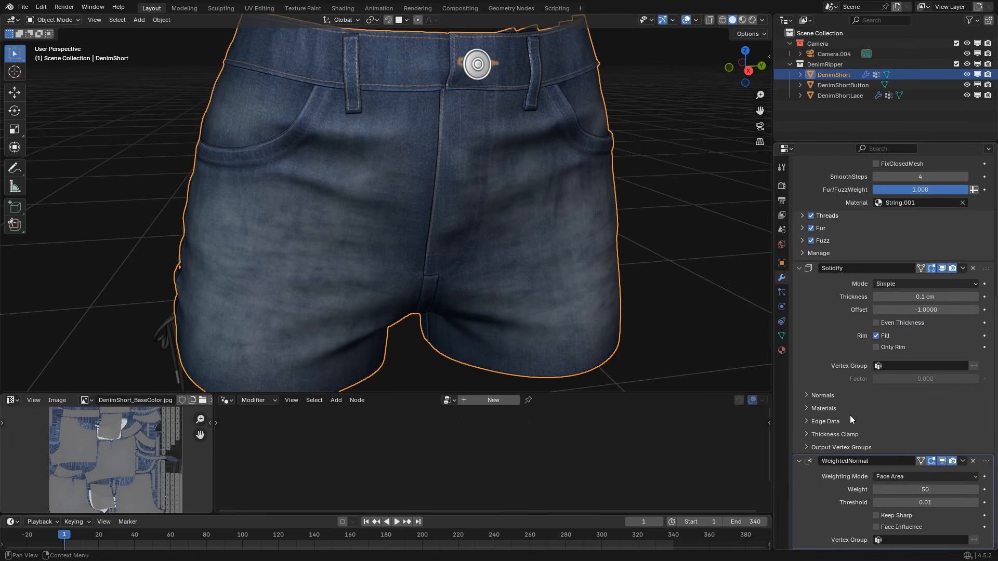
pyautogui.scroll(6, 489, 299)
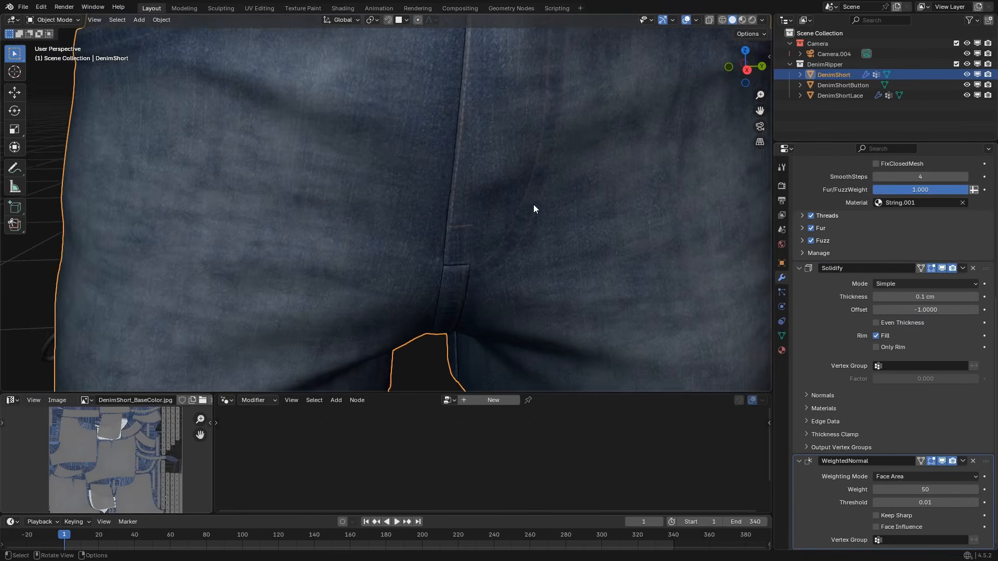
pyautogui.scroll(-10, 572, 239)
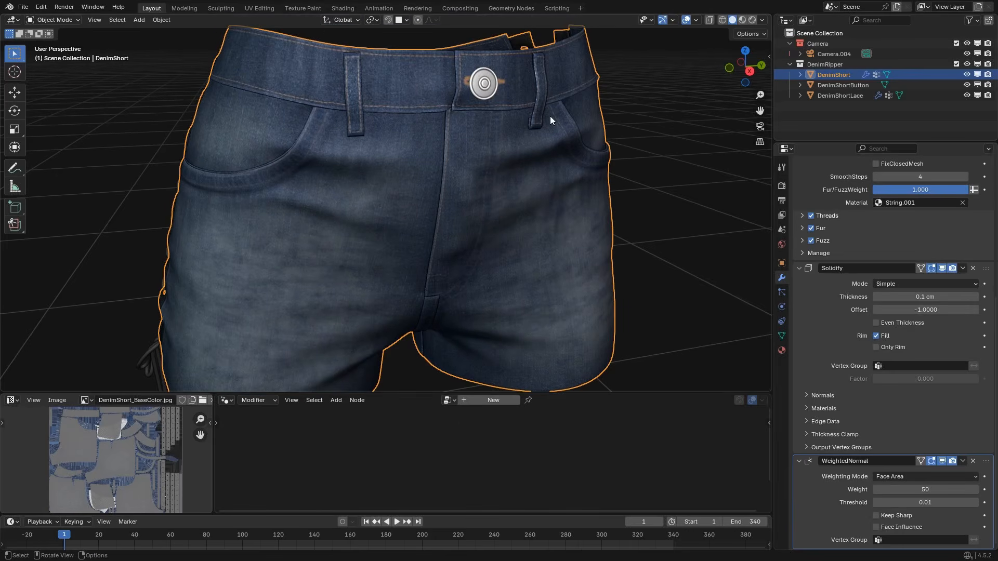
# Turn off viewport display for the Weighted Normal and Solidify modifiers and expand ClothRipper's Threads settings.
pyautogui.click(941, 460)
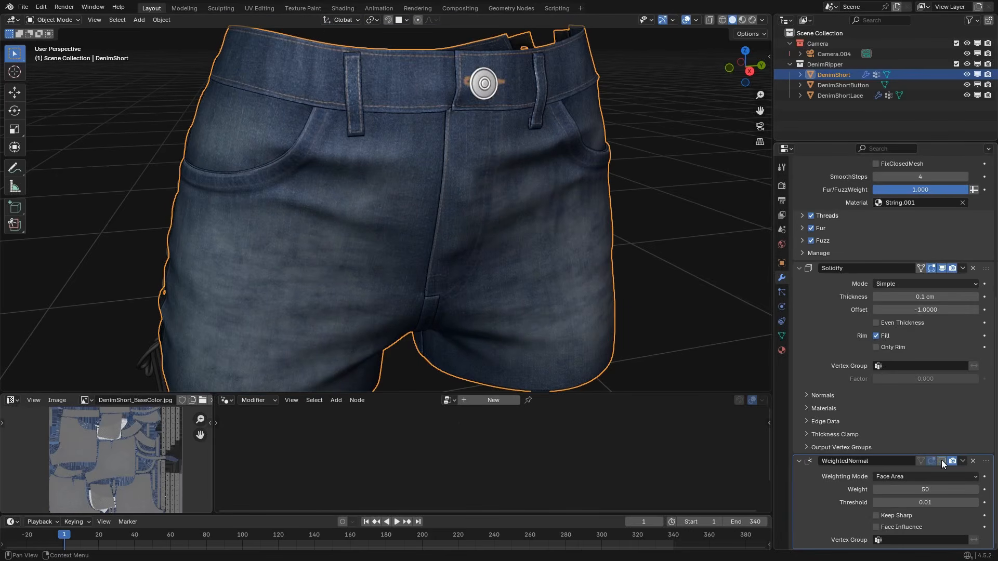
pyautogui.click(942, 268)
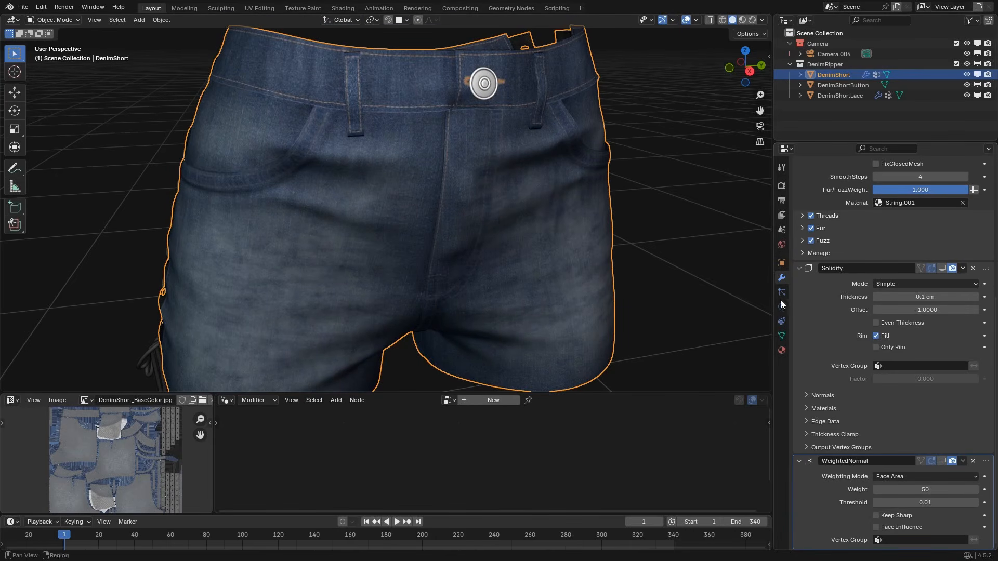
pyautogui.scroll(10, 846, 330)
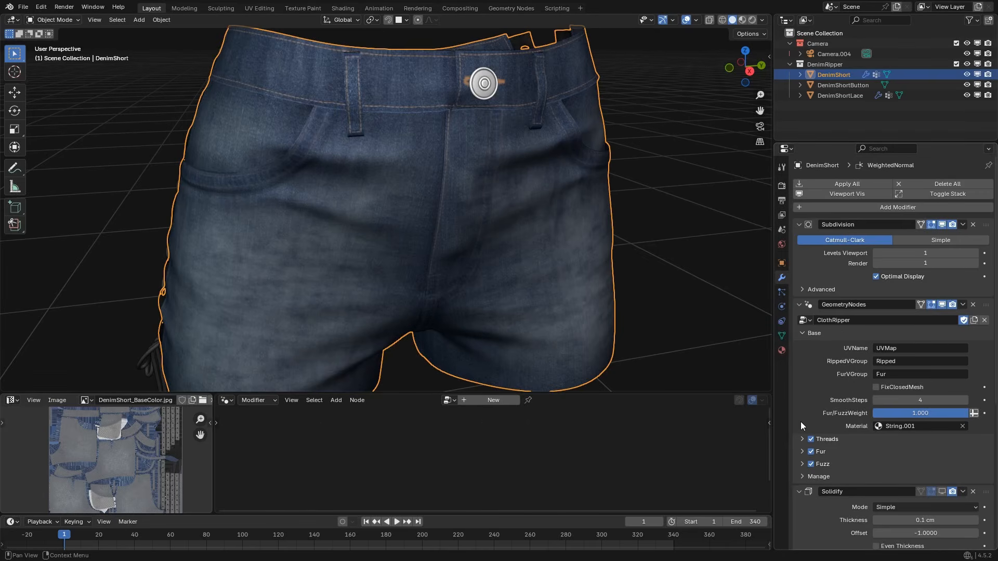
pyautogui.click(802, 439)
pyautogui.scroll(-3, 826, 382)
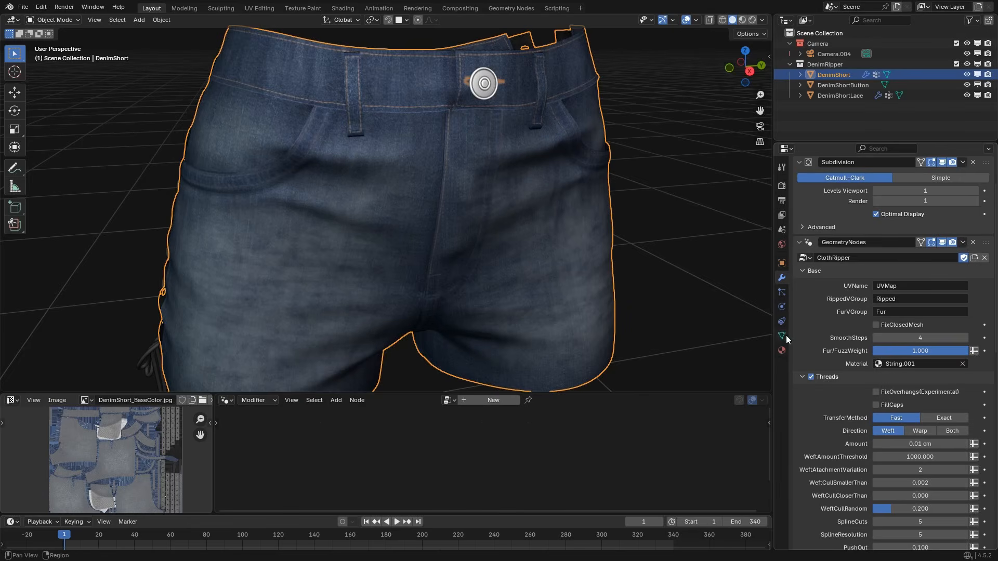
# Make Ripped the active vertex group and switch the shorts to Weight Paint mode.
pyautogui.scroll(-2, 470, 240)
pyautogui.moveTo(470, 239); pyautogui.dragTo(447, 237, button='middle')
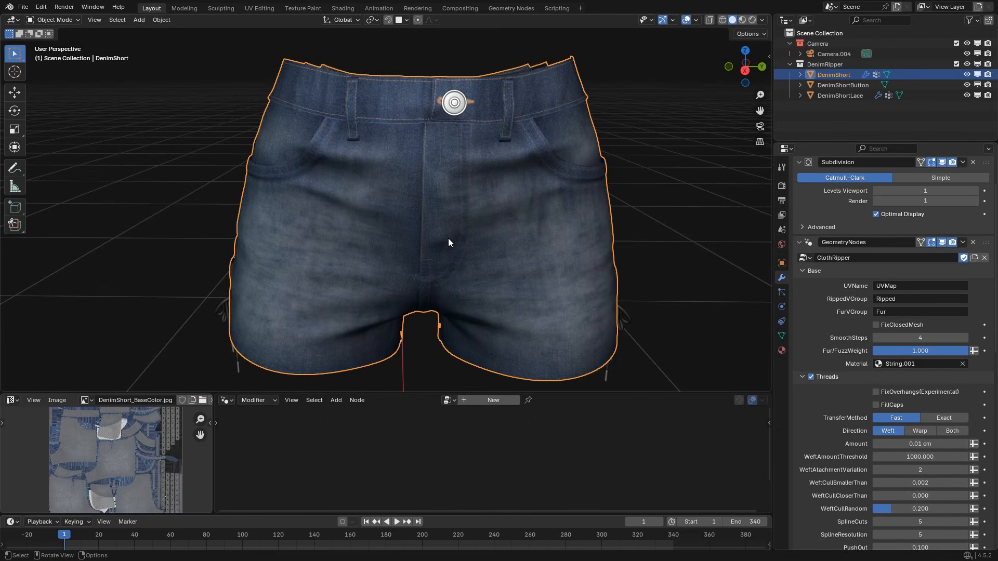
pyautogui.click(781, 336)
pyautogui.scroll(3, 831, 223)
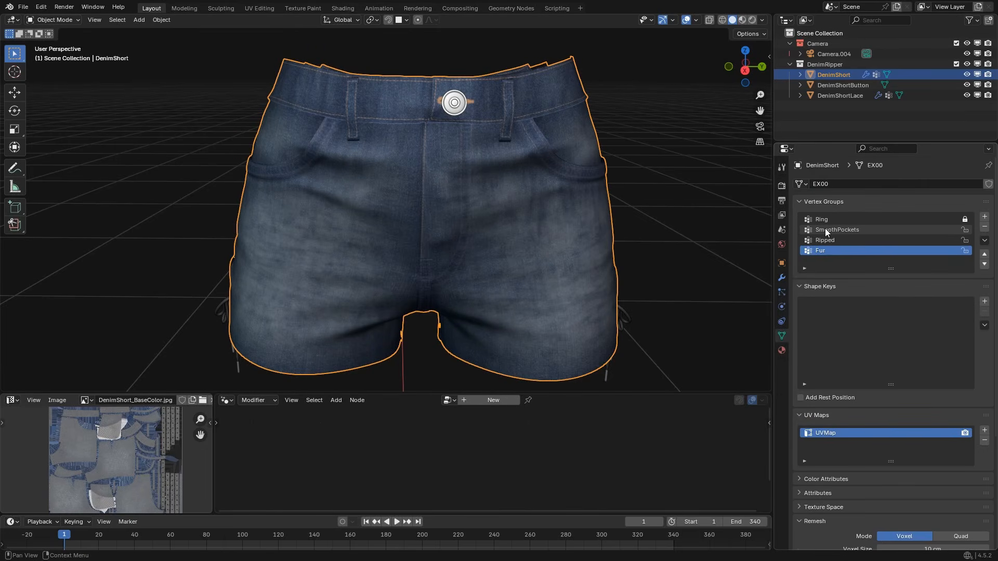
pyautogui.click(824, 241)
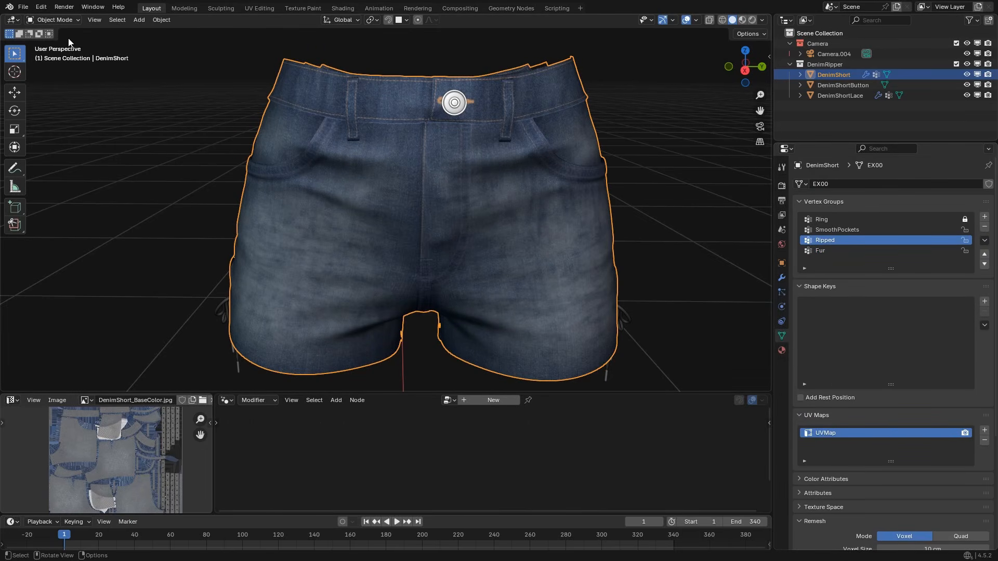
pyautogui.click(53, 20)
pyautogui.click(52, 78)
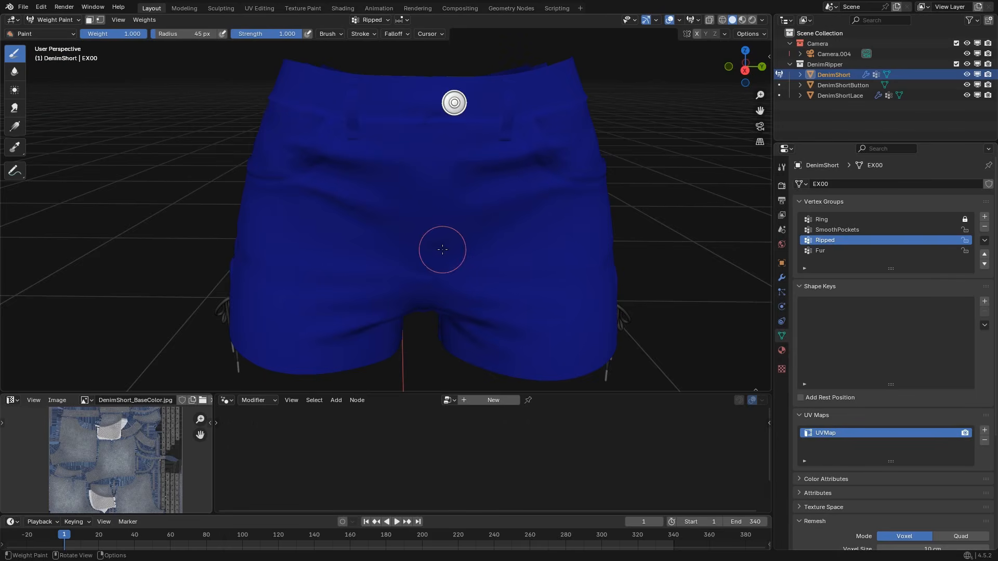
# Hide the viewport overlays and enlarge the weight brush radius to 72 px.
pyautogui.moveTo(466, 256)
pyautogui.mouseDown(button='middle')
pyautogui.moveTo(460, 247)
pyautogui.moveTo(483, 245)
pyautogui.moveTo(474, 249)
pyautogui.mouseUp(button='middle')
pyautogui.hotkey('shift', 'alt', 'z')
pyautogui.scroll(2, 402, 222)
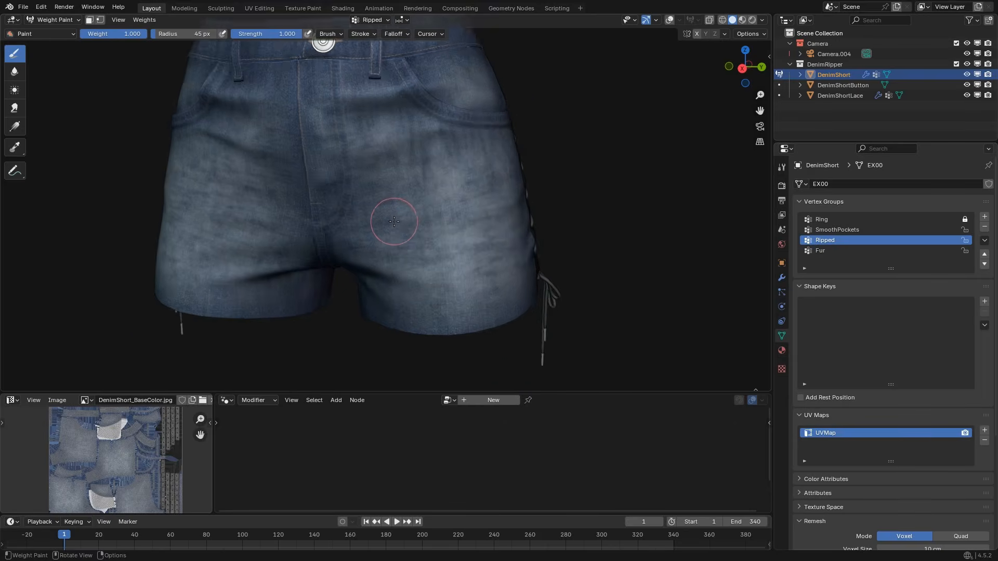
pyautogui.scroll(1, 401, 222)
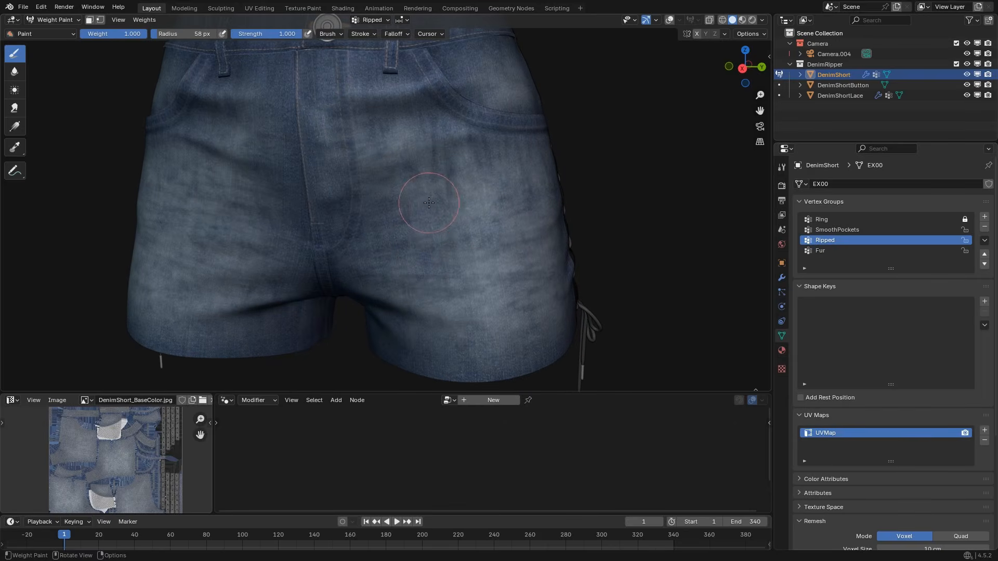
pyautogui.scroll(1, 435, 202)
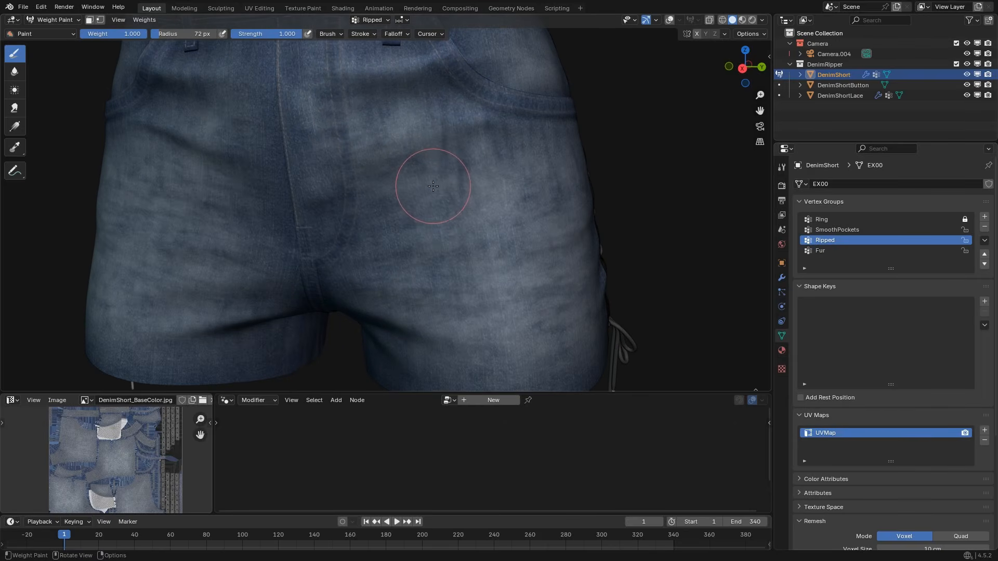
# Paint full Ripped weight over a large oval area on the front of the shorts' left leg.
pyautogui.moveTo(439, 184)
pyautogui.mouseDown()
pyautogui.moveTo(455, 306)
pyautogui.moveTo(495, 290)
pyautogui.moveTo(540, 234)
pyautogui.moveTo(559, 166)
pyautogui.moveTo(577, 192)
pyautogui.mouseUp()
pyautogui.moveTo(510, 205); pyautogui.dragTo(470, 224)
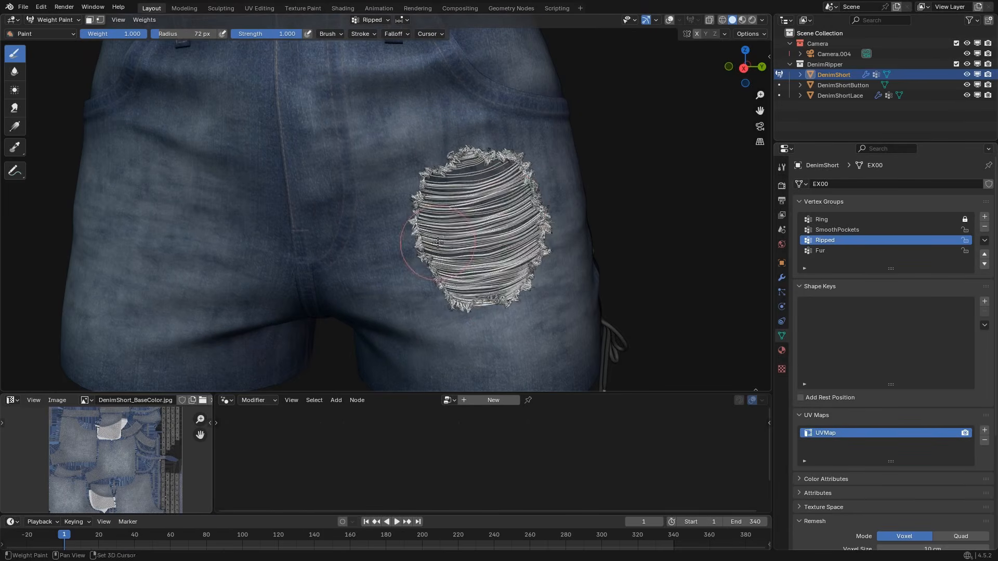
pyautogui.scroll(-1, 525, 205)
pyautogui.keyDown('shift'); pyautogui.moveTo(441, 228); pyautogui.dragTo(528, 205, button='middle'); pyautogui.keyUp('shift')
pyautogui.keyDown('shift'); pyautogui.moveTo(395, 204); pyautogui.dragTo(455, 206, button='middle'); pyautogui.keyUp('shift')
pyautogui.scroll(1, 520, 224)
pyautogui.keyDown('shift'); pyautogui.moveTo(676, 251); pyautogui.dragTo(476, 236, button='middle'); pyautogui.keyUp('shift')
pyautogui.scroll(1, 479, 236)
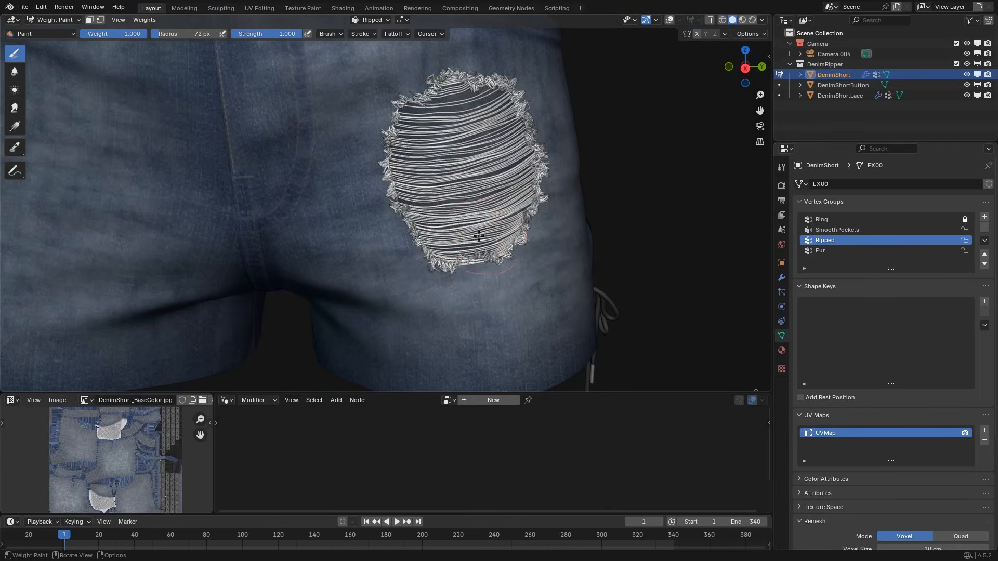
# Reshape the left-leg rip by subtracting weight along its outer edge and painting part of it back.
pyautogui.moveTo(497, 261)
pyautogui.keyDown('ctrl'); pyautogui.mouseDown()
pyautogui.moveTo(509, 234)
pyautogui.moveTo(502, 210)
pyautogui.mouseUp(); pyautogui.keyUp('ctrl')
pyautogui.hotkey('ctrl', 'z')
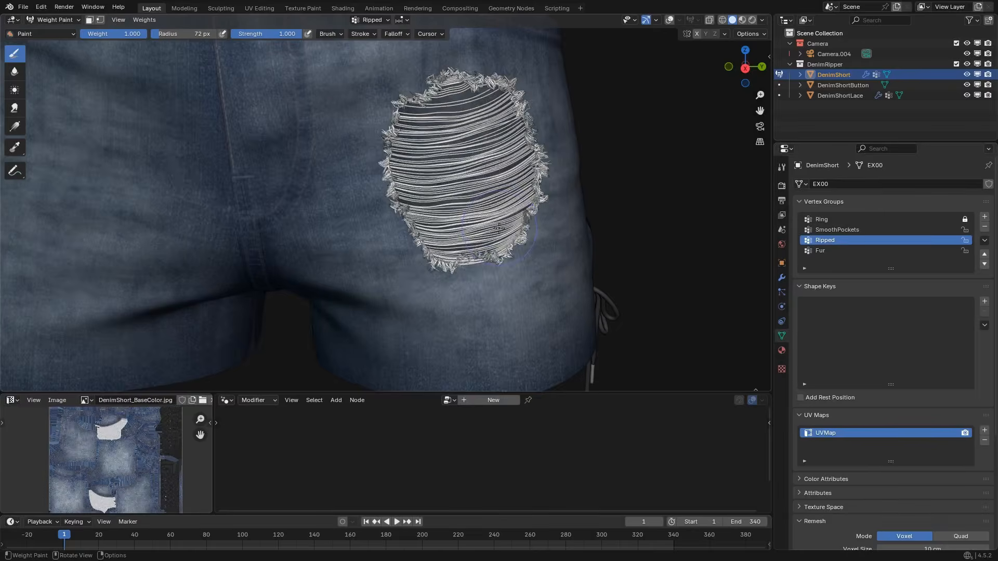
pyautogui.moveTo(502, 234); pyautogui.dragTo(491, 238, button='middle')
pyautogui.moveTo(492, 238)
pyautogui.keyDown('ctrl'); pyautogui.mouseDown()
pyautogui.moveTo(499, 208)
pyautogui.moveTo(474, 183)
pyautogui.moveTo(496, 150)
pyautogui.mouseUp(); pyautogui.keyUp('ctrl')
pyautogui.hotkey('ctrl', 'z')
pyautogui.moveTo(497, 151); pyautogui.dragTo(456, 139, button='middle')
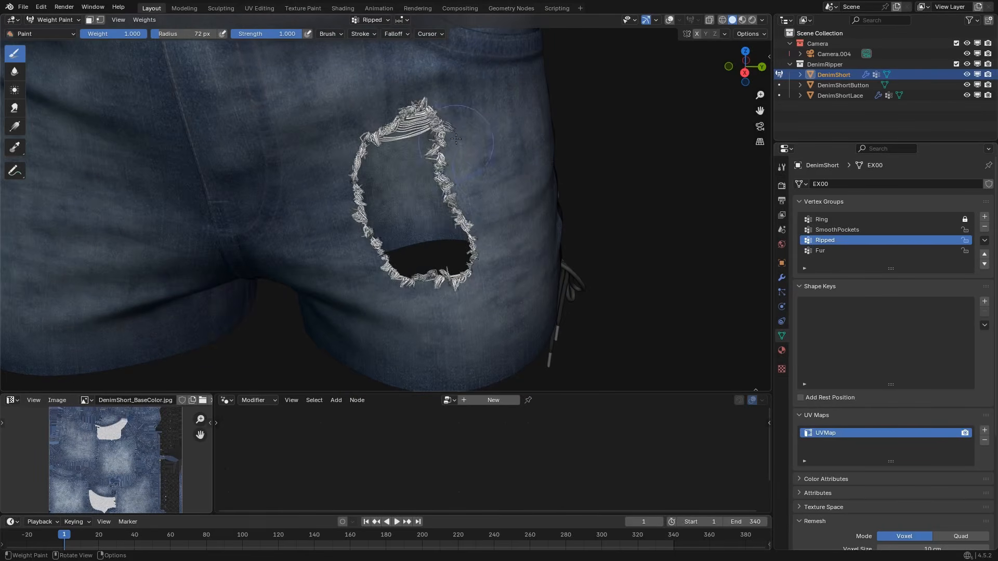
pyautogui.moveTo(452, 183)
pyautogui.mouseDown()
pyautogui.moveTo(442, 200)
pyautogui.moveTo(444, 143)
pyautogui.mouseUp()
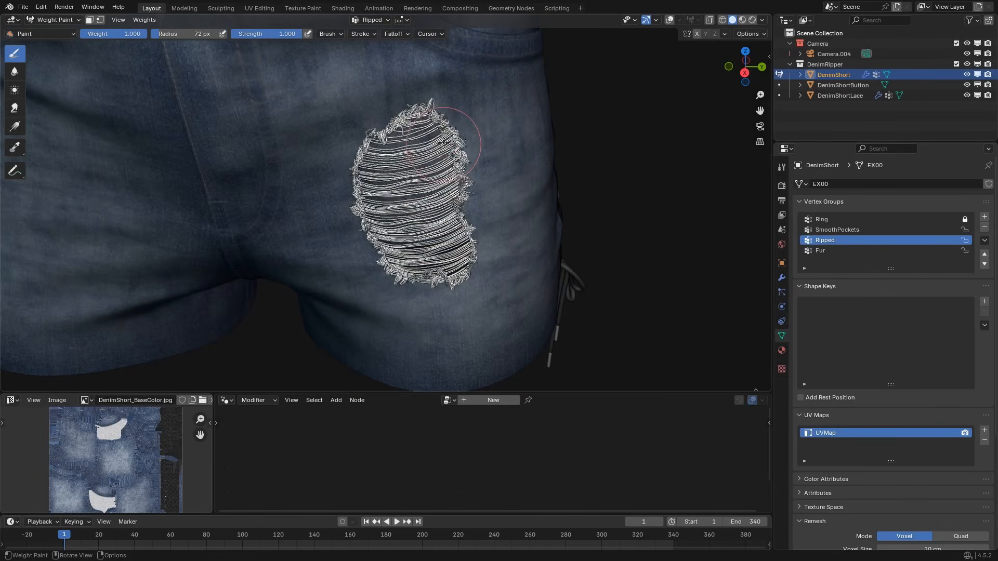
pyautogui.moveTo(434, 123); pyautogui.dragTo(437, 108, button='middle')
pyautogui.moveTo(470, 183); pyautogui.dragTo(478, 203, button='middle')
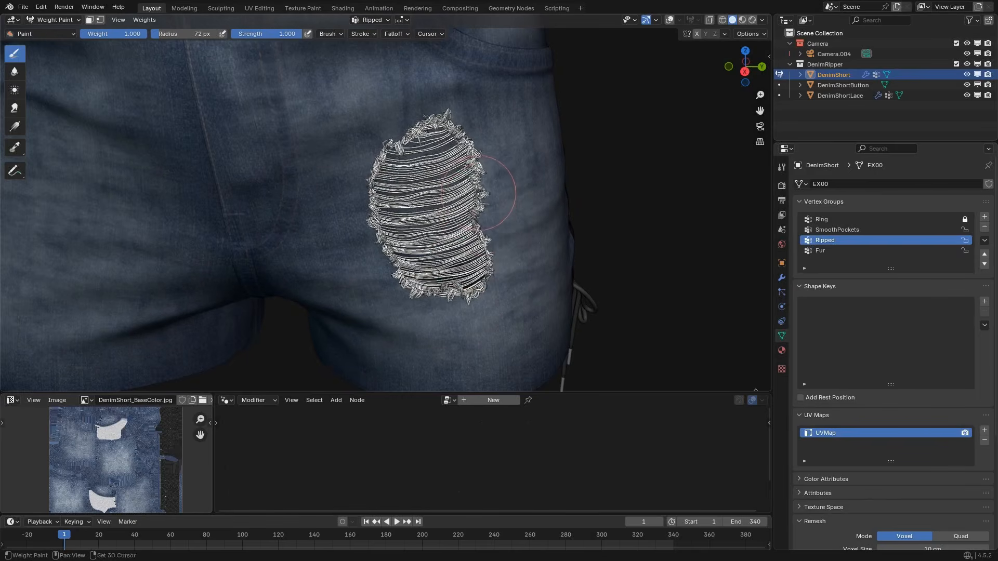
# Enlarge the brush radius to 89 px and erase the Ripped weight from the whole left-leg rip.
pyautogui.press('f')
pyautogui.click(488, 206)
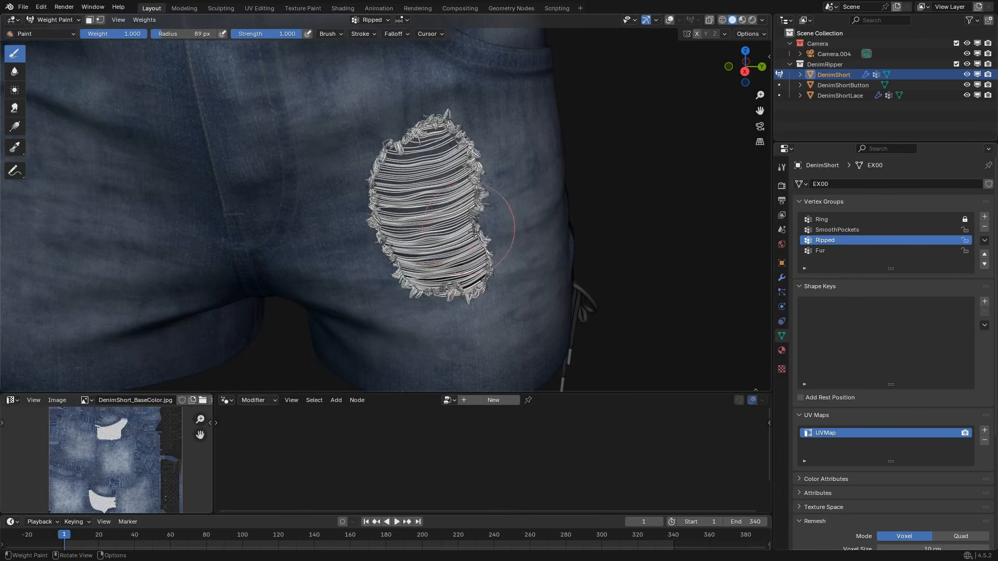
pyautogui.keyDown('ctrl'); pyautogui.moveTo(459, 298); pyautogui.dragTo(476, 260); pyautogui.keyUp('ctrl')
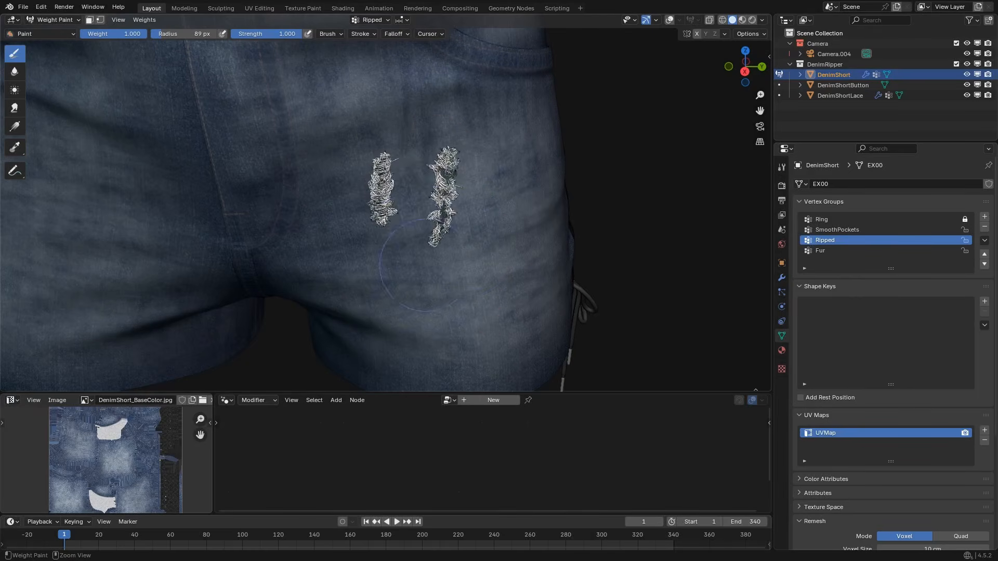
# Reduce the brush radius to 67 px, then paint a tall rip on the shorts' left leg and a small one on the right leg.
pyautogui.press('f')
pyautogui.click(387, 231)
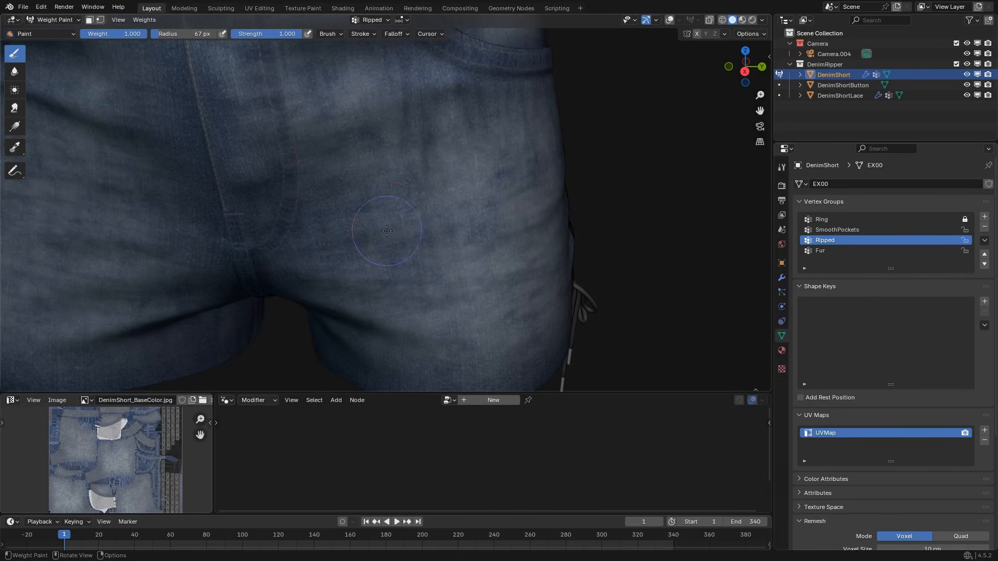
pyautogui.moveTo(454, 283)
pyautogui.mouseDown()
pyautogui.moveTo(462, 312)
pyautogui.moveTo(385, 182)
pyautogui.moveTo(457, 161)
pyautogui.moveTo(477, 281)
pyautogui.mouseUp()
pyautogui.moveTo(477, 280); pyautogui.dragTo(431, 217, button='middle')
pyautogui.click(435, 171)
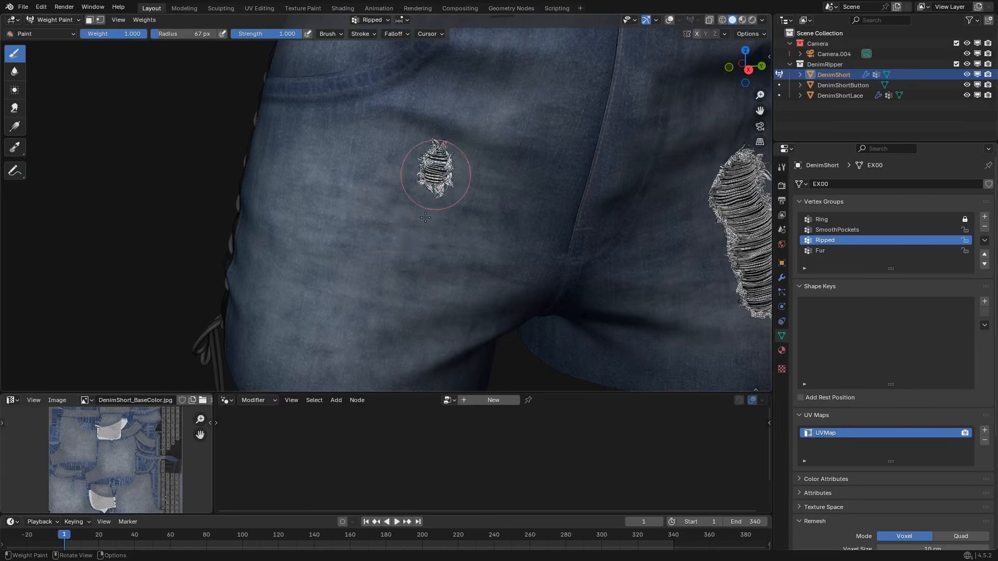
# Extend the small rip on the right leg into a tall slanted one, and paint a narrow rip nearer its outer side.
pyautogui.moveTo(517, 98)
pyautogui.mouseDown()
pyautogui.moveTo(508, 96)
pyautogui.moveTo(453, 198)
pyautogui.mouseUp()
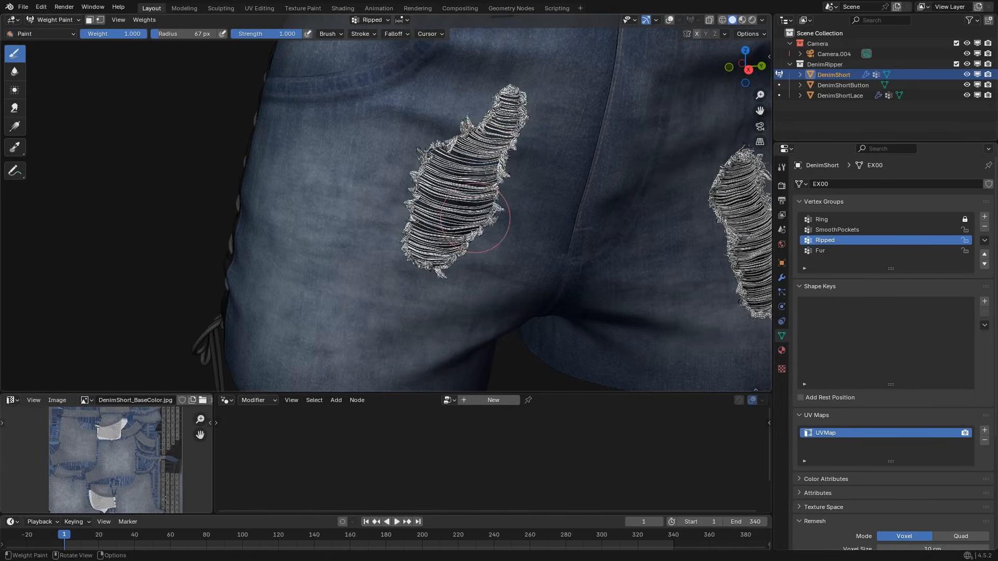
pyautogui.moveTo(441, 243)
pyautogui.mouseDown(button='middle')
pyautogui.moveTo(367, 254)
pyautogui.moveTo(416, 228)
pyautogui.mouseUp(button='middle')
pyautogui.scroll(1, 406, 228)
pyautogui.moveTo(368, 221); pyautogui.dragTo(357, 267)
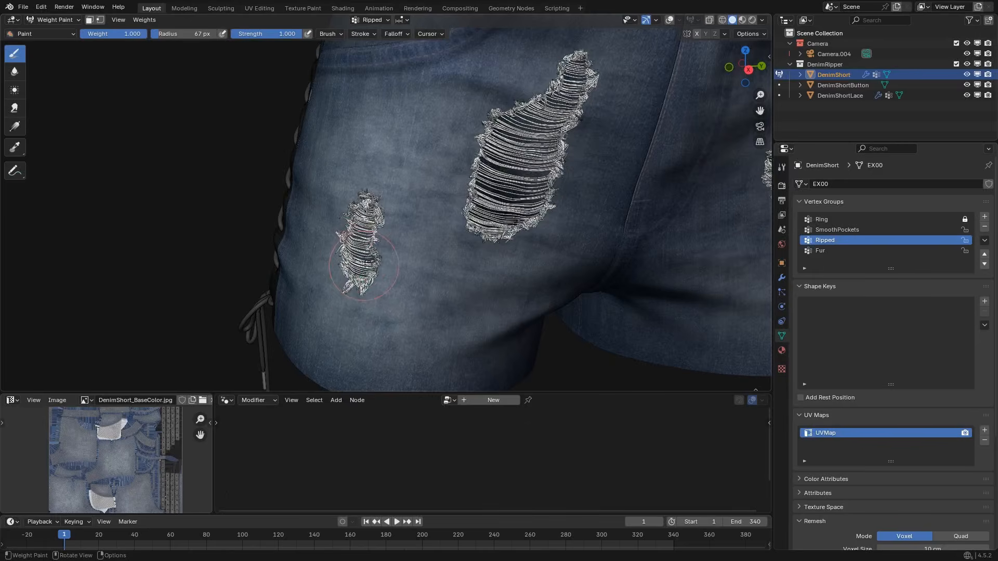
# Paint Ripped weight along the front hem of both legs to open a frayed gap on each.
pyautogui.keyDown('shift'); pyautogui.moveTo(398, 268); pyautogui.dragTo(400, 140, button='middle'); pyautogui.keyUp('shift')
pyautogui.moveTo(383, 285)
pyautogui.mouseDown()
pyautogui.moveTo(439, 292)
pyautogui.moveTo(446, 262)
pyautogui.moveTo(319, 278)
pyautogui.moveTo(518, 297)
pyautogui.moveTo(510, 285)
pyautogui.moveTo(526, 281)
pyautogui.mouseUp()
pyautogui.moveTo(608, 270); pyautogui.dragTo(397, 286, button='middle')
pyautogui.moveTo(397, 285)
pyautogui.mouseDown()
pyautogui.moveTo(405, 296)
pyautogui.moveTo(557, 264)
pyautogui.moveTo(439, 297)
pyautogui.moveTo(368, 292)
pyautogui.mouseUp()
pyautogui.moveTo(550, 259); pyautogui.dragTo(501, 260, button='middle')
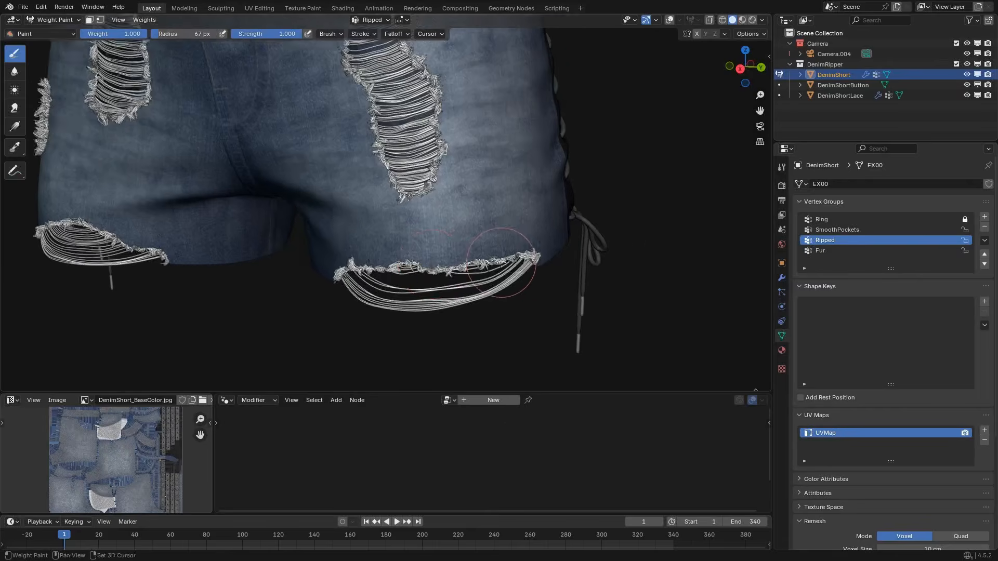
# Extend the left-leg hem rip further toward the outer side of the leg.
pyautogui.scroll(1, 525, 261)
pyautogui.moveTo(564, 257)
pyautogui.keyDown('ctrl'); pyautogui.mouseDown()
pyautogui.moveTo(546, 279)
pyautogui.moveTo(556, 286)
pyautogui.mouseUp(); pyautogui.keyUp('ctrl')
pyautogui.moveTo(554, 259); pyautogui.dragTo(472, 279, button='middle')
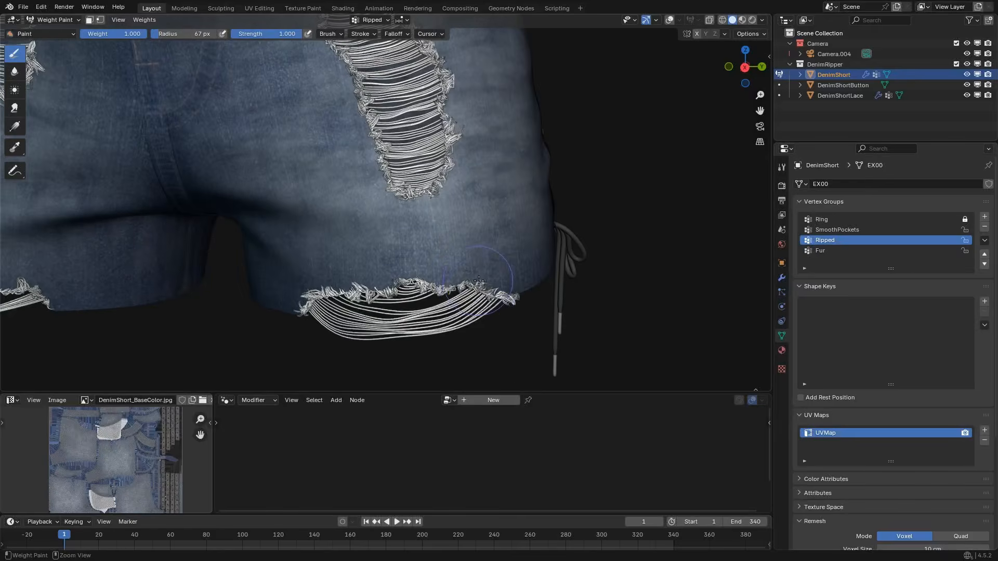
pyautogui.keyDown('ctrl'); pyautogui.moveTo(487, 285); pyautogui.dragTo(482, 292); pyautogui.keyUp('ctrl')
pyautogui.keyDown('ctrl'); pyautogui.moveTo(490, 297); pyautogui.dragTo(440, 278, button='middle'); pyautogui.keyUp('ctrl')
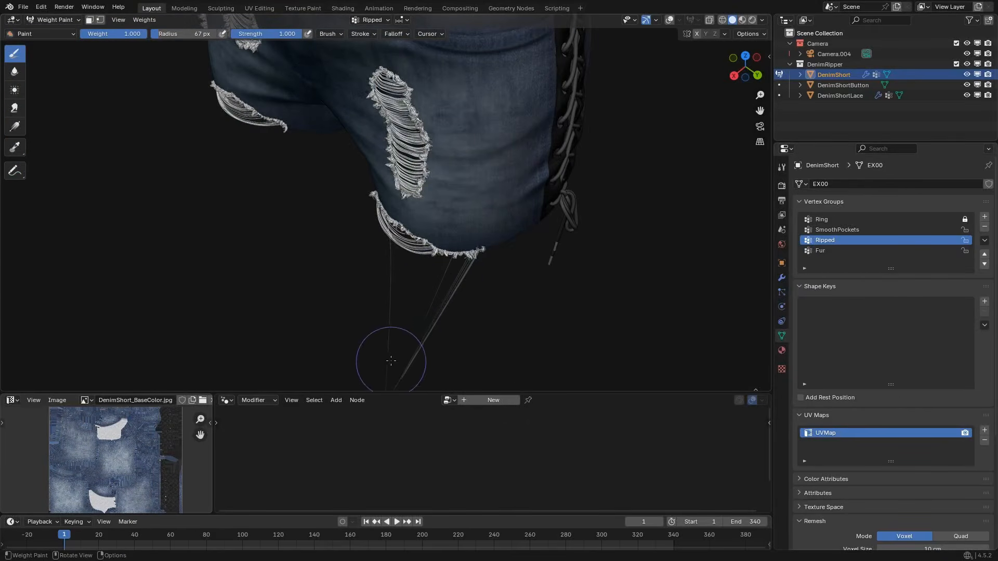
# Try the Exact TransferMethod for ClothRipper's threads on the left-leg hem, and return it to Fast.
pyautogui.scroll(3, 429, 254)
pyautogui.moveTo(436, 239)
pyautogui.mouseDown(button='middle')
pyautogui.moveTo(509, 221)
pyautogui.moveTo(343, 261)
pyautogui.moveTo(377, 239)
pyautogui.moveTo(496, 208)
pyautogui.mouseUp(button='middle')
pyautogui.scroll(5, 498, 202)
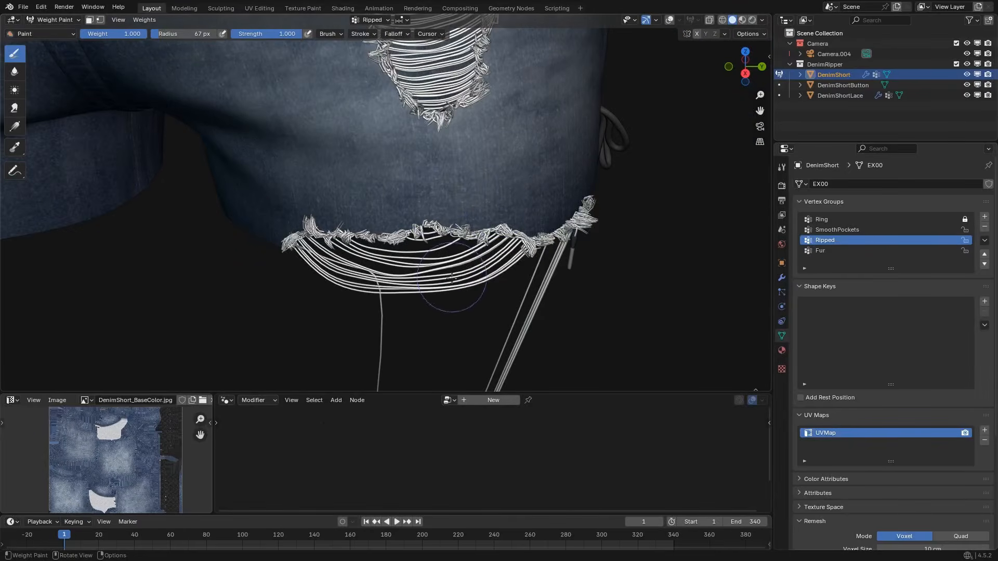
pyautogui.click(781, 278)
pyautogui.scroll(-5, 849, 398)
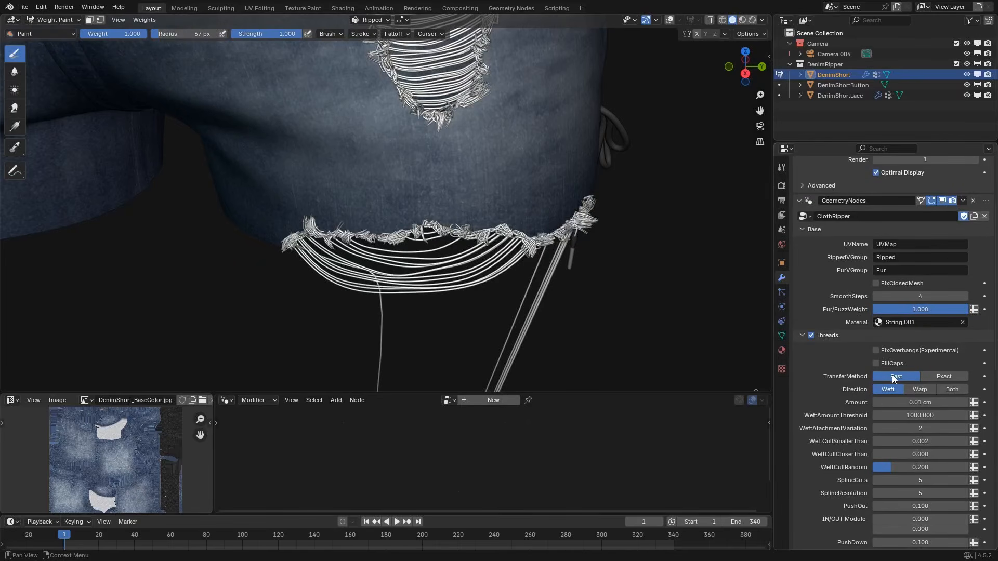
pyautogui.click(943, 376)
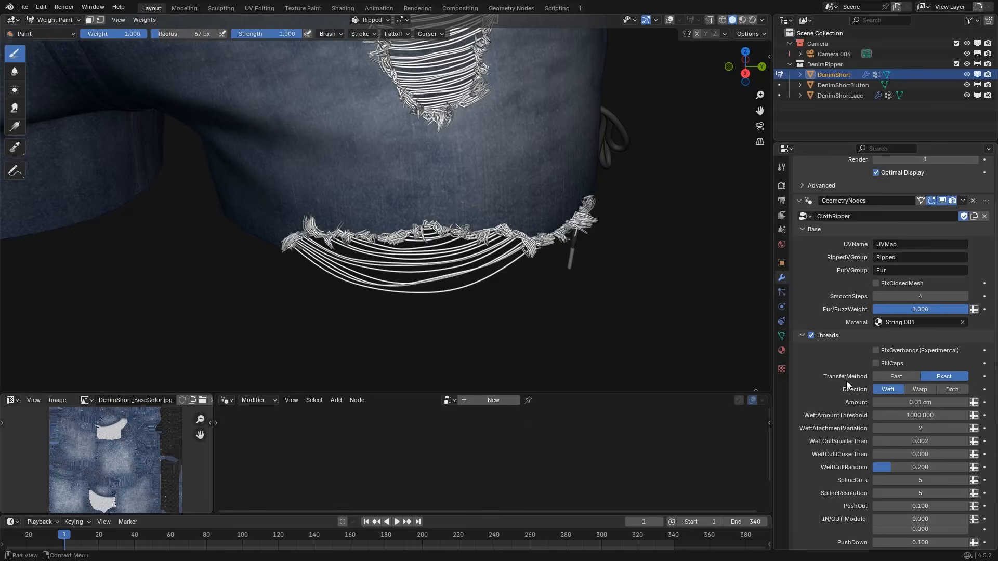
pyautogui.scroll(-1, 415, 162)
pyautogui.click(895, 375)
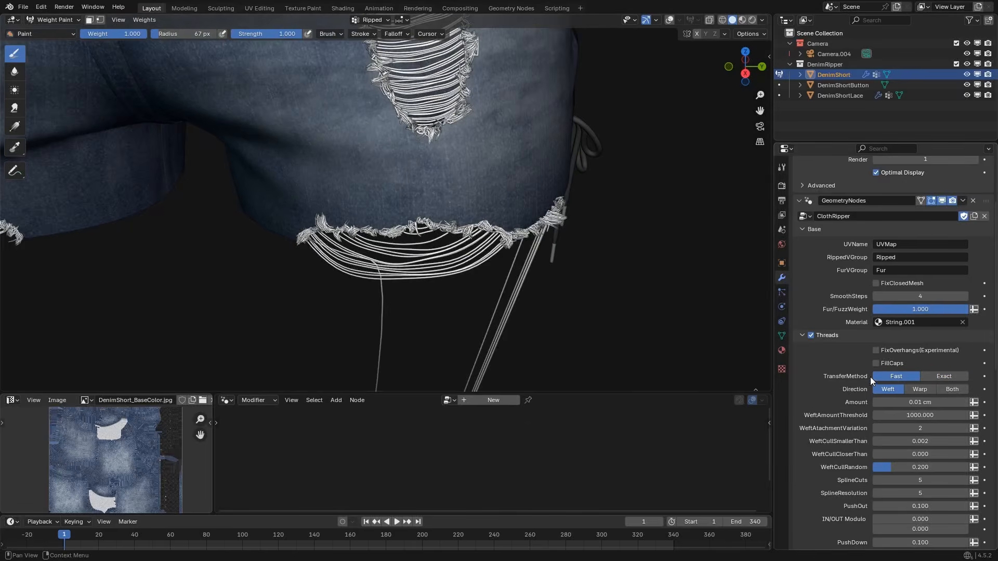
# Paint more Ripped weight along the left-leg hem to even out and deepen the opening.
pyautogui.moveTo(584, 216); pyautogui.dragTo(512, 214, button='middle')
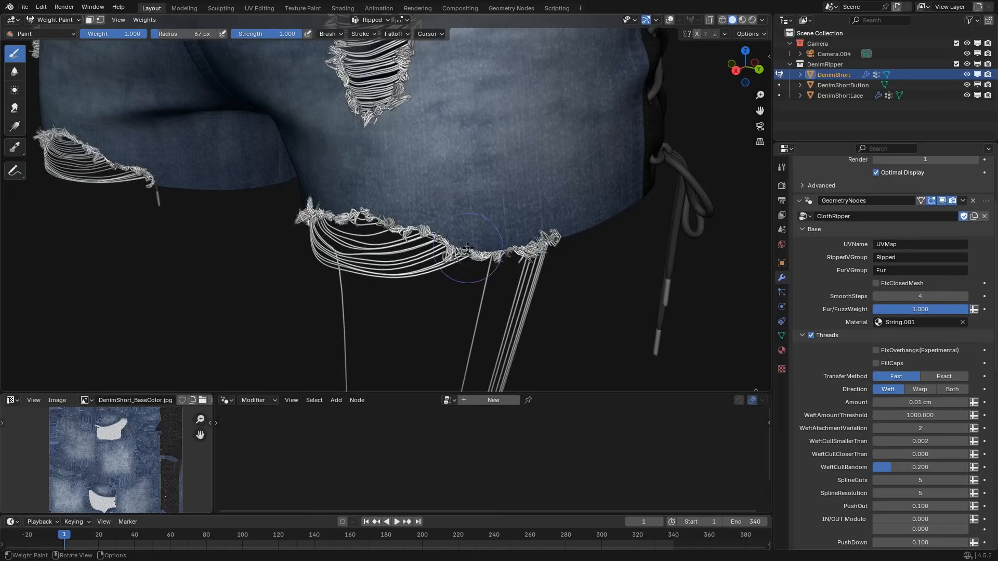
pyautogui.moveTo(471, 253); pyautogui.dragTo(562, 237)
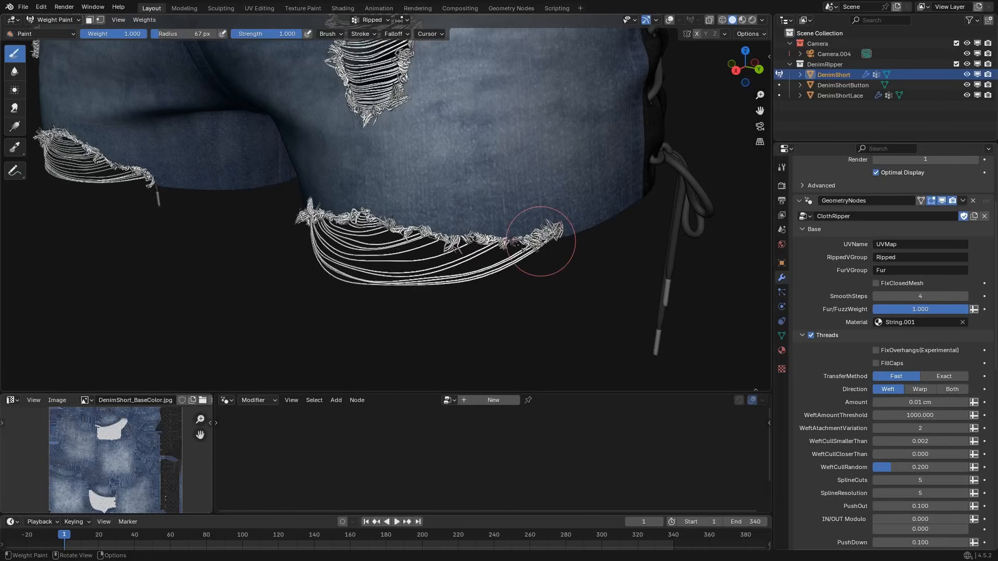
pyautogui.moveTo(541, 234); pyautogui.dragTo(450, 223, button='middle')
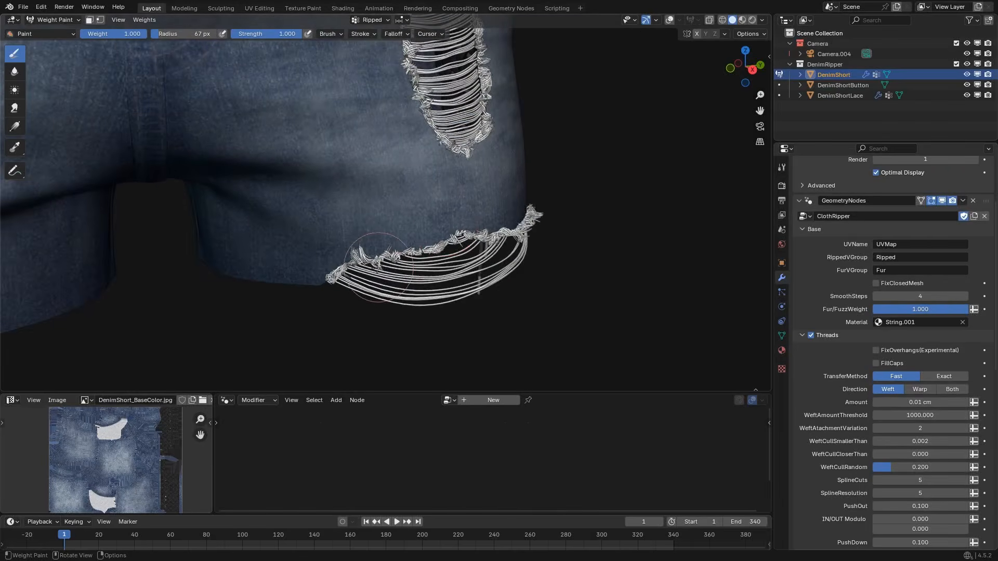
pyautogui.moveTo(374, 261); pyautogui.dragTo(376, 295, button='middle')
pyautogui.moveTo(375, 295); pyautogui.dragTo(394, 289)
pyautogui.scroll(-3, 510, 187)
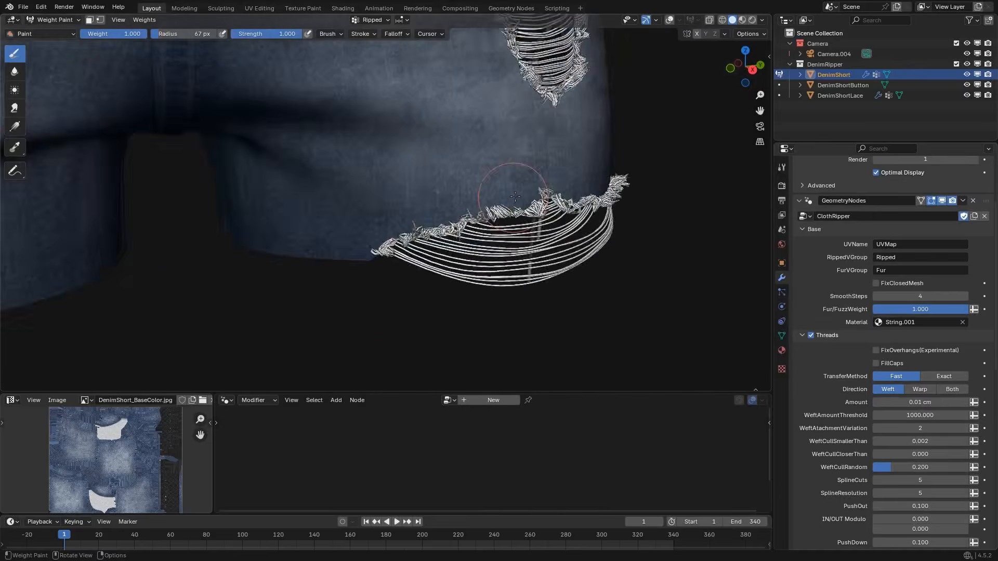
pyautogui.moveTo(510, 187); pyautogui.dragTo(509, 223, button='middle')
# Paint a small vertical rip near the outer side of the left leg, below the pocket.
pyautogui.scroll(-2, 532, 291)
pyautogui.scroll(5, 509, 223)
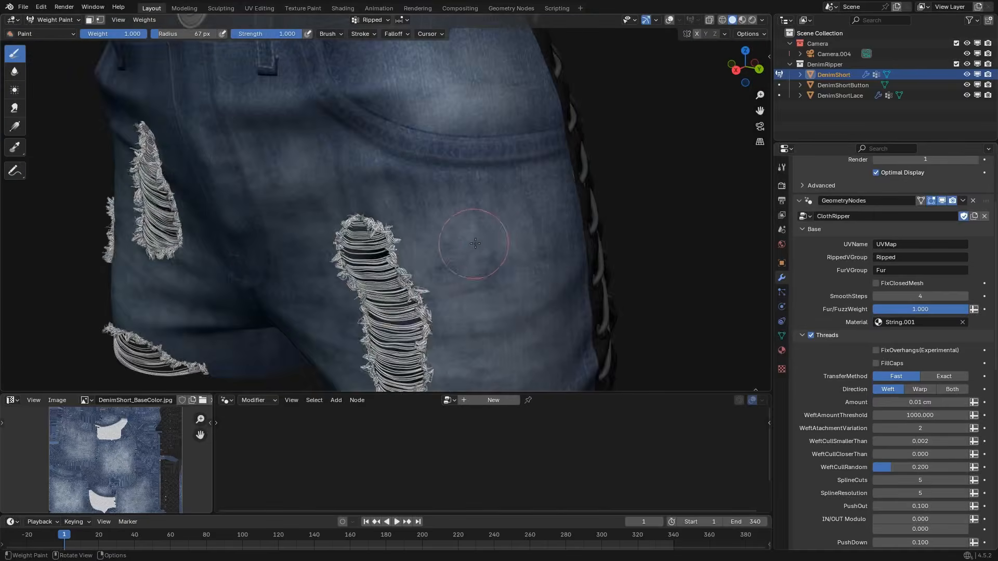
pyautogui.moveTo(546, 230)
pyautogui.mouseDown()
pyautogui.moveTo(564, 317)
pyautogui.moveTo(541, 249)
pyautogui.mouseUp()
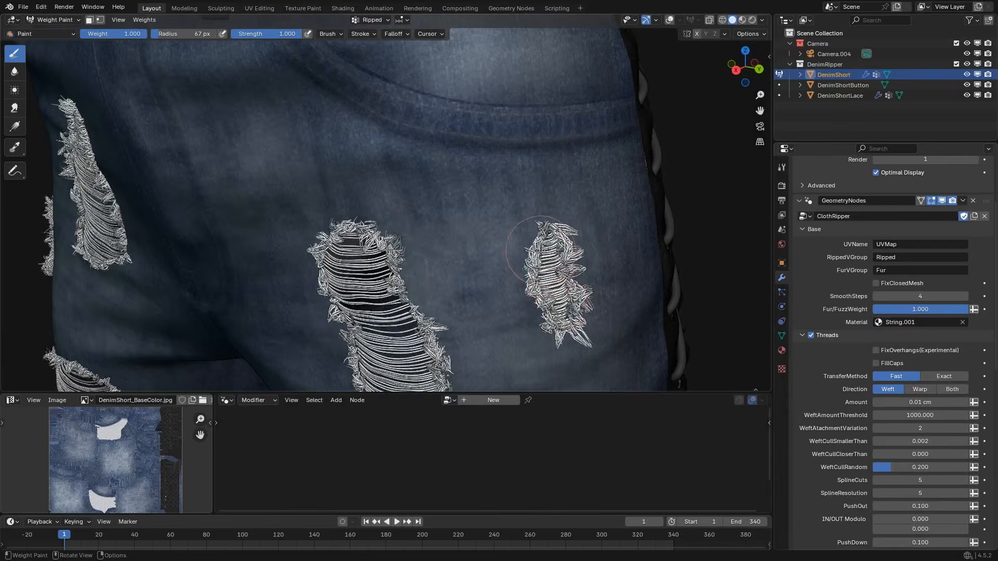
# Switch the shorts from Weight Paint to Object Mode and review the rips from the front.
pyautogui.scroll(-4, 530, 249)
pyautogui.moveTo(125, 288)
pyautogui.mouseDown(button='middle')
pyautogui.moveTo(355, 236)
pyautogui.moveTo(373, 263)
pyautogui.mouseUp(button='middle')
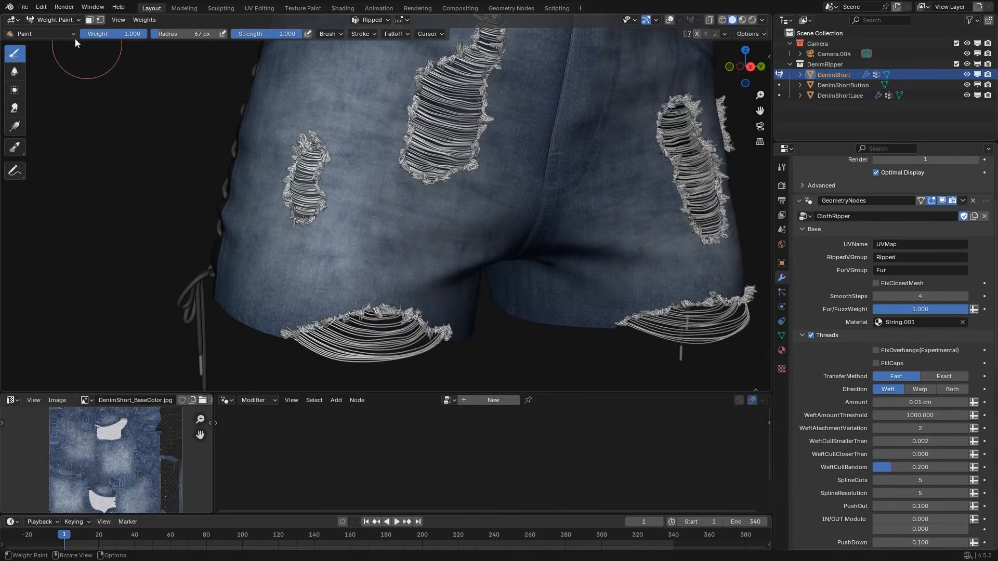
pyautogui.click(58, 20)
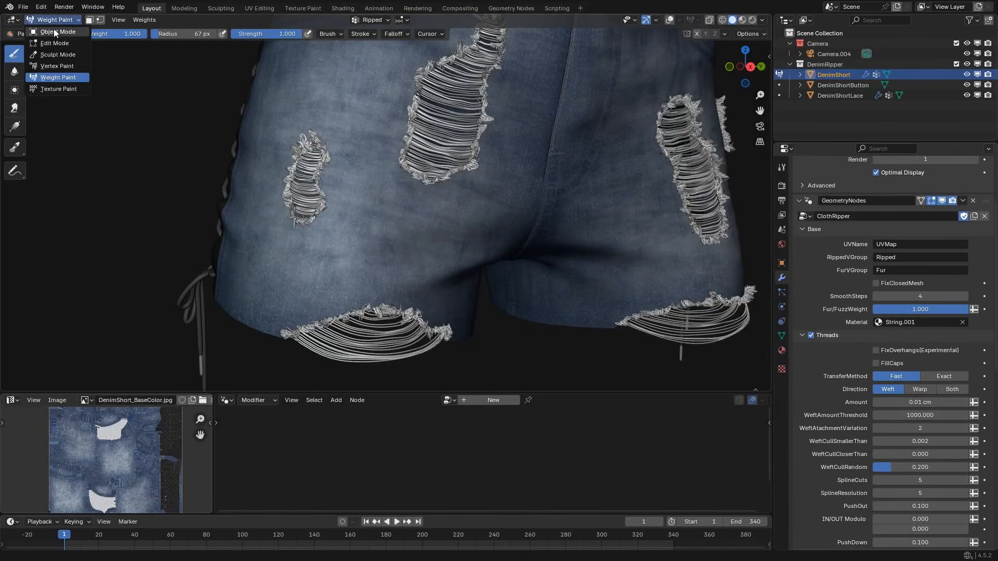
pyautogui.click(55, 33)
pyautogui.scroll(-2, 543, 247)
pyautogui.keyDown('shift'); pyautogui.moveTo(543, 247); pyautogui.dragTo(474, 282, button='middle'); pyautogui.keyUp('shift')
pyautogui.moveTo(474, 281); pyautogui.dragTo(445, 296, button='middle')
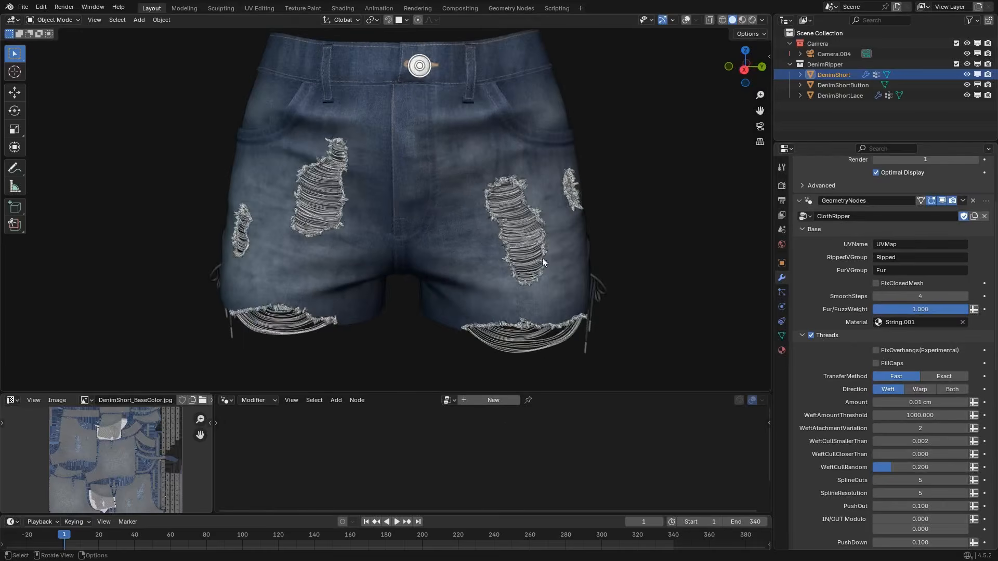
pyautogui.scroll(1, 462, 313)
pyautogui.scroll(-1, 503, 318)
pyautogui.scroll(1, 507, 319)
pyautogui.moveTo(503, 317); pyautogui.dragTo(497, 291, button='middle')
pyautogui.scroll(1, 497, 292)
# Make Fur the active vertex group and enter Edit Mode on the shorts with the mesh overlays shown.
pyautogui.click(780, 337)
pyautogui.scroll(4, 811, 239)
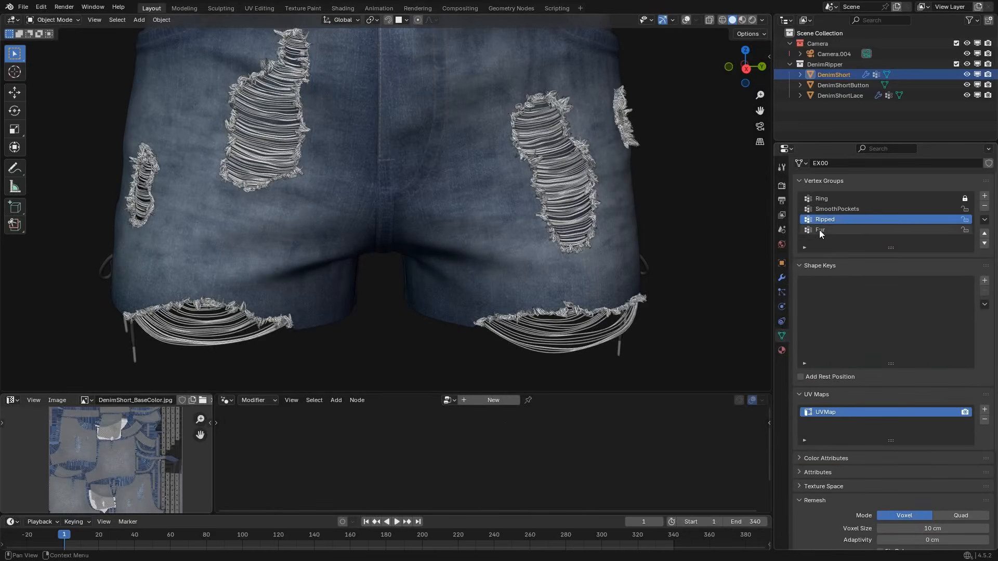
pyautogui.click(819, 230)
pyautogui.moveTo(479, 257); pyautogui.dragTo(485, 256, button='middle')
pyautogui.press('Tab')
pyautogui.hotkey('shift', 'z')
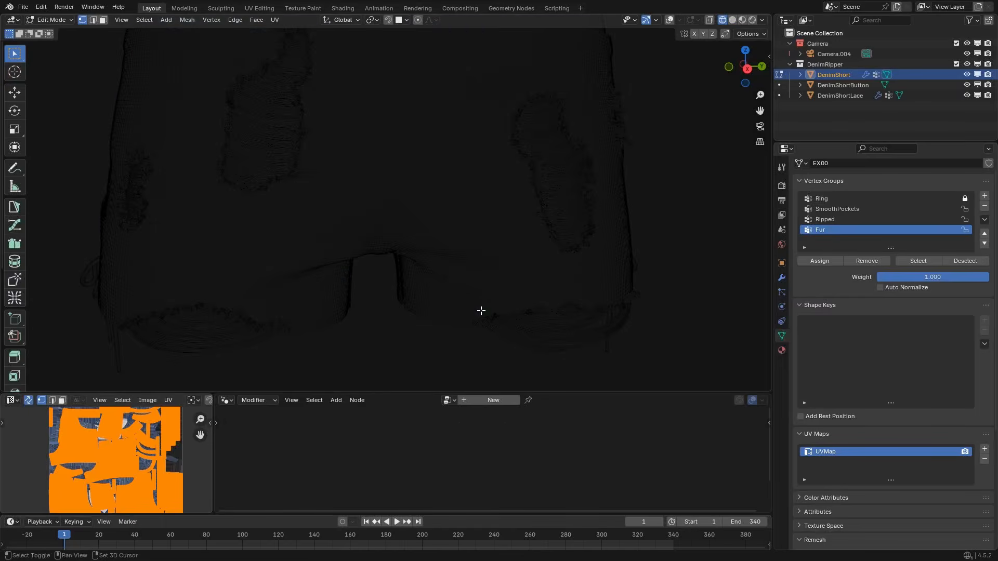
pyautogui.hotkey('shift', 'z')
pyautogui.hotkey('shift', 'alt', 'z')
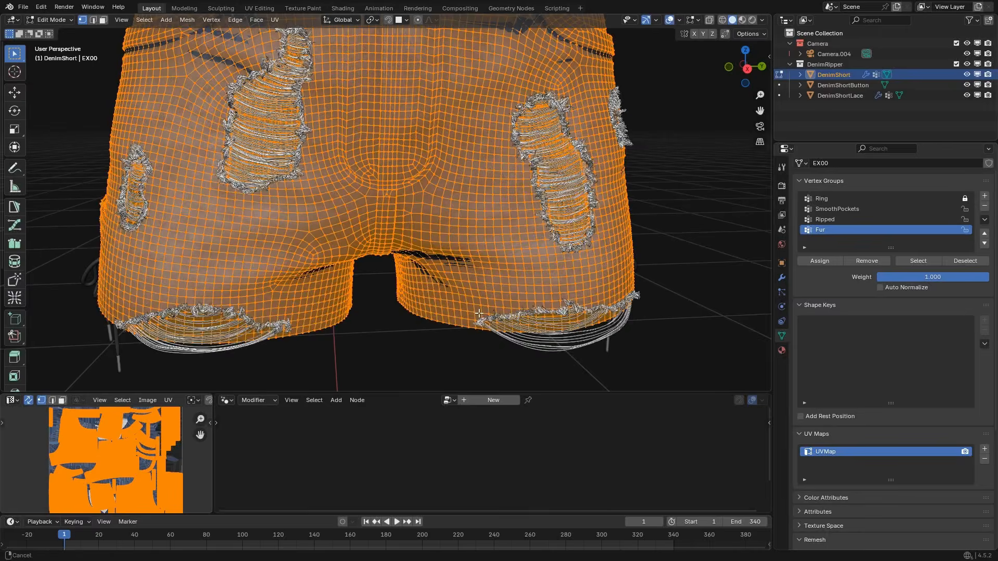
# Select the edge loops running around the hems of both legs.
pyautogui.keyDown('alt'); pyautogui.click(503, 314); pyautogui.keyUp('alt')
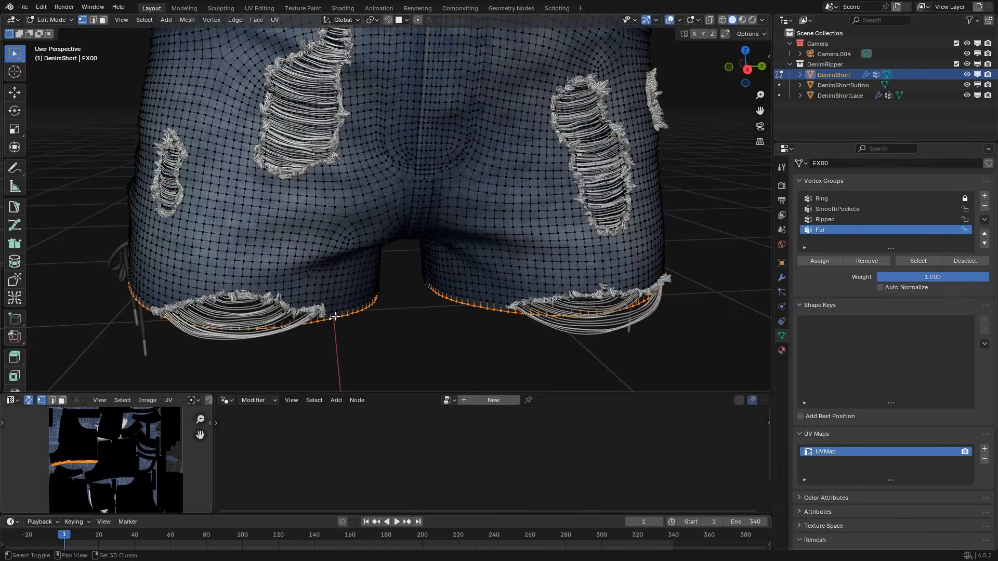
pyautogui.moveTo(341, 319); pyautogui.dragTo(525, 292, button='middle')
pyautogui.scroll(-4, 525, 292)
pyautogui.keyDown('alt'); pyautogui.keyDown('shift'); pyautogui.click(168, 287); pyautogui.keyUp('shift'); pyautogui.keyUp('alt')
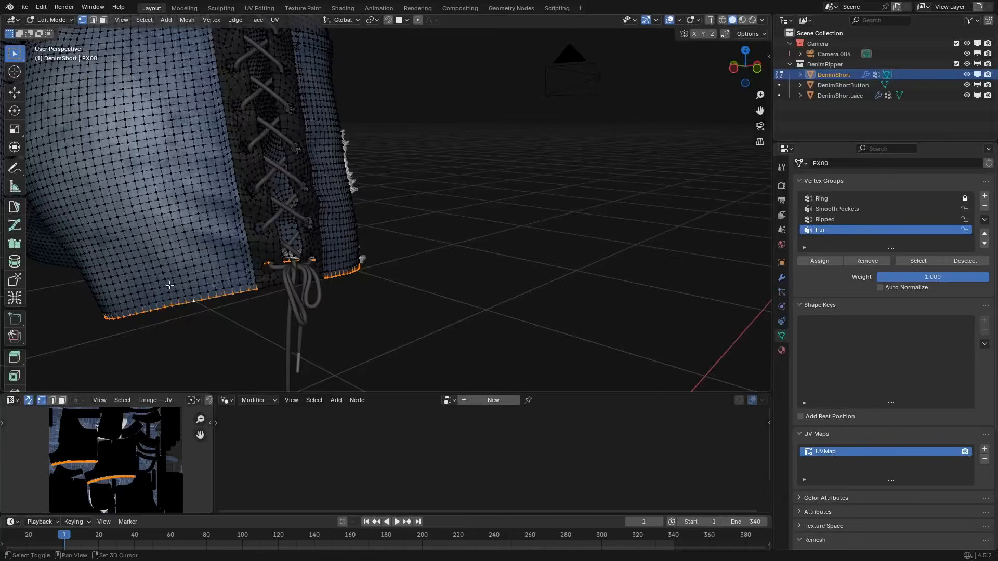
pyautogui.moveTo(168, 288); pyautogui.dragTo(660, 280, button='middle')
pyautogui.keyDown('alt'); pyautogui.keyDown('shift'); pyautogui.click(314, 282); pyautogui.keyUp('shift'); pyautogui.keyUp('alt')
pyautogui.keyDown('shift'); pyautogui.moveTo(525, 283); pyautogui.dragTo(364, 270, button='middle'); pyautogui.keyUp('shift')
# Assign the selected hem vertices to the Fur vertex group with weight 1.000 and inspect the fringe up close.
pyautogui.scroll(3, 360, 270)
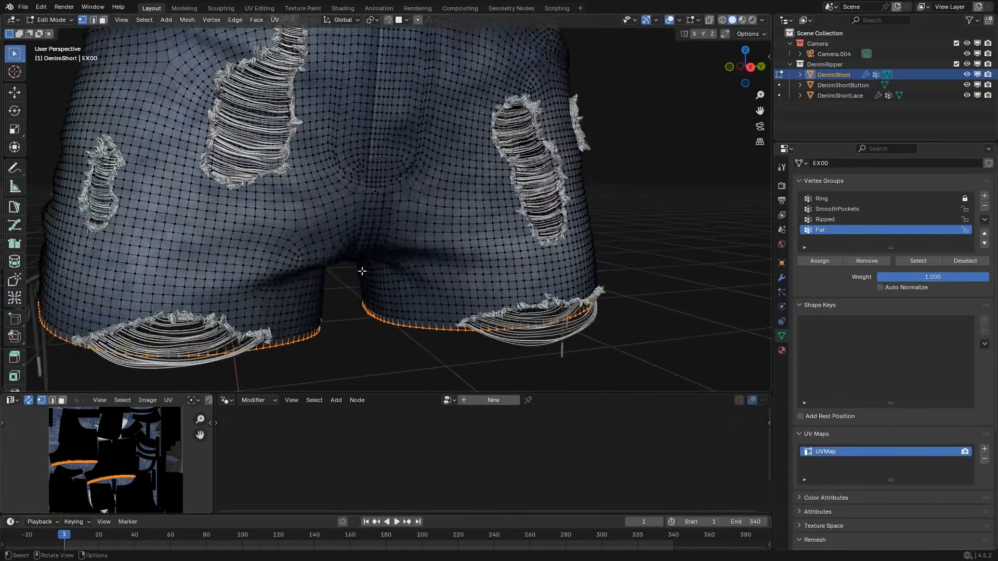
pyautogui.scroll(1, 364, 272)
pyautogui.keyDown('shift'); pyautogui.moveTo(452, 322); pyautogui.dragTo(459, 296, button='middle'); pyautogui.keyUp('shift')
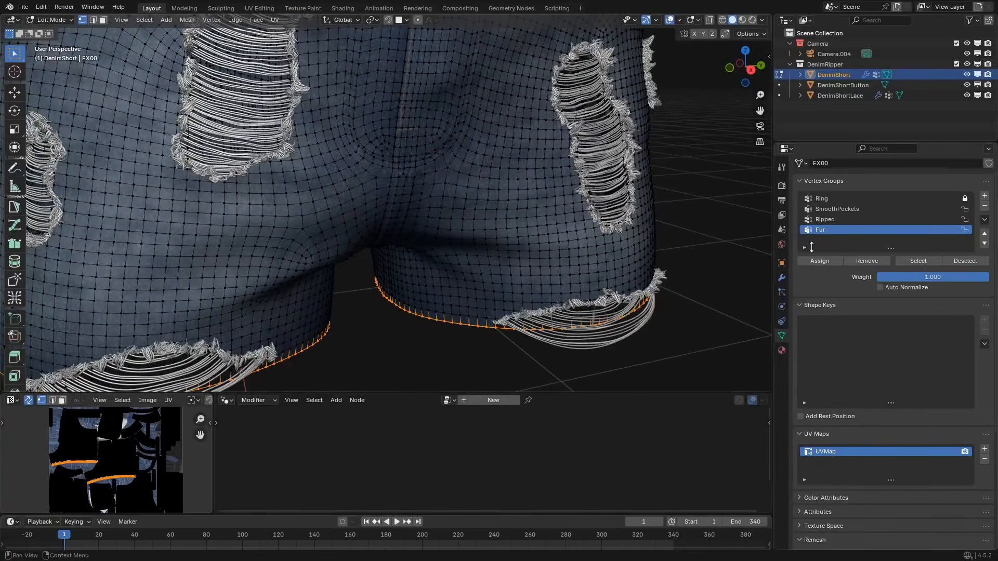
pyautogui.click(809, 263)
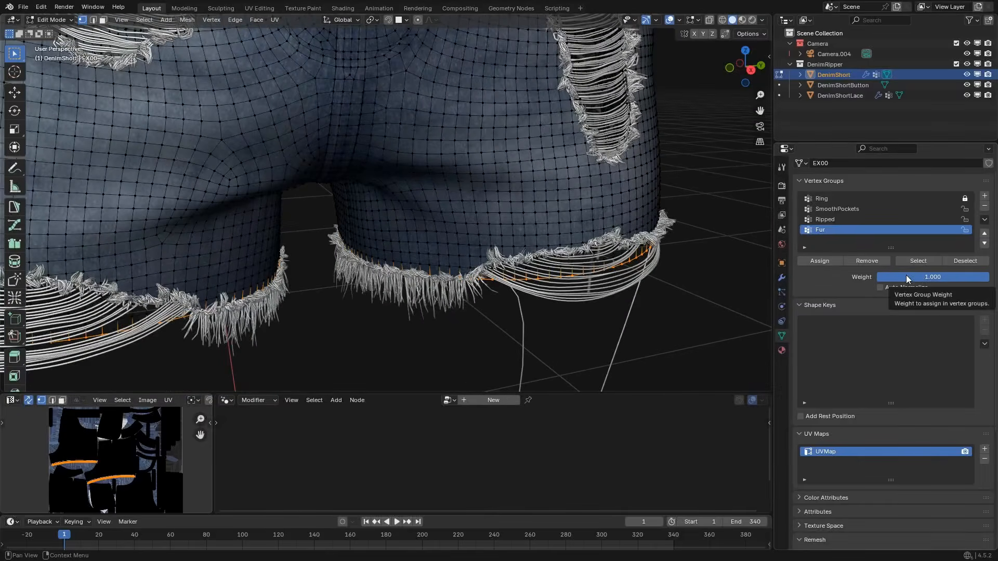
pyautogui.scroll(5, 469, 222)
pyautogui.moveTo(468, 221)
pyautogui.mouseDown(button='middle')
pyautogui.moveTo(488, 218)
pyautogui.moveTo(450, 215)
pyautogui.mouseUp(button='middle')
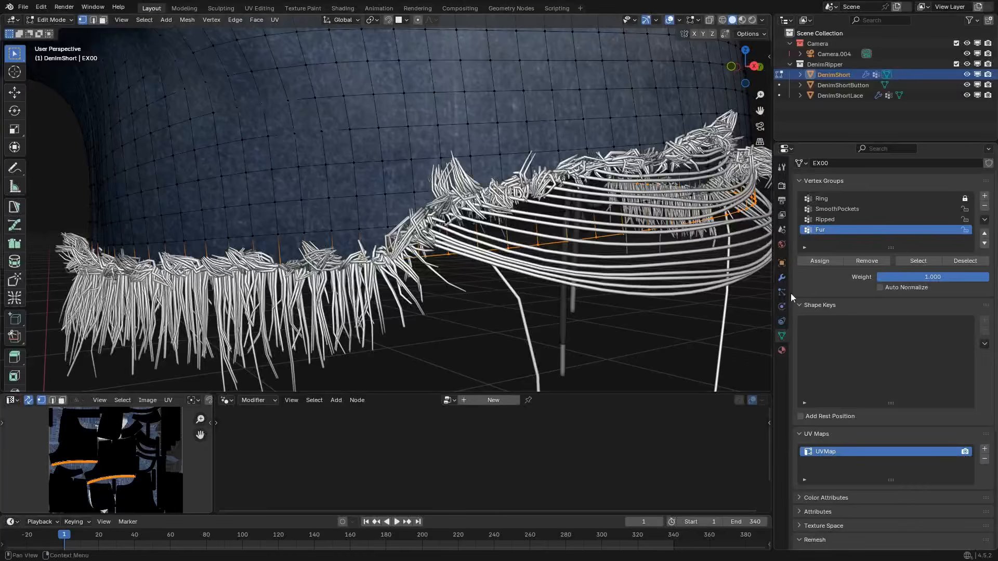
# Turn off Fuzz in the ClothRipper modifier and test the Fur/FuzzWeight, leaving it at 1.000.
pyautogui.click(782, 277)
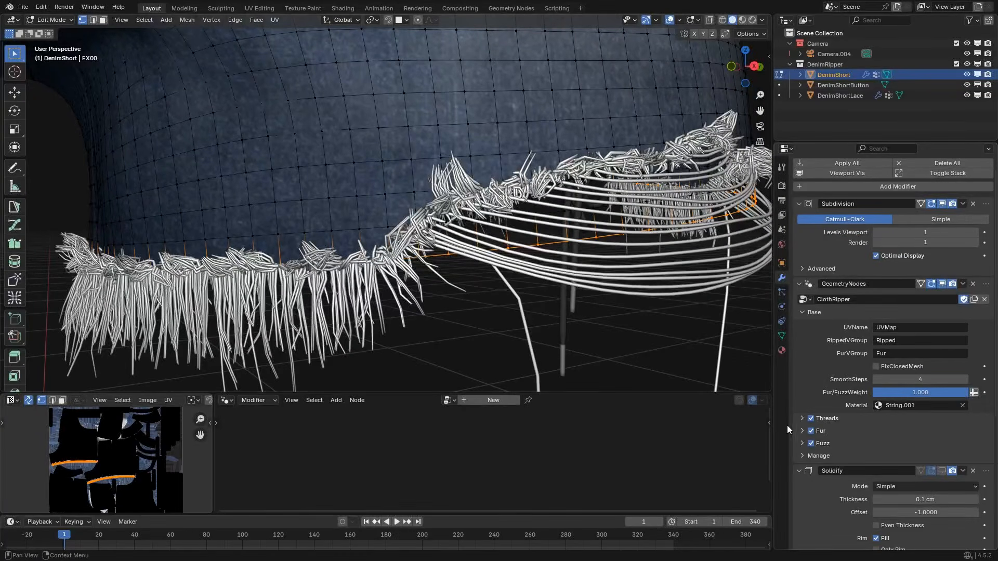
pyautogui.click(811, 444)
pyautogui.moveTo(449, 194); pyautogui.dragTo(352, 260, button='middle')
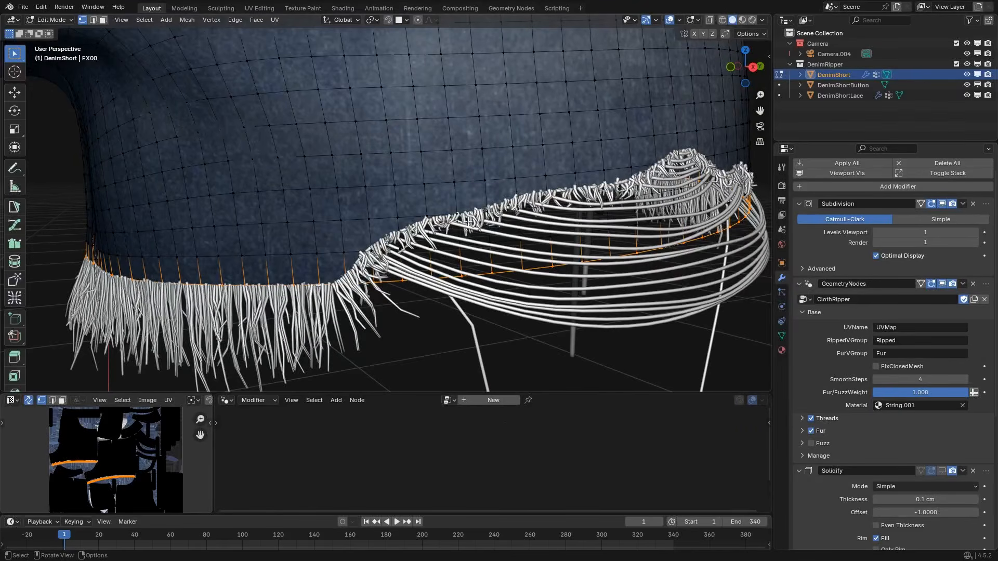
pyautogui.scroll(-1, 468, 222)
pyautogui.keyDown('shift'); pyautogui.moveTo(468, 222); pyautogui.dragTo(551, 208, button='middle'); pyautogui.keyUp('shift')
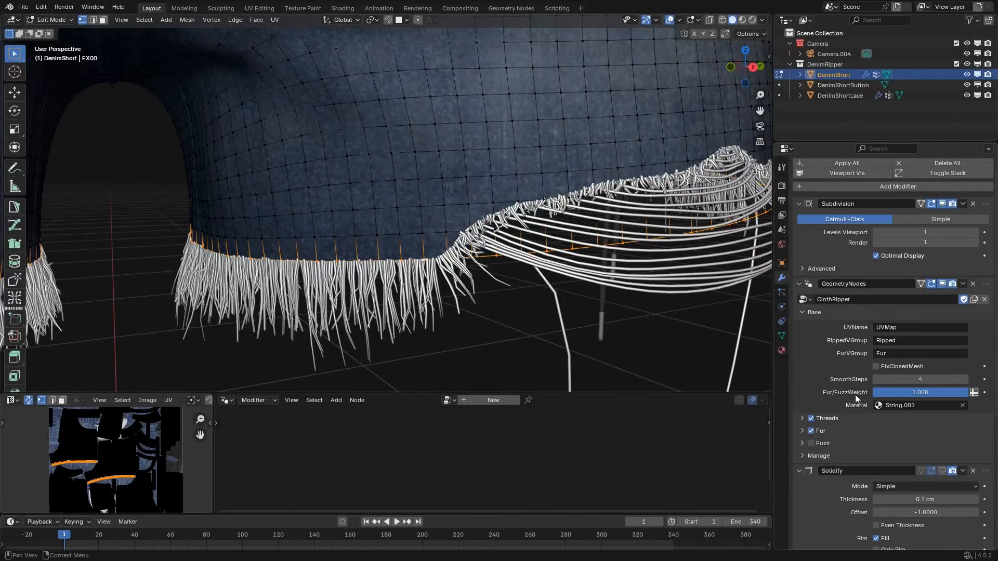
pyautogui.moveTo(928, 395); pyautogui.dragTo(905, 382)
pyautogui.scroll(-2, 541, 195)
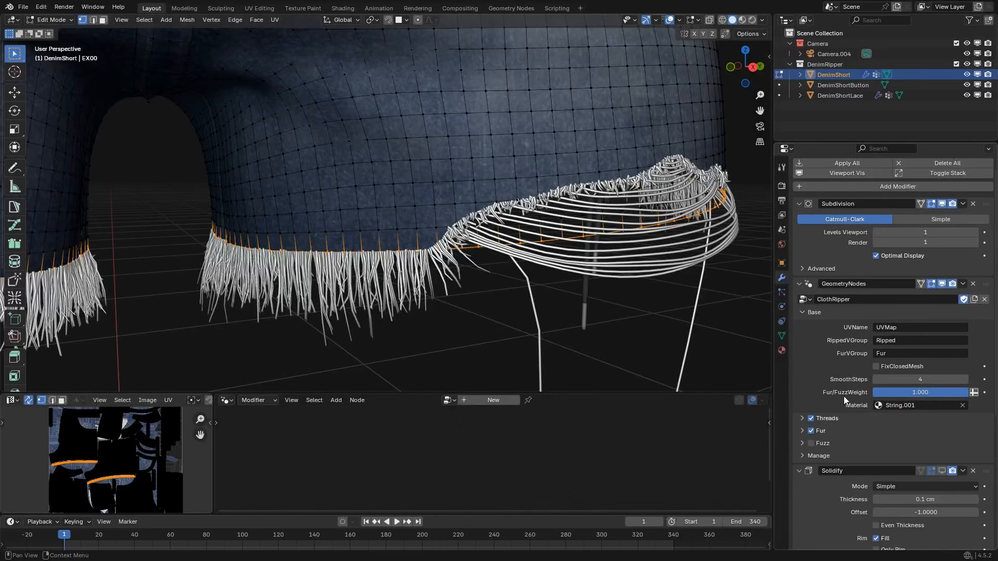
# Set the TransferMethod of ClothRipper's threads to Exact and clear the vertex selection.
pyautogui.scroll(-2, 838, 383)
pyautogui.click(801, 375)
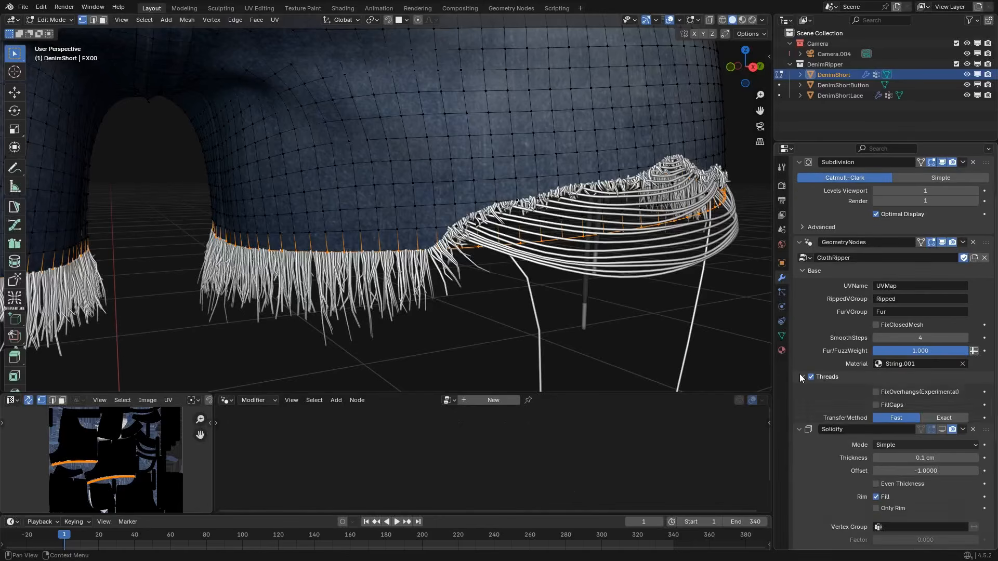
pyautogui.click(944, 417)
pyautogui.scroll(5, 577, 209)
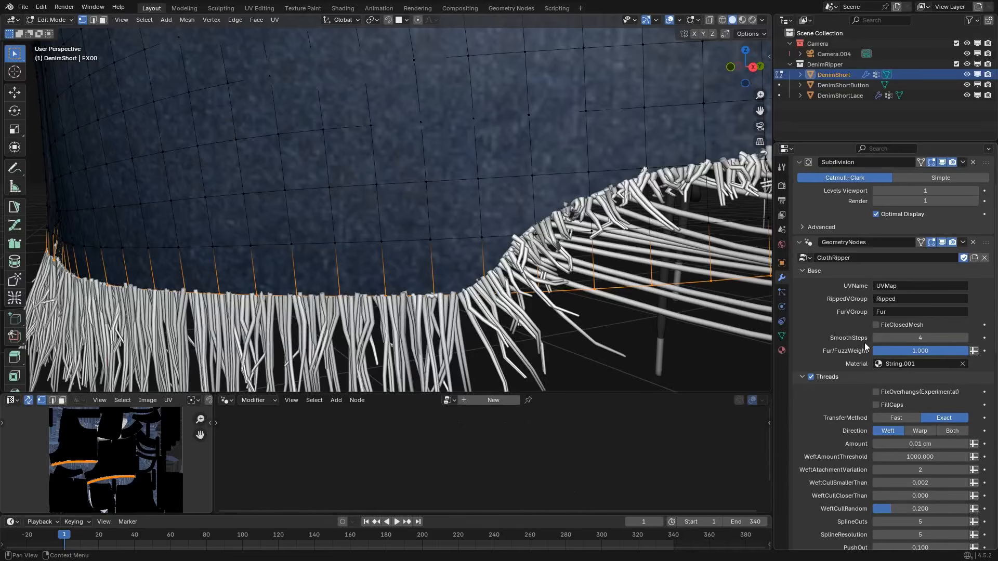
pyautogui.scroll(-8, 506, 239)
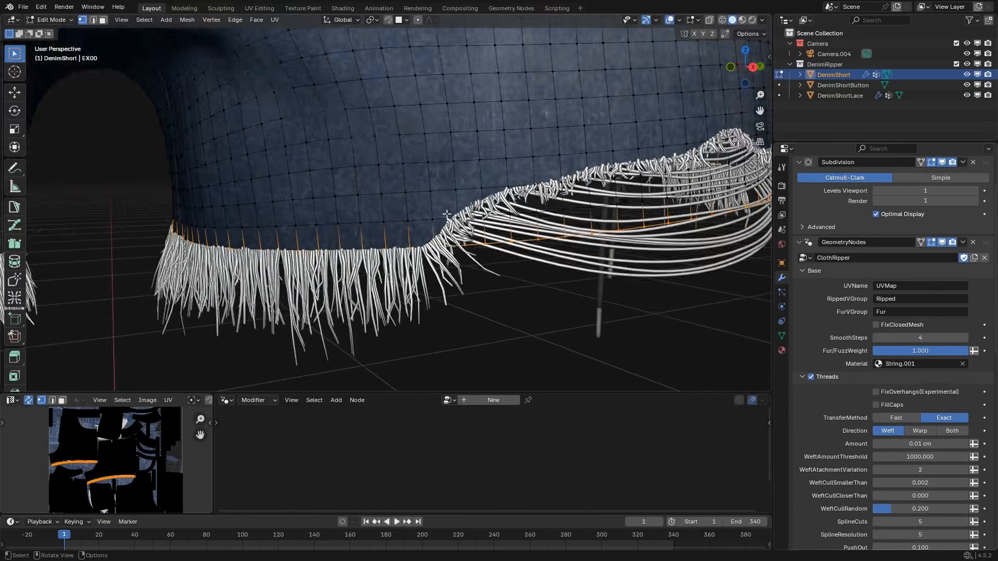
pyautogui.moveTo(509, 238); pyautogui.dragTo(479, 244, button='middle')
pyautogui.click(438, 289)
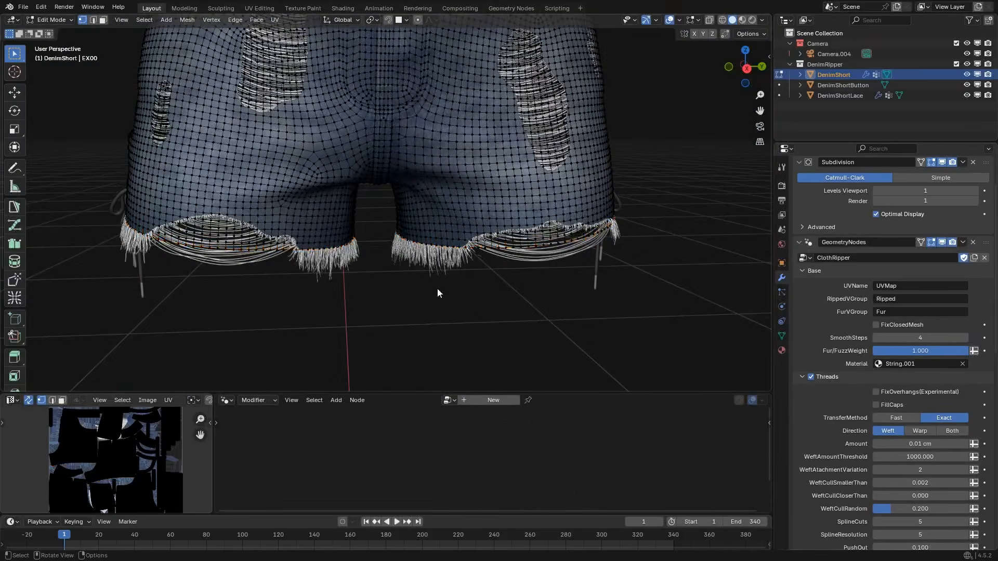
# Return the shorts to Object Mode and turn Fuzz back on in the ClothRipper modifier.
pyautogui.press('Tab')
pyautogui.scroll(-2, 388, 174)
pyautogui.keyDown('shift'); pyautogui.moveTo(448, 151); pyautogui.dragTo(474, 227, button='middle'); pyautogui.keyUp('shift')
pyautogui.scroll(4, 474, 257)
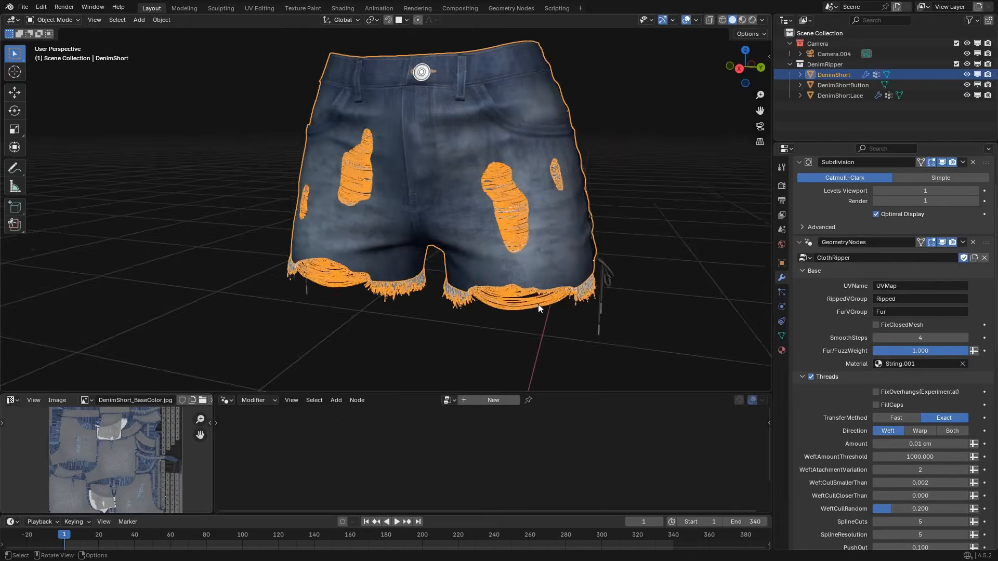
pyautogui.click(802, 376)
pyautogui.click(811, 402)
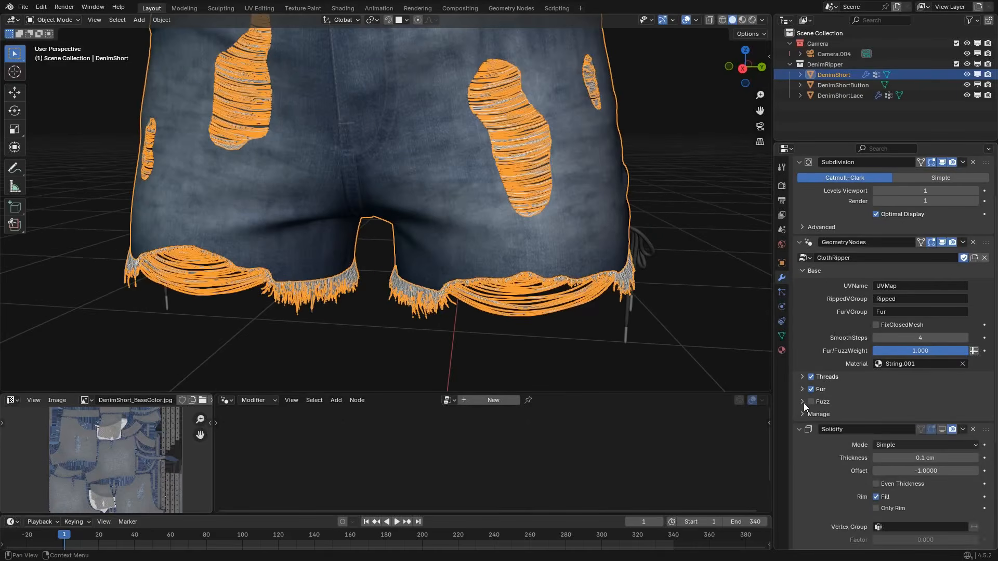
pyautogui.scroll(5, 542, 309)
pyautogui.scroll(-3, 503, 242)
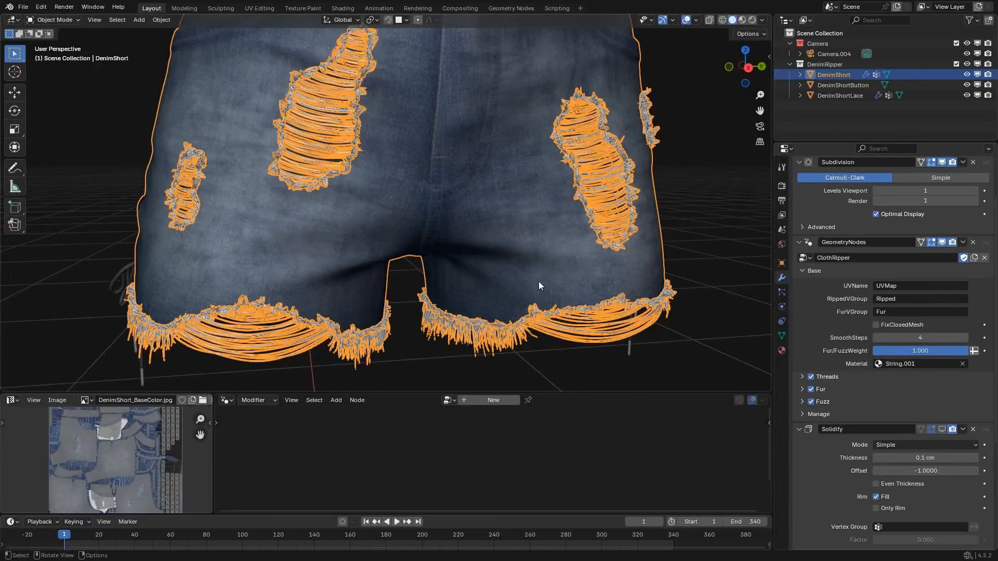
pyautogui.scroll(-2, 510, 266)
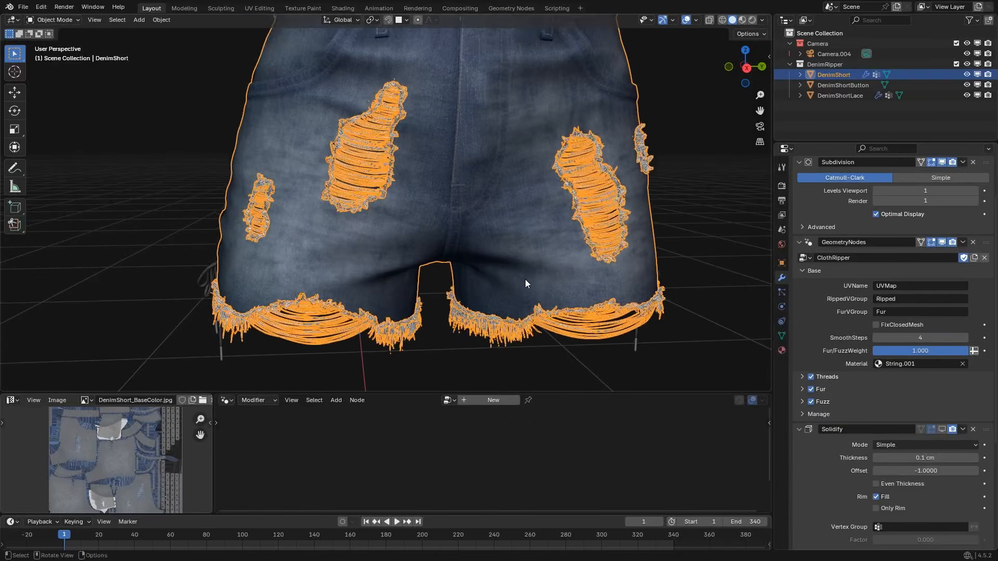
pyautogui.click(801, 377)
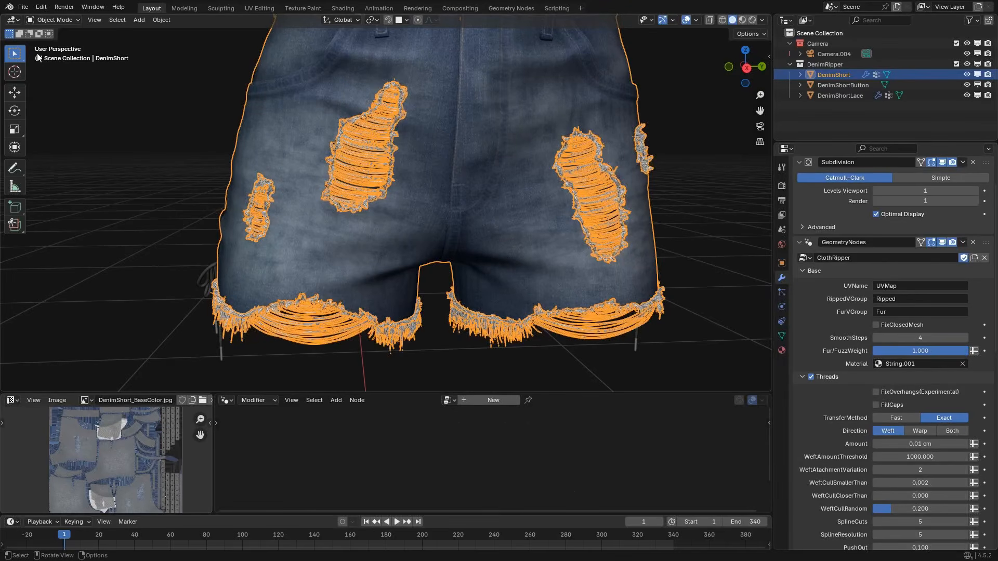
# Switch DenimShort to Weight Paint with the Ripped vertex group active and hide the viewport overlays.
pyautogui.click(54, 21)
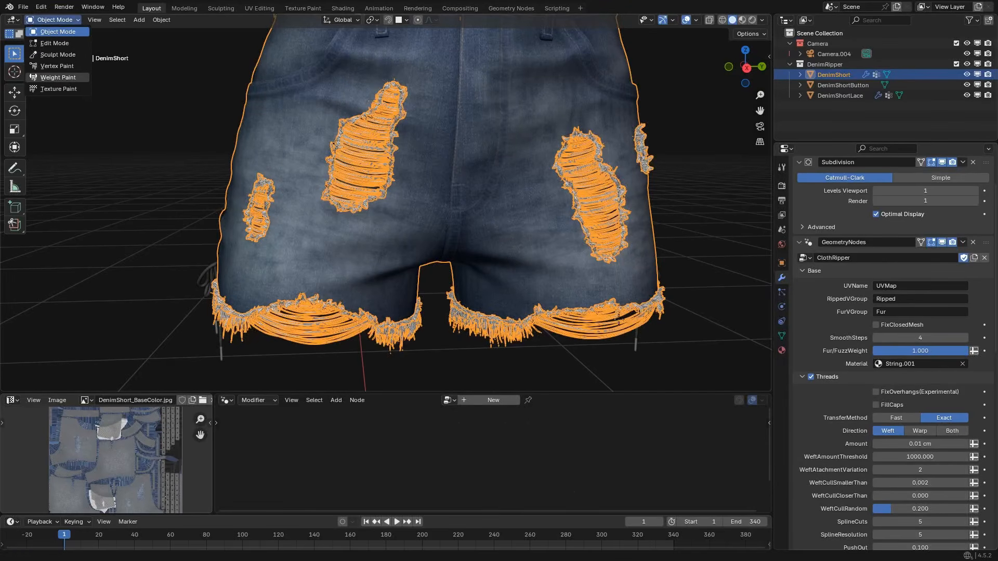
pyautogui.click(57, 78)
pyautogui.click(781, 336)
pyautogui.scroll(1, 839, 195)
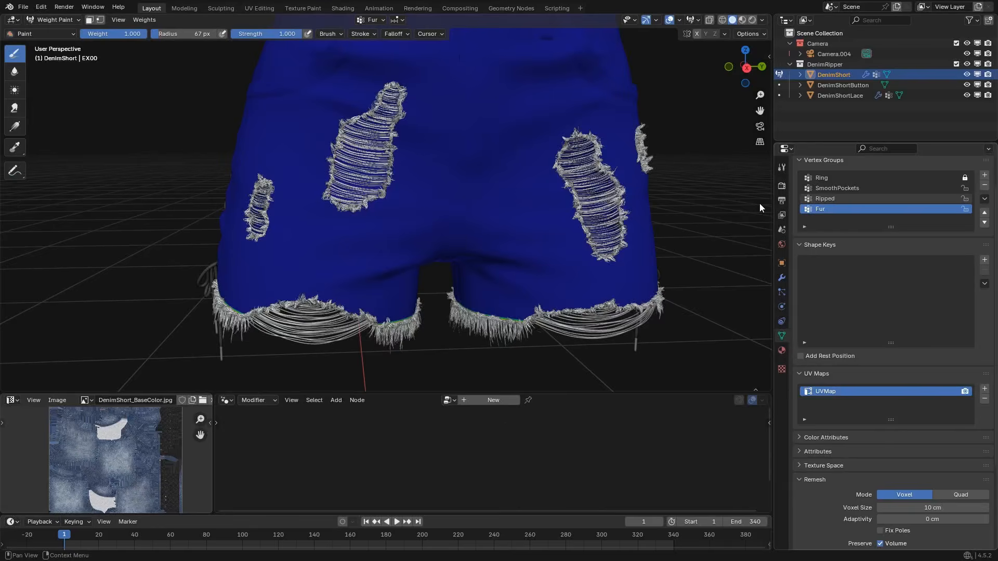
pyautogui.click(827, 199)
pyautogui.keyDown('shift'); pyautogui.moveTo(352, 228); pyautogui.dragTo(462, 197, button='middle'); pyautogui.keyUp('shift')
pyautogui.scroll(1, 481, 308)
pyautogui.hotkey('alt', 'shift', 'z')
pyautogui.scroll(1, 455, 234)
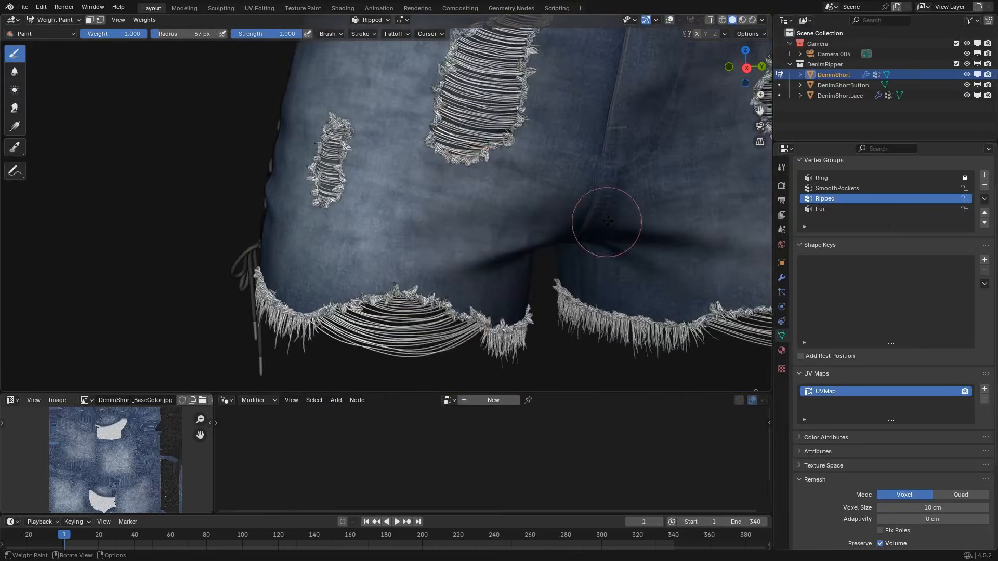
# Paint a ring-shaped rip at weight 1.000 on the thigh, between the large rip and the hem.
pyautogui.scroll(-1, 608, 221)
pyautogui.keyDown('shift'); pyautogui.moveTo(607, 221); pyautogui.dragTo(417, 245, button='middle'); pyautogui.keyUp('shift')
pyautogui.moveTo(417, 245)
pyautogui.mouseDown(button='middle')
pyautogui.moveTo(445, 237)
pyautogui.moveTo(432, 232)
pyautogui.mouseUp(button='middle')
pyautogui.scroll(1, 433, 231)
pyautogui.keyDown('shift'); pyautogui.moveTo(433, 232); pyautogui.dragTo(435, 218, button='middle'); pyautogui.keyUp('shift')
pyautogui.scroll(1, 436, 218)
pyautogui.moveTo(459, 196)
pyautogui.mouseDown()
pyautogui.moveTo(360, 306)
pyautogui.moveTo(395, 322)
pyautogui.moveTo(512, 281)
pyautogui.moveTo(442, 202)
pyautogui.moveTo(531, 210)
pyautogui.mouseUp()
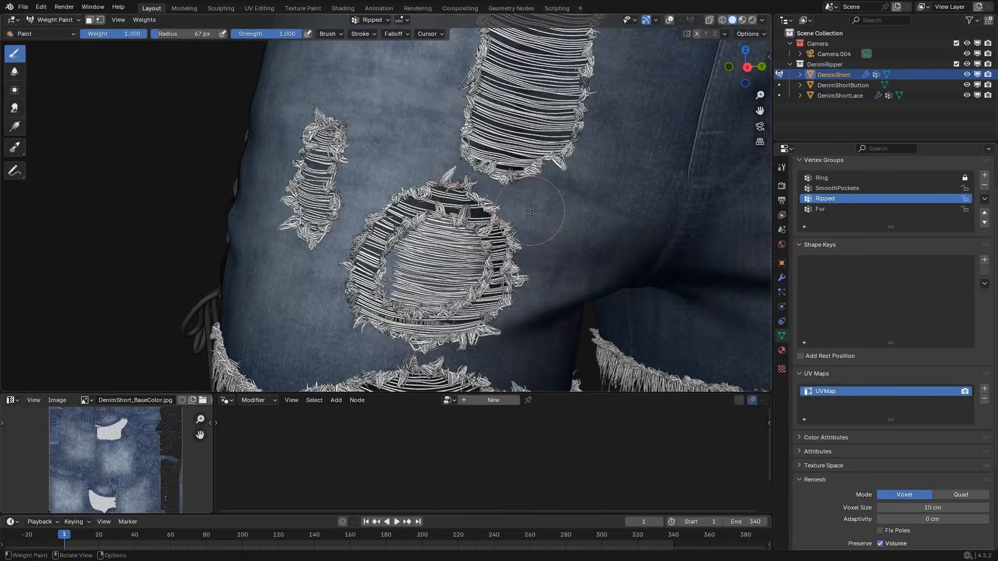
# Paint an inverted-V rip above the small outer-thigh rip and return to Object Mode.
pyautogui.scroll(-1, 532, 211)
pyautogui.scroll(1, 445, 265)
pyautogui.keyDown('shift'); pyautogui.moveTo(489, 208); pyautogui.dragTo(443, 167, button='middle'); pyautogui.keyUp('shift')
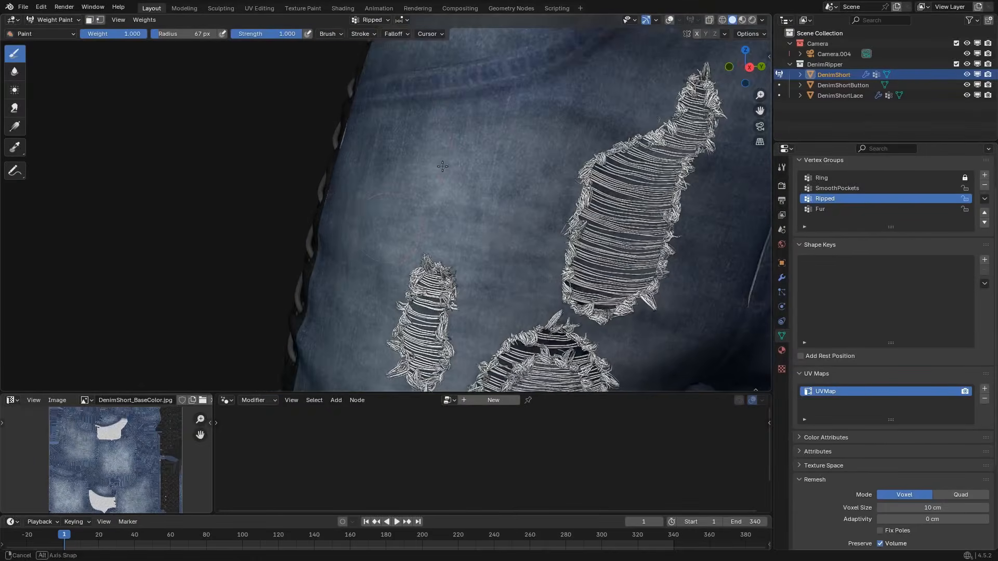
pyautogui.moveTo(354, 265)
pyautogui.mouseDown()
pyautogui.moveTo(458, 148)
pyautogui.moveTo(502, 267)
pyautogui.mouseUp()
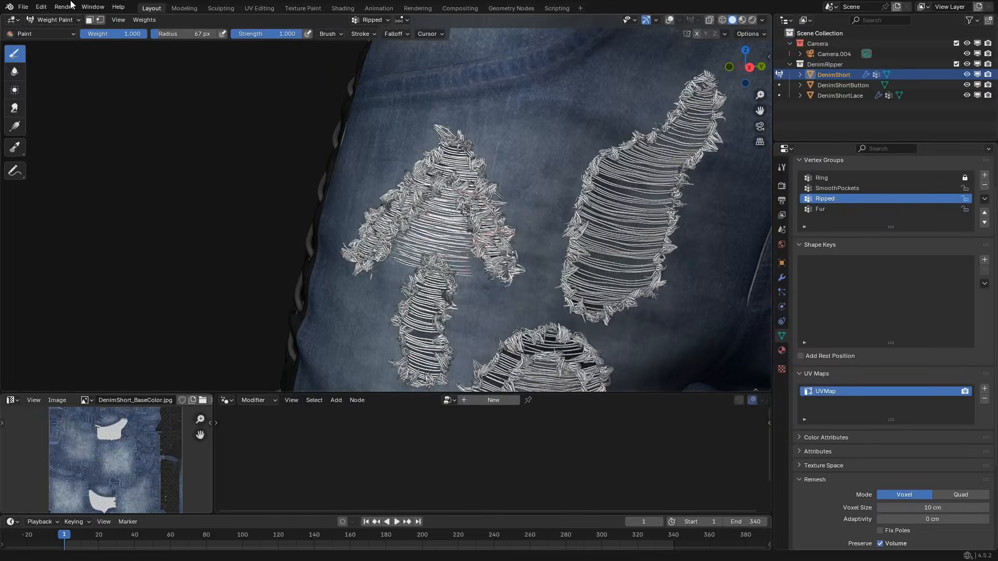
pyautogui.click(54, 20)
pyautogui.click(58, 32)
# Enable FixOverhangs (Experimental) in the Threads settings of the ClothRipper modifier.
pyautogui.scroll(-1, 436, 265)
pyautogui.keyDown('shift'); pyautogui.moveTo(442, 286); pyautogui.dragTo(403, 216, button='middle'); pyautogui.keyUp('shift')
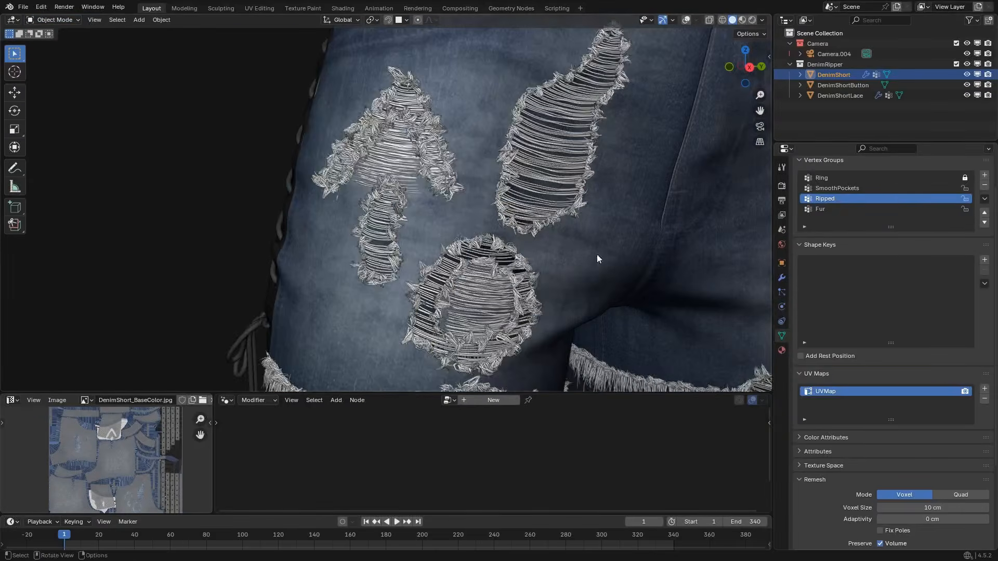
pyautogui.click(782, 278)
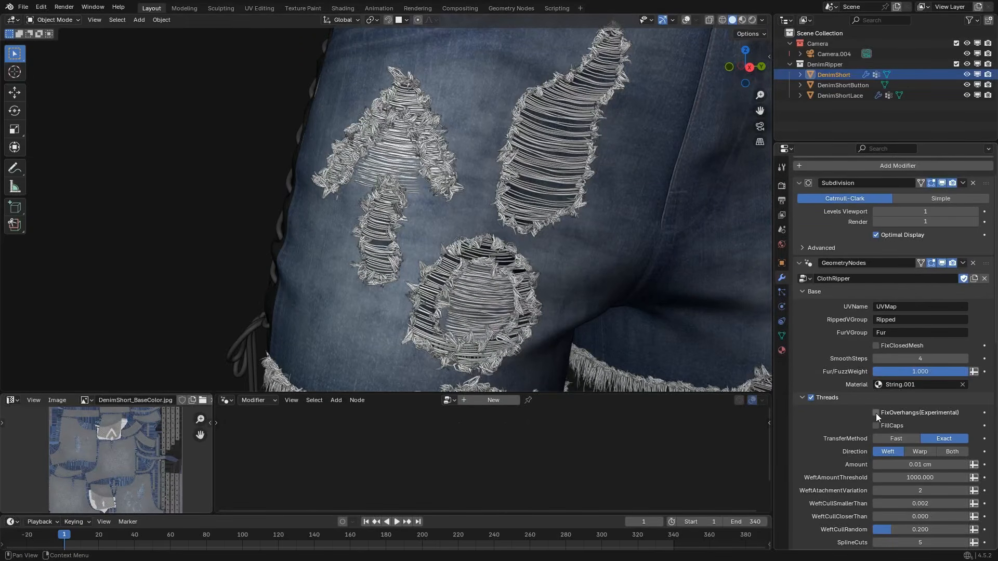
pyautogui.click(936, 414)
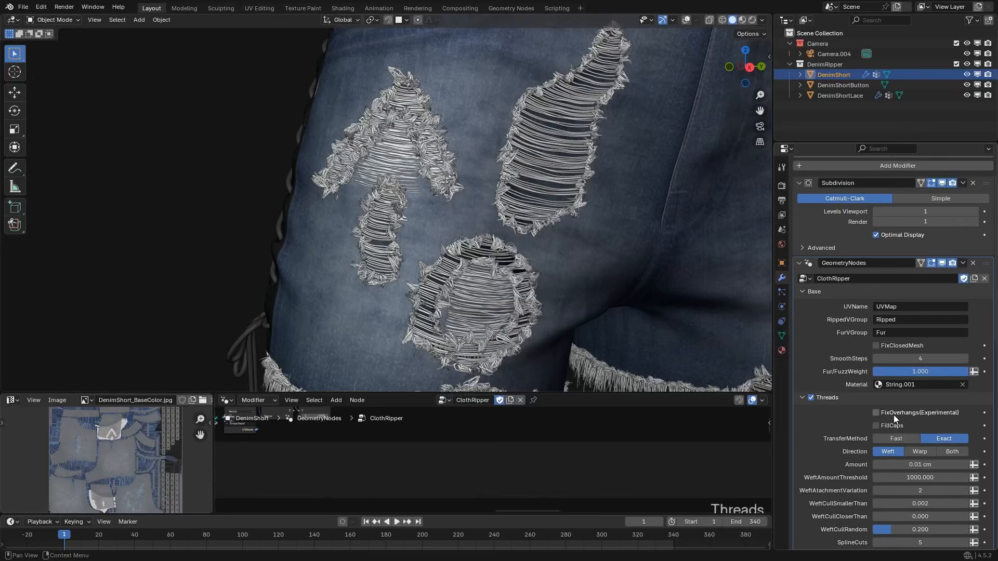
pyautogui.click(894, 413)
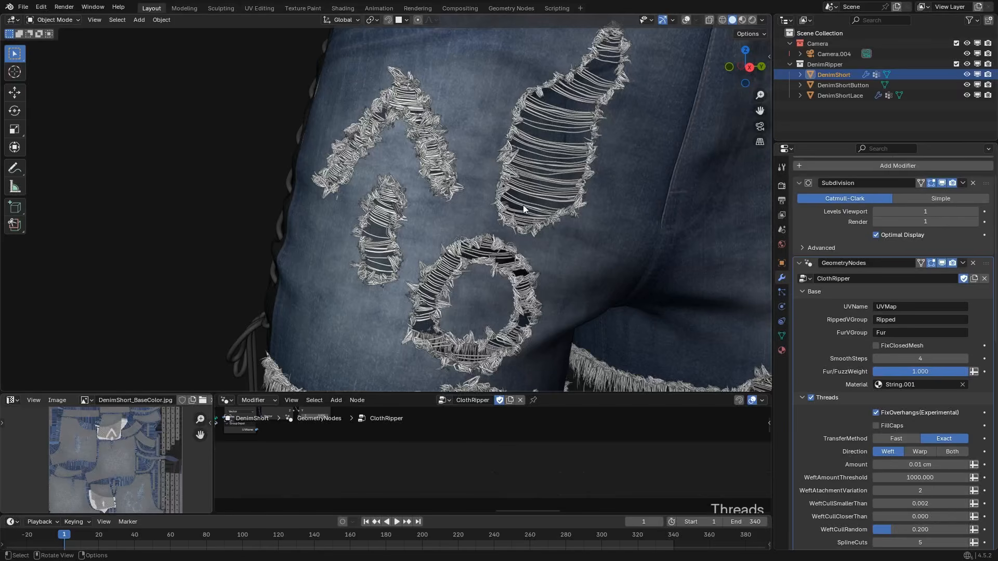
# Examine the threads in the ring, inverted-V and other rips from several angles with FixOverhangs enabled.
pyautogui.scroll(-4, 523, 205)
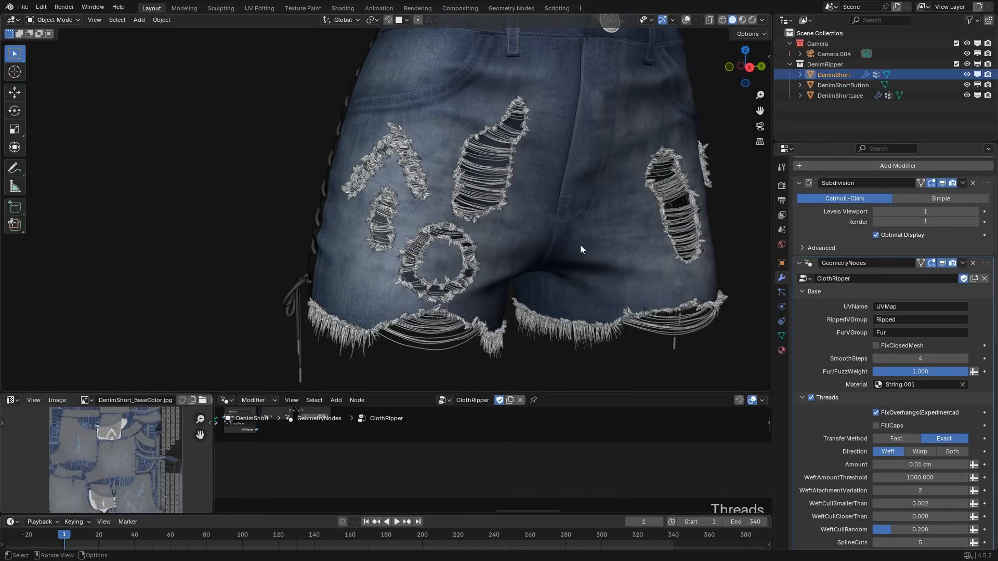
pyautogui.moveTo(580, 250); pyautogui.dragTo(541, 244, button='middle')
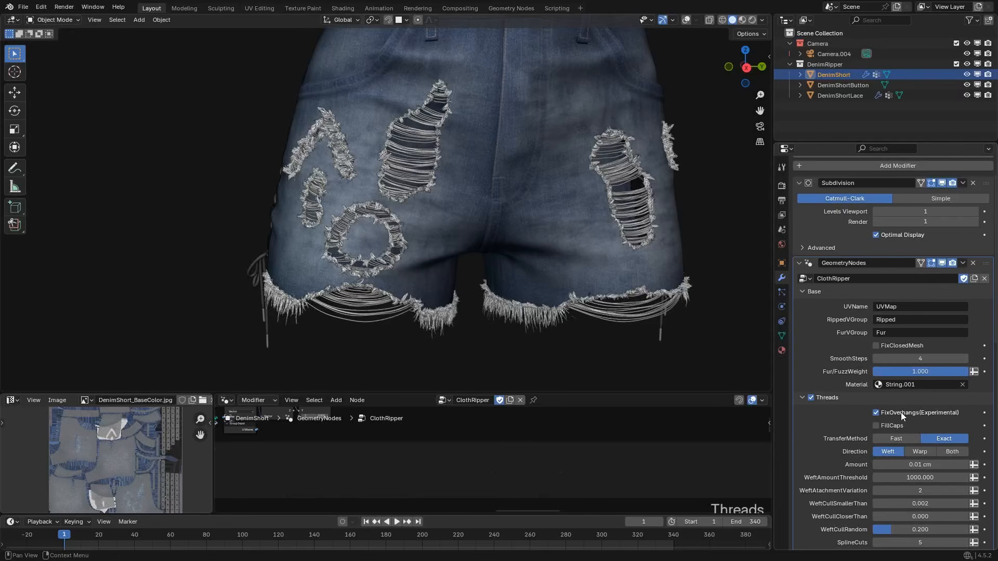
pyautogui.scroll(2, 557, 273)
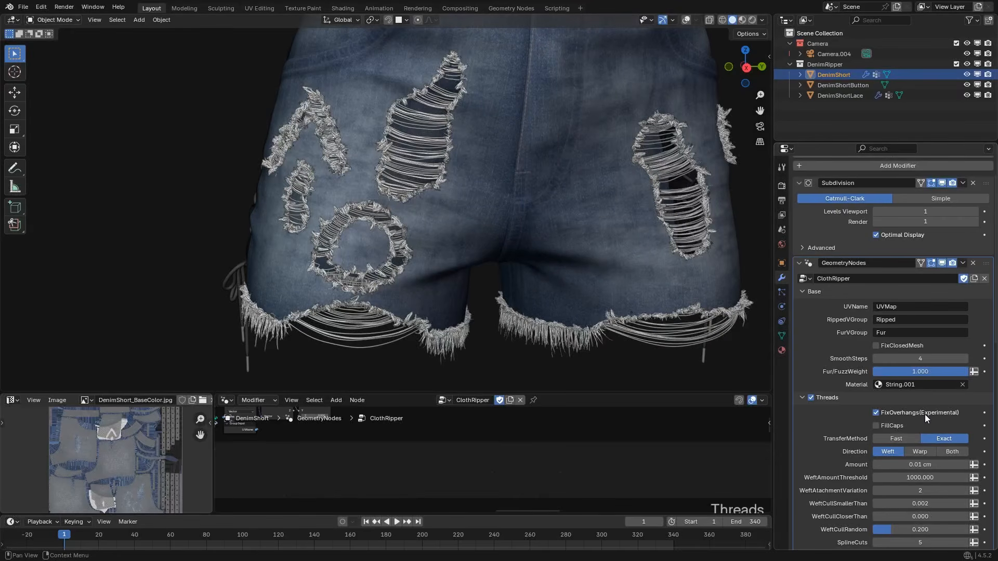
pyautogui.scroll(2, 456, 245)
pyautogui.moveTo(456, 245); pyautogui.dragTo(472, 241, button='middle')
pyautogui.scroll(-2, 479, 203)
pyautogui.moveTo(479, 203)
pyautogui.mouseDown(button='middle')
pyautogui.moveTo(499, 203)
pyautogui.moveTo(468, 205)
pyautogui.mouseUp(button='middle')
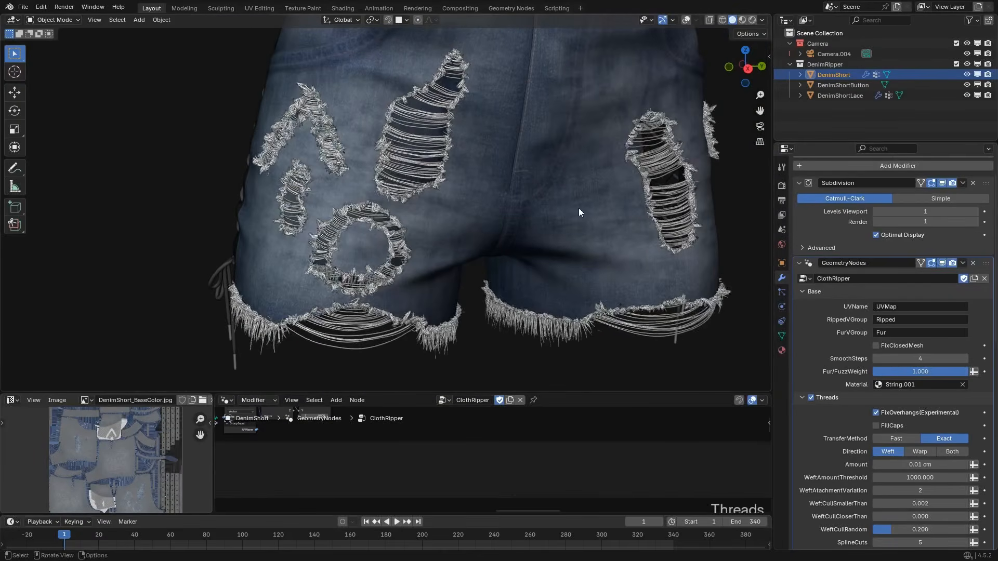
pyautogui.moveTo(558, 240); pyautogui.dragTo(535, 228, button='middle')
pyautogui.scroll(1, 600, 226)
pyautogui.scroll(-2, 538, 272)
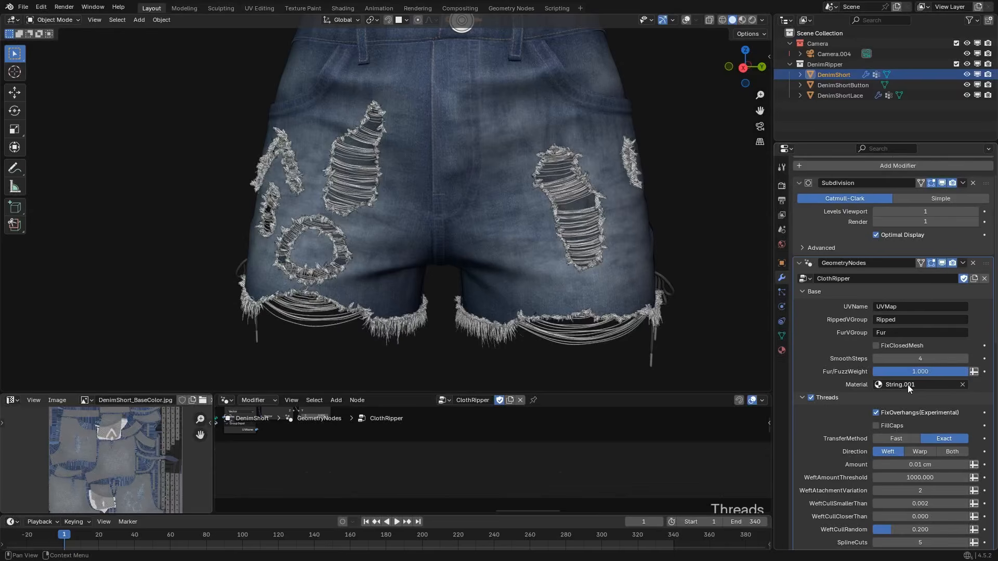
pyautogui.scroll(2, 538, 241)
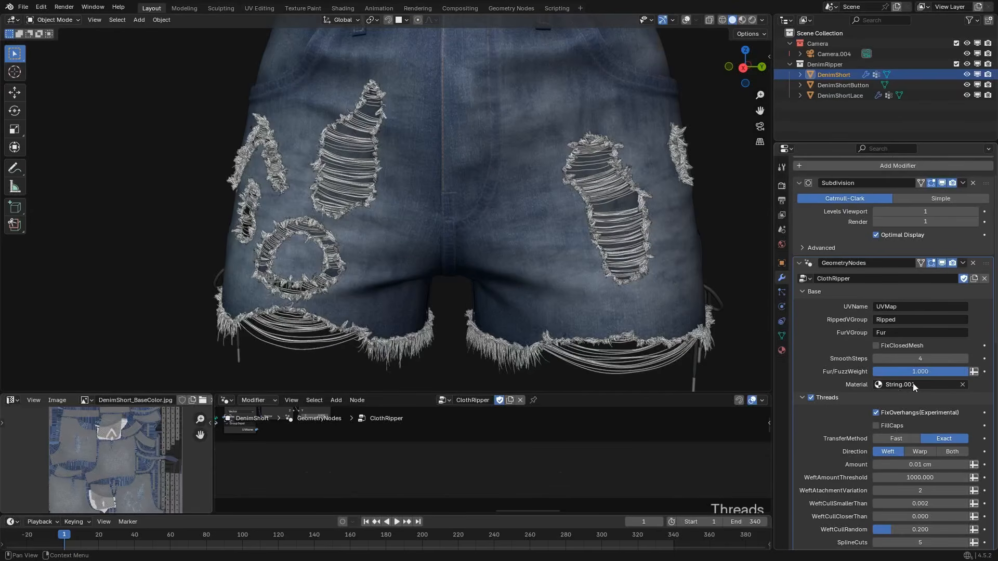
# Compare the Fast and Exact TransferMethod options for the threads, finishing on Exact.
pyautogui.scroll(-5, 828, 390)
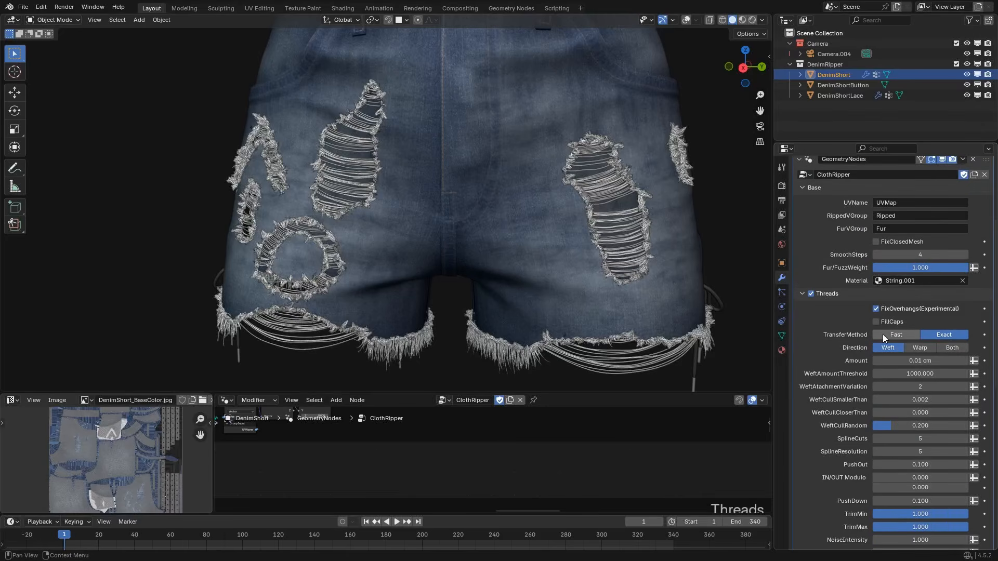
pyautogui.scroll(-2, 612, 266)
pyautogui.moveTo(466, 284); pyautogui.dragTo(475, 286, button='middle')
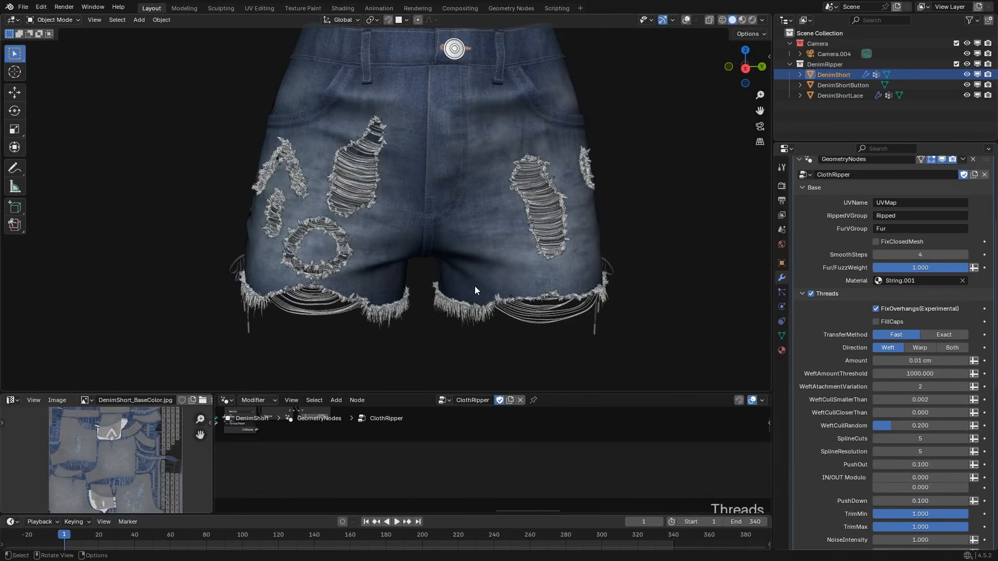
pyautogui.click(938, 334)
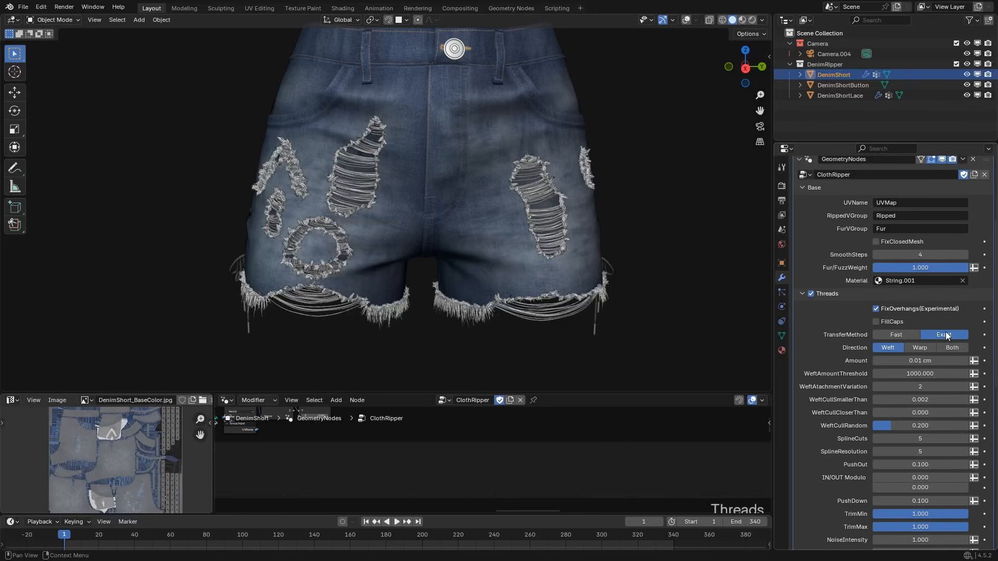
pyautogui.keyDown('shift'); pyautogui.moveTo(600, 279); pyautogui.dragTo(593, 267, button='middle'); pyautogui.keyUp('shift')
pyautogui.click(892, 336)
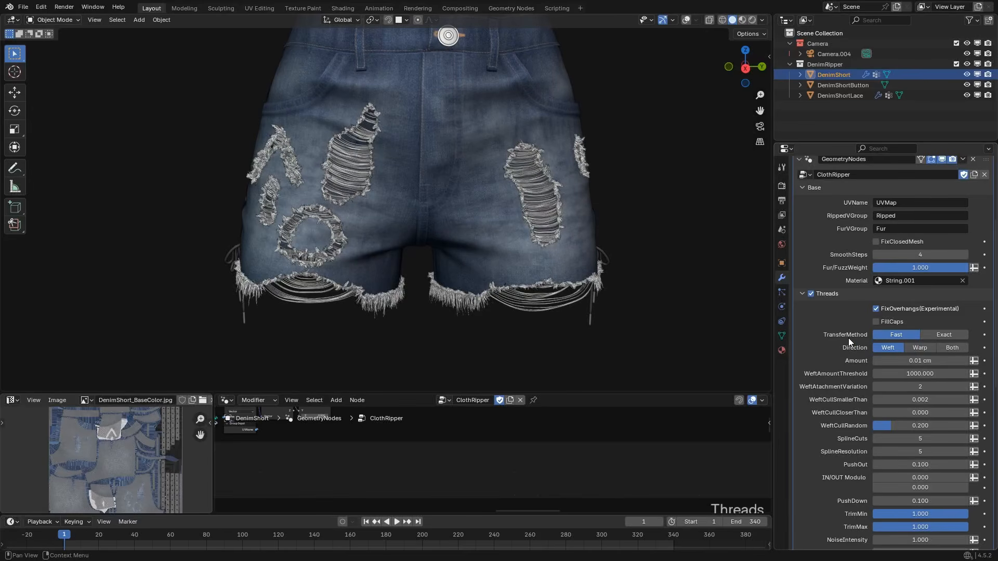
pyautogui.click(936, 333)
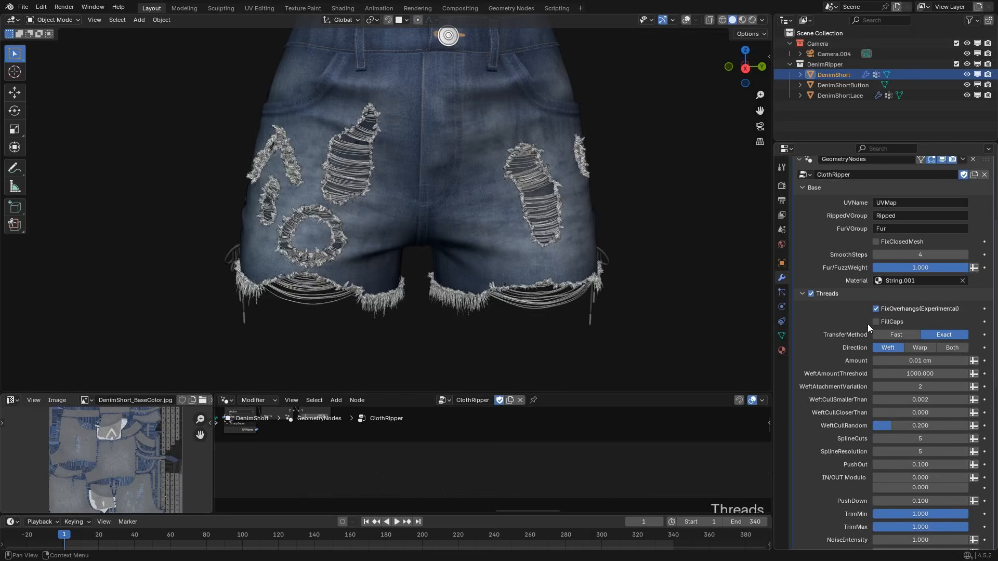
# Try FillCaps on the threads while inspecting their ends up close, and turn it off again.
pyautogui.scroll(8, 547, 207)
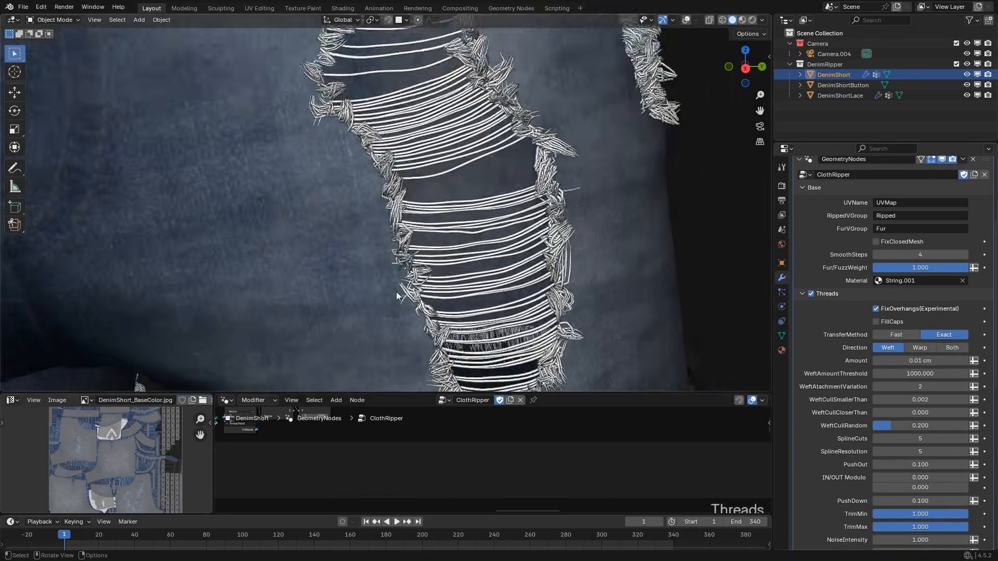
pyautogui.scroll(7, 396, 292)
pyautogui.moveTo(395, 232); pyautogui.dragTo(437, 237, button='middle')
pyautogui.scroll(3, 434, 239)
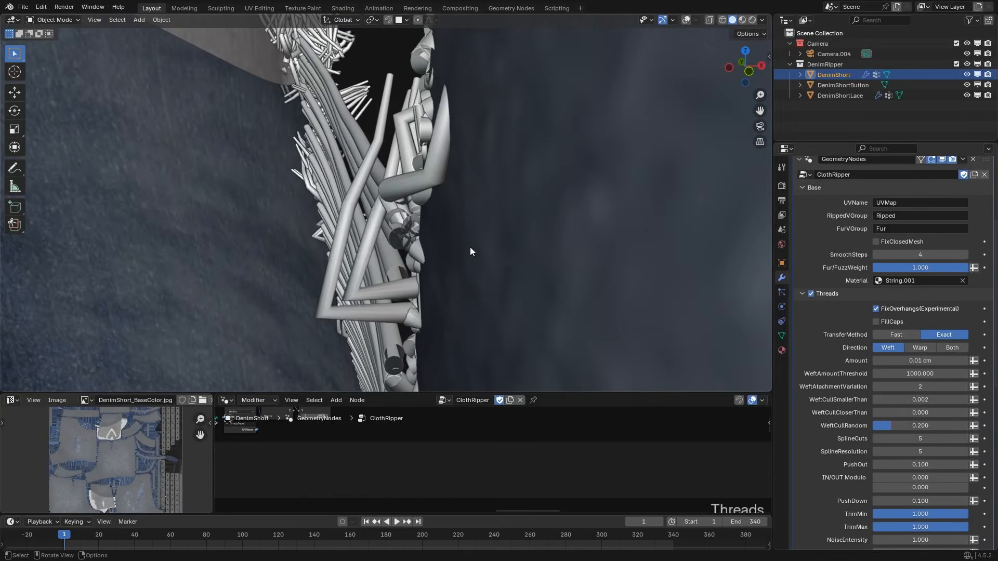
pyautogui.click(876, 322)
pyautogui.moveTo(447, 198); pyautogui.dragTo(382, 244, button='middle')
pyautogui.scroll(-5, 398, 239)
pyautogui.click(876, 322)
pyautogui.scroll(-3, 458, 259)
pyautogui.scroll(1, 381, 244)
pyautogui.scroll(-2, 338, 240)
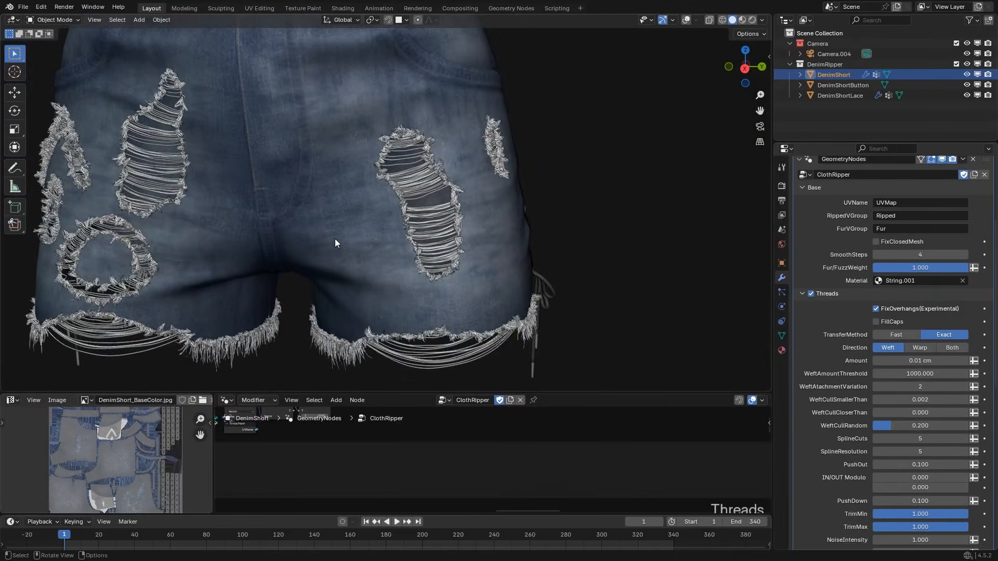
pyautogui.keyDown('shift'); pyautogui.moveTo(283, 169); pyautogui.dragTo(337, 178, button='middle'); pyautogui.keyUp('shift')
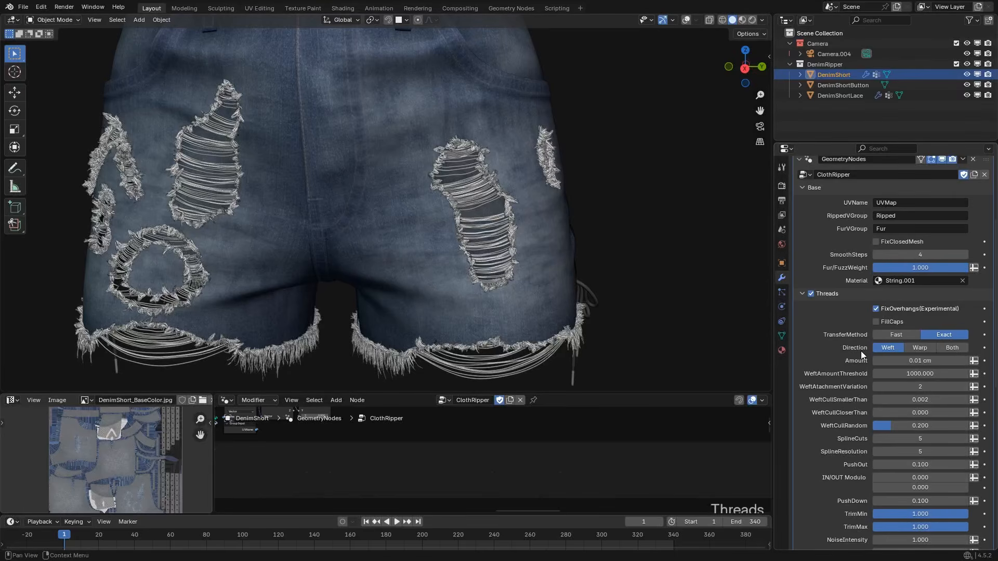
# Try the Warp and Both thread directions on the rips and set Direction back to Weft.
pyautogui.click(919, 347)
pyautogui.scroll(-1, 447, 254)
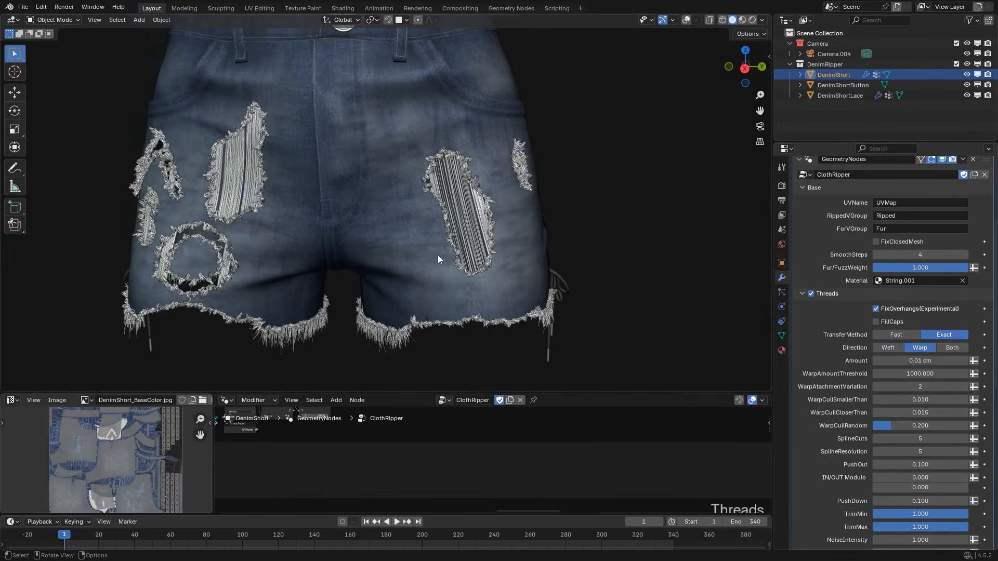
pyautogui.keyDown('shift'); pyautogui.moveTo(407, 244); pyautogui.dragTo(389, 274, button='middle'); pyautogui.keyUp('shift')
pyautogui.click(952, 347)
pyautogui.scroll(2, 488, 220)
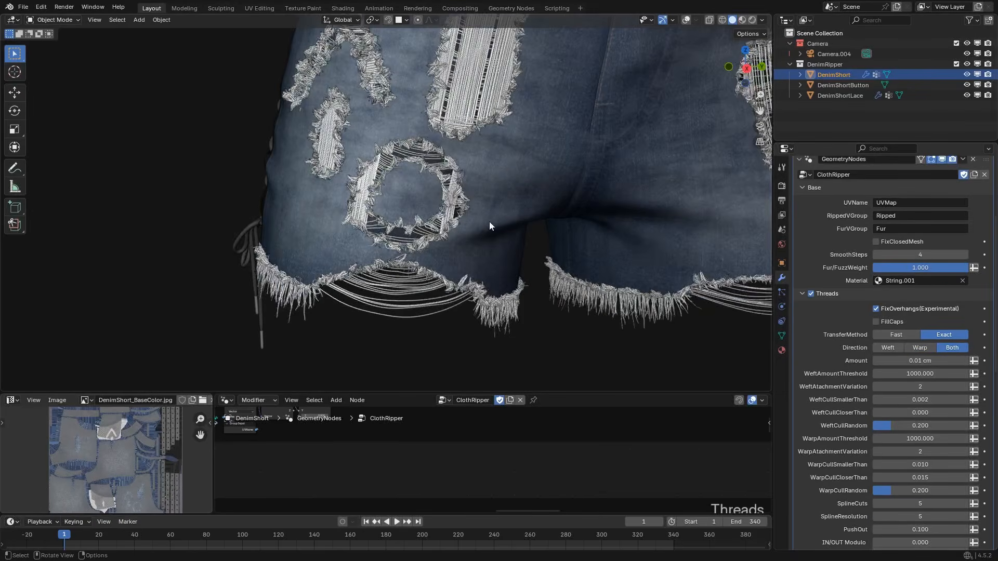
pyautogui.scroll(-2, 641, 201)
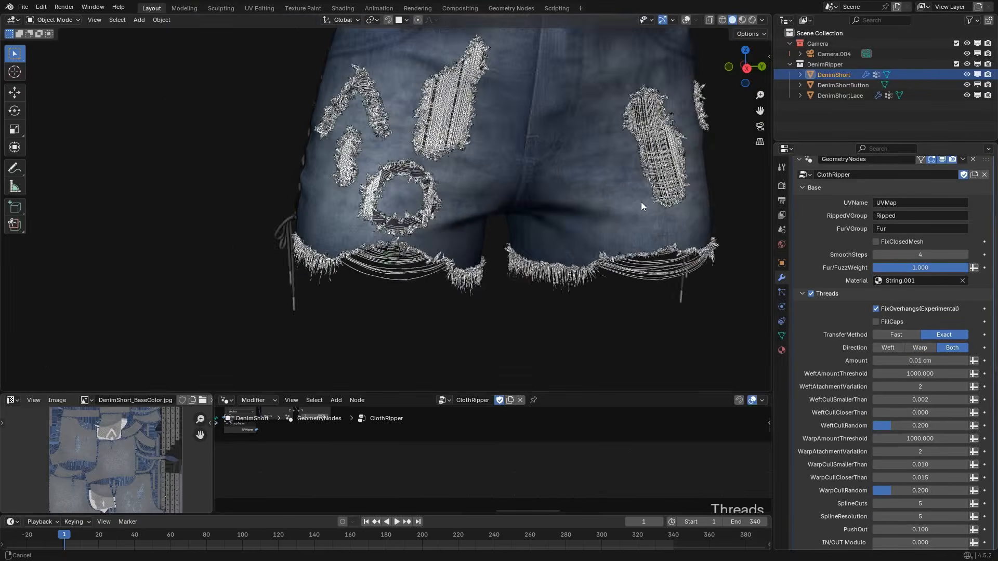
pyautogui.keyDown('shift'); pyautogui.moveTo(641, 201); pyautogui.dragTo(408, 273, button='middle'); pyautogui.keyUp('shift')
pyautogui.click(889, 347)
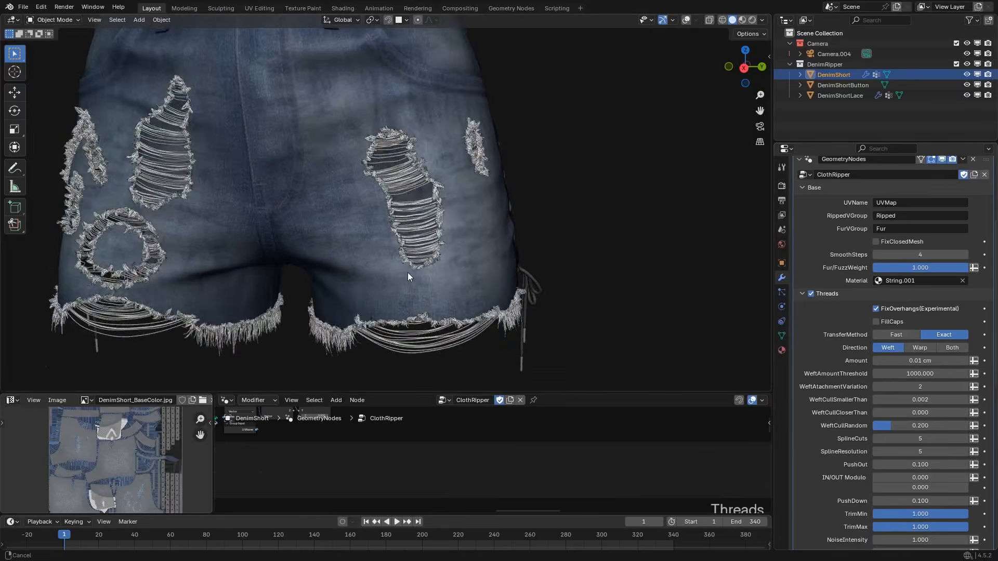
pyautogui.scroll(3, 398, 210)
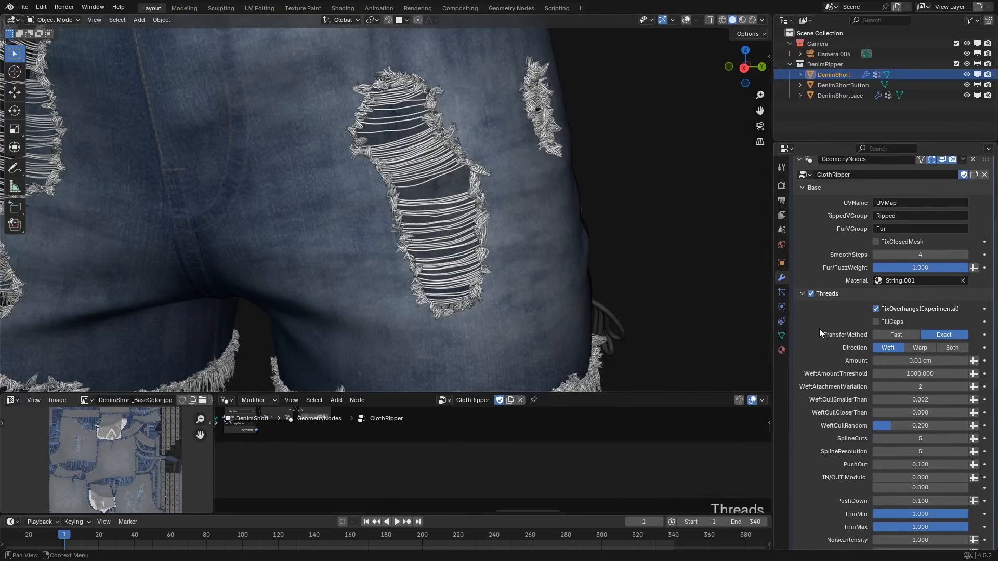
# Try a thread Amount of 0.001 cm with WeftAmountThreshold at 2000, and reset both to their defaults.
pyautogui.click(919, 361)
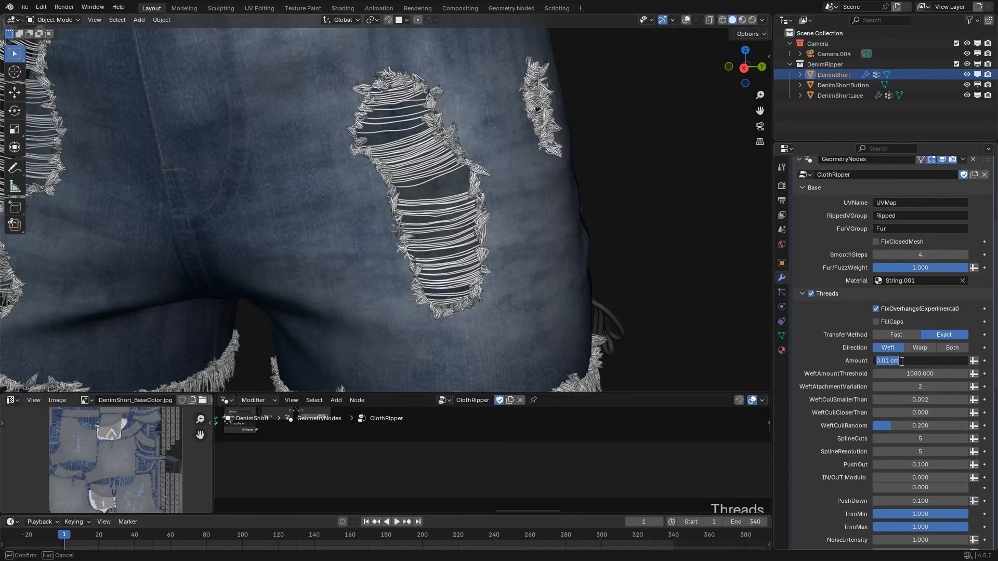
pyautogui.write('.001')
pyautogui.press('Return')
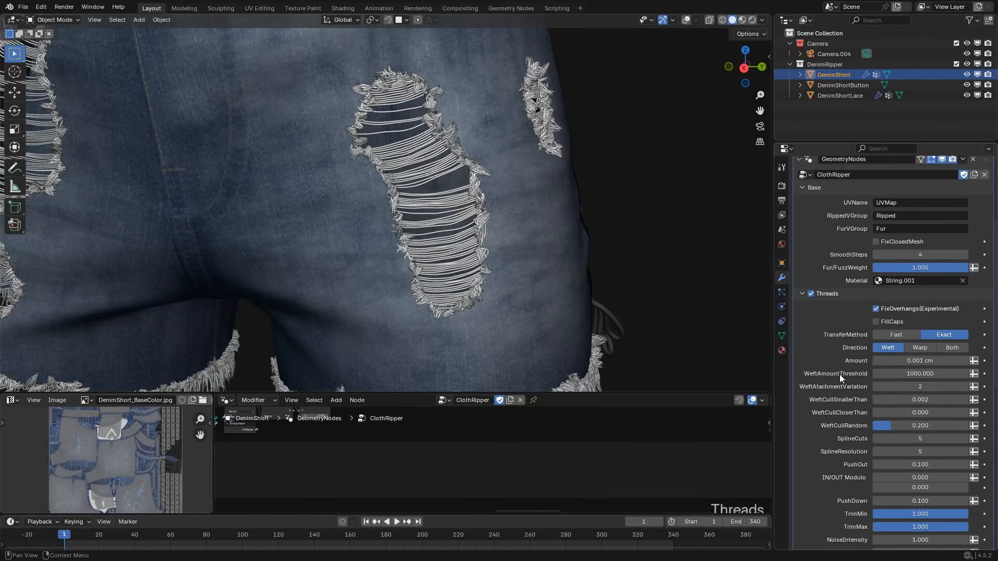
pyautogui.click(920, 374)
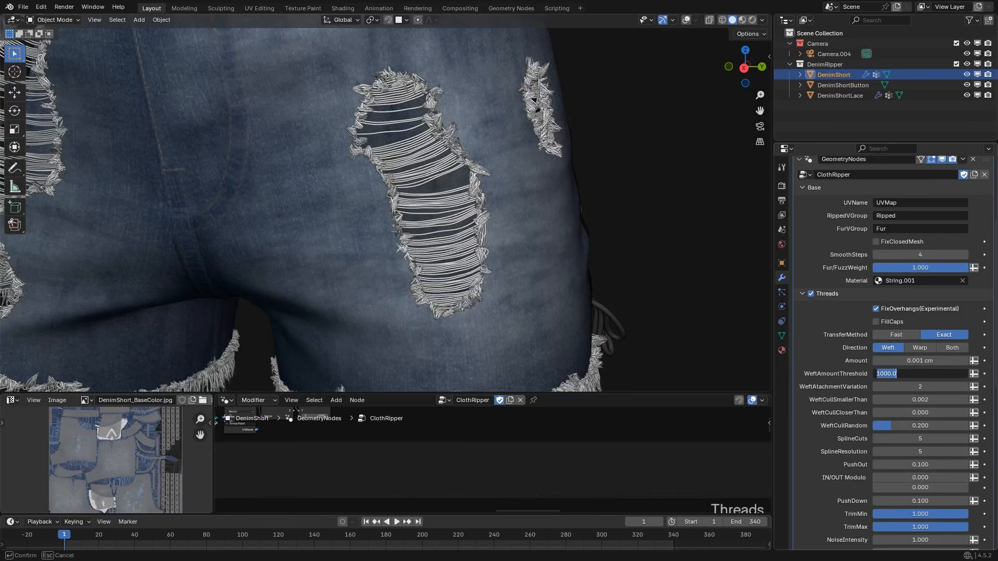
pyautogui.write('2000')
pyautogui.press('Return')
pyautogui.scroll(-4, 479, 315)
pyautogui.scroll(1, 360, 120)
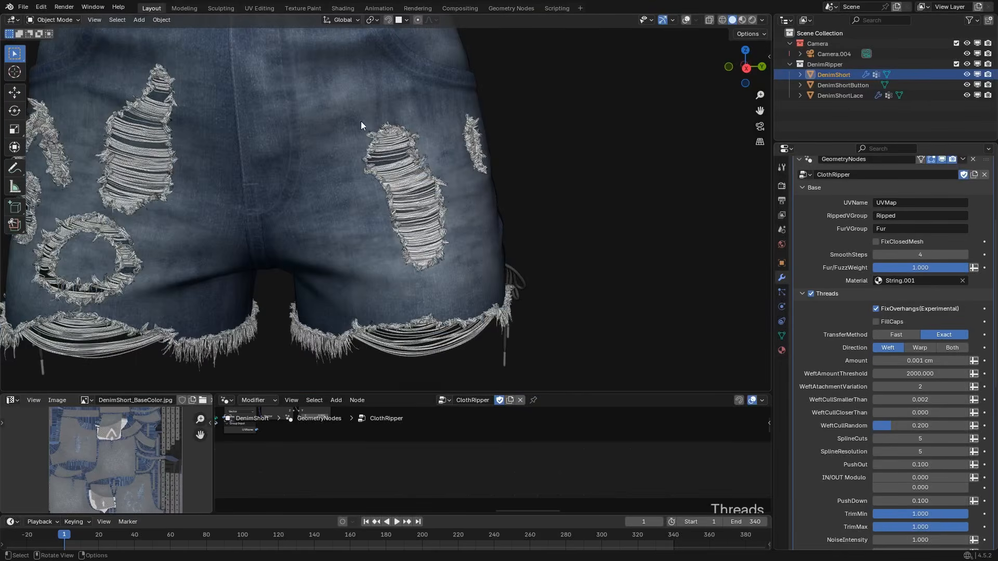
pyautogui.scroll(1, 395, 233)
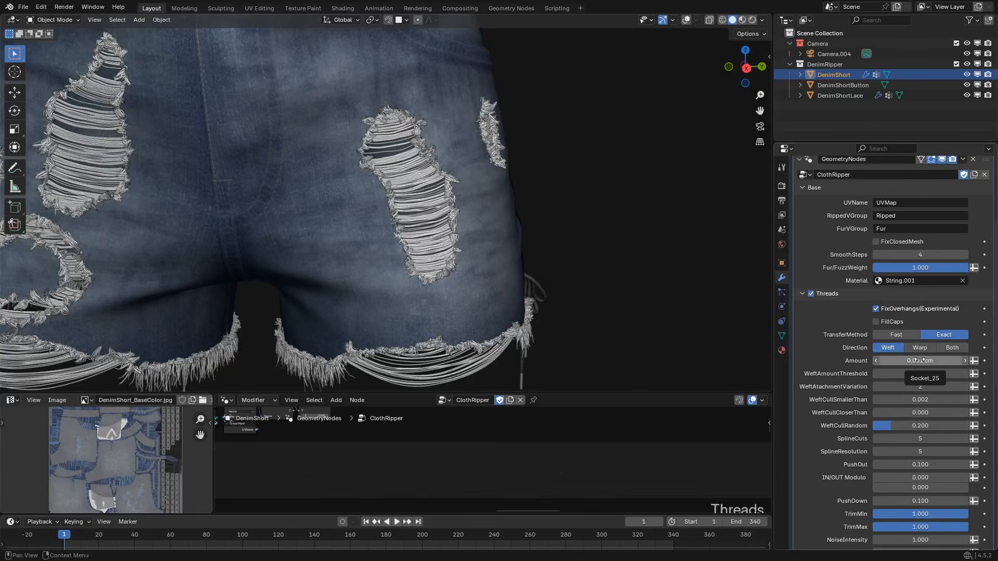
pyautogui.press('BackSpace')
pyautogui.press('BackSpace')
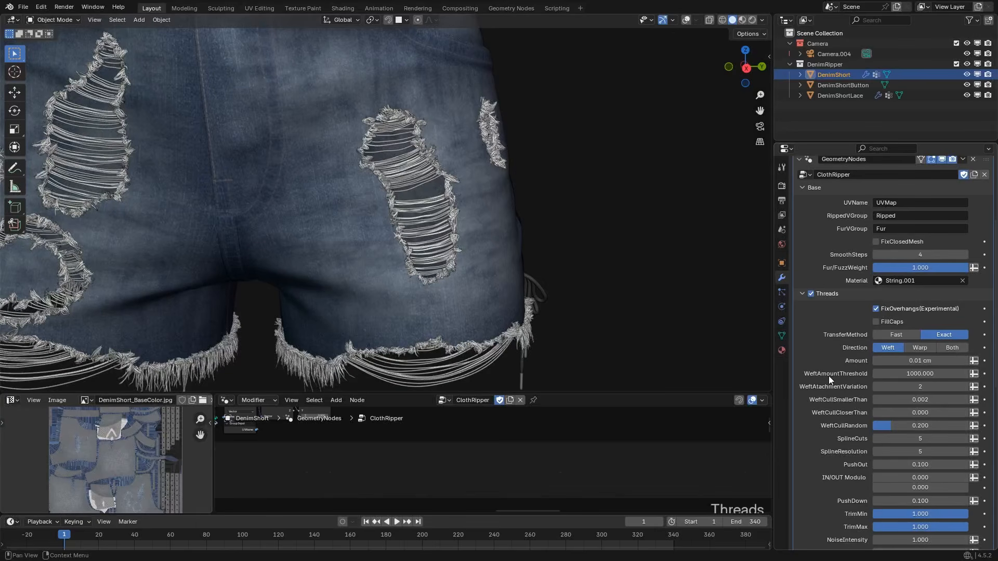
# Set WeftAtachmentVariation to 10 and check how the threads attach across the rips.
pyautogui.scroll(-1, 824, 372)
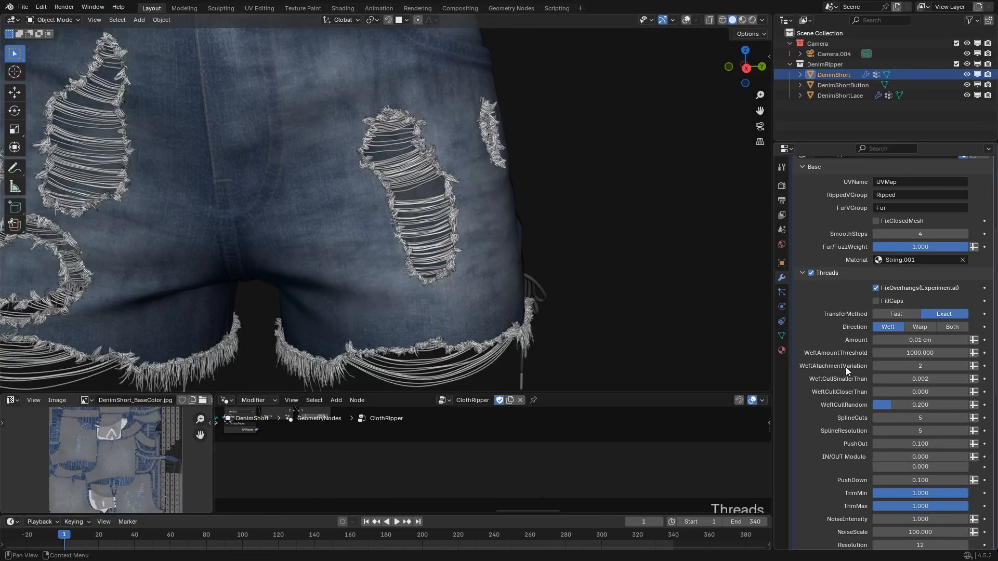
pyautogui.scroll(1, 394, 275)
pyautogui.scroll(1, 395, 277)
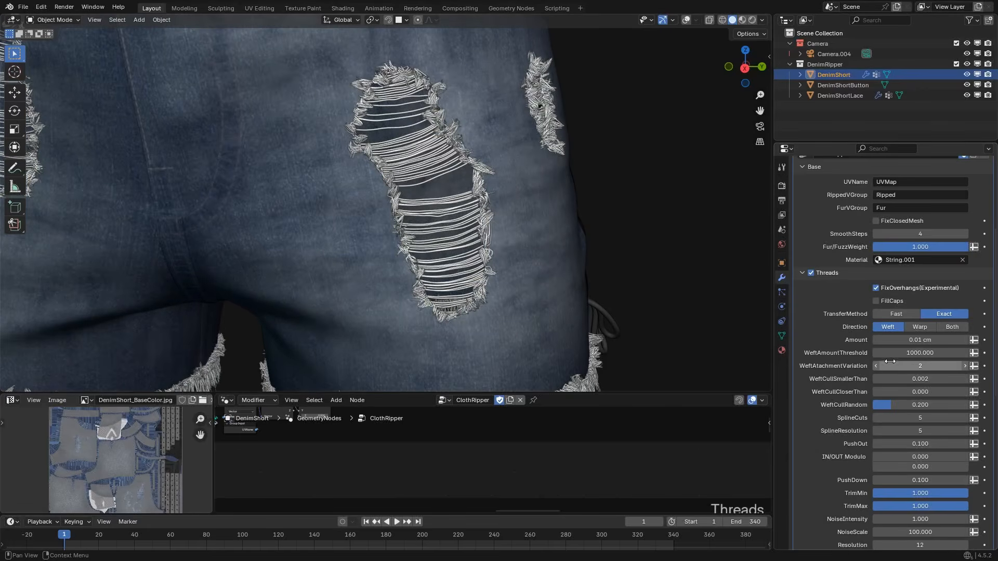
pyautogui.click(919, 366)
pyautogui.write('10')
pyautogui.press('Return')
pyautogui.scroll(-4, 478, 249)
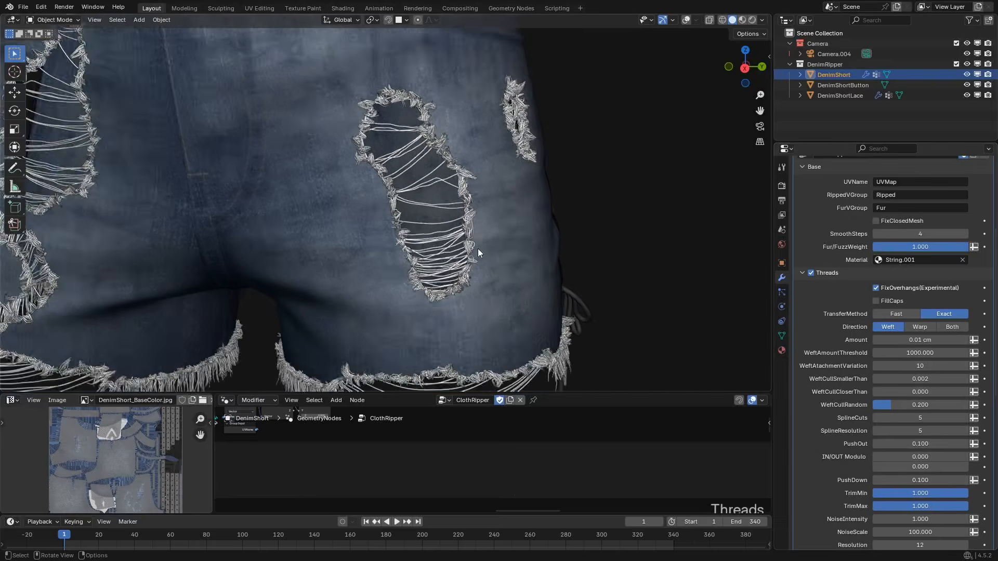
pyautogui.moveTo(394, 234); pyautogui.dragTo(419, 271, button='middle')
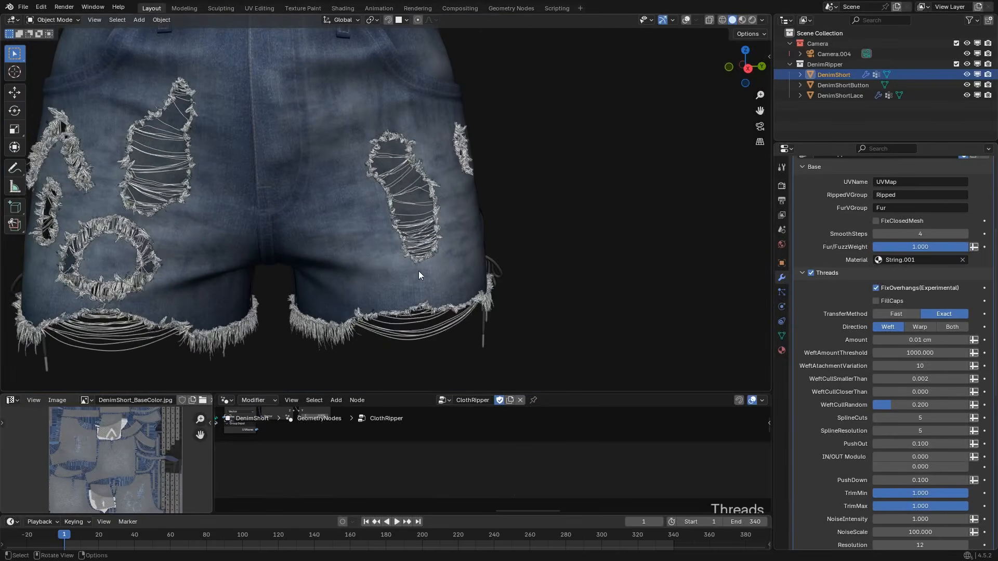
# Compare WeftAtachmentVariation values of 20, 10 and 5, and set it back to 2.
pyautogui.click(918, 365)
pyautogui.write('20')
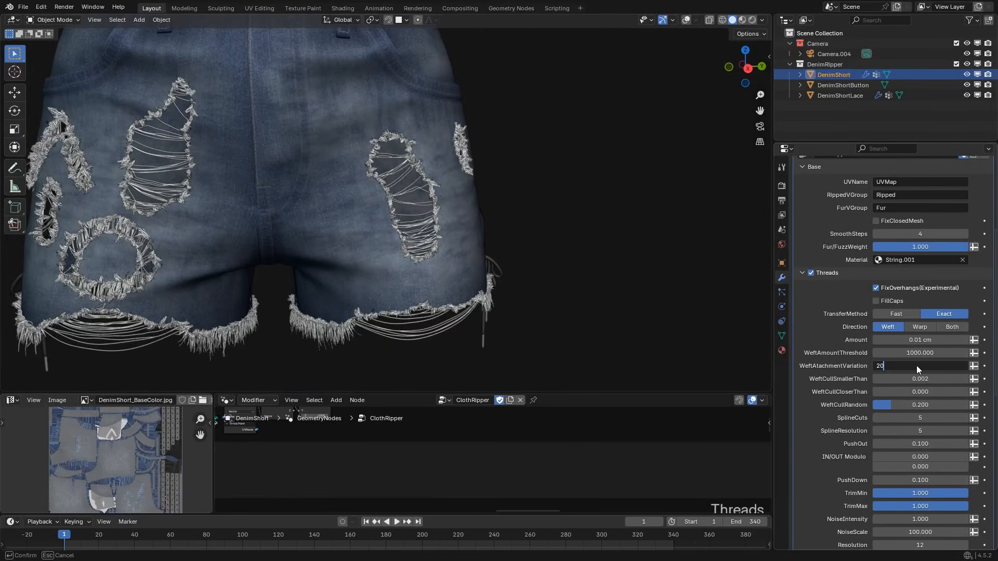
pyautogui.press('Return')
pyautogui.click(917, 366)
pyautogui.write('10')
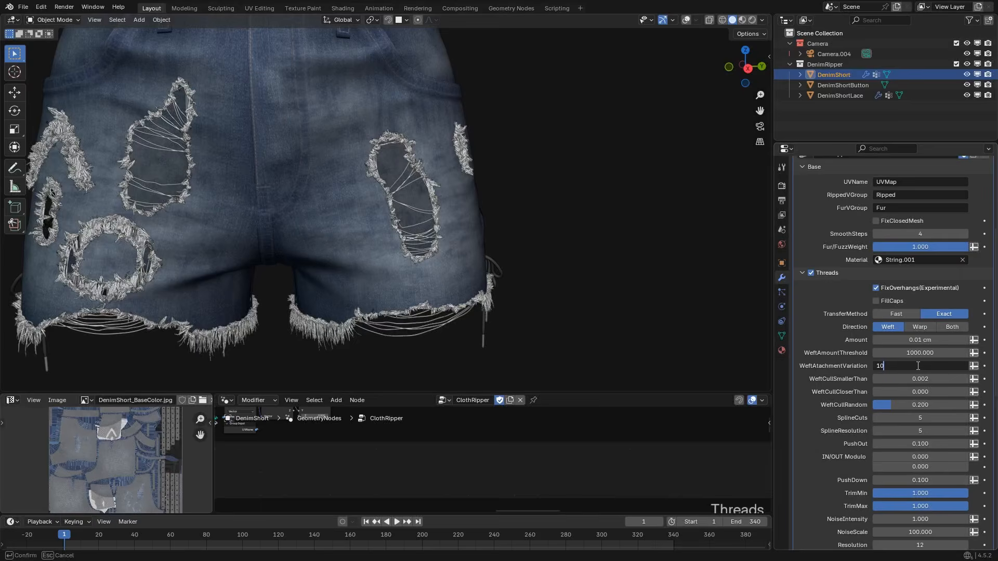
pyautogui.press('Return')
pyautogui.click(917, 365)
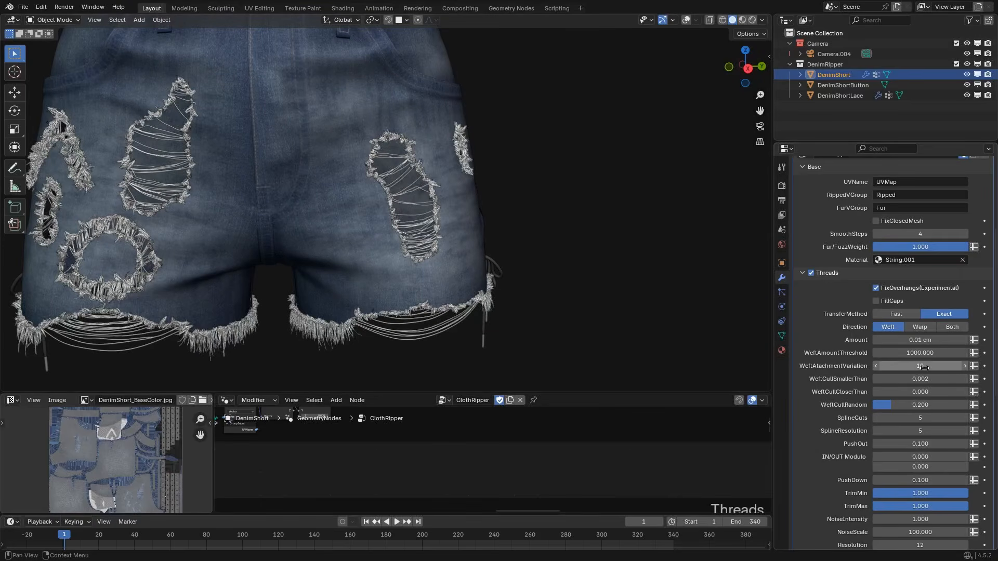
pyautogui.write('5')
pyautogui.press('Return')
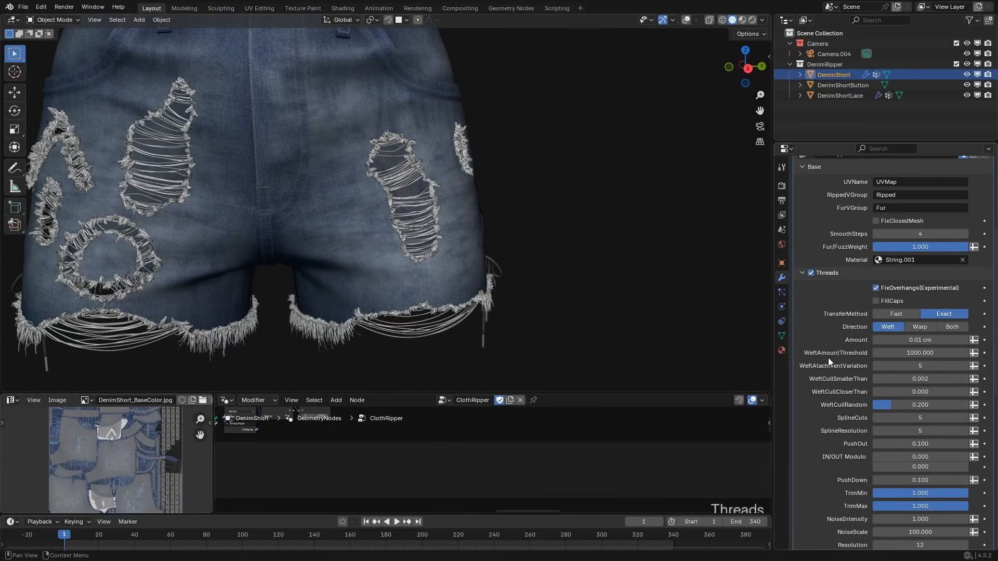
pyautogui.click(905, 366)
pyautogui.write('2')
pyautogui.press('Return')
# Examine the weft threads and frayed edges along the long slanted rip up close.
pyautogui.scroll(3, 453, 277)
pyautogui.moveTo(453, 277); pyautogui.dragTo(441, 276, button='middle')
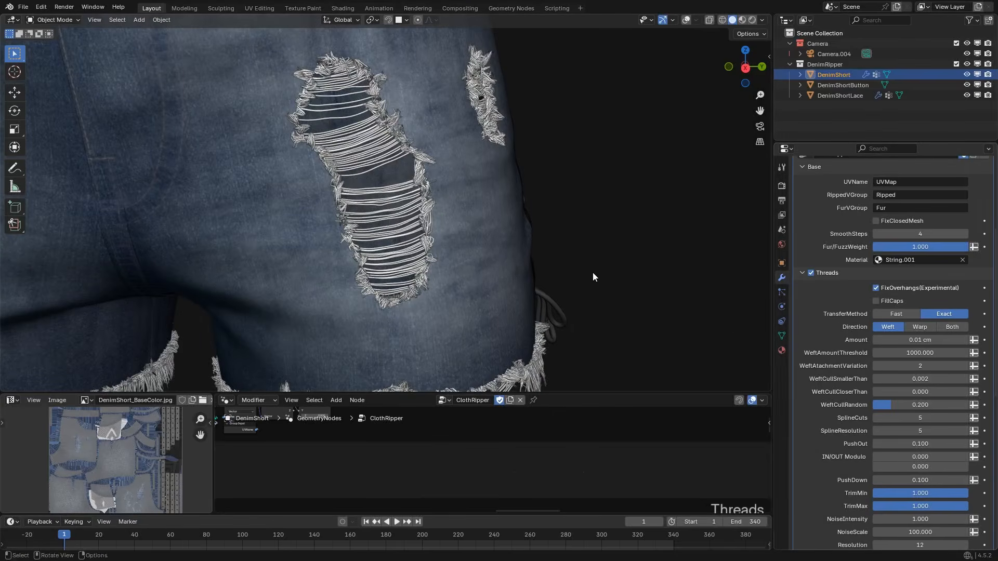
pyautogui.keyDown('shift'); pyautogui.moveTo(433, 139); pyautogui.dragTo(483, 248, button='middle'); pyautogui.keyUp('shift')
pyautogui.scroll(2, 483, 247)
pyautogui.scroll(2, 483, 247)
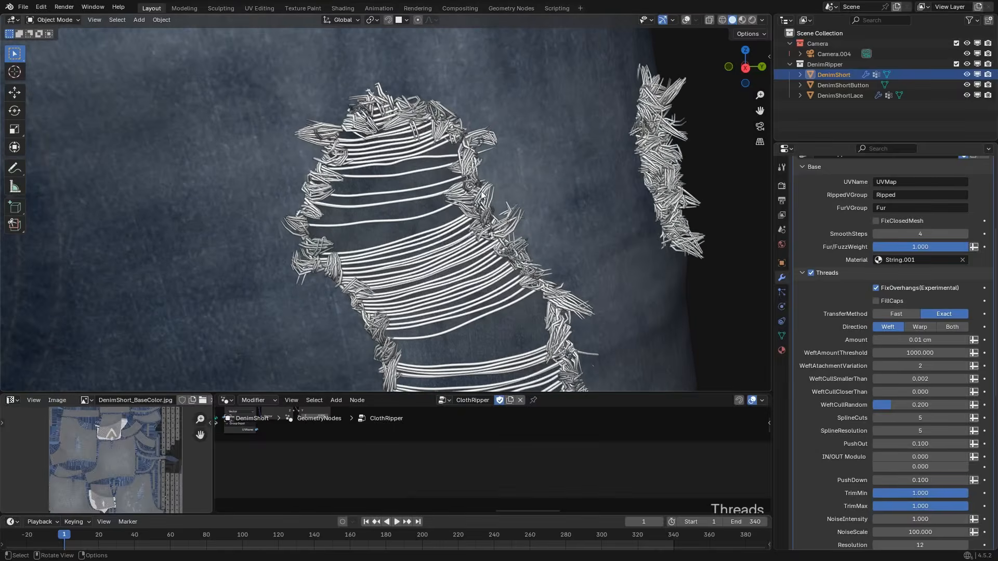
pyautogui.moveTo(568, 268); pyautogui.dragTo(495, 186, button='middle')
pyautogui.keyDown('shift'); pyautogui.moveTo(410, 115); pyautogui.dragTo(420, 65, button='middle'); pyautogui.keyUp('shift')
pyautogui.scroll(3, 411, 156)
pyautogui.keyDown('shift'); pyautogui.moveTo(404, 243); pyautogui.dragTo(413, 100, button='middle'); pyautogui.keyUp('shift')
pyautogui.scroll(6, 414, 100)
pyautogui.scroll(-8, 414, 110)
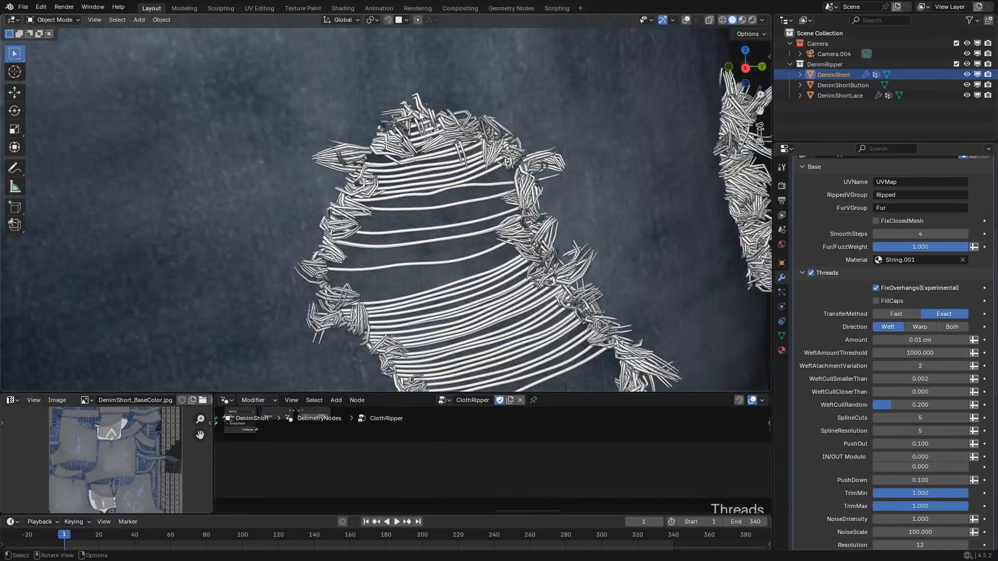
pyautogui.scroll(3, 443, 105)
pyautogui.scroll(-4, 426, 137)
pyautogui.keyDown('shift'); pyautogui.moveTo(387, 214); pyautogui.dragTo(351, 86, button='middle'); pyautogui.keyUp('shift')
pyautogui.scroll(-2, 351, 164)
pyautogui.scroll(1, 368, 179)
pyautogui.scroll(3, 371, 178)
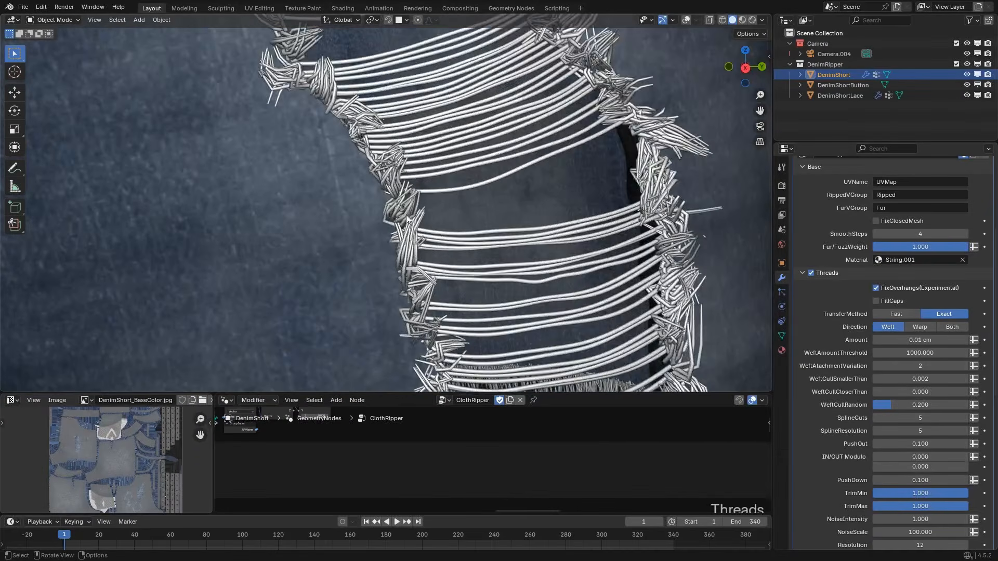
pyautogui.scroll(-10, 389, 186)
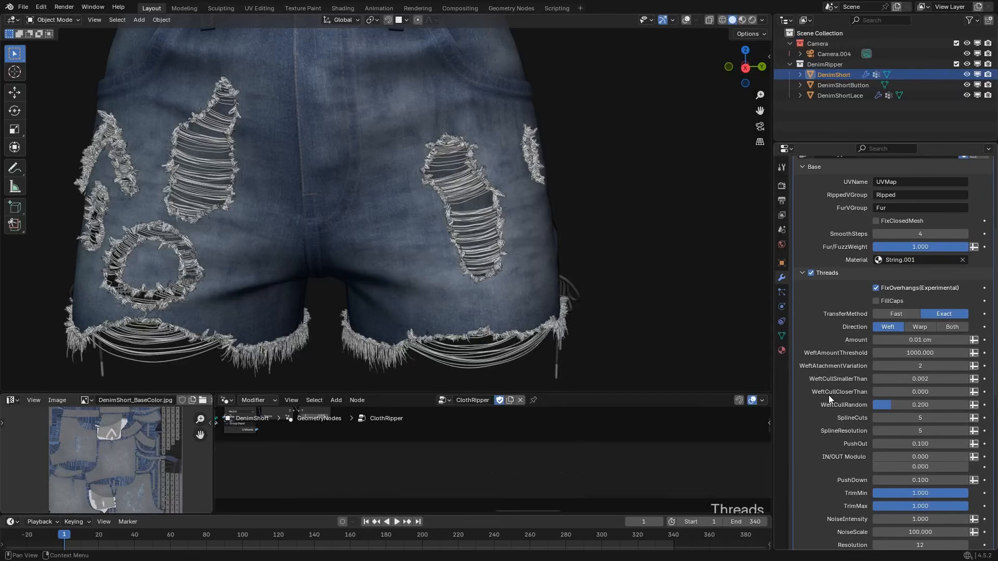
# Try a WeftCullCloserThan of 0.02 on the slanted rip's threads and set it back to 0.
pyautogui.scroll(10, 486, 256)
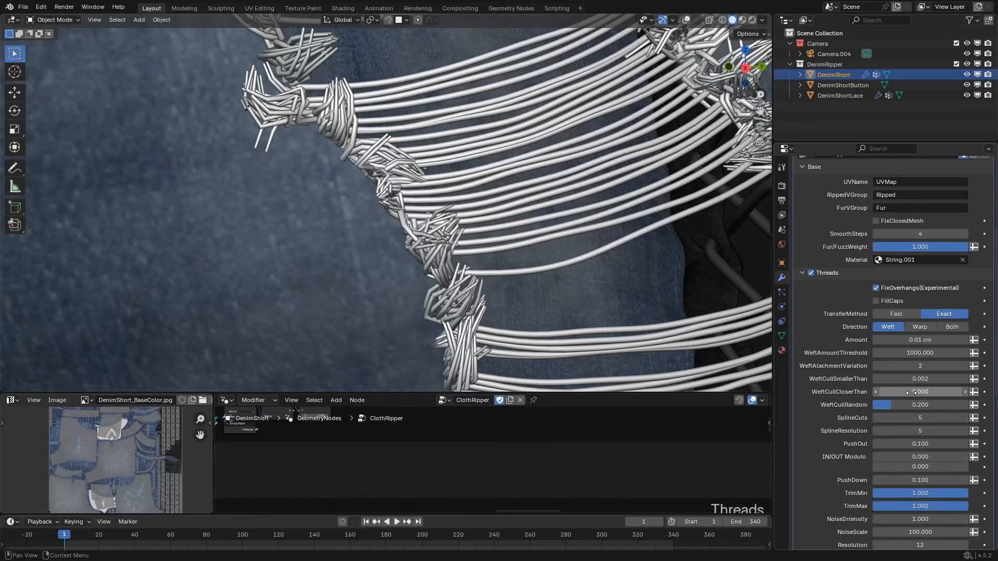
pyautogui.click(912, 393)
pyautogui.write('0.02')
pyautogui.press('Return')
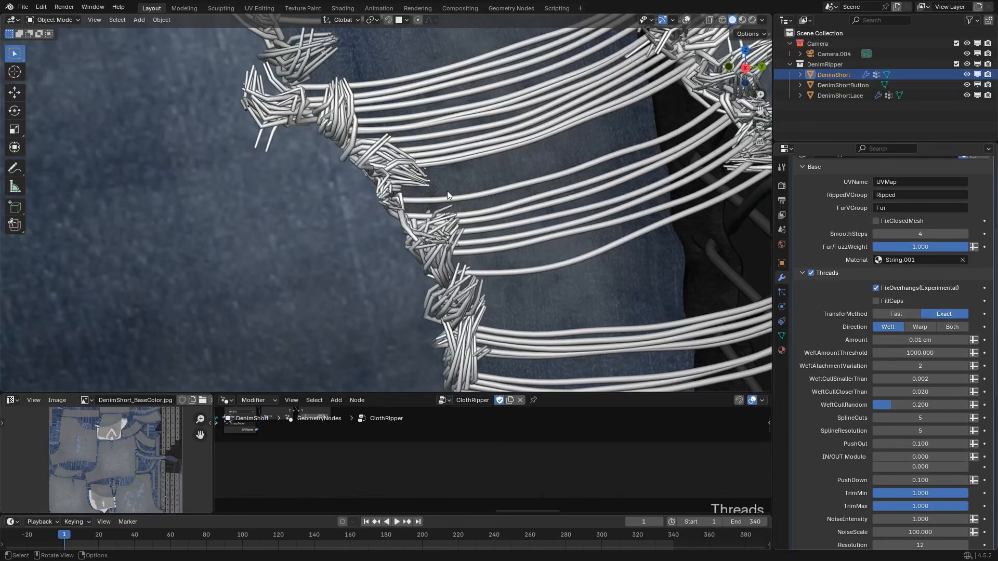
pyautogui.scroll(-3, 442, 191)
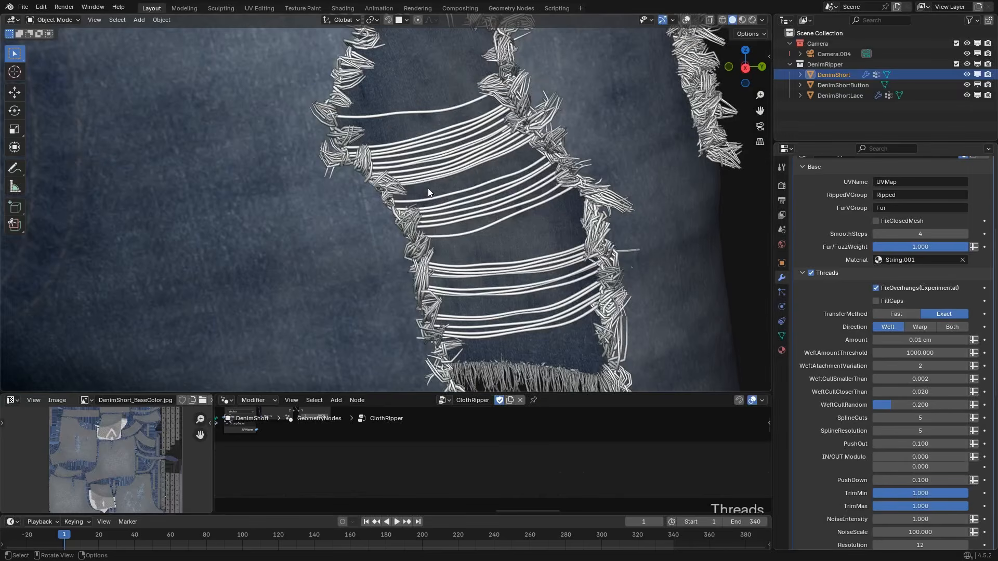
pyautogui.click(910, 391)
pyautogui.write('0')
pyautogui.press('Return')
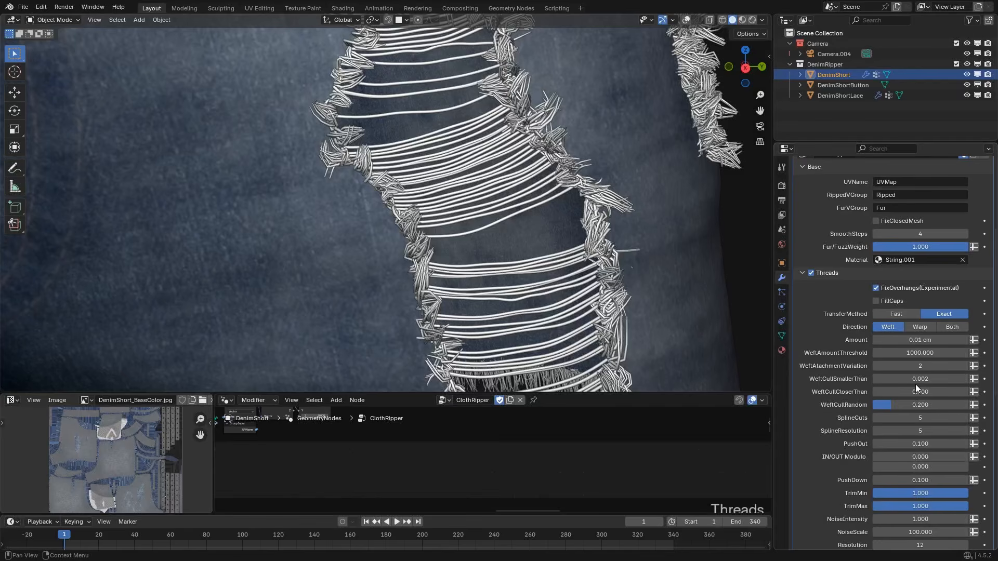
# Switch the thread Direction to Warp and set WarpCullSmallerThan and WarpCullCloserThan to 0, checking the ring rip.
pyautogui.scroll(-8, 342, 260)
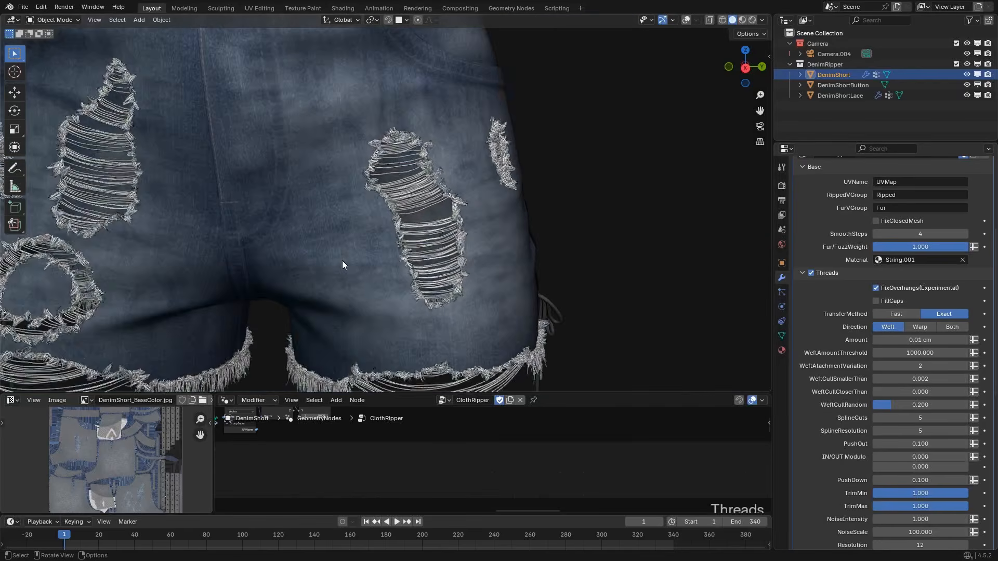
pyautogui.click(920, 326)
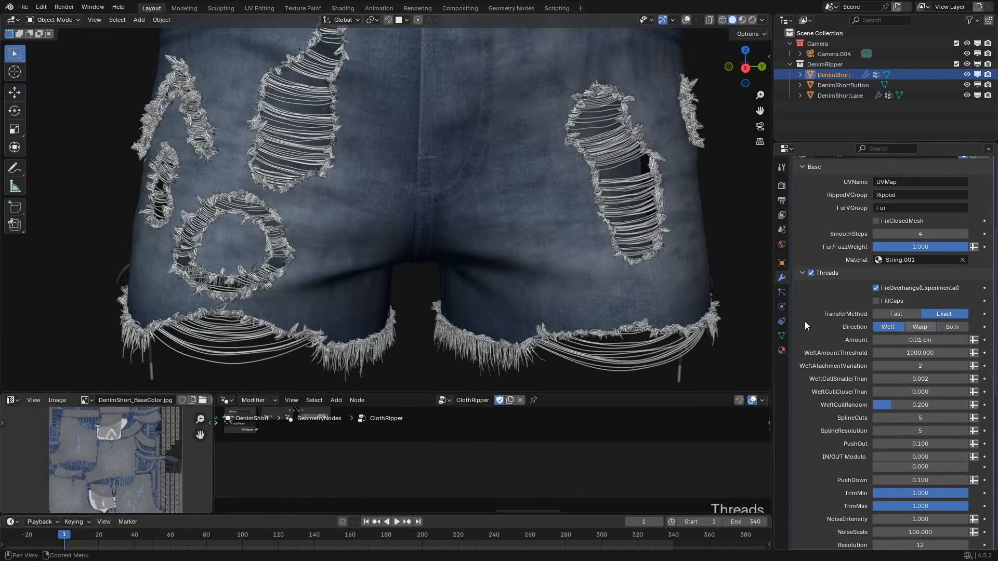
pyautogui.scroll(8, 352, 157)
pyautogui.moveTo(282, 140); pyautogui.dragTo(303, 154, button='middle')
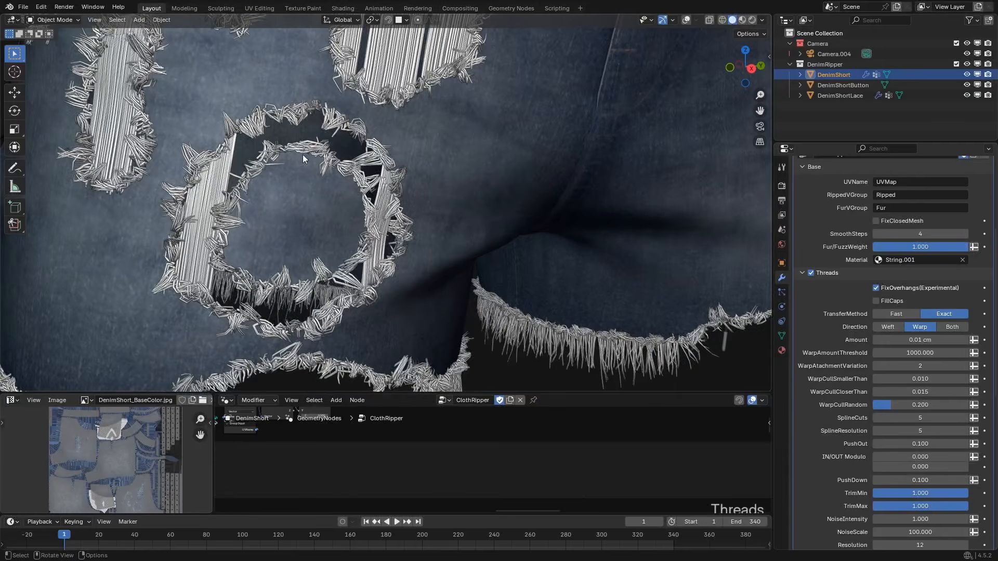
pyautogui.click(898, 378)
pyautogui.write('0')
pyautogui.press('Return')
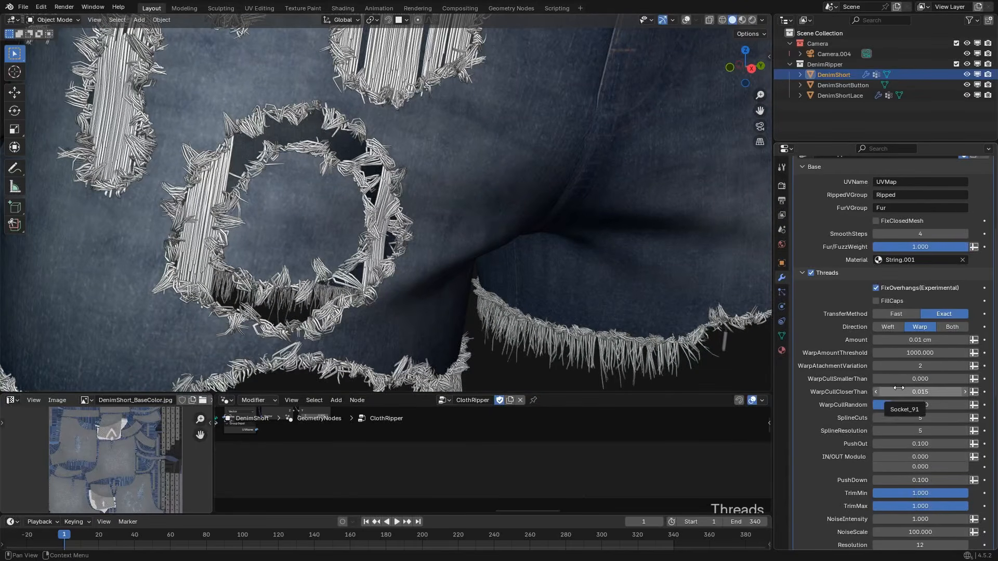
pyautogui.click(914, 391)
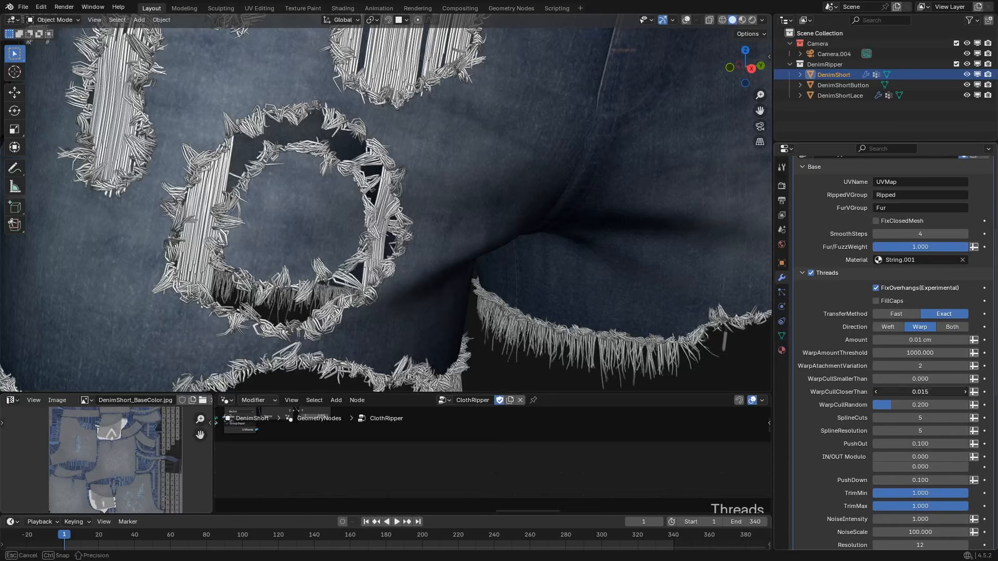
pyautogui.write('00')
pyautogui.press('Return')
pyautogui.moveTo(470, 238); pyautogui.dragTo(323, 176, button='middle')
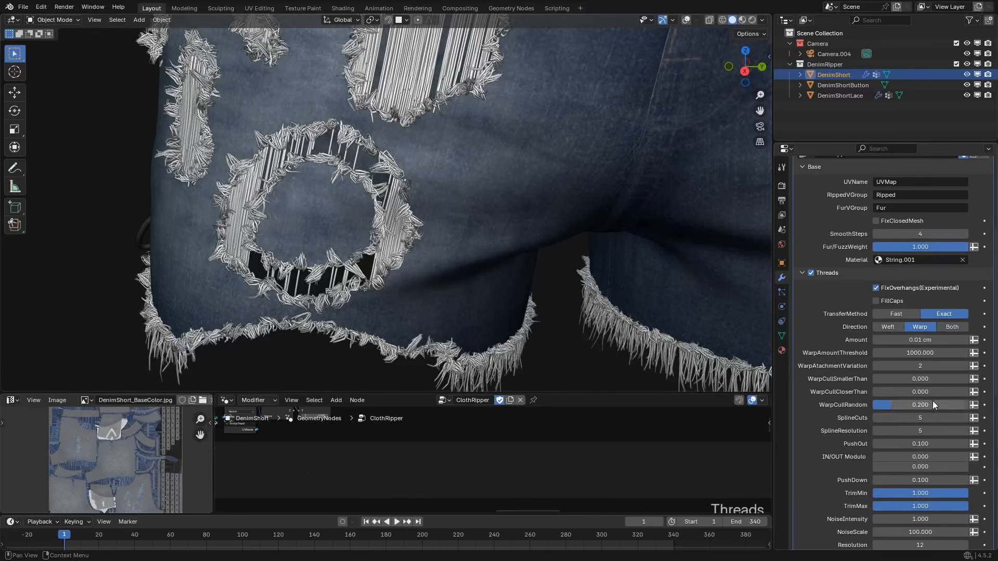
# Reset WarpCullSmallerThan and WarpCullCloserThan to their defaults and set the thread Direction back to Weft.
pyautogui.press('BackSpace')
pyautogui.press('BackSpace')
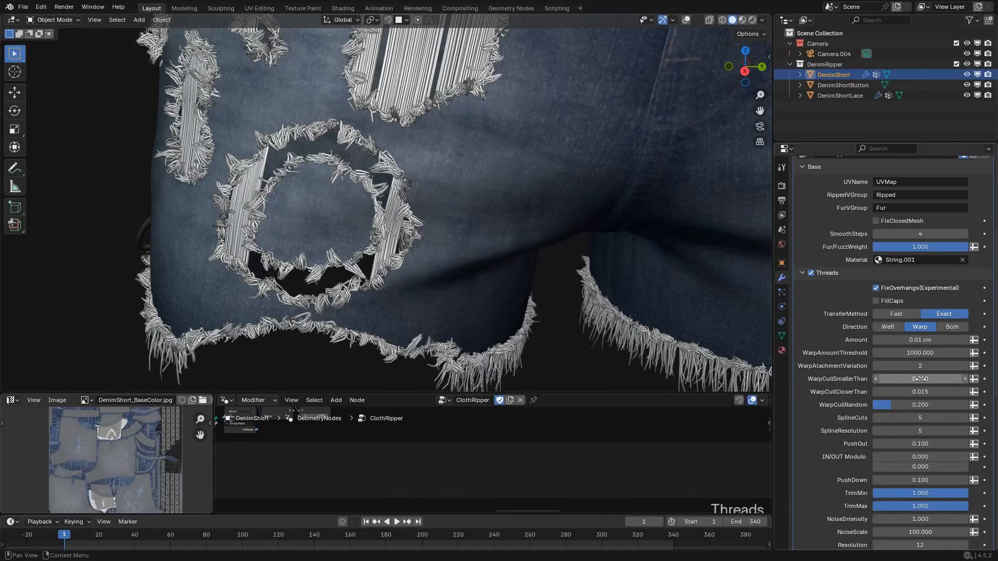
pyautogui.click(889, 328)
# Examine the weft threads in the ring rip, the other rips and the hems from several angles.
pyautogui.moveTo(657, 258); pyautogui.dragTo(623, 222, button='middle')
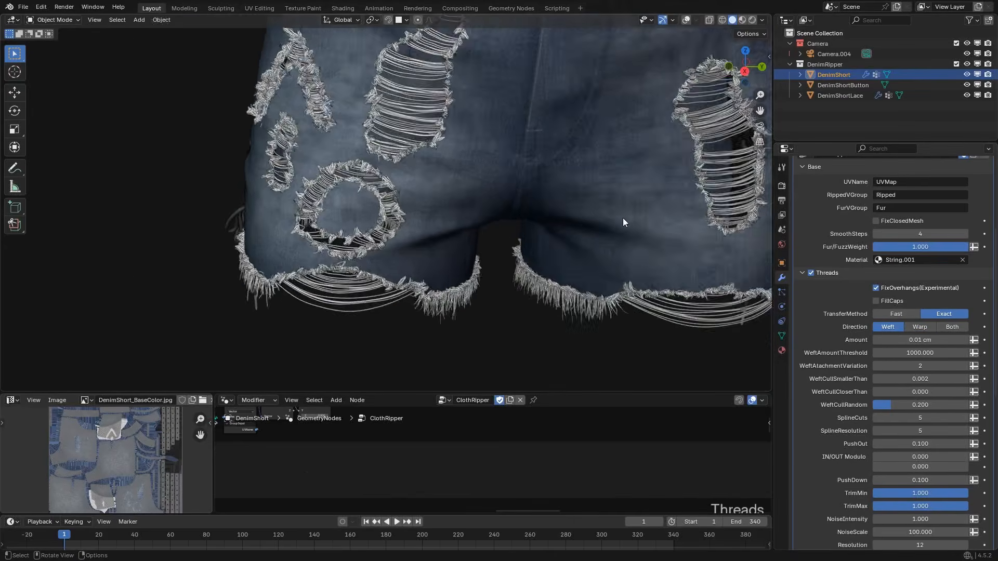
pyautogui.scroll(-3, 611, 223)
pyautogui.scroll(6, 448, 232)
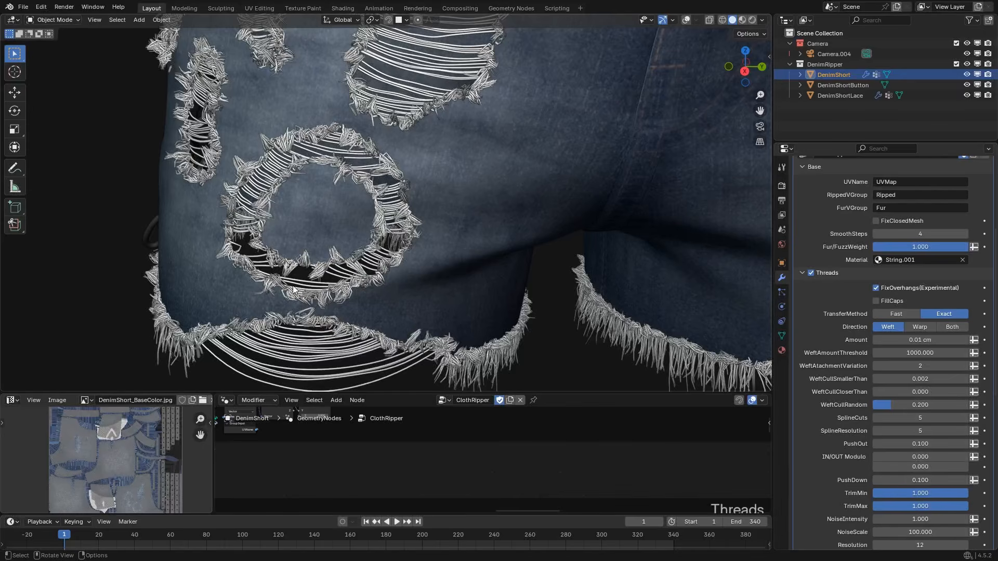
pyautogui.scroll(-6, 297, 156)
pyautogui.moveTo(404, 206); pyautogui.dragTo(380, 203, button='middle')
pyautogui.scroll(1, 380, 203)
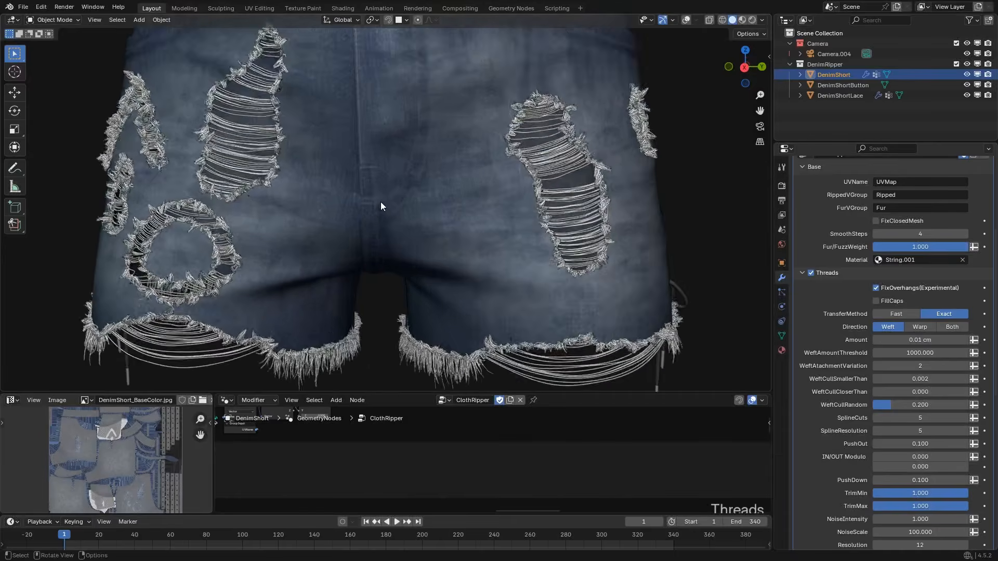
pyautogui.keyDown('shift'); pyautogui.moveTo(274, 210); pyautogui.dragTo(323, 206, button='middle'); pyautogui.keyUp('shift')
pyautogui.scroll(1, 356, 210)
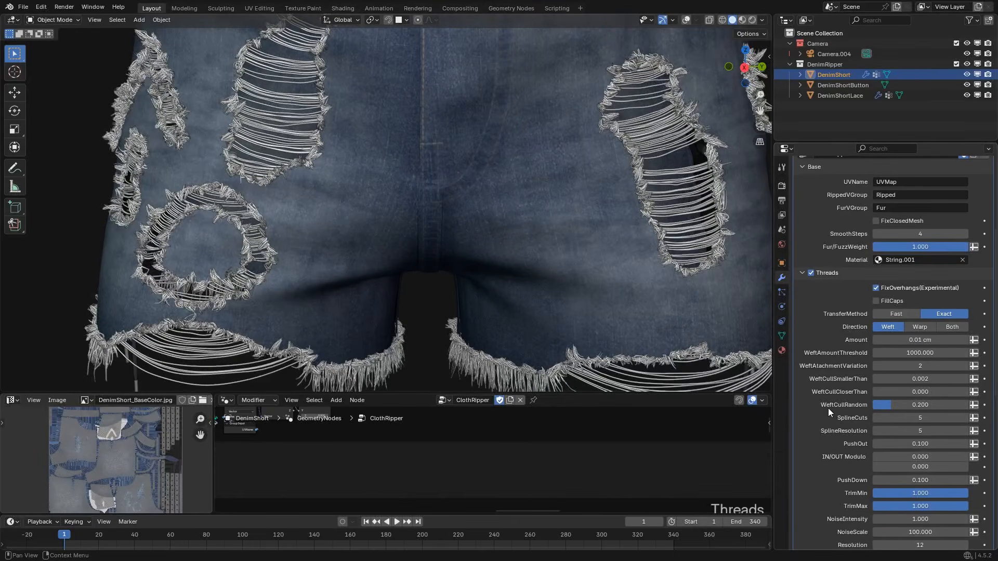
# Try a WeftCullRandom of 0.5 on the weft threads and set it back to 0.2.
pyautogui.click(907, 405)
pyautogui.write('.5')
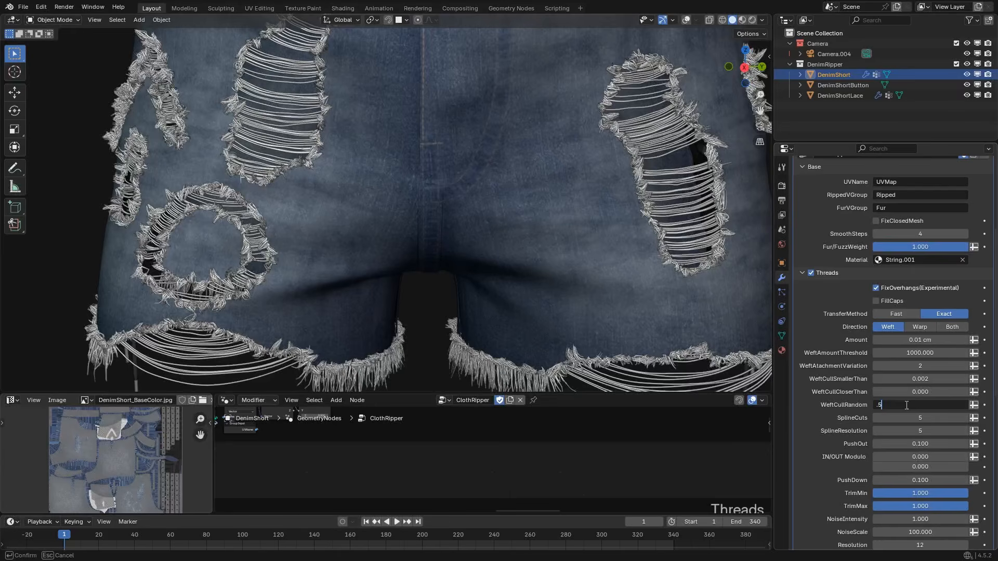
pyautogui.press('Return')
pyautogui.click(906, 405)
pyautogui.write('.')
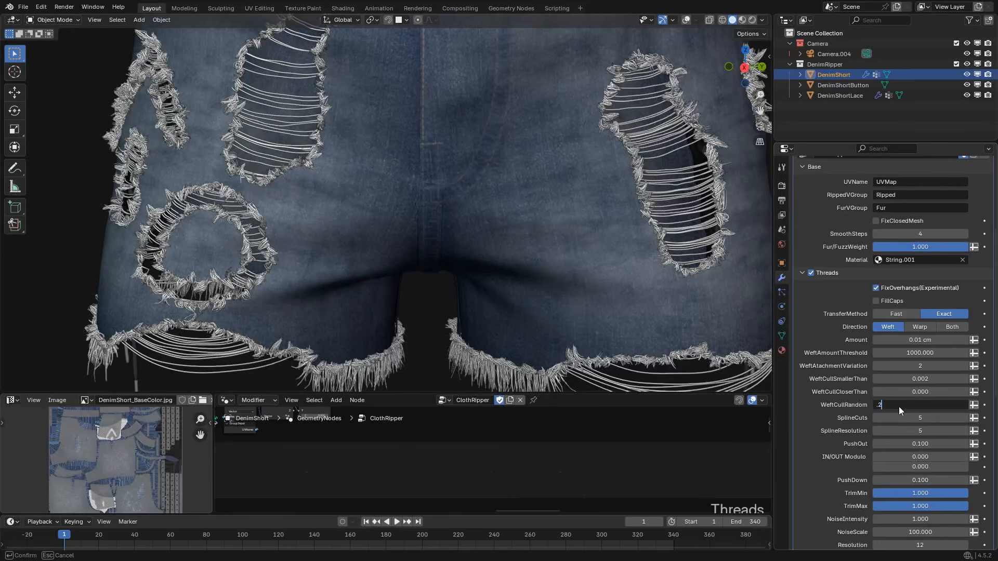
pyautogui.press('Return')
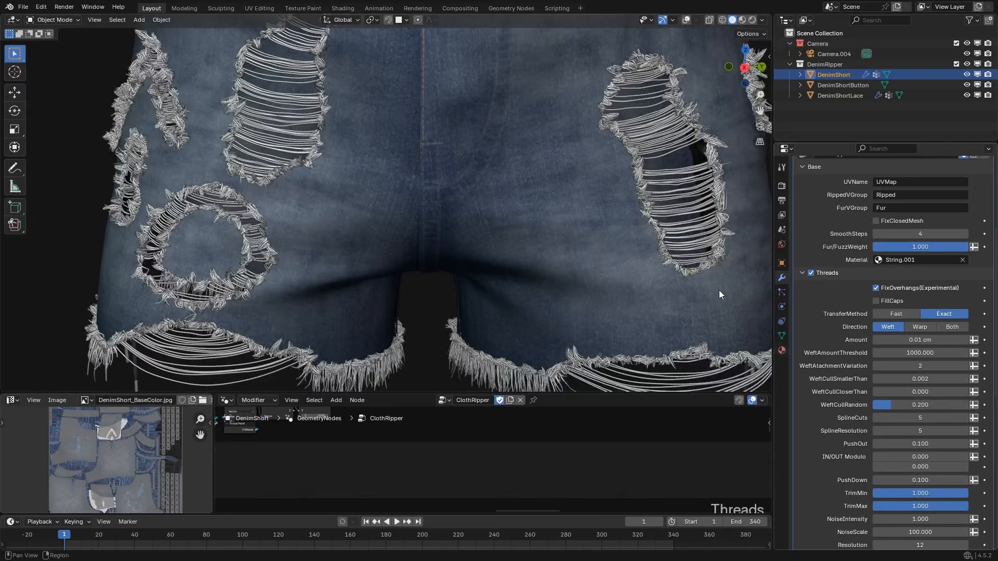
# Try SplineCuts values of 10 and 20 on the threads of the slanted rip.
pyautogui.scroll(-4, 675, 275)
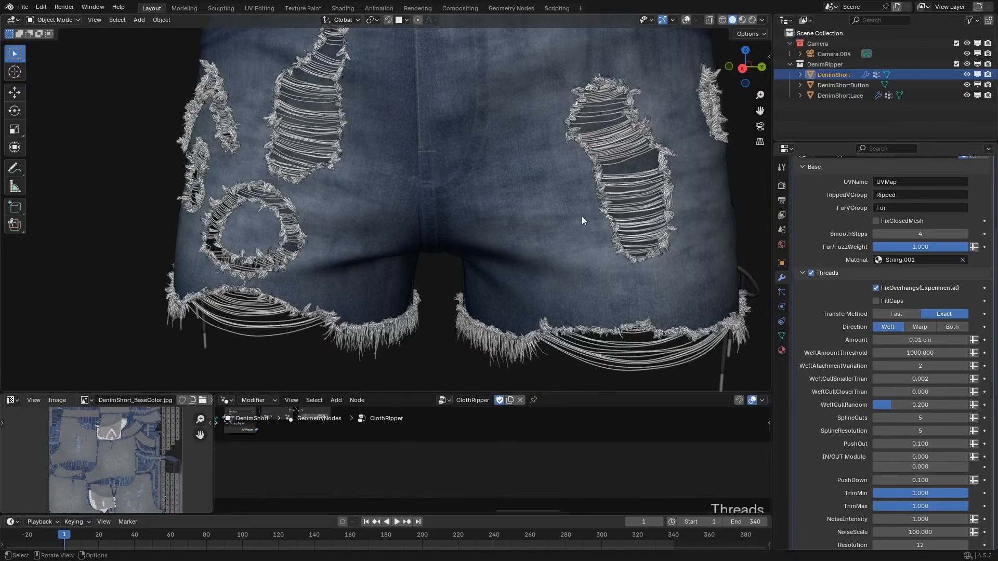
pyautogui.scroll(3, 580, 248)
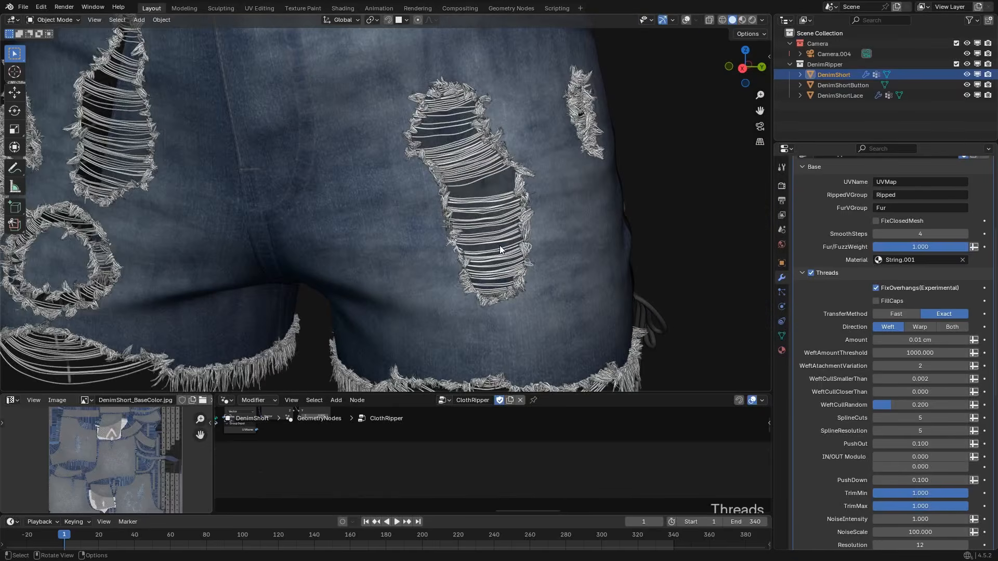
pyautogui.scroll(2, 500, 249)
pyautogui.click(916, 417)
pyautogui.write('10')
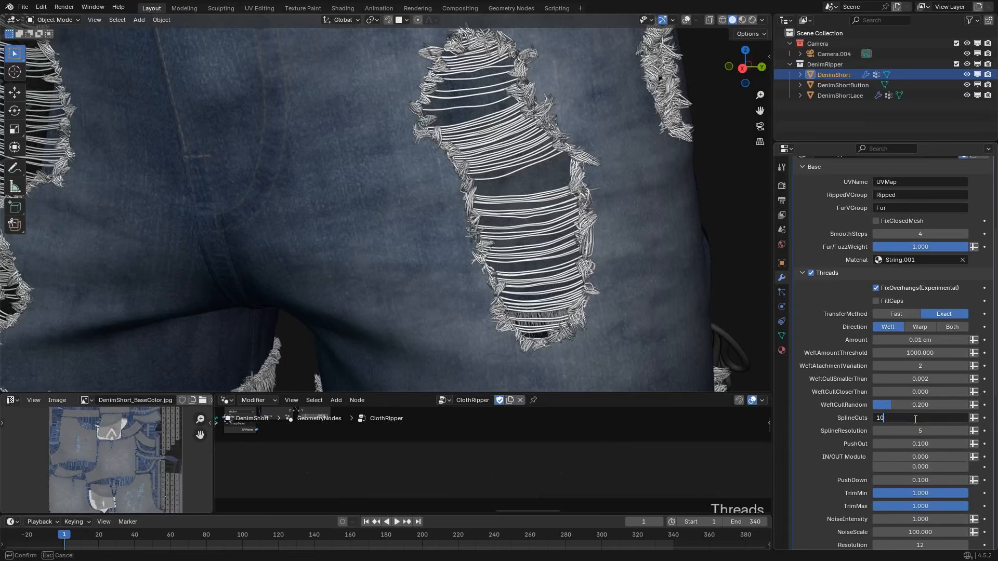
pyautogui.press('Return')
pyautogui.click(915, 419)
pyautogui.write('20')
pyautogui.press('Return')
pyautogui.scroll(1, 557, 272)
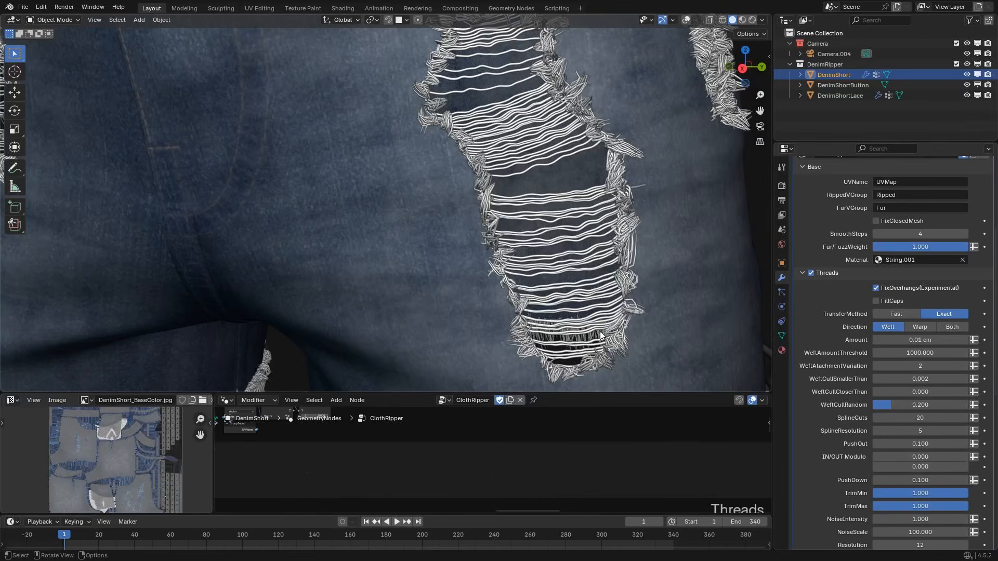
# Set the threads' SplineCuts back to 5.
pyautogui.click(904, 419)
pyautogui.write('10')
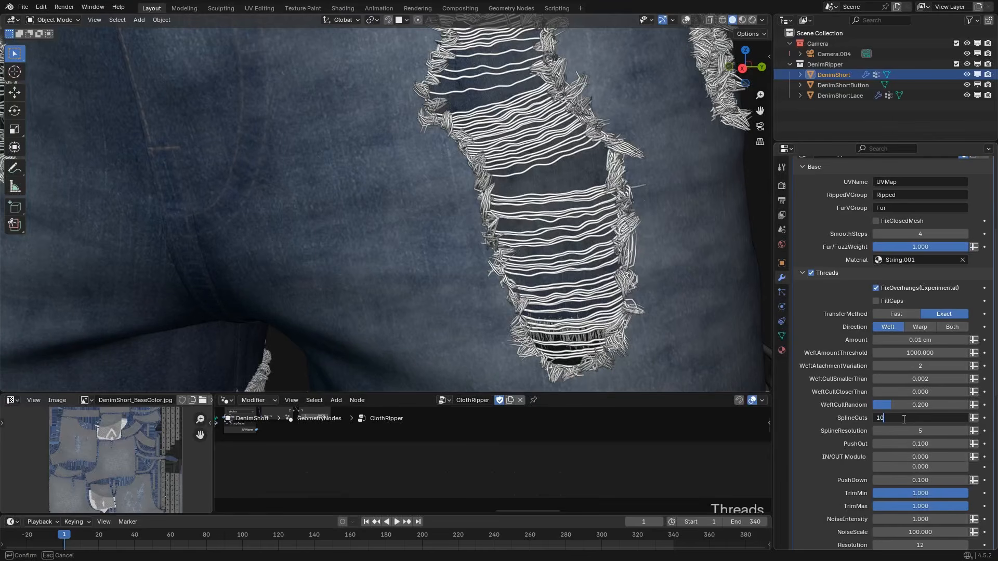
pyautogui.press('BackSpace')
pyautogui.press('BackSpace')
pyautogui.write('5')
pyautogui.press('Return')
# Try SplineResolution values of 3 and 1, checking the slanted rip's threads up close.
pyautogui.click(898, 431)
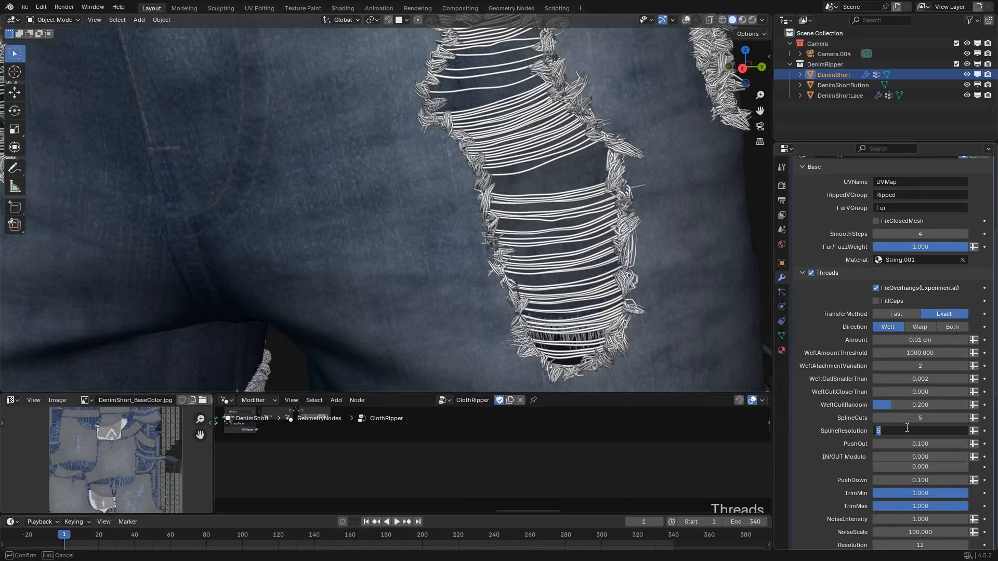
pyautogui.write('3')
pyautogui.scroll(3, 724, 342)
pyautogui.press('Return')
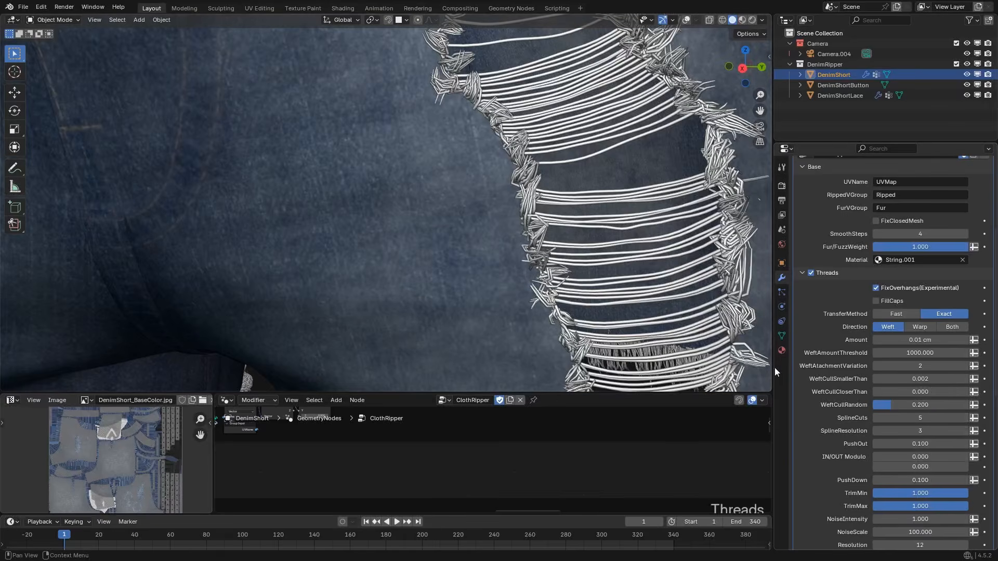
pyautogui.scroll(1, 551, 297)
pyautogui.keyDown('shift'); pyautogui.moveTo(512, 301); pyautogui.dragTo(393, 292, button='middle'); pyautogui.keyUp('shift')
pyautogui.click(902, 431)
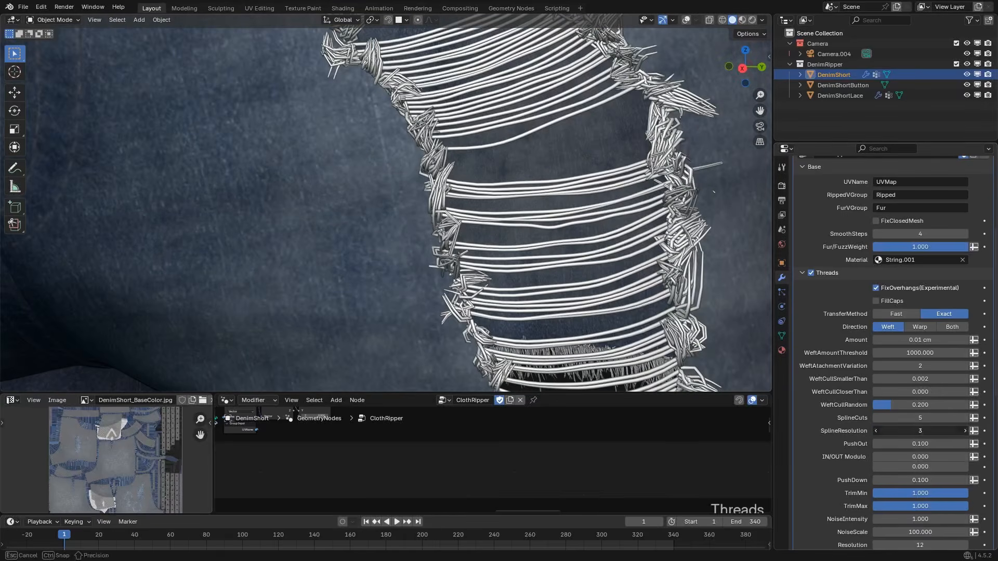
pyautogui.write('1')
pyautogui.press('Return')
pyautogui.scroll(3, 585, 297)
pyautogui.scroll(-2, 593, 294)
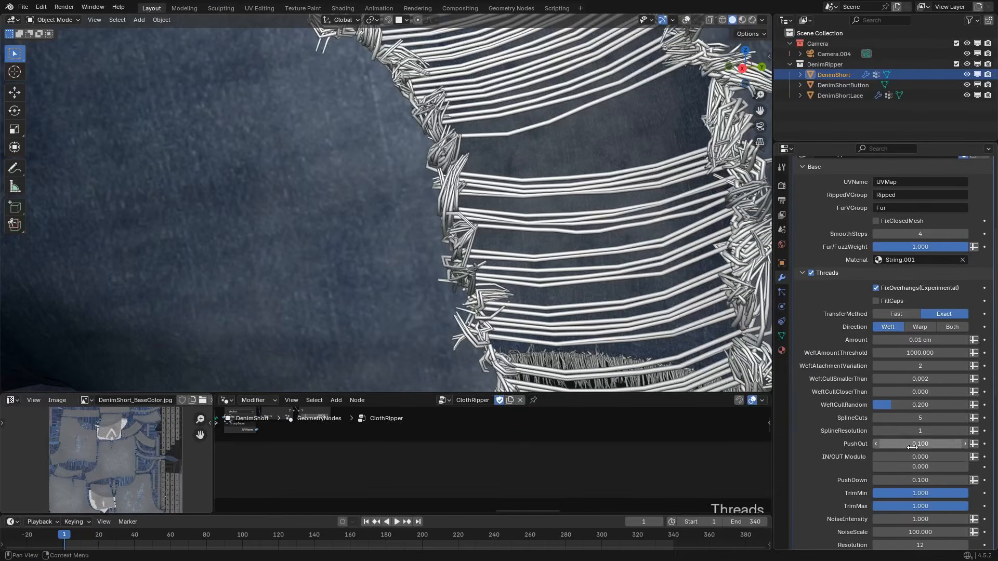
# Restore SplineResolution to 5, compare it with 3, and return it to 5.
pyautogui.moveTo(915, 431); pyautogui.dragTo(936, 431)
pyautogui.scroll(-4, 647, 267)
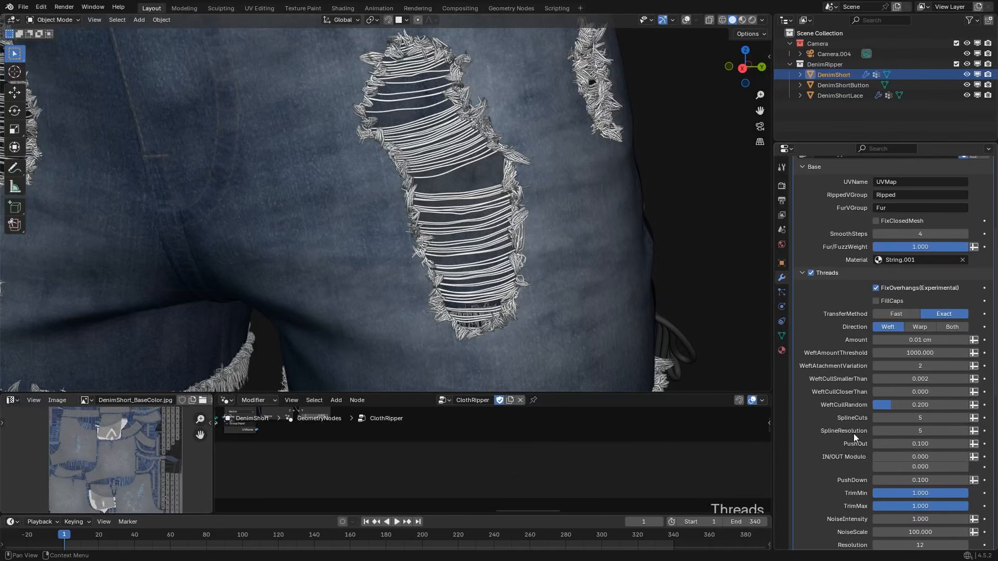
pyautogui.moveTo(915, 431); pyautogui.dragTo(915, 431)
pyautogui.write('3')
pyautogui.press('Return')
pyautogui.click(919, 430)
pyautogui.press('Return')
pyautogui.scroll(-1, 509, 259)
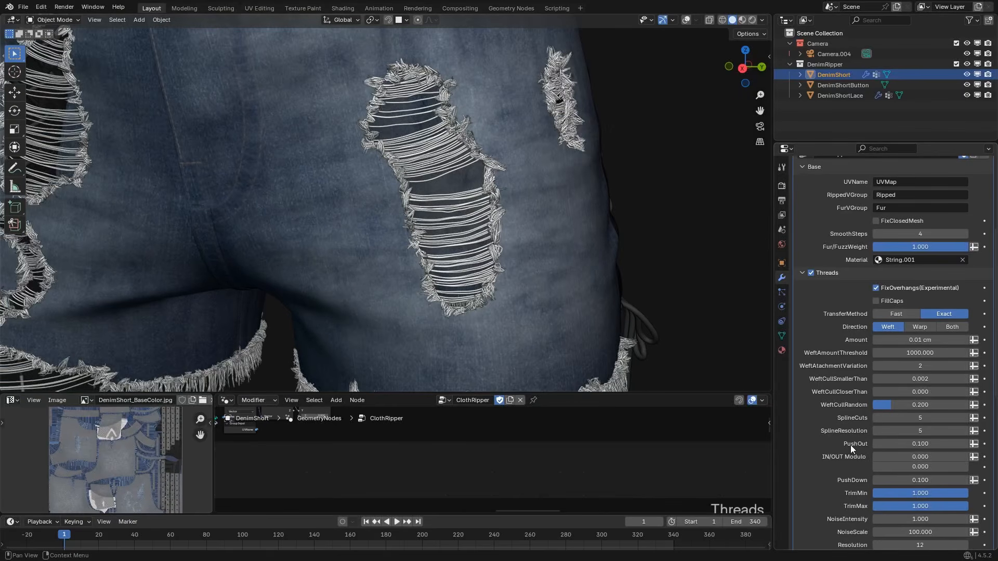
# Try a different PushOut value, check the rip and hem threads from the side, and restore PushOut to 0.1.
pyautogui.scroll(-1, 850, 445)
pyautogui.scroll(2, 523, 291)
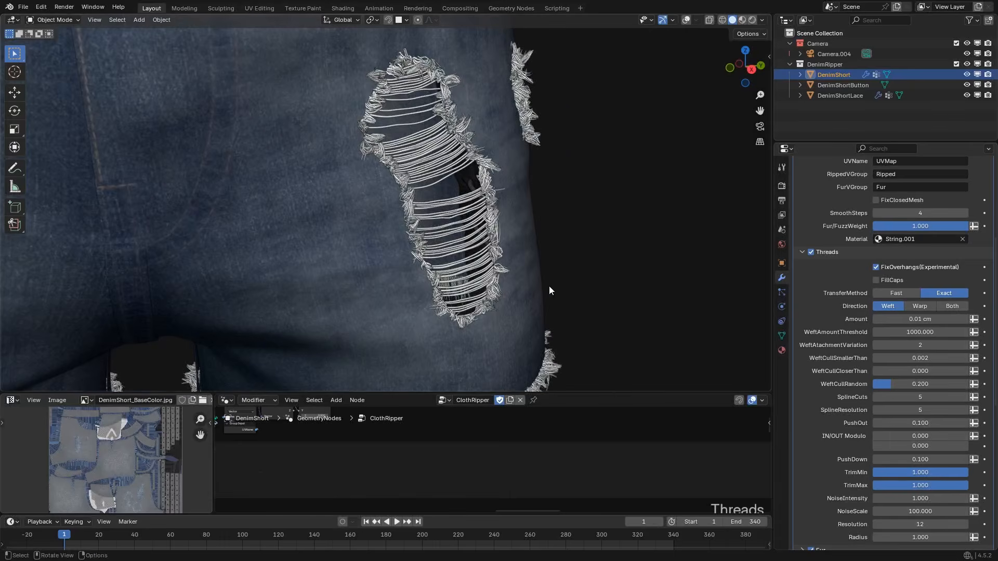
pyautogui.click(928, 423)
pyautogui.press('BackSpace')
pyautogui.press('BackSpace')
pyautogui.press('BackSpace')
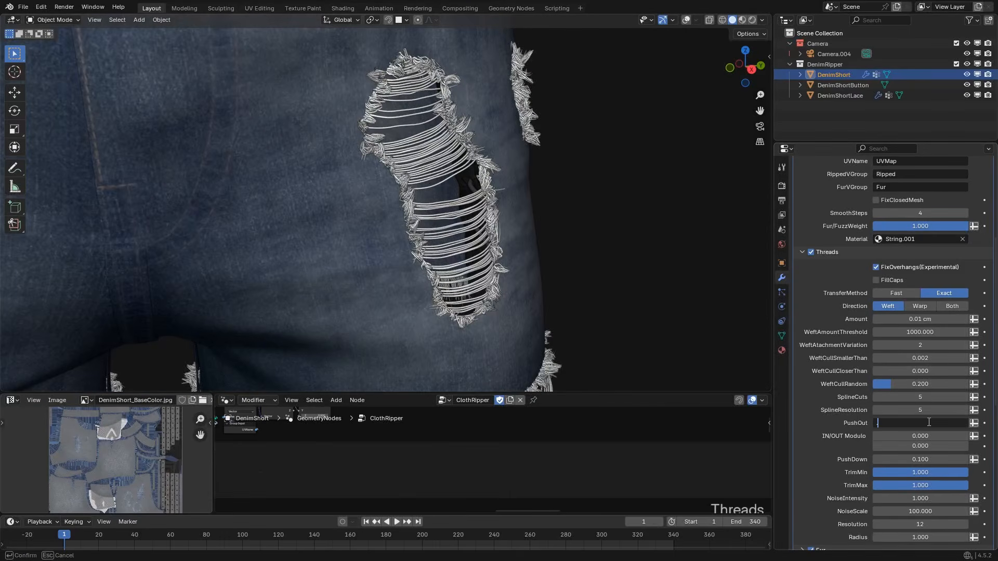
pyautogui.press('Return')
pyautogui.scroll(-4, 410, 304)
pyautogui.keyDown('shift'); pyautogui.moveTo(413, 295); pyautogui.dragTo(506, 283, button='middle'); pyautogui.keyUp('shift')
pyautogui.scroll(2, 448, 264)
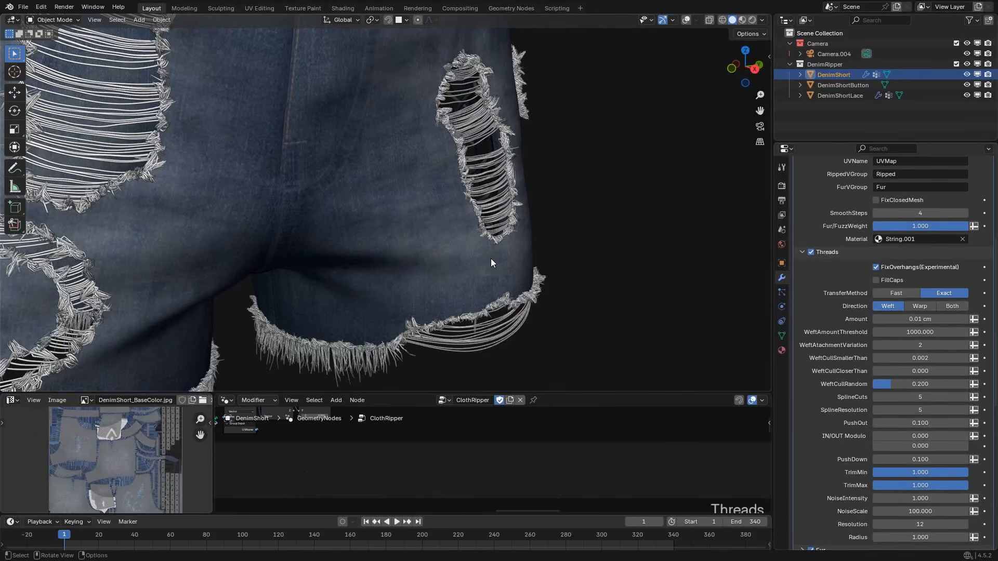
pyautogui.keyDown('shift'); pyautogui.moveTo(491, 258); pyautogui.dragTo(488, 283, button='middle'); pyautogui.keyUp('shift')
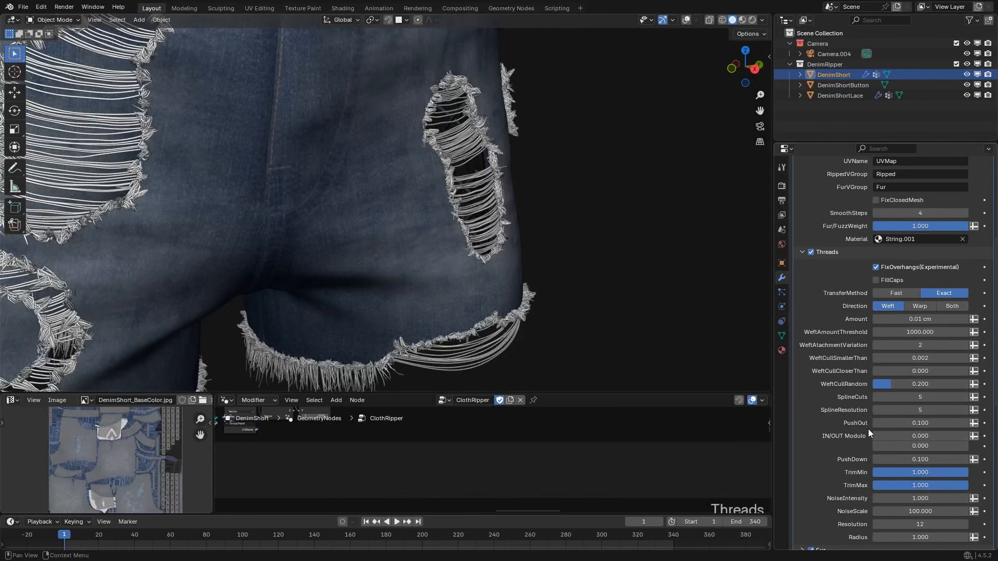
# Switch the thread Direction to Both and set the IN/OUT Modulo values to -0.2 and 0.2.
pyautogui.click(951, 306)
pyautogui.moveTo(439, 250)
pyautogui.mouseDown(button='middle')
pyautogui.moveTo(394, 238)
pyautogui.moveTo(422, 261)
pyautogui.mouseUp(button='middle')
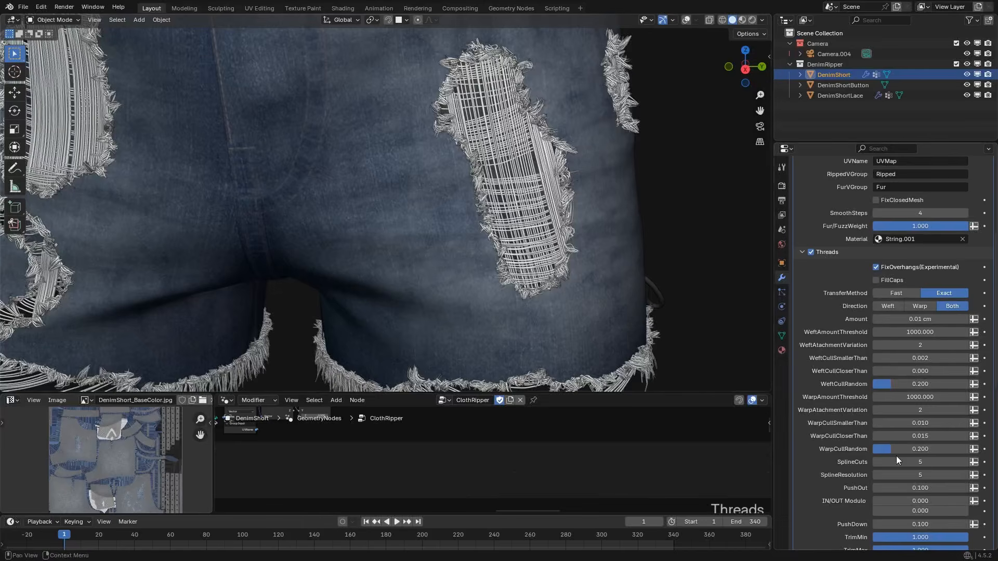
pyautogui.click(909, 511)
pyautogui.press('BackSpace')
pyautogui.write('.2')
pyautogui.press('Return')
pyautogui.click(909, 501)
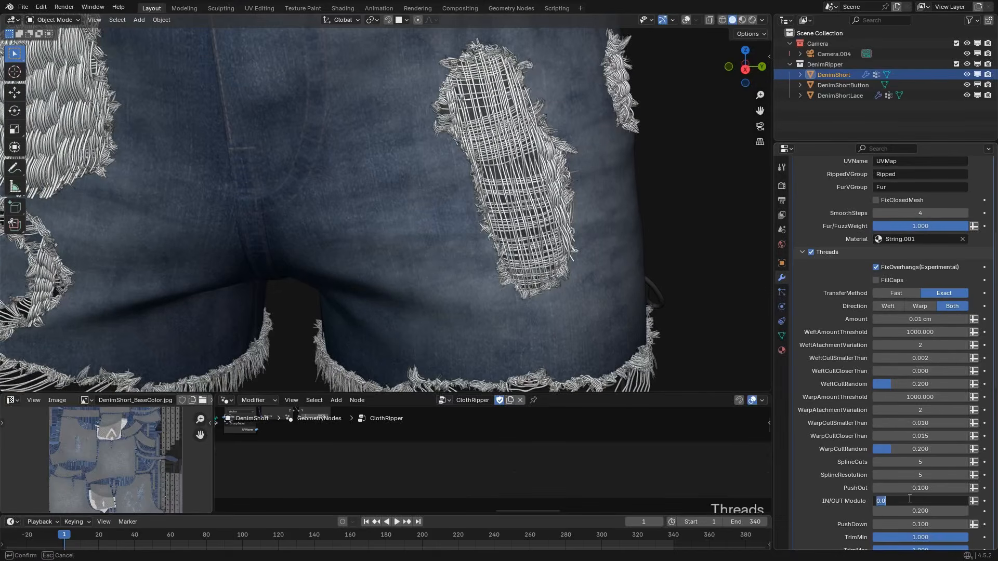
pyautogui.press('BackSpace')
pyautogui.write('-.2')
pyautogui.press('Return')
# Examine the interwoven weft and warp threads in the rips and hems from several angles and distances.
pyautogui.scroll(-1, 520, 301)
pyautogui.moveTo(507, 284); pyautogui.dragTo(480, 273, button='middle')
pyautogui.moveTo(466, 175); pyautogui.dragTo(421, 238, button='middle')
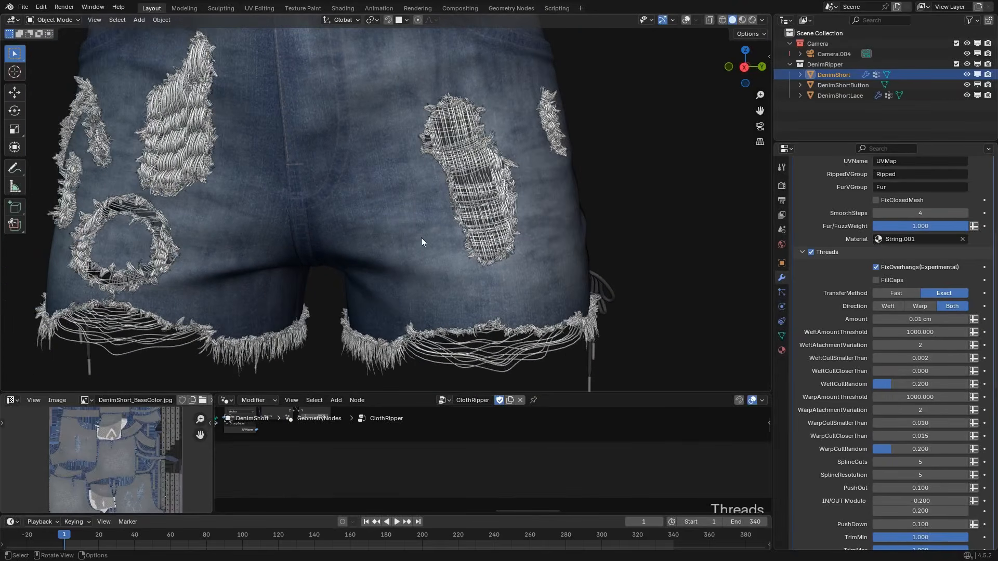
pyautogui.scroll(-1, 831, 506)
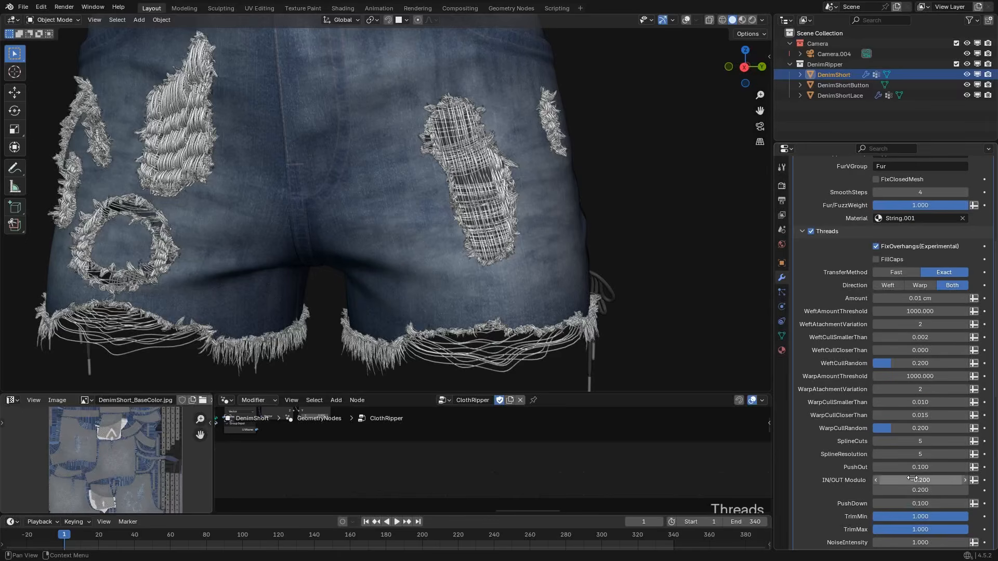
pyautogui.moveTo(408, 215)
pyautogui.mouseDown(button='middle')
pyautogui.moveTo(425, 221)
pyautogui.moveTo(416, 227)
pyautogui.mouseUp(button='middle')
pyautogui.scroll(-1, 407, 228)
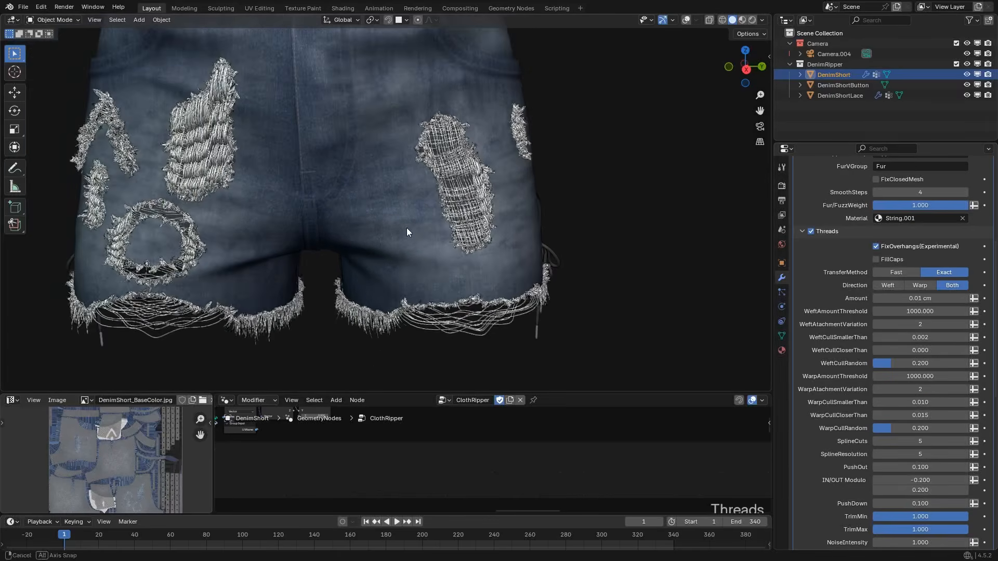
pyautogui.scroll(1, 450, 229)
pyautogui.scroll(-1, 485, 232)
pyautogui.scroll(-6, 442, 226)
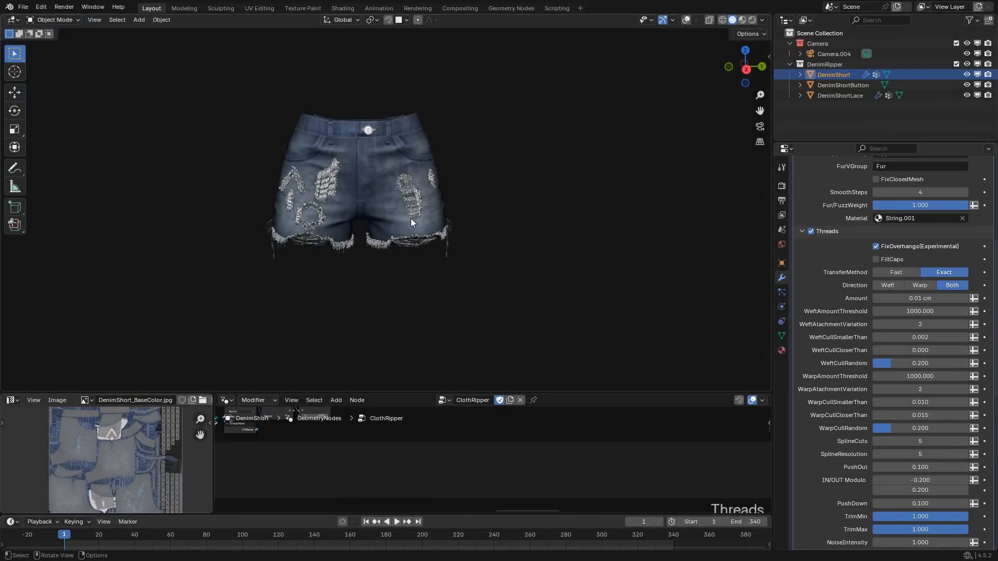
pyautogui.scroll(8, 389, 217)
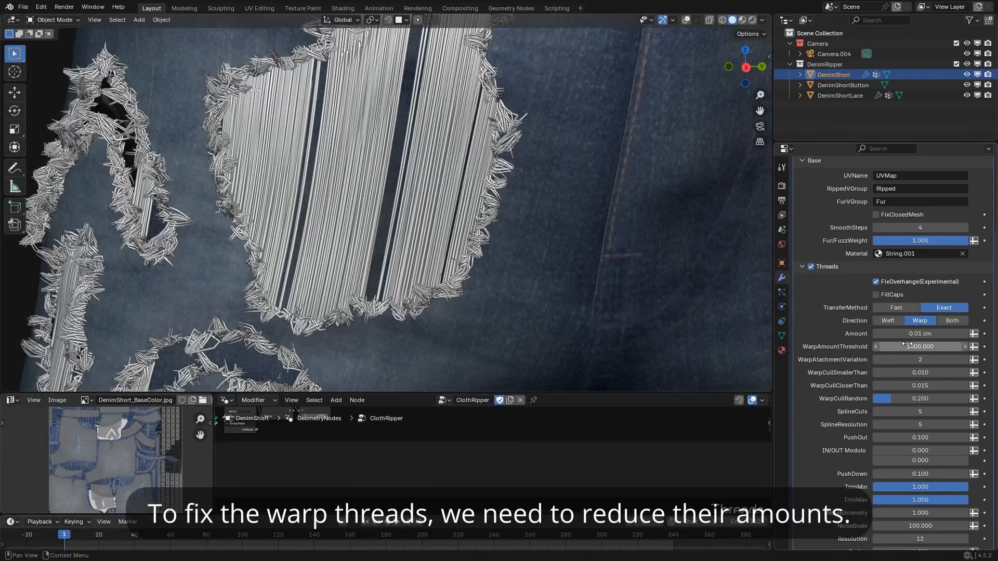
# Set WarpAmountThreshold to 500 and the thread Amount to 0.05 cm to thin out the warp threads.
pyautogui.click(909, 346)
pyautogui.write('5')
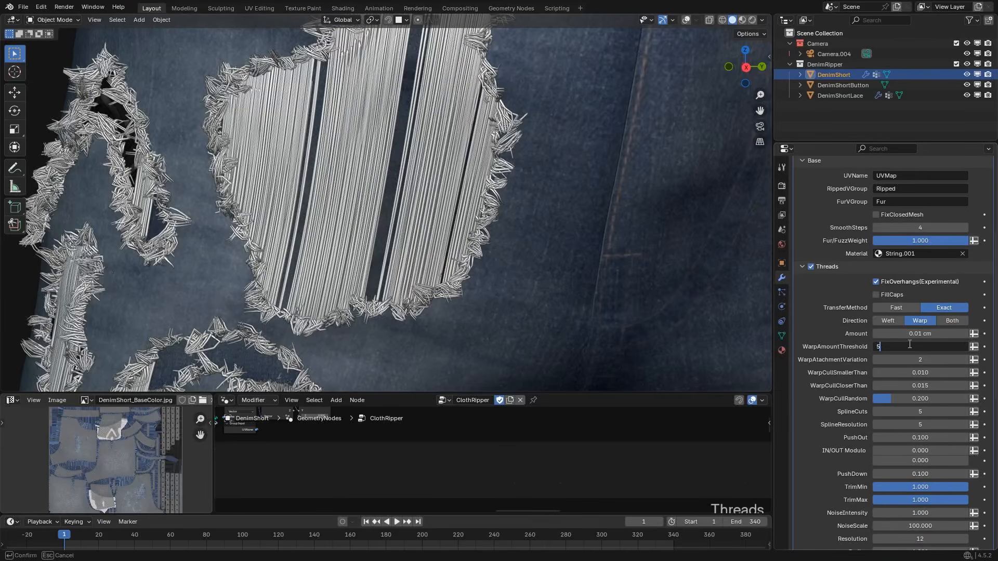
pyautogui.write('00')
pyautogui.click(913, 333)
pyautogui.write('.05')
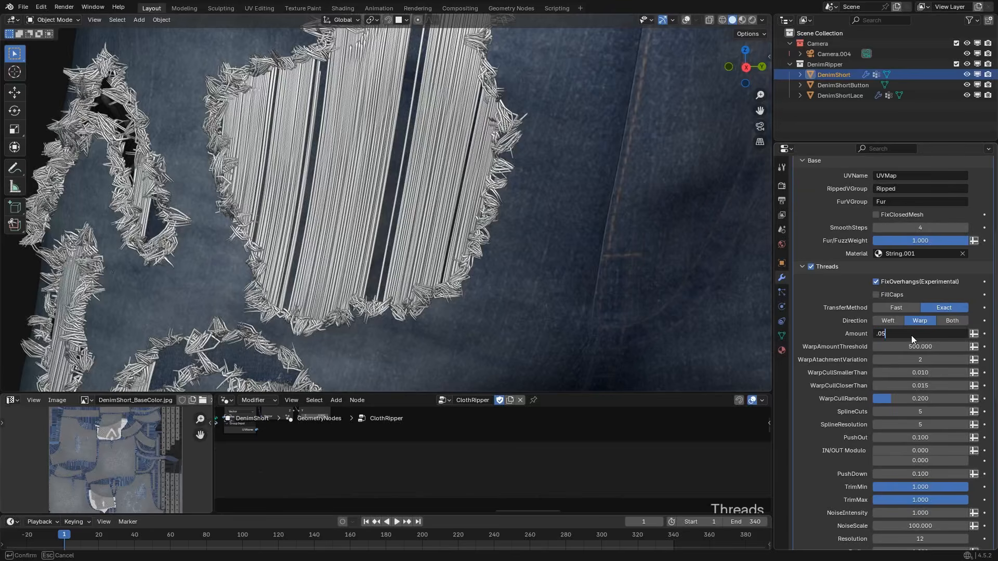
pyautogui.press('Return')
# Set the thread Amount to 0.1 cm and check the warp threads across the rips.
pyautogui.click(909, 333)
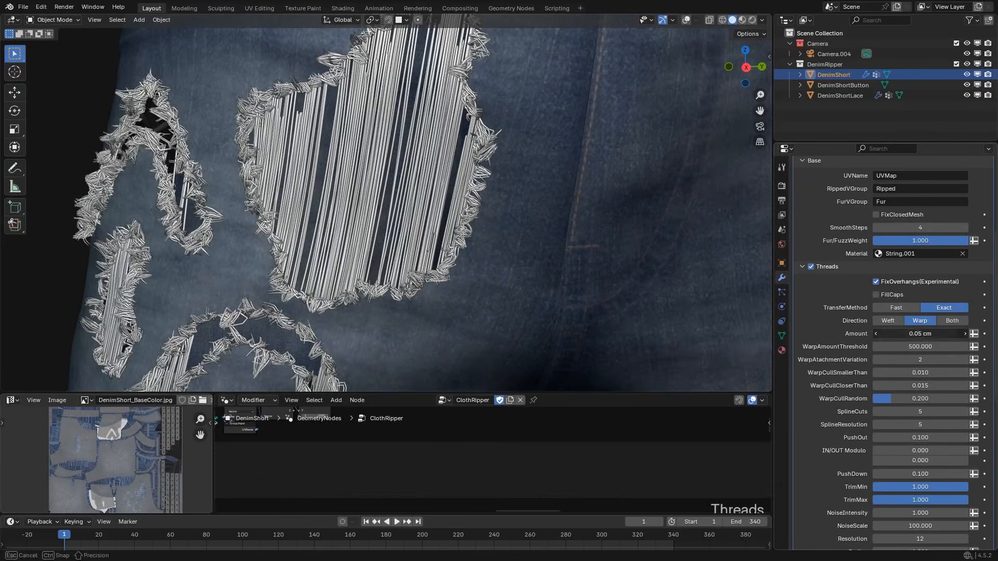
pyautogui.write('.1')
pyautogui.press('Return')
pyautogui.scroll(-6, 520, 217)
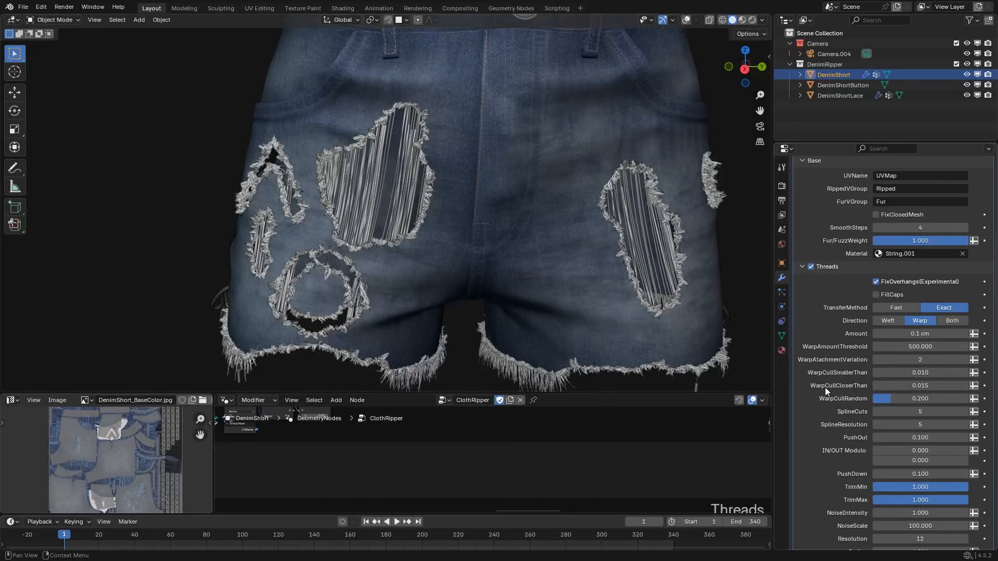
pyautogui.scroll(3, 599, 312)
pyautogui.scroll(-2, 878, 392)
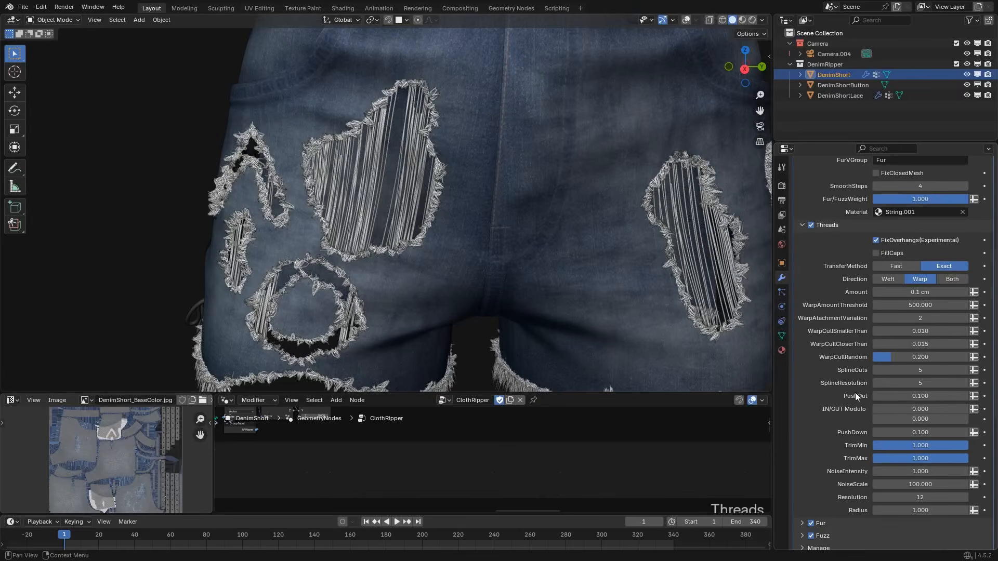
# Set the thread Direction to Both and the IN/OUT Modulo values to -0.1 and 0.1 for a subtle weave.
pyautogui.click(947, 282)
pyautogui.scroll(-3, 597, 281)
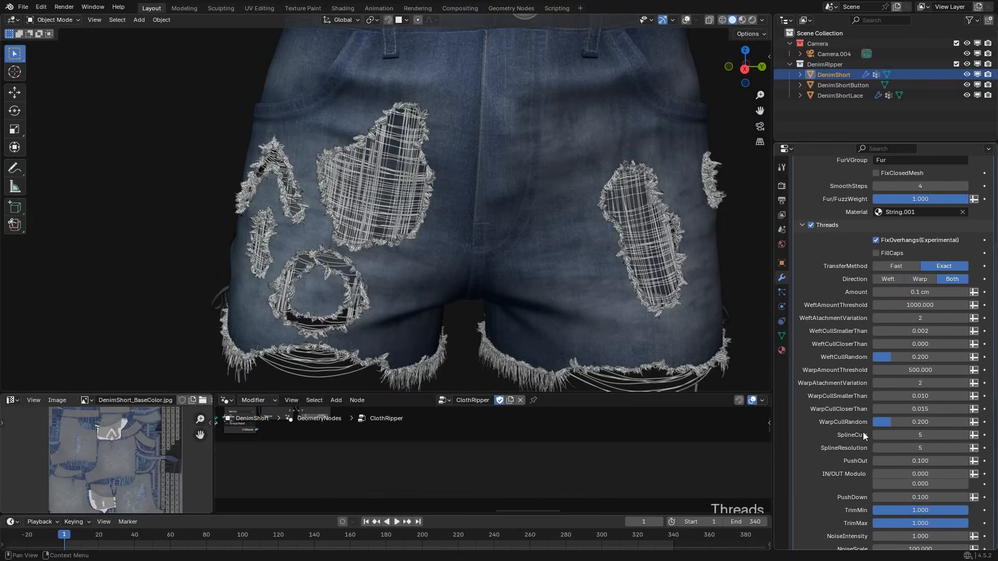
pyautogui.click(909, 474)
pyautogui.write('.2')
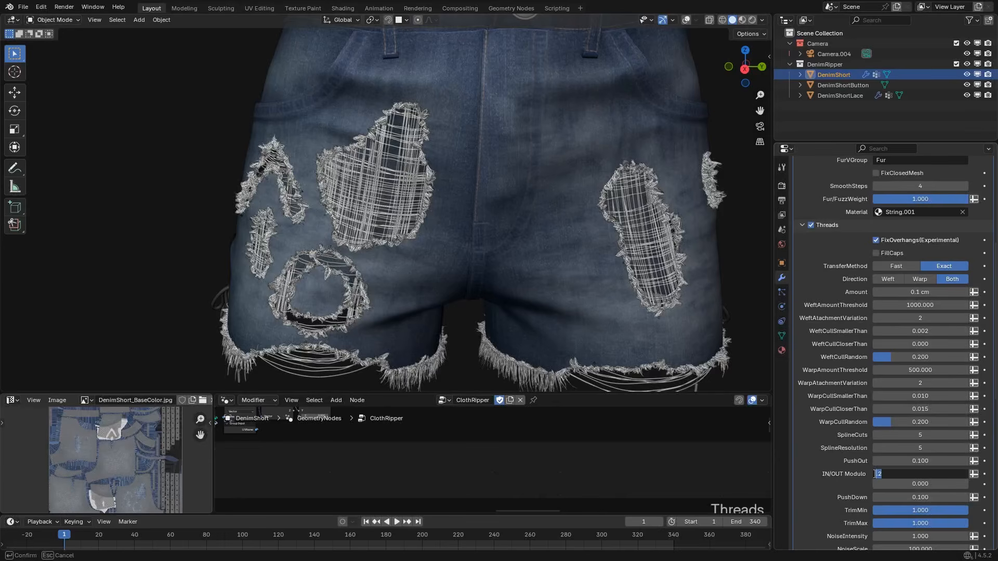
pyautogui.press('BackSpace')
pyautogui.press('Return')
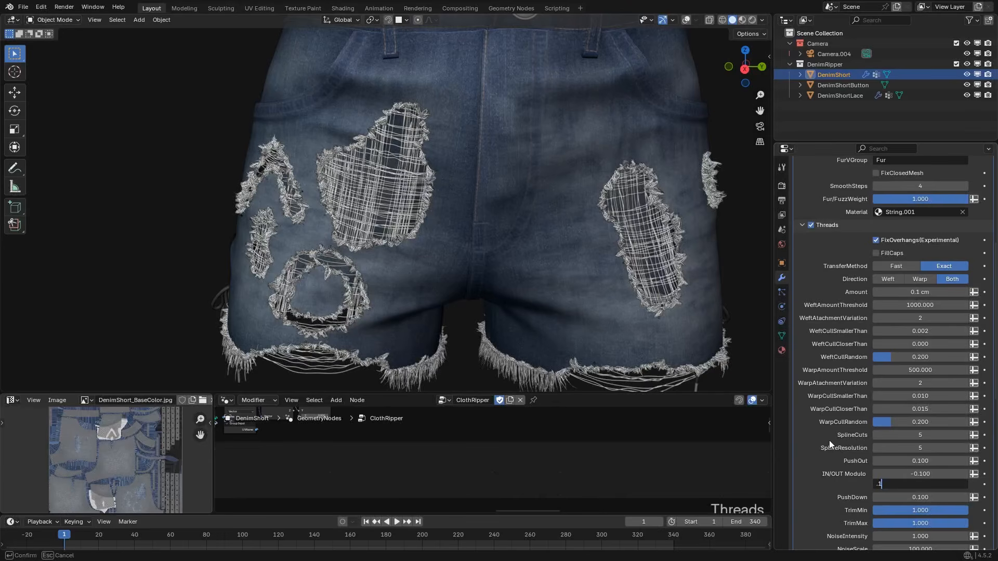
pyautogui.scroll(-1, 497, 228)
pyautogui.scroll(-1, 535, 248)
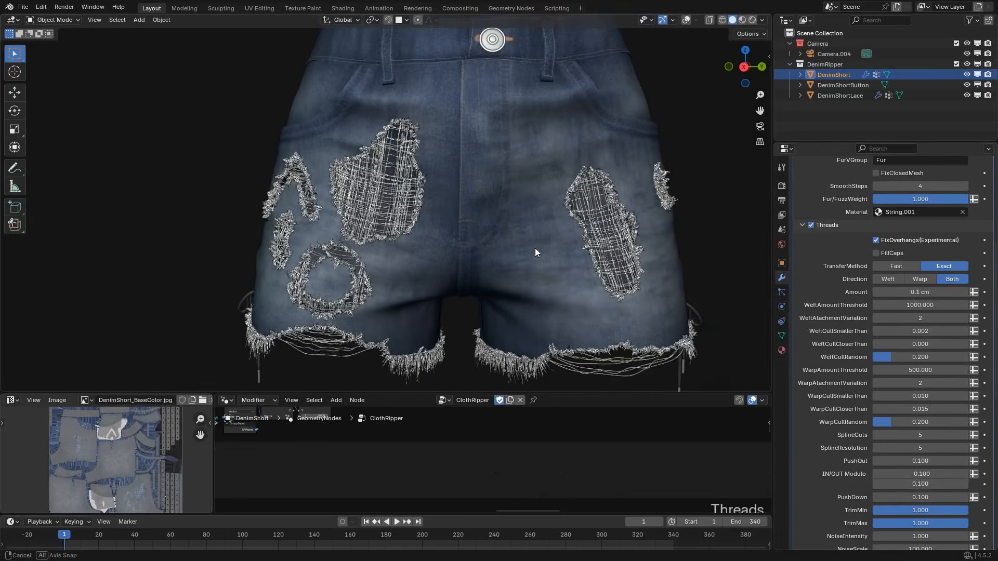
pyautogui.scroll(-2, 841, 471)
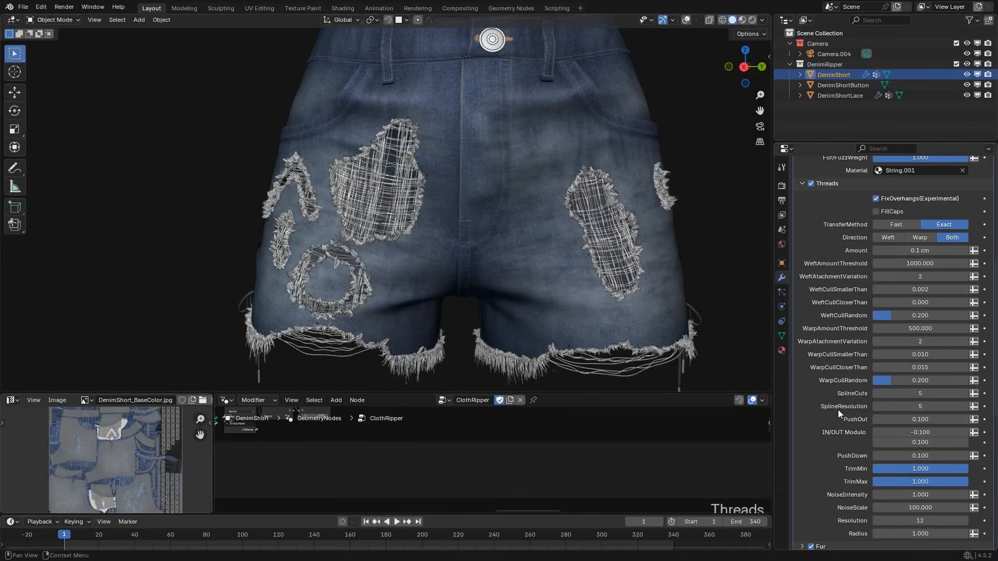
# Set the threads' TrimMin to 0.5 and TrimMax to 0.2.
pyautogui.click(938, 469)
pyautogui.write('0.5')
pyautogui.press('Return')
pyautogui.click(921, 482)
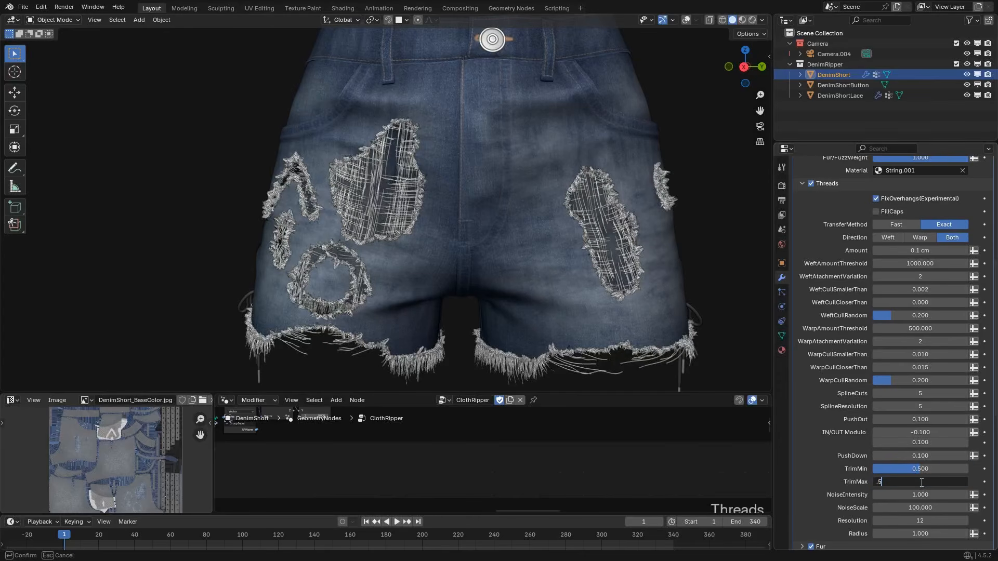
pyautogui.write('.2')
pyautogui.press('Return')
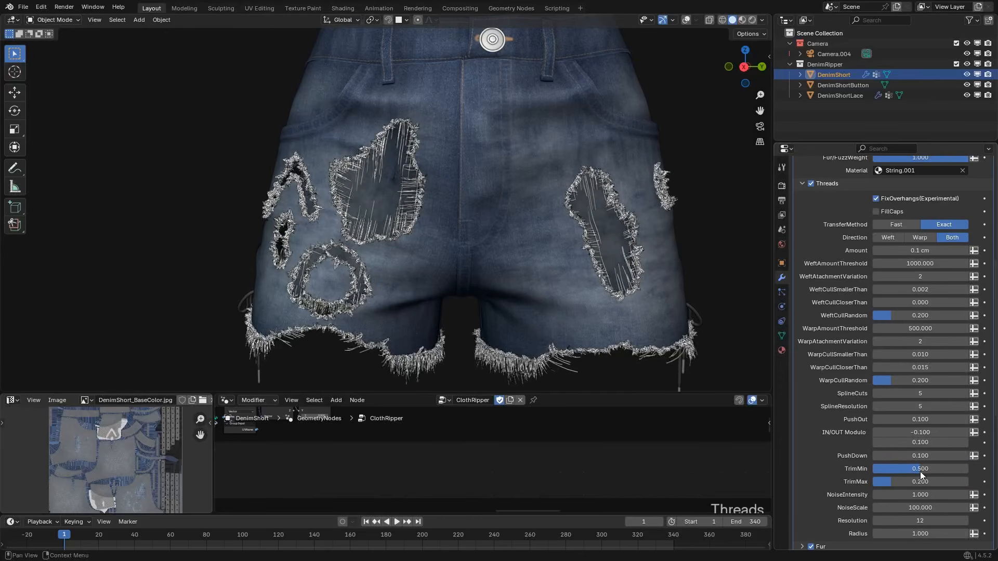
# Set the threads' TrimMin to 0.2 and TrimMax to 0.5 for torn threads of varying length.
pyautogui.click(920, 470)
pyautogui.write('.2')
pyautogui.press('Return')
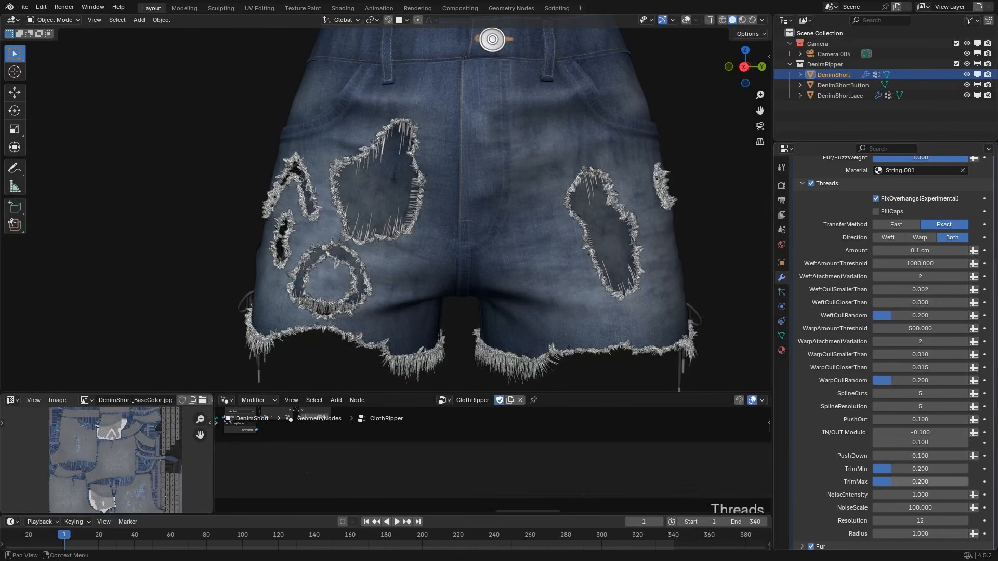
pyautogui.click(921, 481)
pyautogui.write('.5')
pyautogui.press('Return')
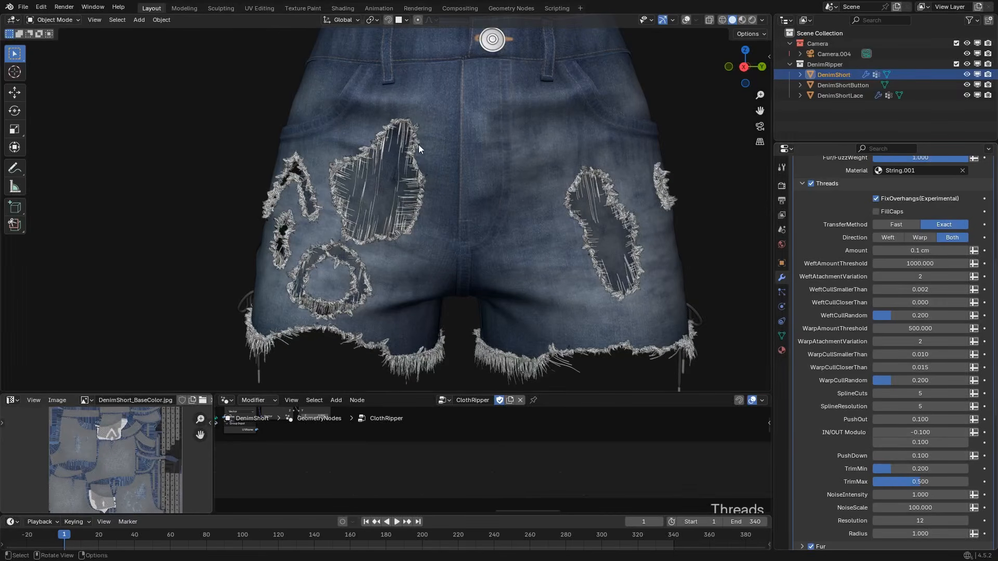
# Restore the threads' TrimMax and TrimMin to 1 for full-length threads.
pyautogui.click(933, 482)
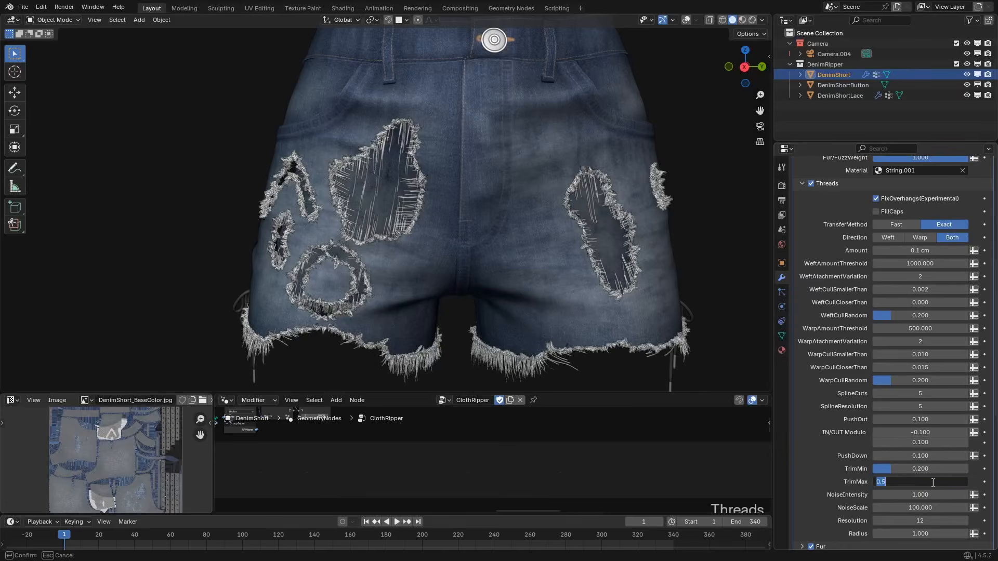
pyautogui.write('1')
pyautogui.press('Return')
pyautogui.click(924, 469)
pyautogui.write('1')
pyautogui.press('Return')
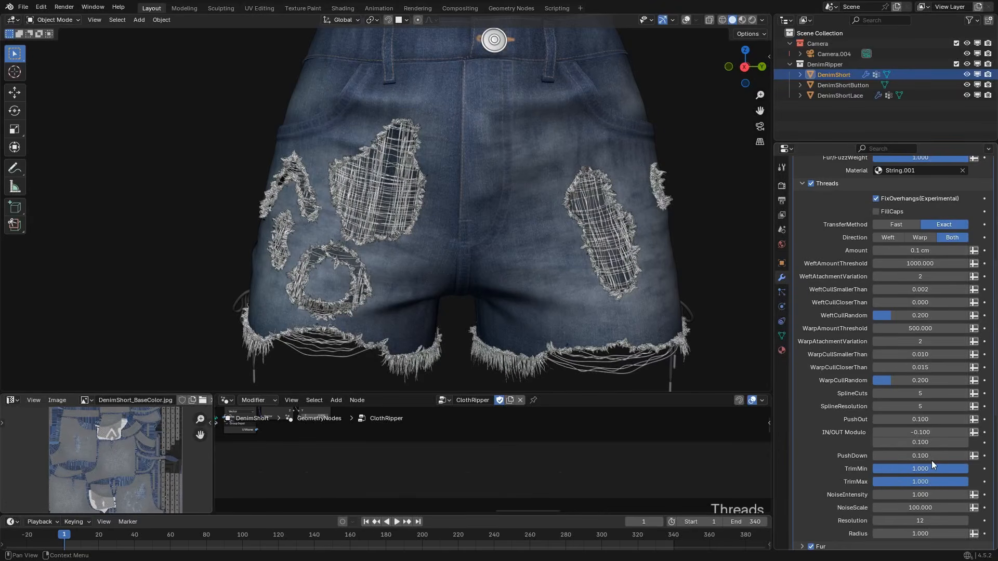
# Set the thread Direction to Weft and the thread Amount to 0.01 cm.
pyautogui.scroll(-1, 861, 456)
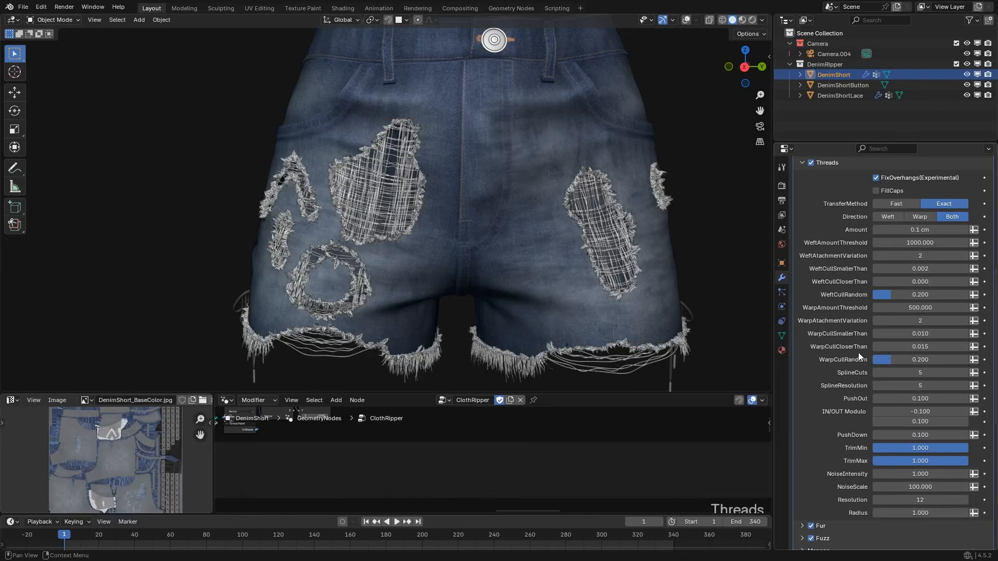
pyautogui.scroll(2, 858, 353)
pyautogui.click(887, 261)
pyautogui.moveTo(672, 303); pyautogui.dragTo(705, 333, button='middle')
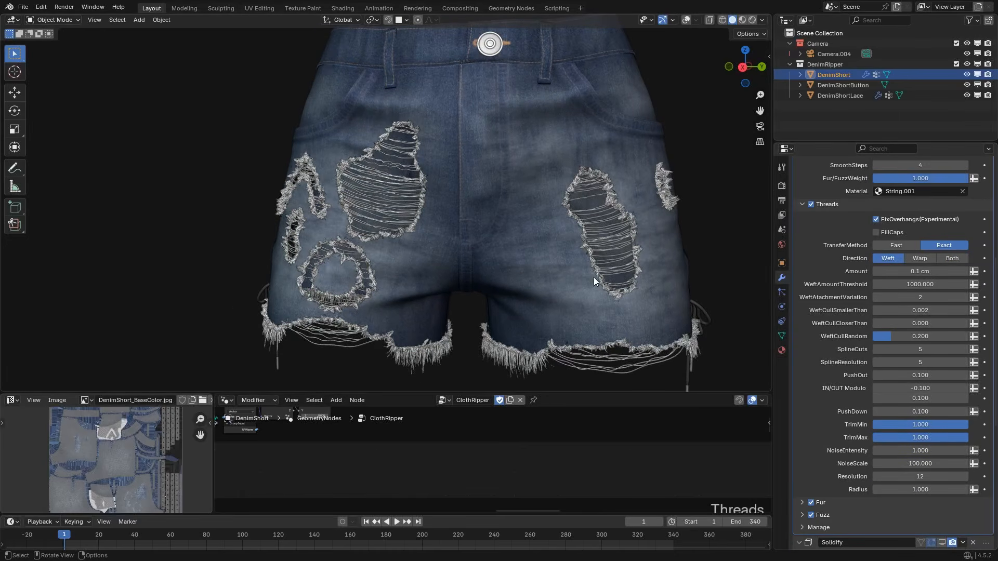
pyautogui.scroll(3, 471, 239)
pyautogui.click(929, 272)
pyautogui.write('.01')
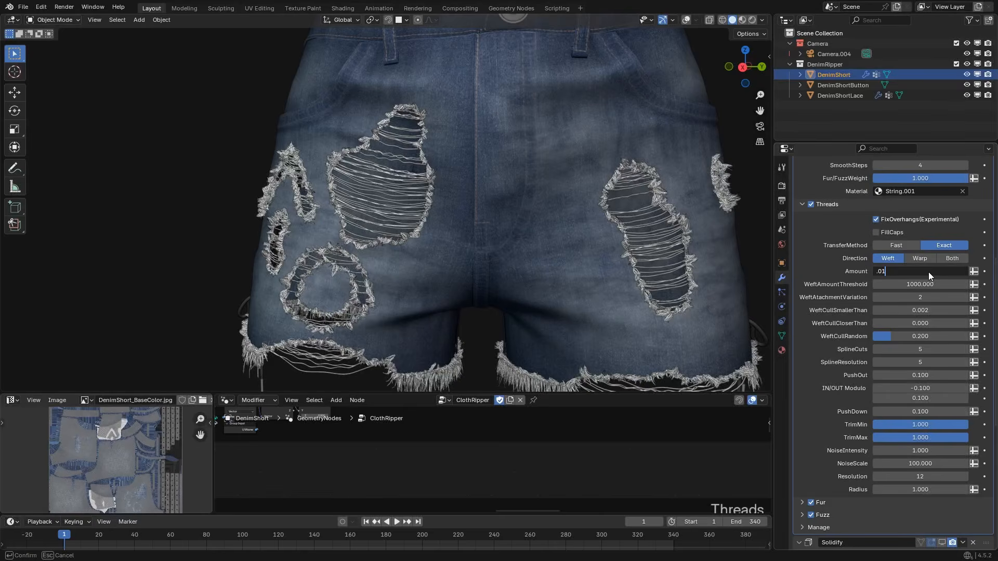
pyautogui.press('Return')
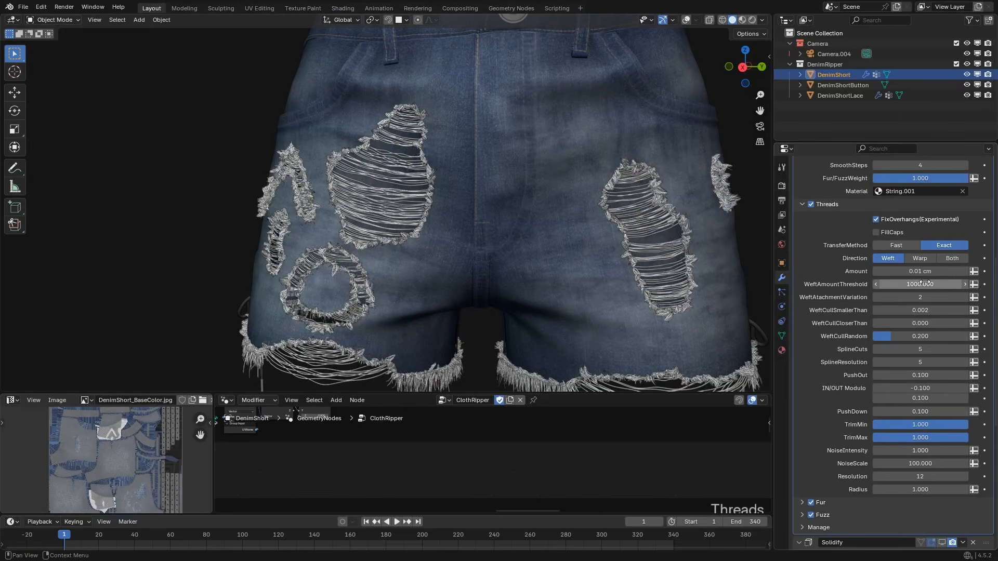
# Set the threads' NoiseIntensity to 5.
pyautogui.scroll(-1, 865, 371)
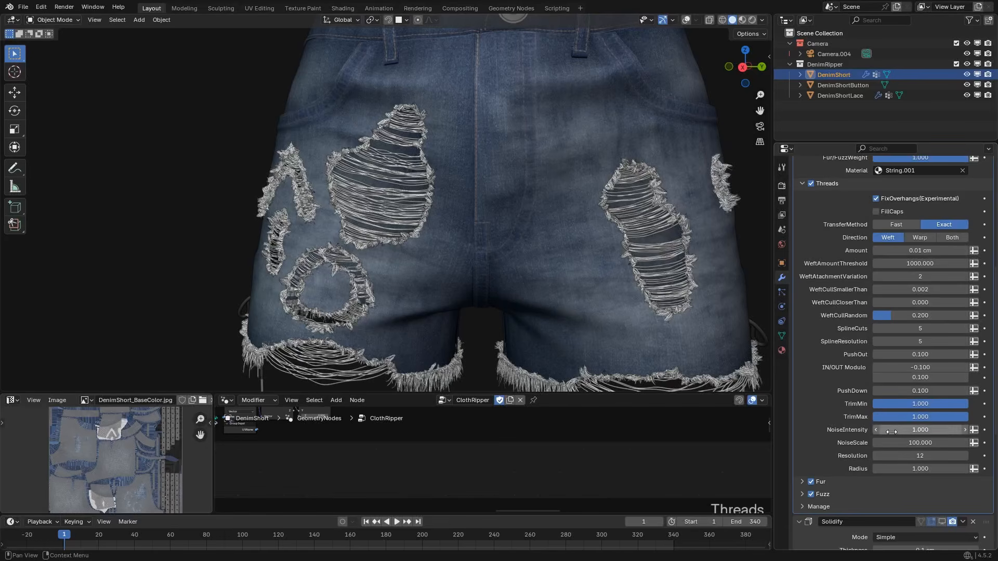
pyautogui.click(907, 430)
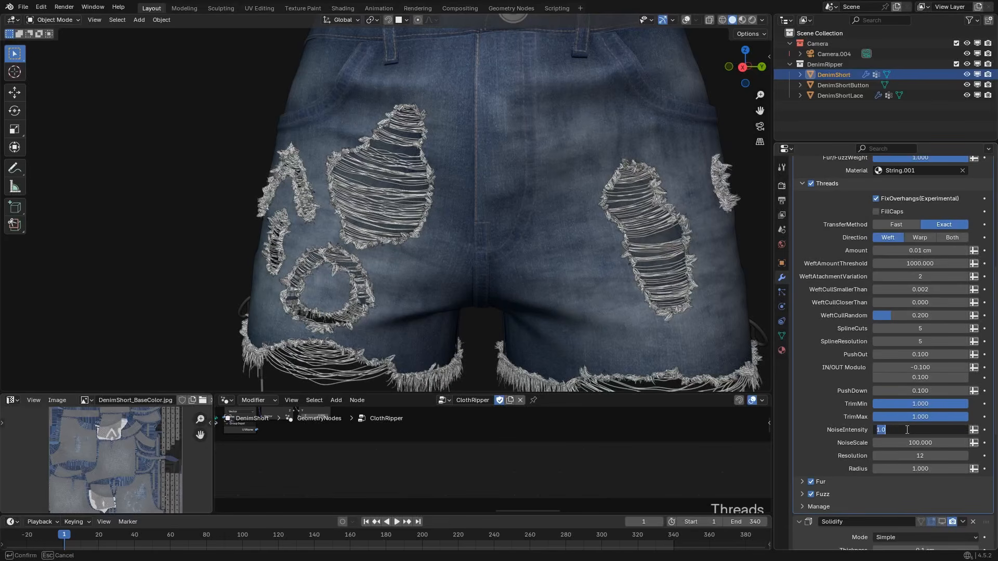
pyautogui.write('5')
pyautogui.press('Return')
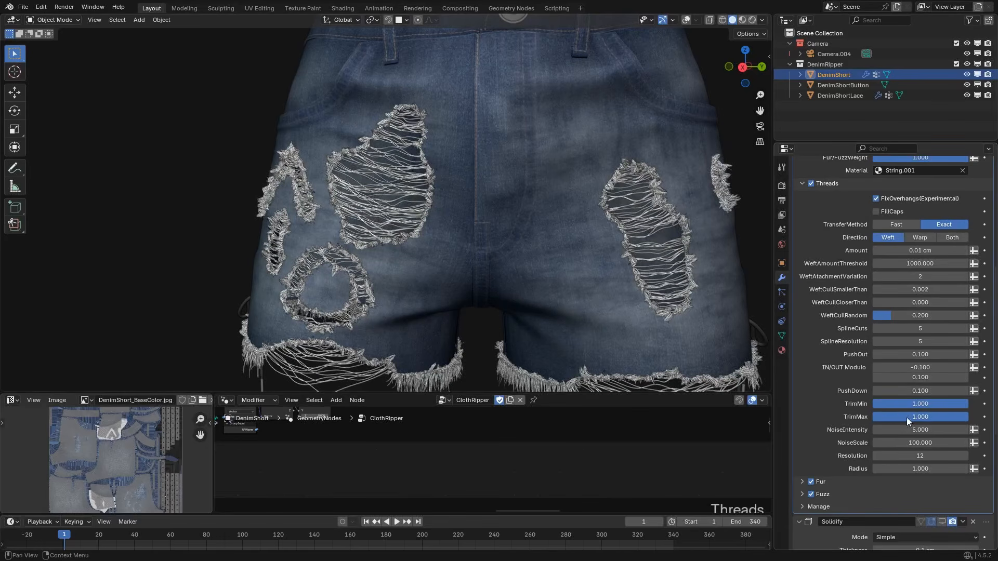
# Try SplineCuts at 10 on the noisy threads and restore it to 5.
pyautogui.click(883, 329)
pyautogui.press('Return')
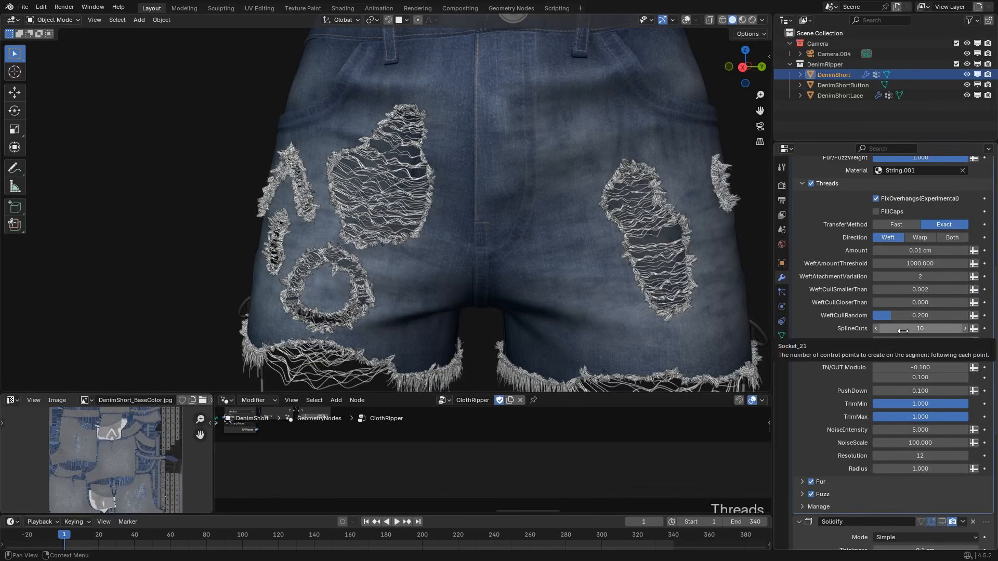
pyautogui.click(925, 329)
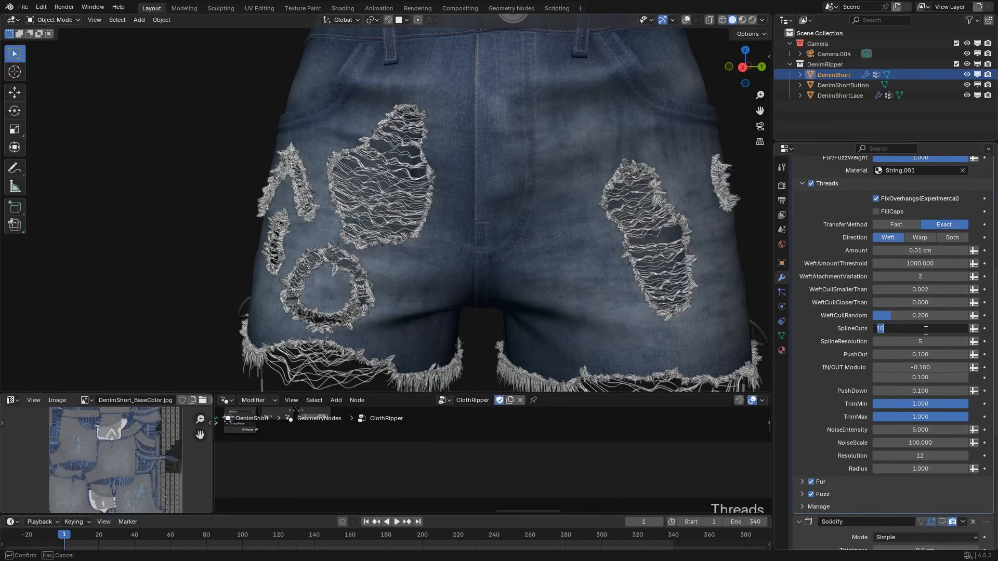
pyautogui.write('5')
pyautogui.press('Return')
# Set the threads' NoiseIntensity to 10 and check the tangled threads across the shorts.
pyautogui.click(923, 429)
pyautogui.write('10')
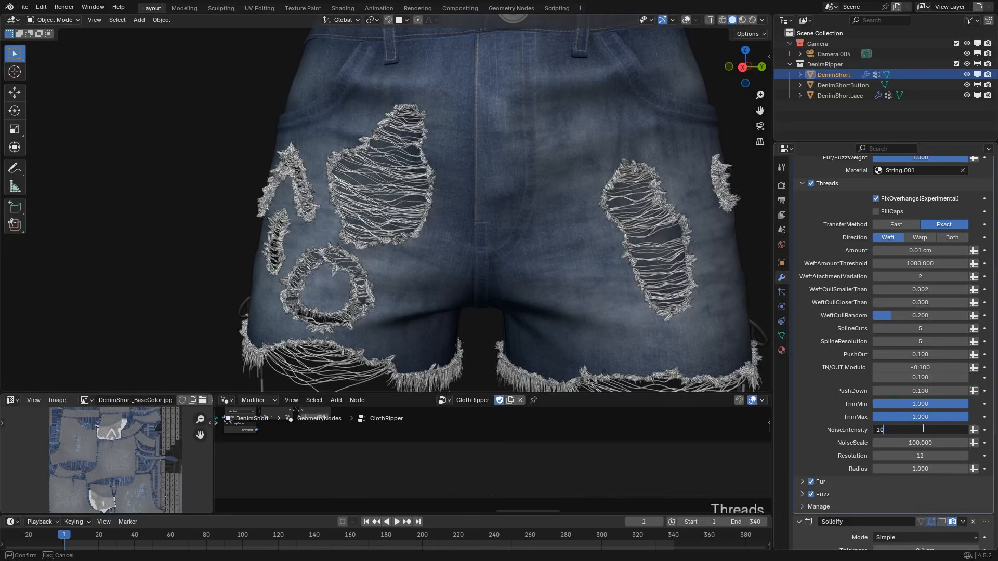
pyautogui.press('Return')
pyautogui.scroll(-3, 532, 285)
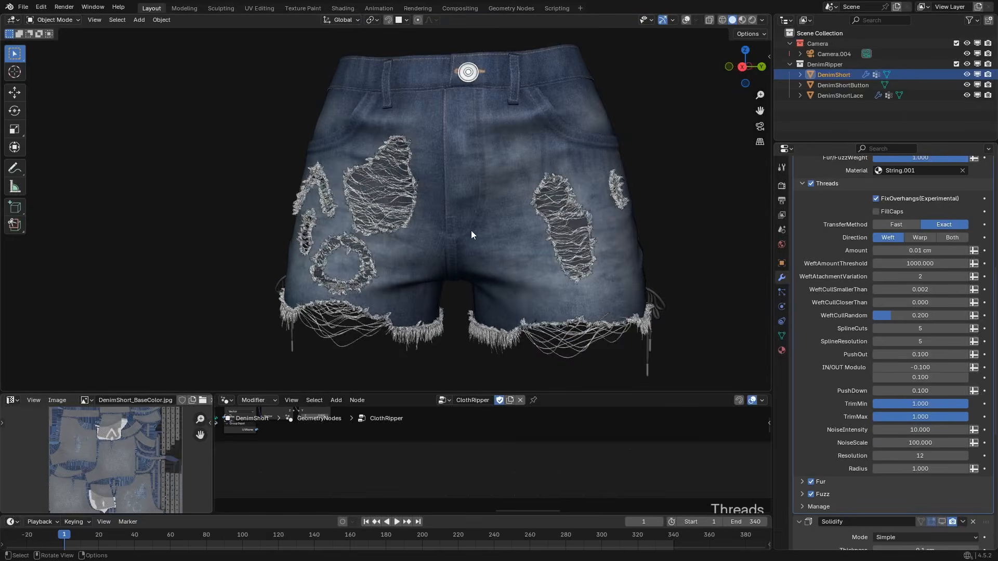
pyautogui.scroll(2, 534, 279)
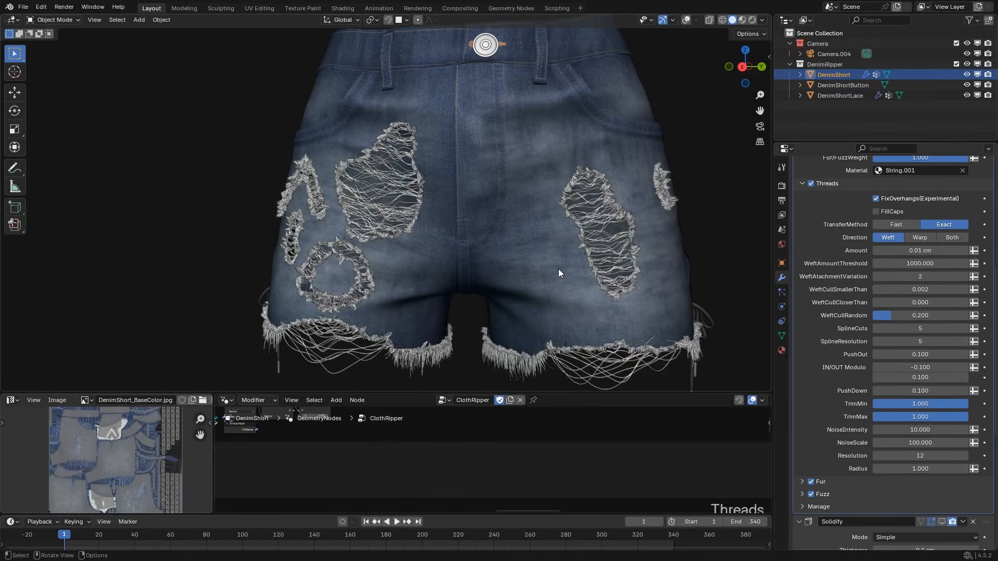
# Set the threads' NoiseIntensity to 2.
pyautogui.click(909, 432)
pyautogui.write('2')
pyautogui.press('Return')
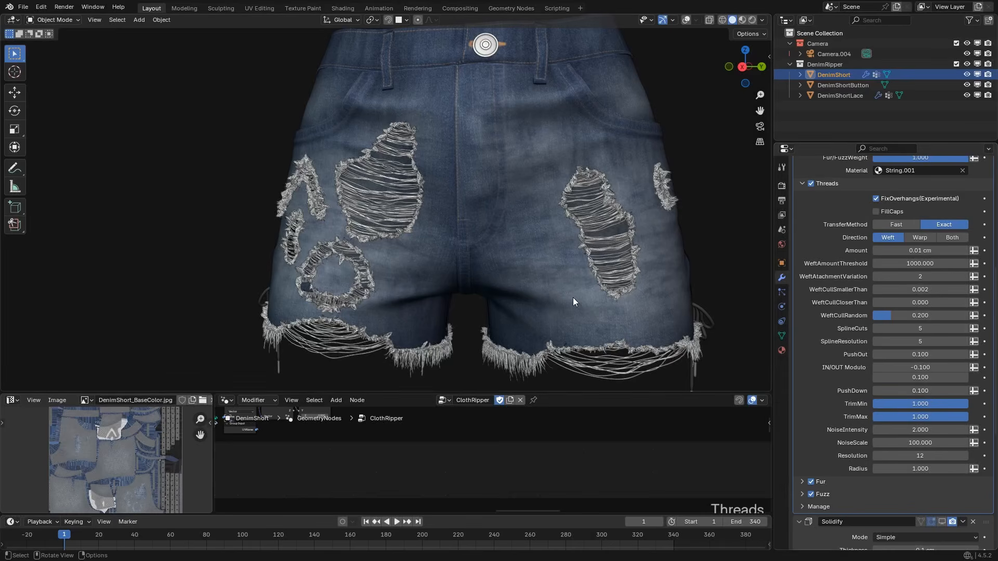
# Set the thread Resolution to 3 to reduce the sides of the thread tubes.
pyautogui.scroll(10, 377, 224)
pyautogui.moveTo(548, 265); pyautogui.dragTo(472, 286, button='middle')
pyautogui.scroll(-7, 591, 263)
pyautogui.scroll(3, 234, 179)
pyautogui.scroll(4, 469, 263)
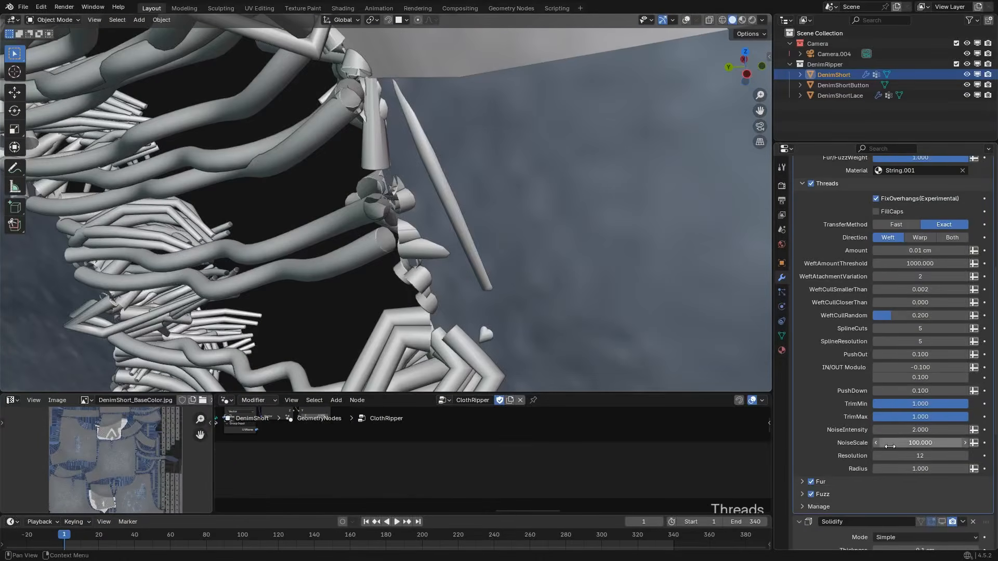
pyautogui.click(915, 455)
pyautogui.write('3')
pyautogui.press('Return')
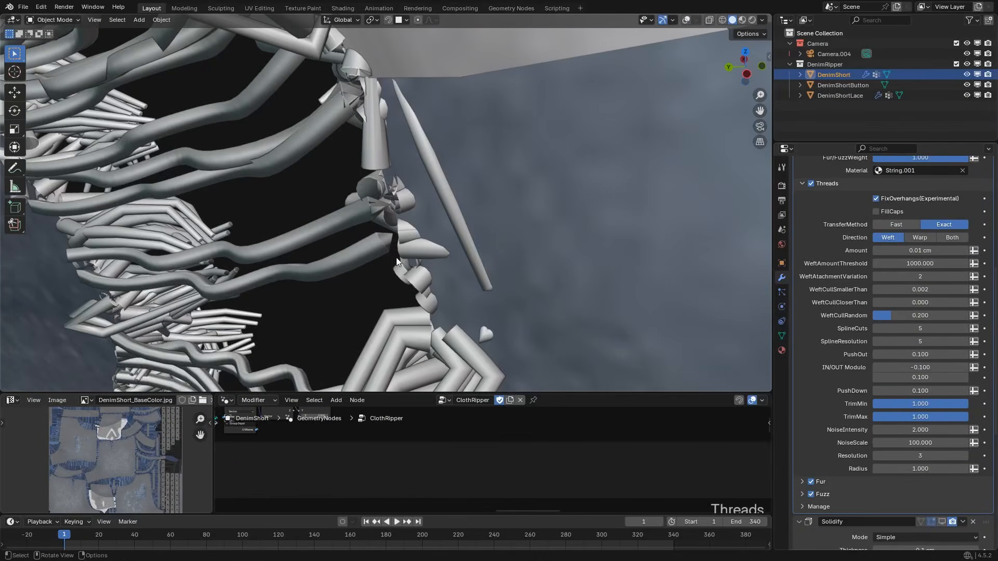
# Compare the thread tubes at Resolution 12 and at Resolution 3 in close-up.
pyautogui.moveTo(396, 257); pyautogui.dragTo(310, 209, button='middle')
pyautogui.click(907, 457)
pyautogui.write('12')
pyautogui.press('Return')
pyautogui.click(915, 456)
pyautogui.write('3')
pyautogui.press('Return')
# Switch the thread Resolution to 12 and back to 3 to compare the rips from a distance.
pyautogui.scroll(-8, 330, 214)
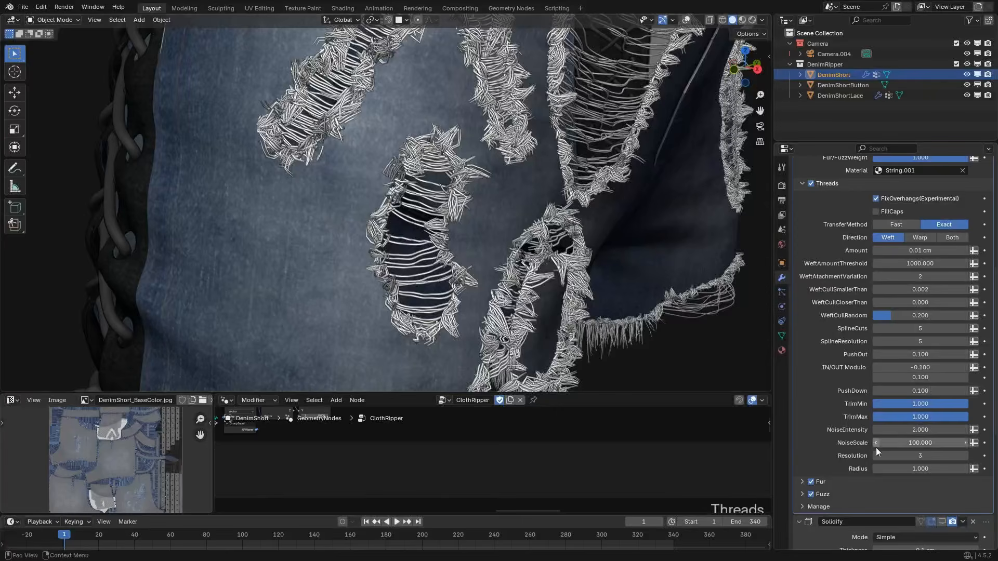
pyautogui.click(908, 456)
pyautogui.write('12')
pyautogui.press('Return')
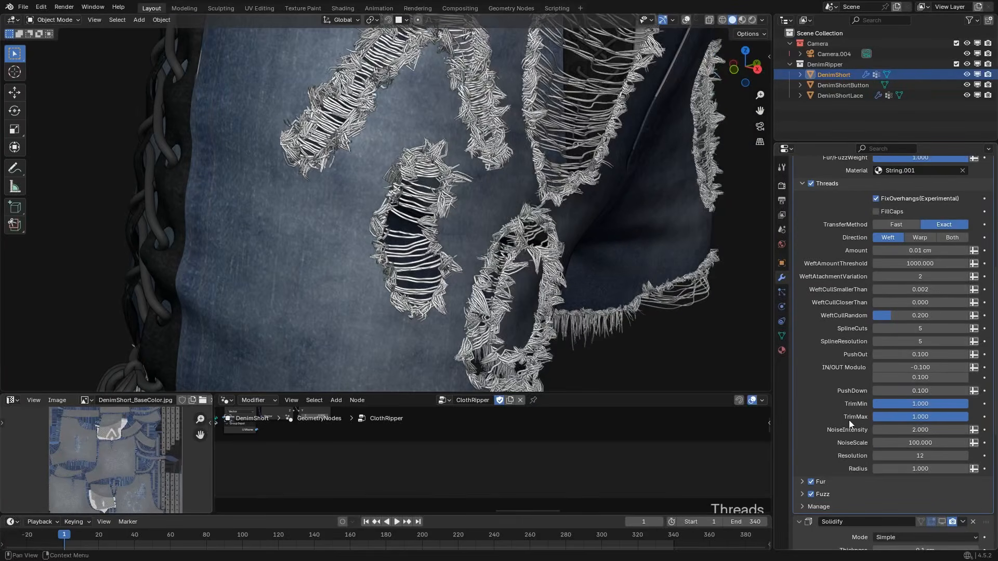
pyautogui.click(915, 456)
pyautogui.write('3')
pyautogui.press('Return')
pyautogui.scroll(-10, 466, 228)
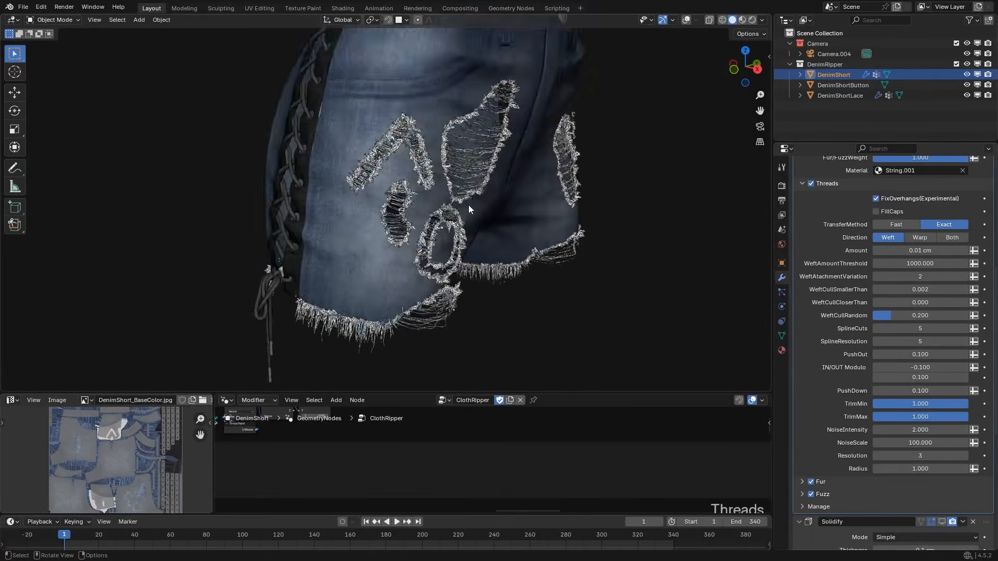
# Restore the thread Resolution to 12.
pyautogui.scroll(10, 433, 198)
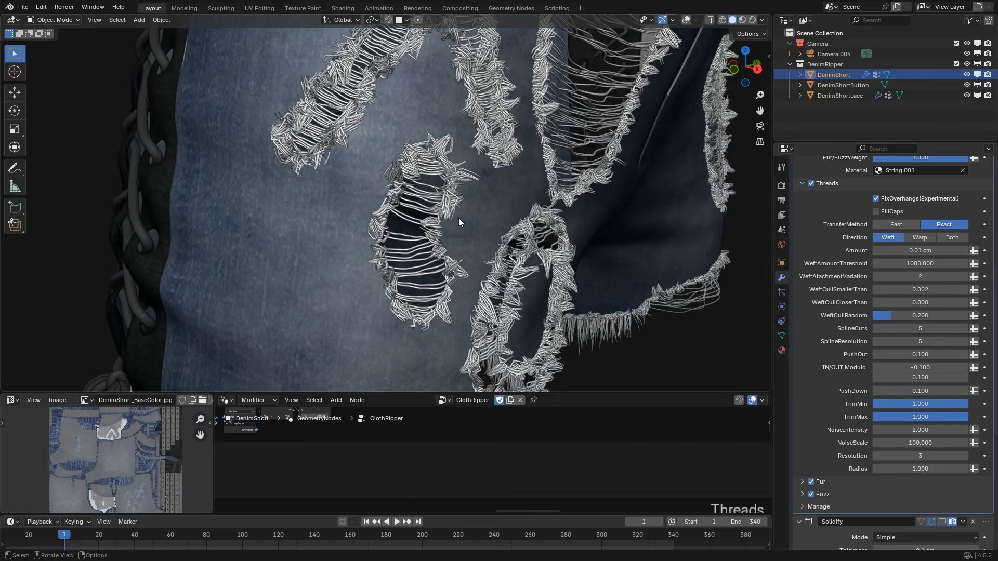
pyautogui.click(910, 456)
pyautogui.write('12')
pyautogui.press('Return')
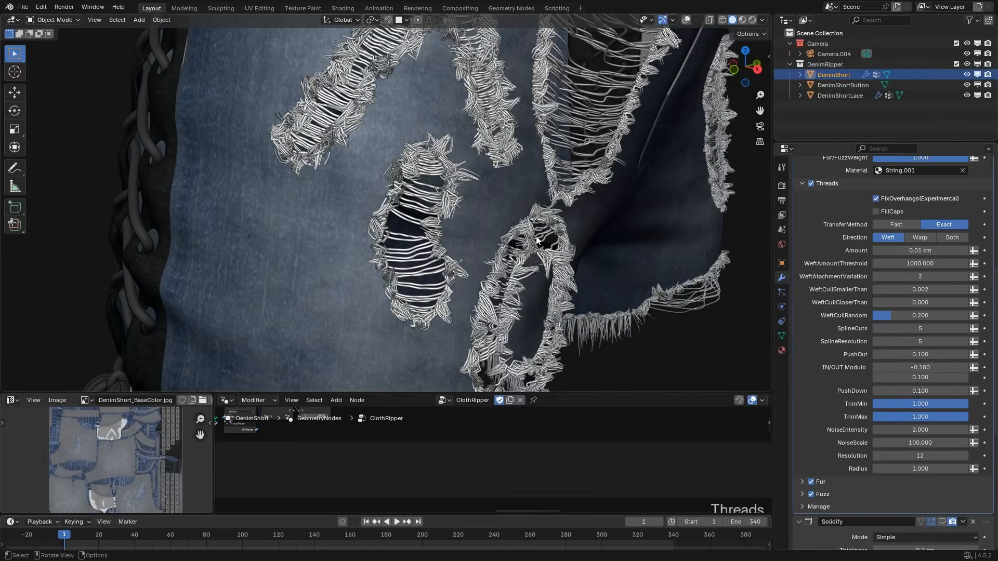
pyautogui.scroll(-6, 552, 214)
pyautogui.moveTo(551, 213); pyautogui.dragTo(491, 258, button='middle')
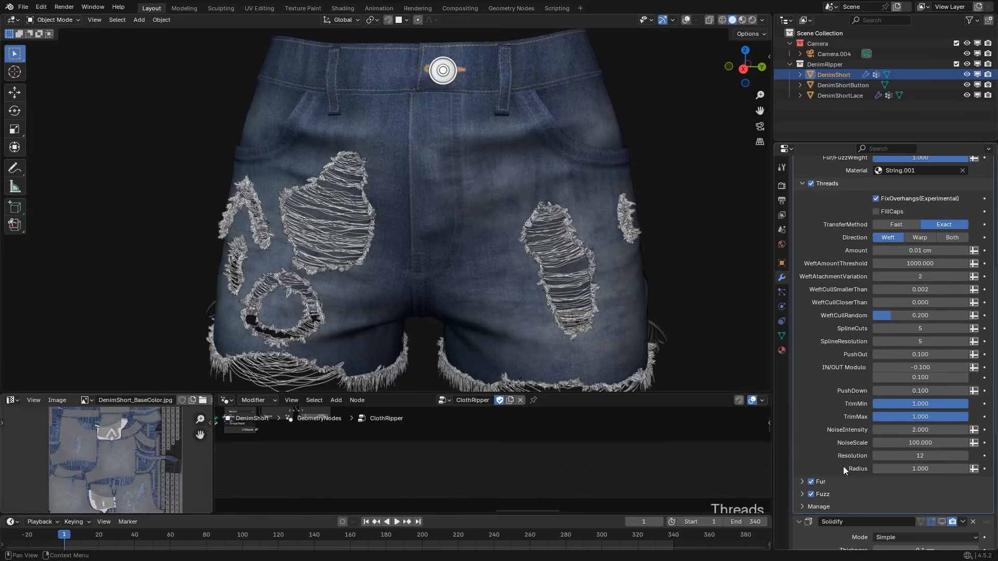
# Try a thread Radius of 0.2 and restore it to 1.
pyautogui.click(901, 469)
pyautogui.write('.2')
pyautogui.press('Return')
pyautogui.click(901, 468)
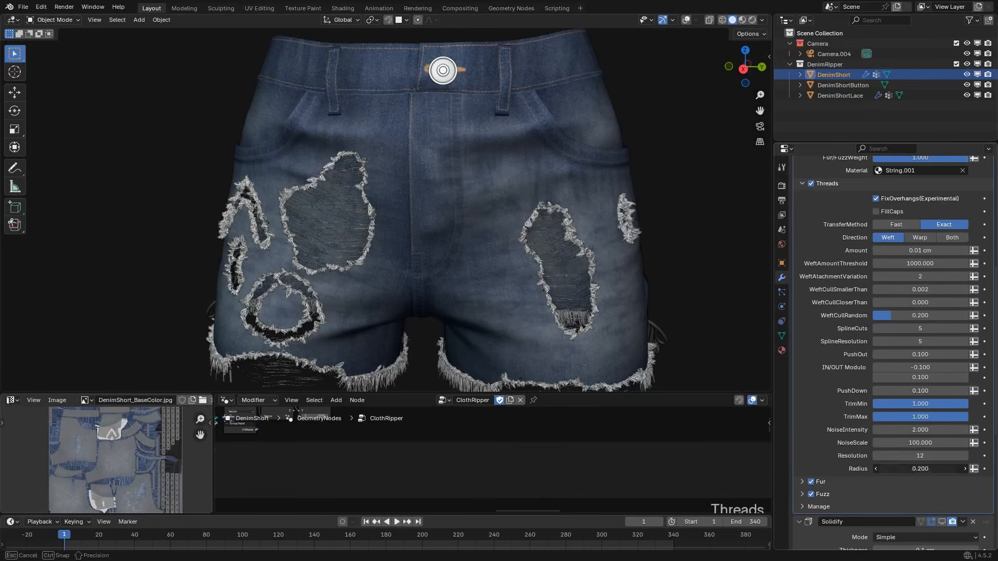
pyautogui.write('1')
pyautogui.press('Return')
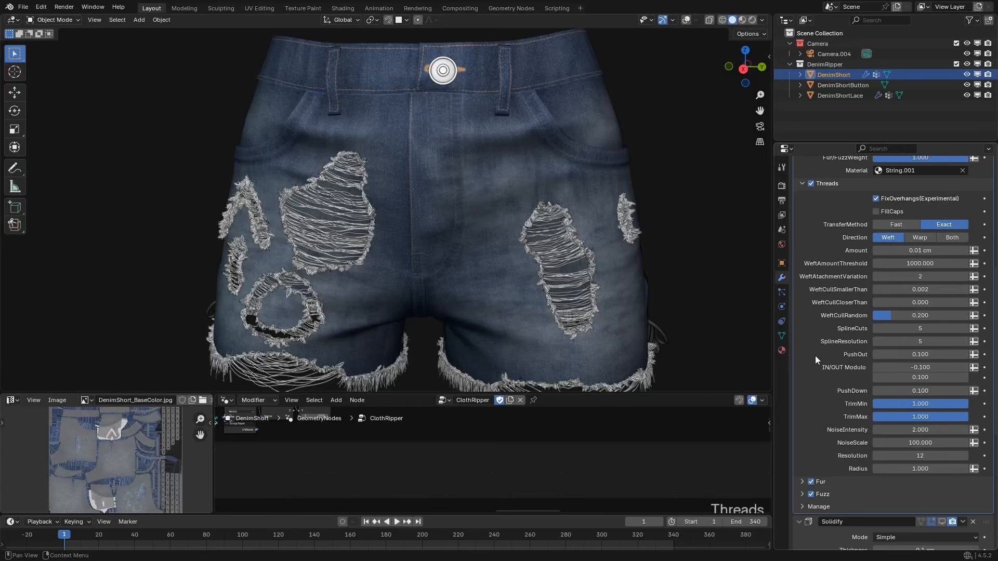
# Collapse the Threads settings and expand the Fur and Fuzz settings of ClothRipper.
pyautogui.scroll(1, 814, 338)
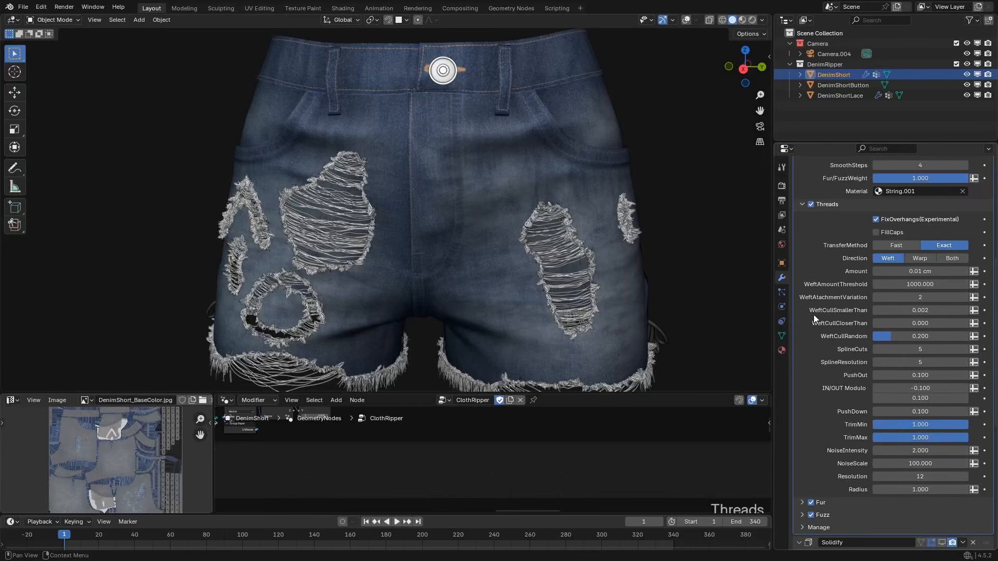
pyautogui.click(805, 207)
pyautogui.click(801, 229)
pyautogui.scroll(-6, 825, 293)
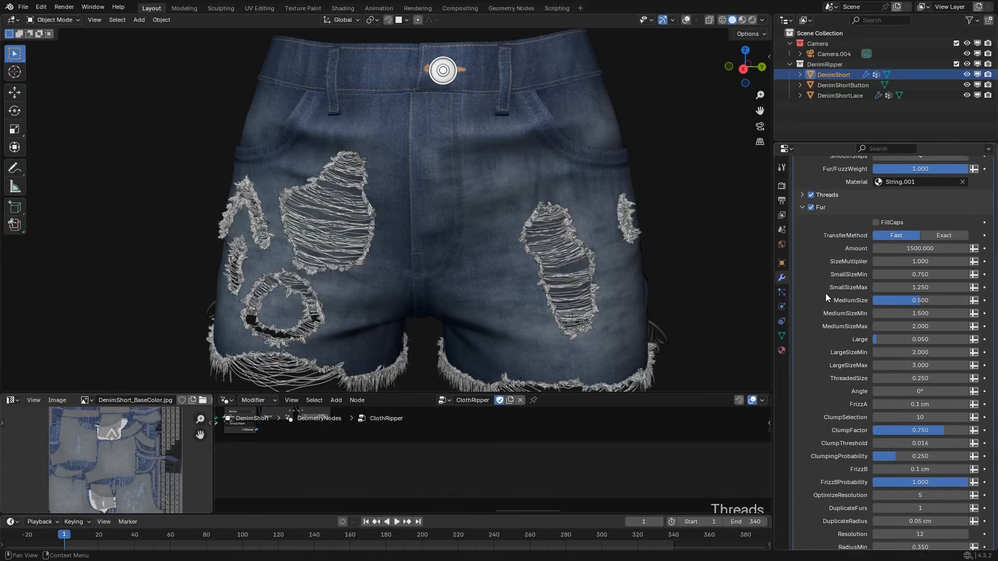
pyautogui.click(803, 469)
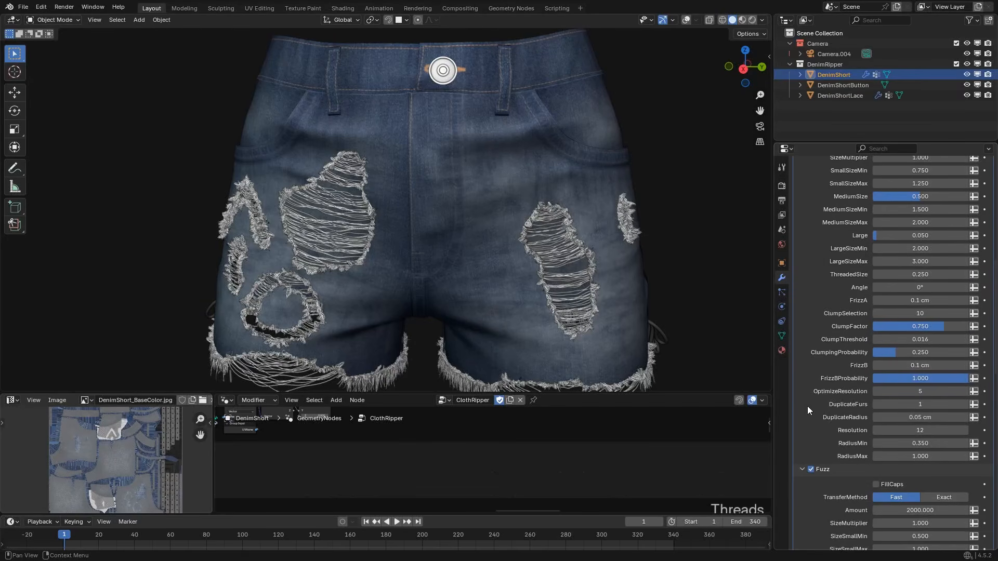
pyautogui.scroll(8, 807, 406)
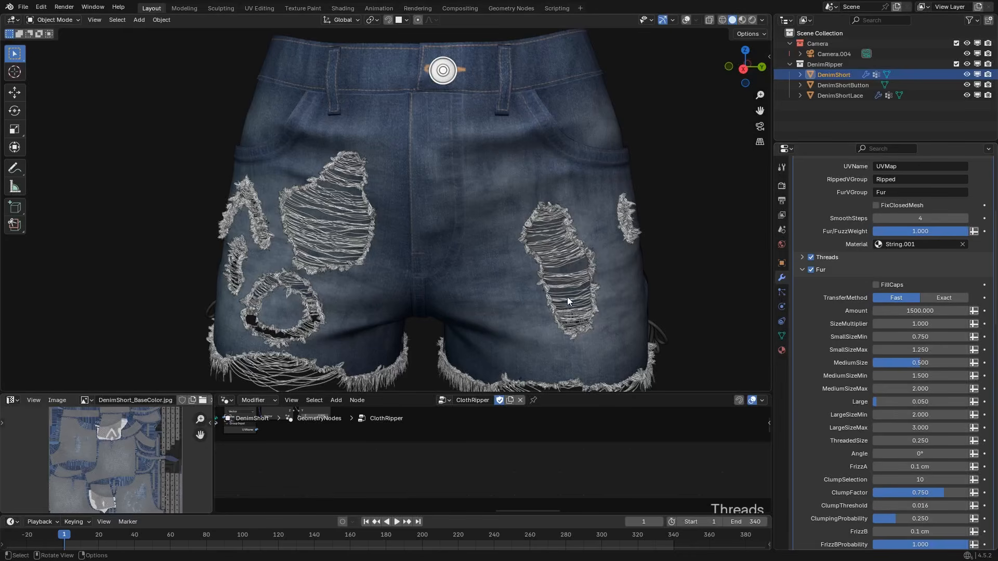
# Try a fur SizeMultiplier of 2 on the hems and restore it to 1.
pyautogui.scroll(5, 571, 338)
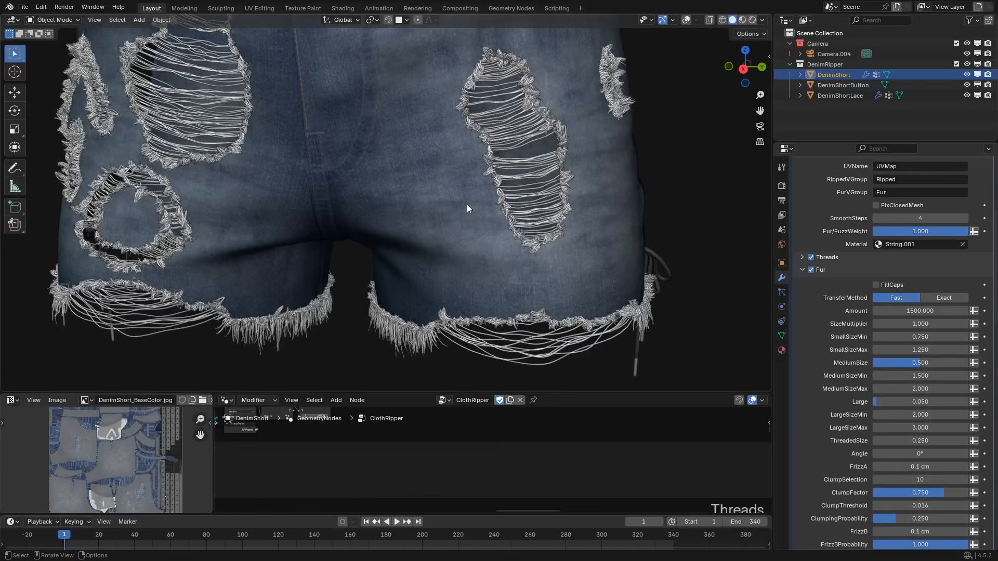
pyautogui.click(907, 323)
pyautogui.write('2')
pyautogui.press('Return')
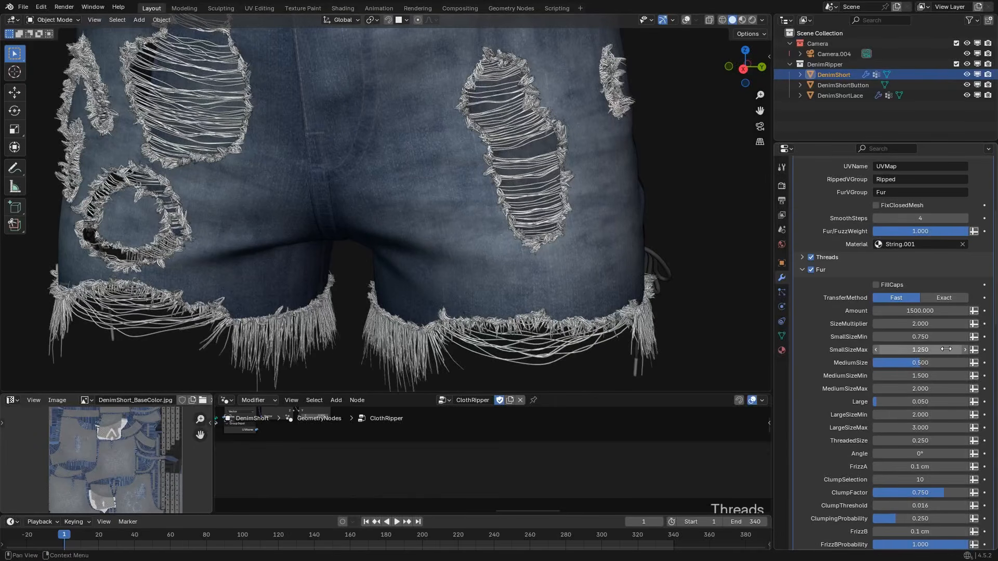
pyautogui.click(933, 324)
pyautogui.write('1')
pyautogui.press('Return')
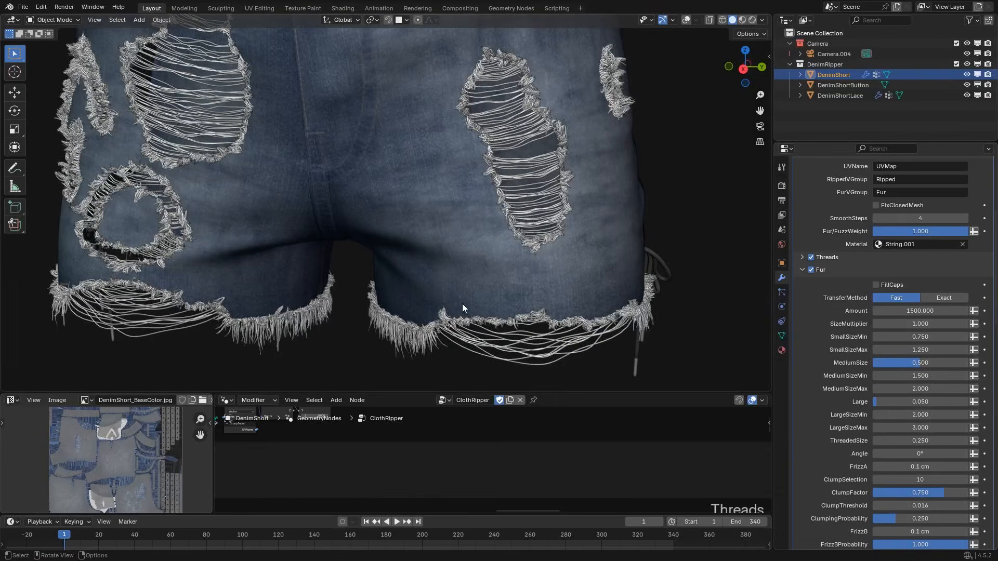
# Examine the fur strands along the leg hem in close-up.
pyautogui.moveTo(462, 303); pyautogui.dragTo(494, 170, button='middle')
pyautogui.scroll(1, 467, 303)
pyautogui.scroll(4, 474, 276)
pyautogui.moveTo(458, 258); pyautogui.dragTo(441, 257, button='middle')
pyautogui.scroll(1, 442, 260)
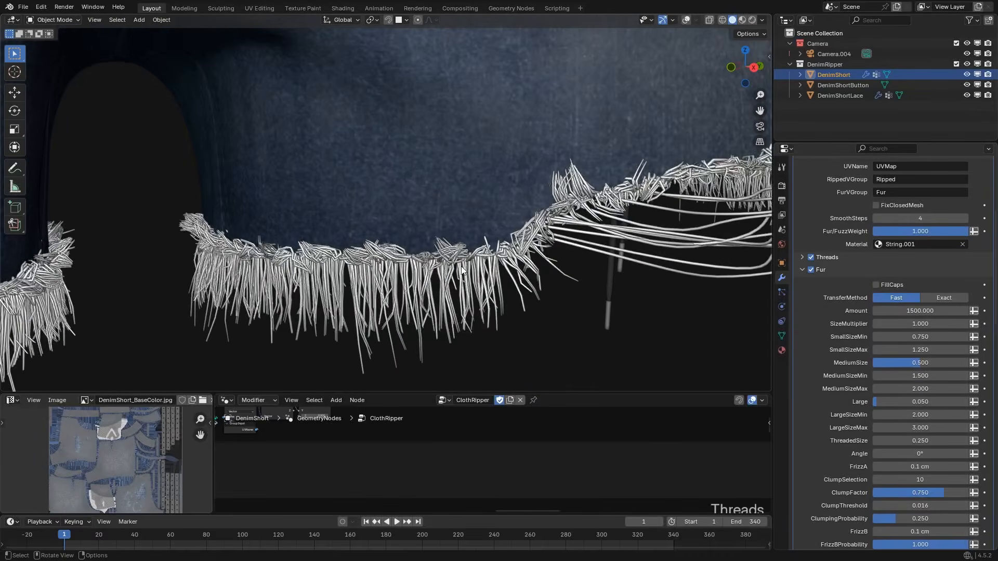
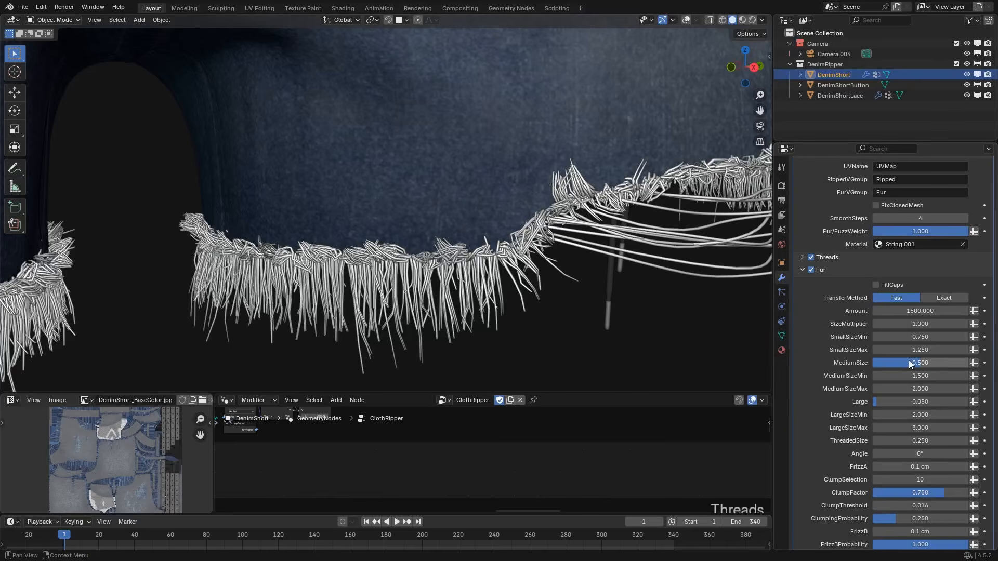
# Try a higher MediumSize for the hem fur and restore it to 0.5.
pyautogui.moveTo(908, 362); pyautogui.dragTo(962, 362)
pyautogui.click(962, 363)
pyautogui.write('.5')
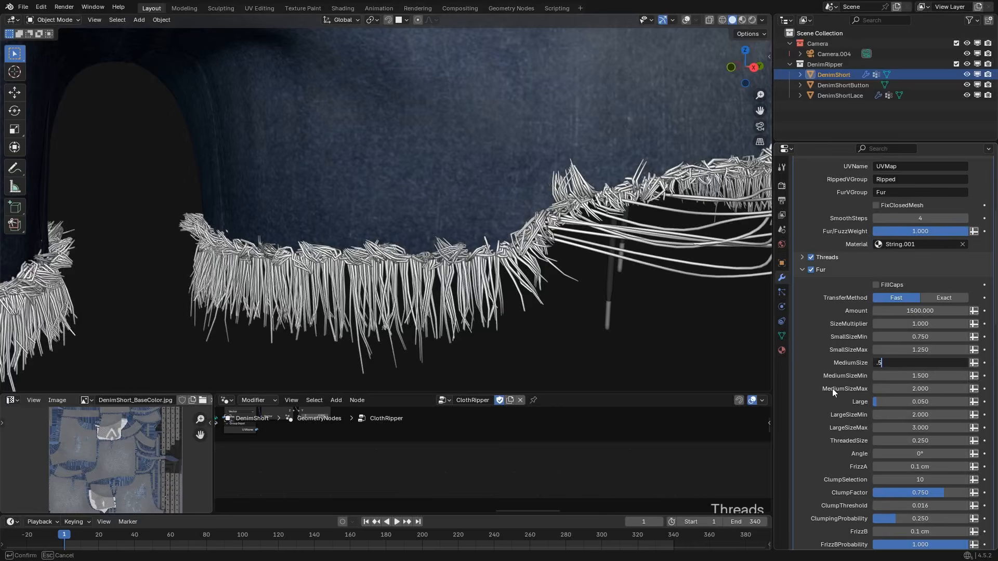
pyautogui.press('Return')
pyautogui.scroll(-2, 851, 359)
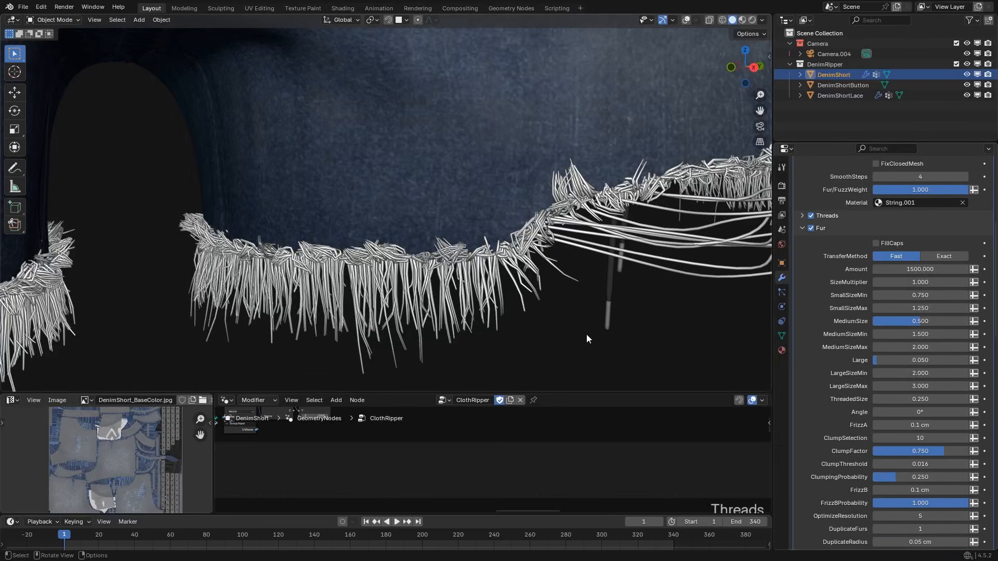
# Try a fur Large value of 0.01 with LargeSizeMin at 3, and reset both to their defaults.
pyautogui.click(934, 361)
pyautogui.write('.01')
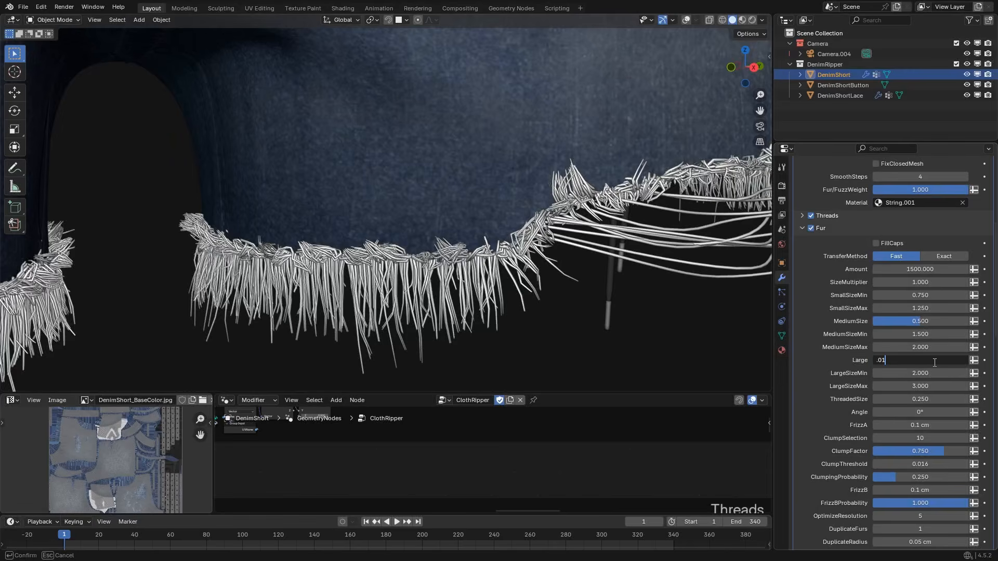
pyautogui.press('Return')
pyautogui.moveTo(473, 287); pyautogui.dragTo(398, 285, button='middle')
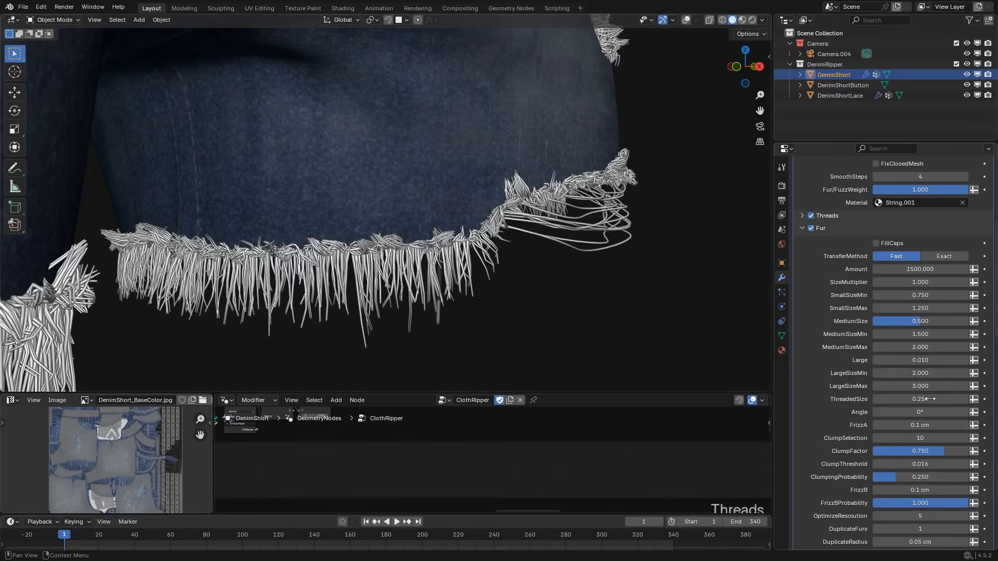
pyautogui.click(928, 375)
pyautogui.write('3')
pyautogui.press('Return')
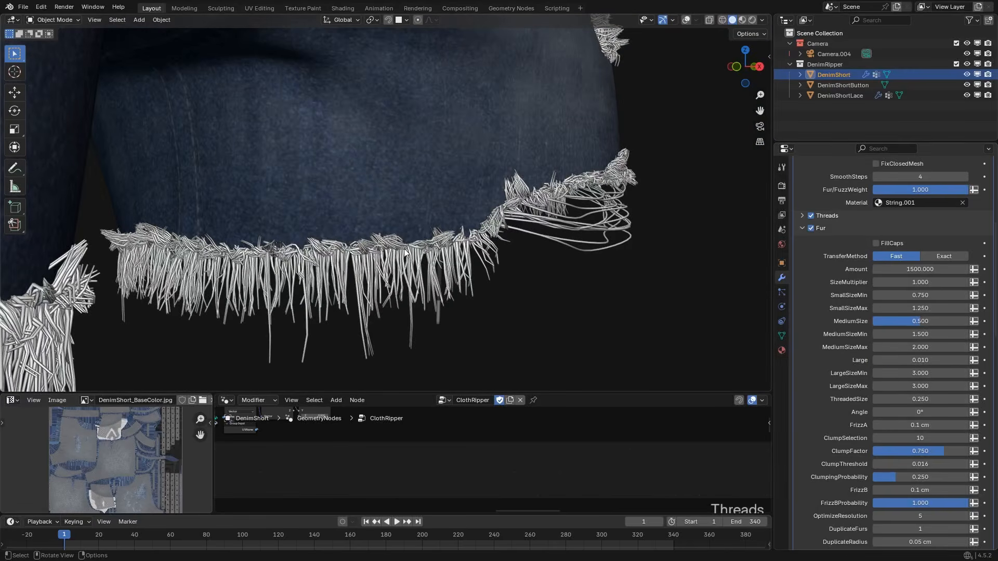
pyautogui.moveTo(405, 254); pyautogui.dragTo(554, 288, button='middle')
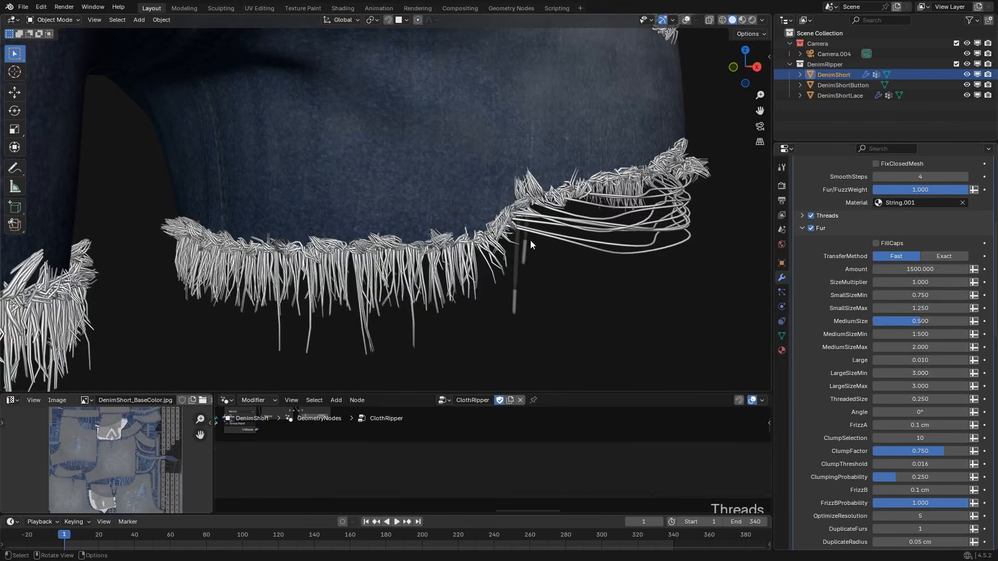
pyautogui.scroll(2, 459, 276)
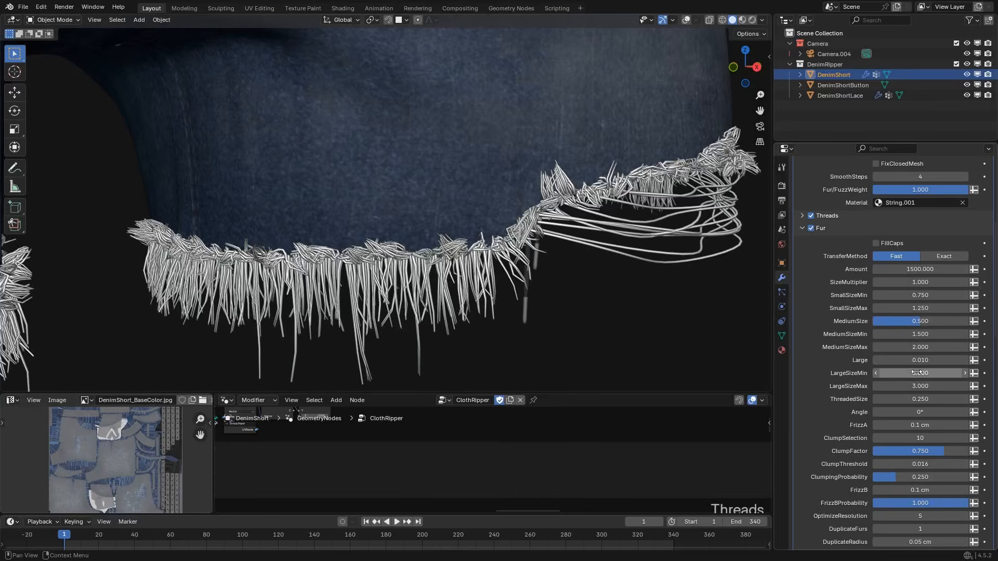
pyautogui.press('BackSpace')
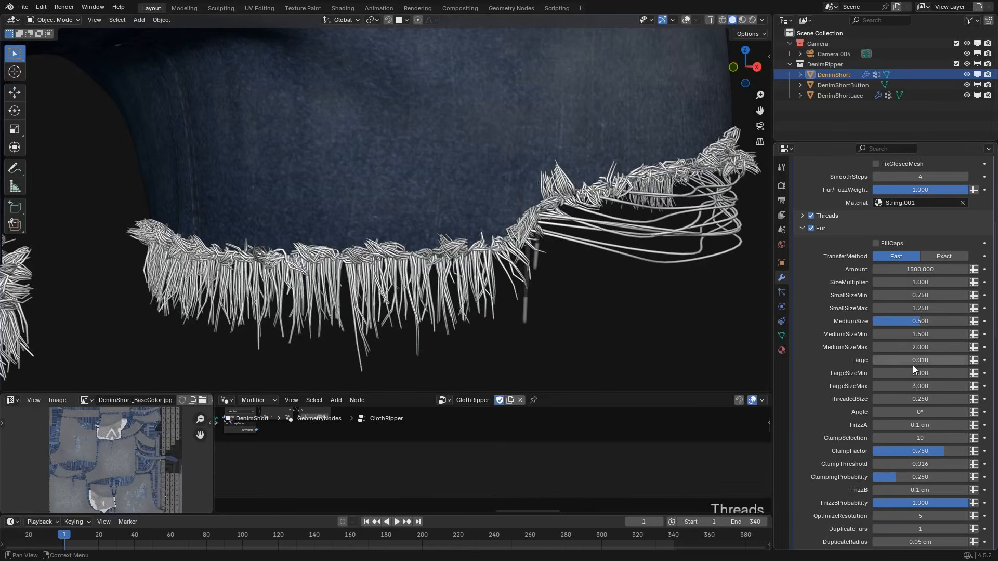
pyautogui.press('BackSpace')
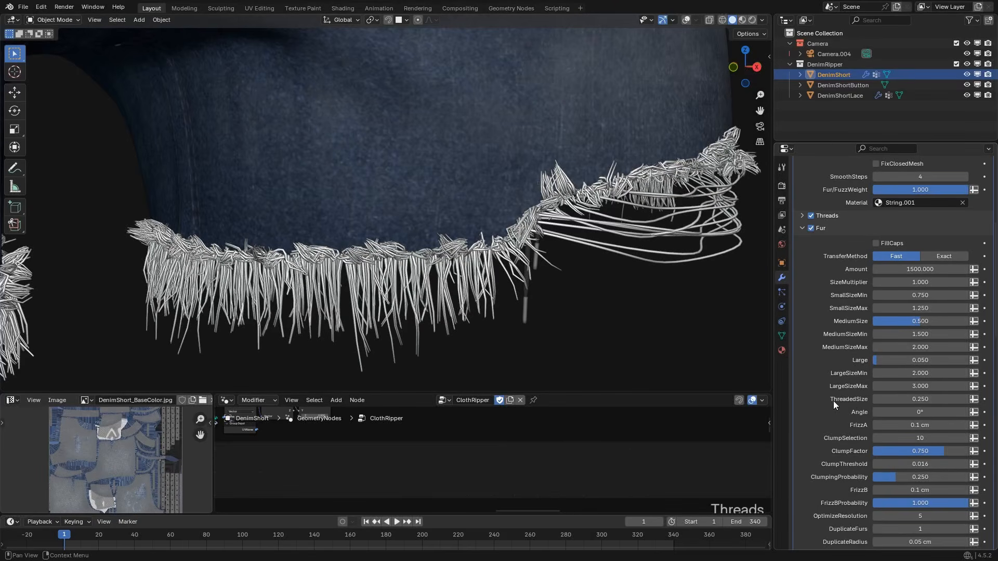
# Try a fur ThreadedSize of 1 around the threaded rips and restore it to 0.25.
pyautogui.click(916, 400)
pyautogui.write('1')
pyautogui.press('Return')
pyautogui.moveTo(656, 151); pyautogui.dragTo(489, 193, button='middle')
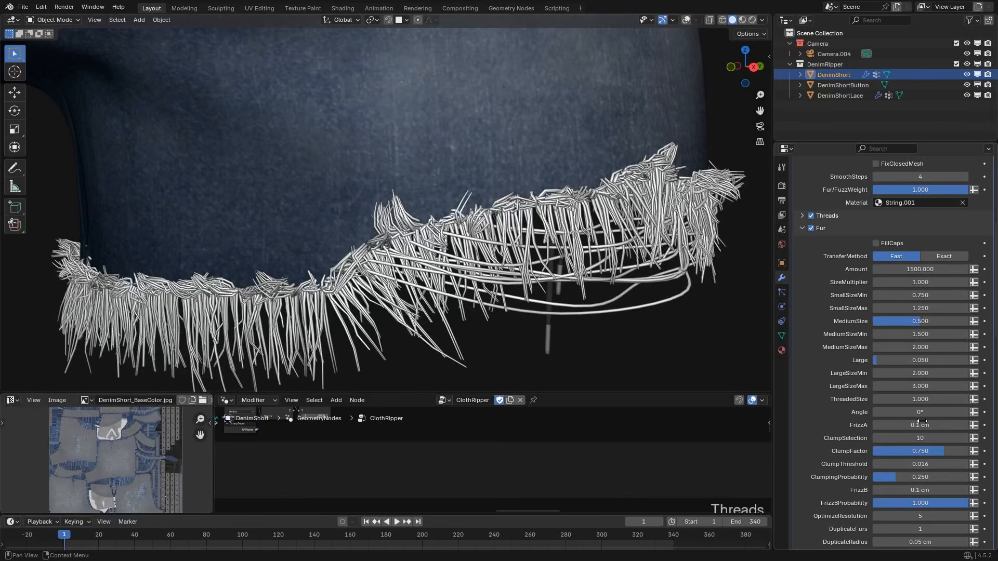
pyautogui.click(901, 399)
pyautogui.write('0.25')
pyautogui.press('Return')
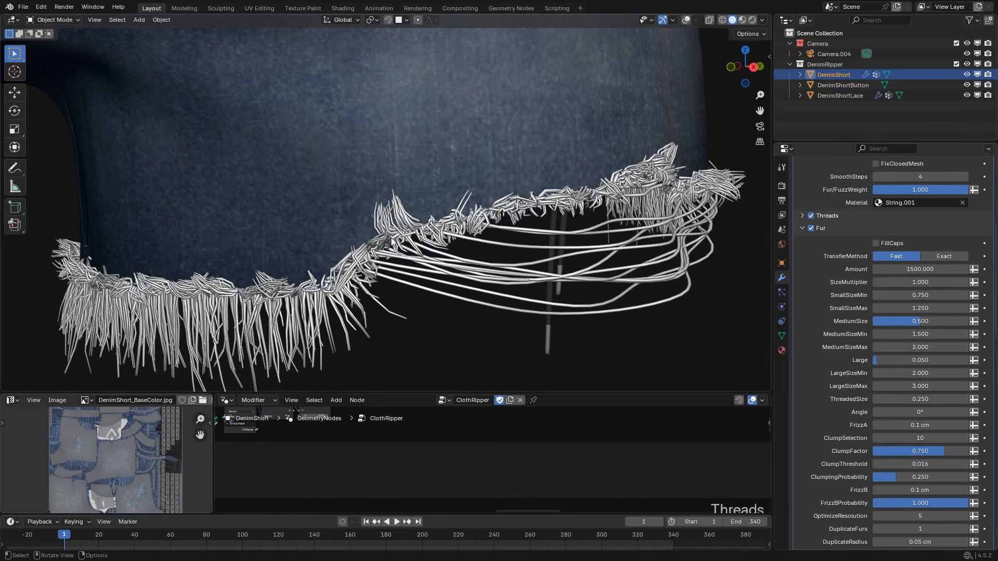
# Try a different fur Angle on the hems and restore it to 0°.
pyautogui.scroll(-2, 503, 189)
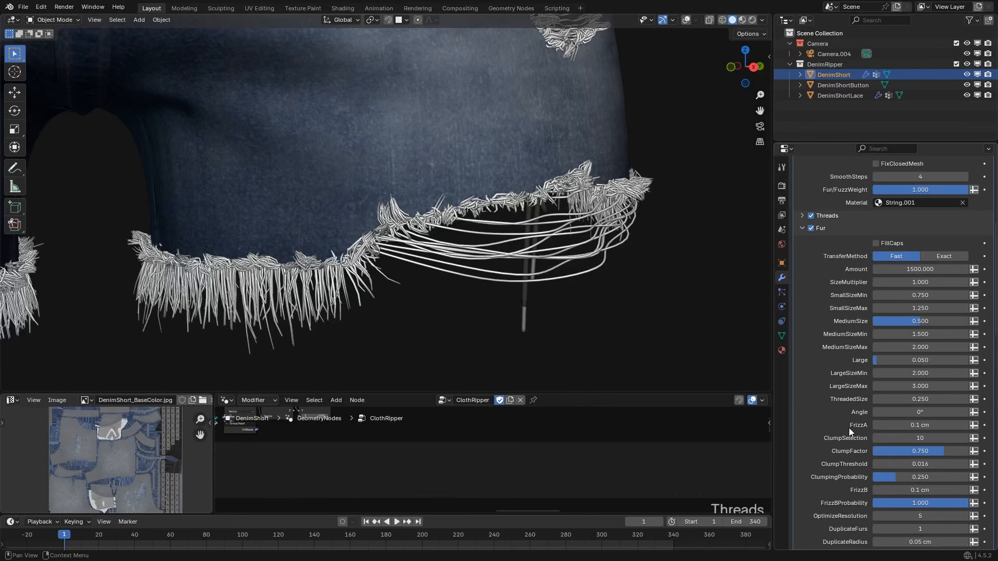
pyautogui.moveTo(896, 412)
pyautogui.mouseDown()
pyautogui.moveTo(885, 413)
pyautogui.moveTo(913, 414)
pyautogui.mouseUp()
pyautogui.doubleClick(914, 415)
pyautogui.write('0')
pyautogui.press('Return')
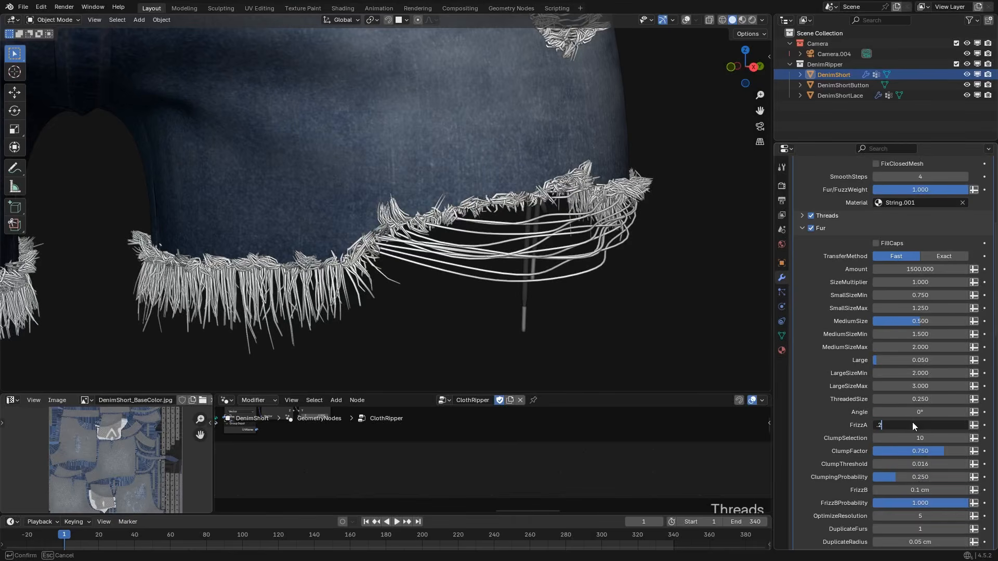
# Try a FrizzA of 0.2 cm on the fur and restore it to 0.1 cm.
pyautogui.click(912, 422)
pyautogui.write('.5')
pyautogui.press('Return')
pyautogui.click(914, 423)
pyautogui.write('.1')
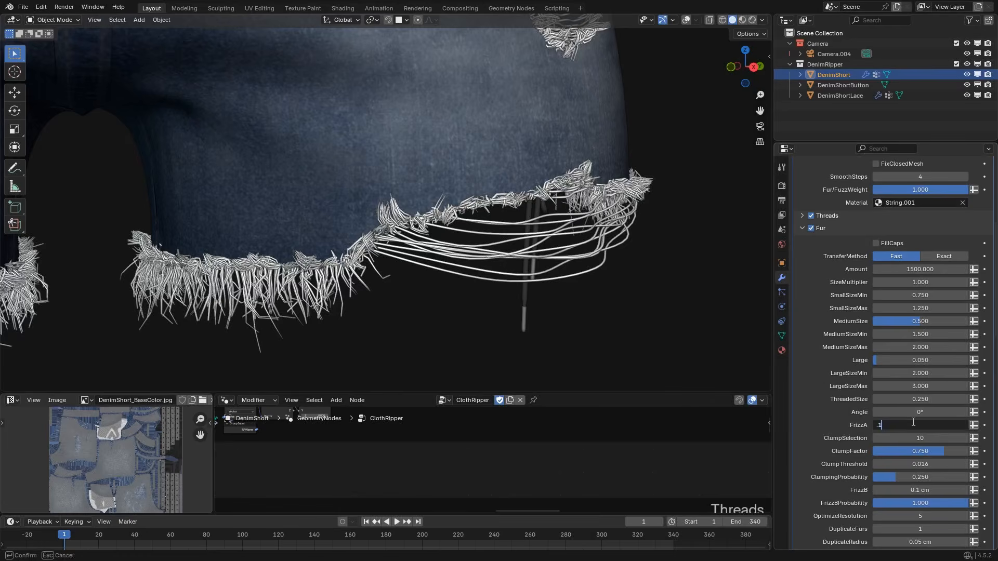
pyautogui.press('Return')
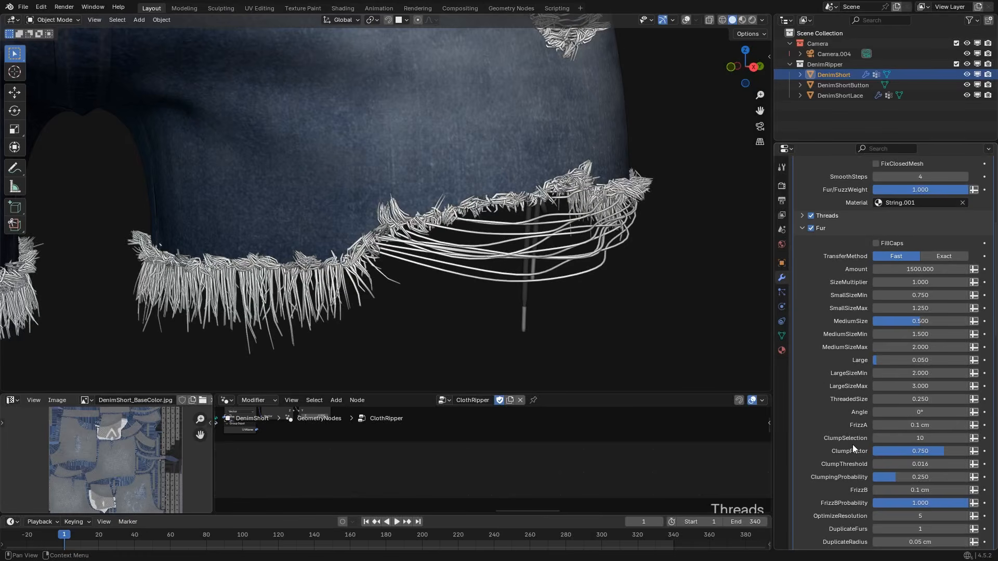
# Try the Exact TransferMethod for the fur and switch it back to Fast.
pyautogui.click(939, 257)
pyautogui.click(916, 258)
pyautogui.keyDown('shift'); pyautogui.moveTo(342, 246); pyautogui.dragTo(426, 214, button='middle'); pyautogui.keyUp('shift')
pyautogui.scroll(1, 421, 216)
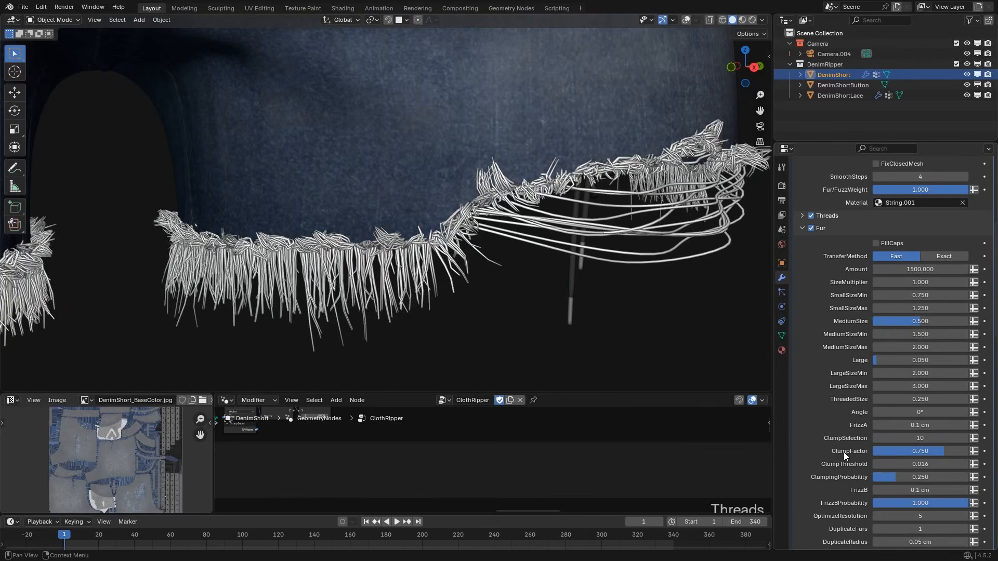
# Try a fur ClumpFactor of 1 and restore it to 0.75.
pyautogui.click(913, 451)
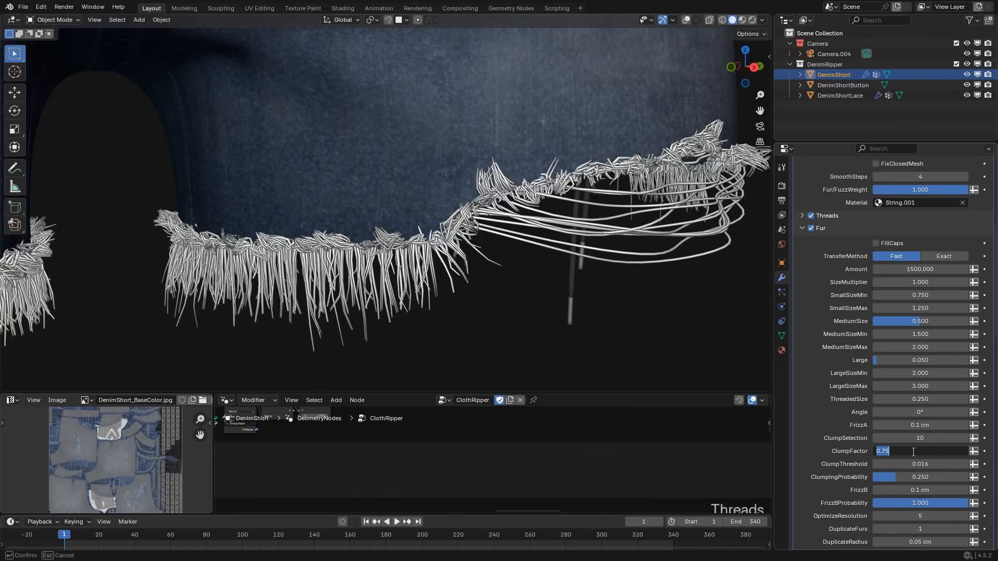
pyautogui.write('1')
pyautogui.press('Return')
pyautogui.moveTo(503, 285); pyautogui.dragTo(382, 298, button='middle')
pyautogui.click(946, 451)
pyautogui.press('BackSpace')
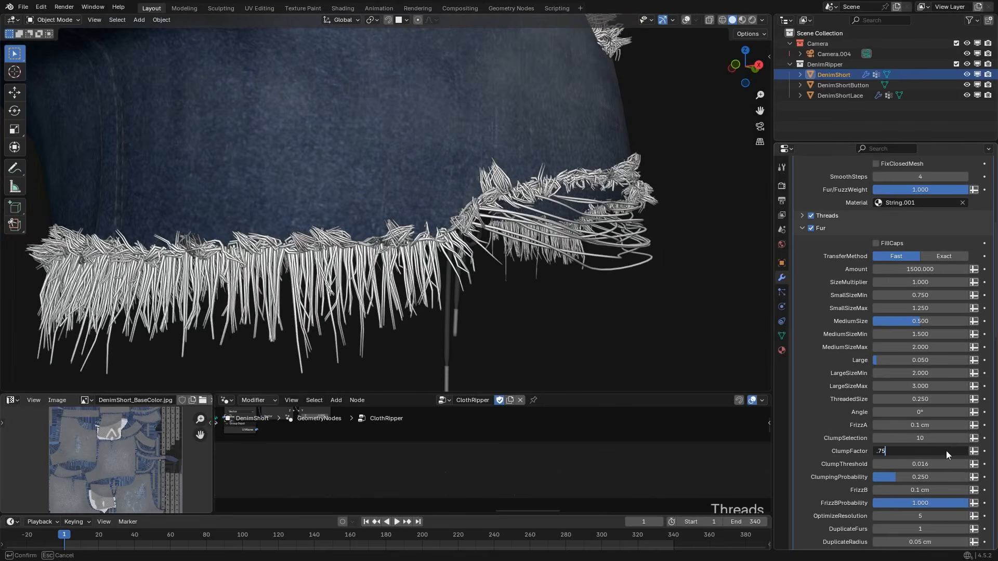
pyautogui.press('Return')
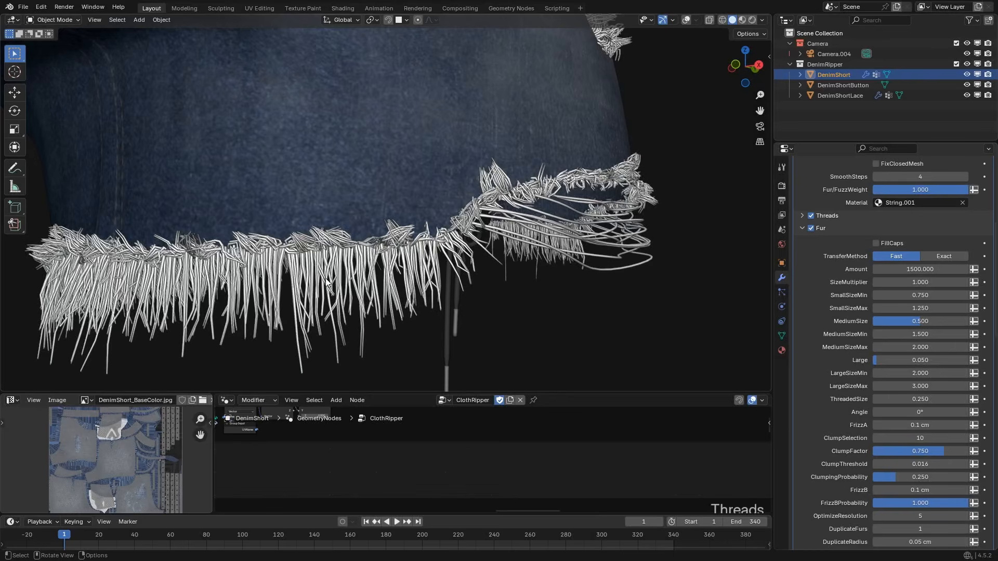
# Try a fur ClumpThreshold of 0 and restore it to 0.016.
pyautogui.doubleClick(915, 464)
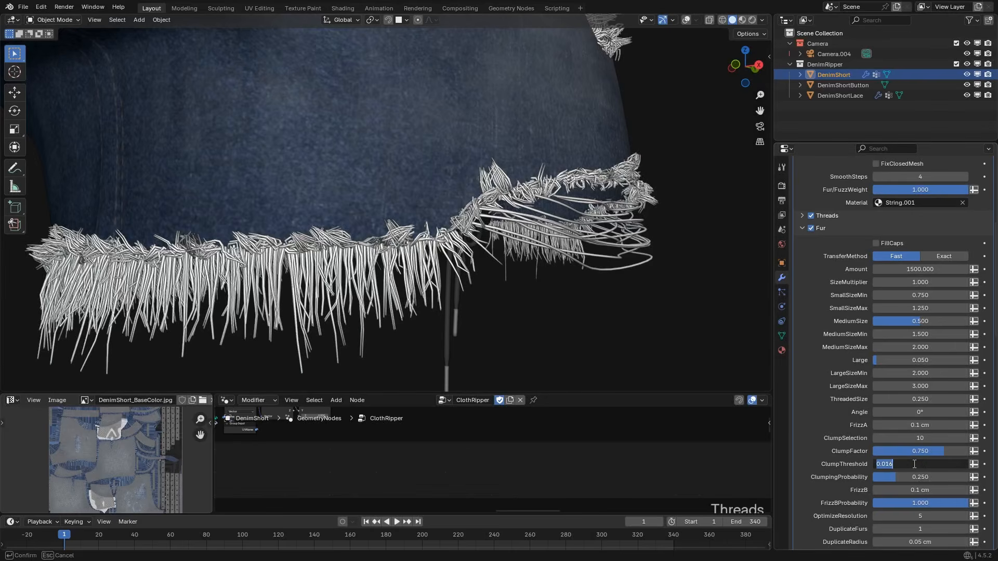
pyautogui.write('0')
pyautogui.press('Return')
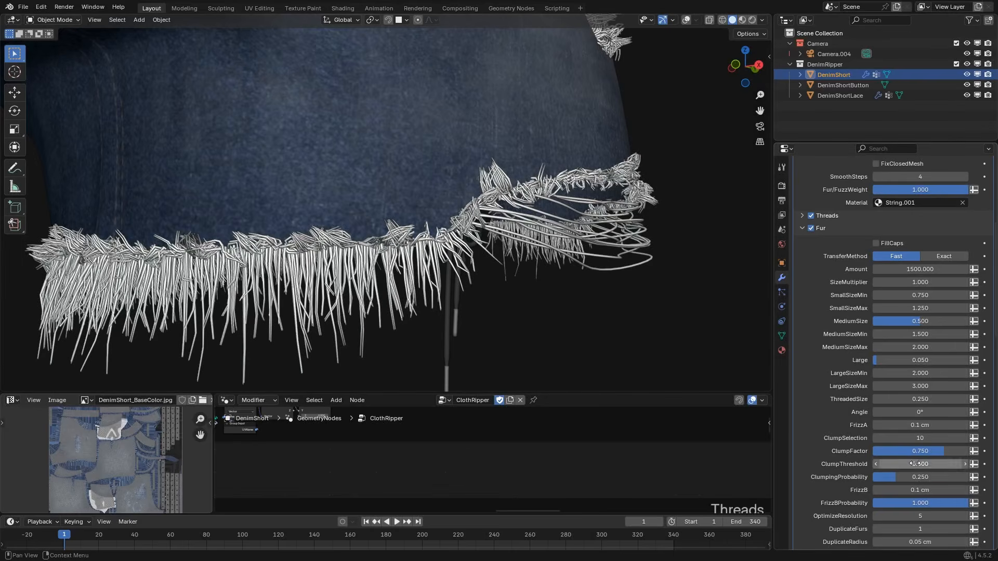
pyautogui.doubleClick(915, 464)
pyautogui.press('BackSpace')
pyautogui.write('.016')
pyautogui.press('Return')
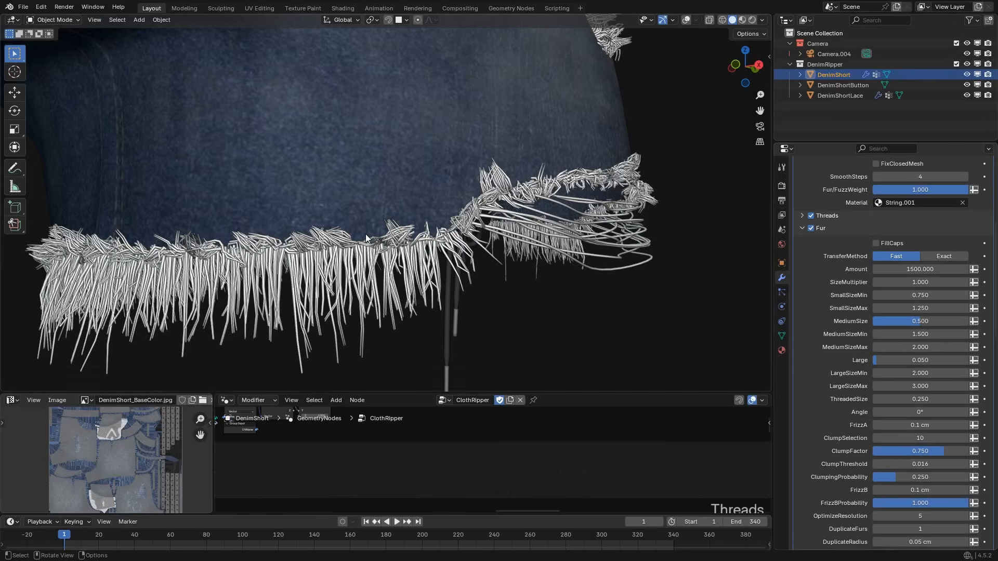
# Try a fur ClumpingProbability of 1 on the leg hem and restore it to 0.25.
pyautogui.moveTo(366, 234); pyautogui.dragTo(377, 291, button='middle')
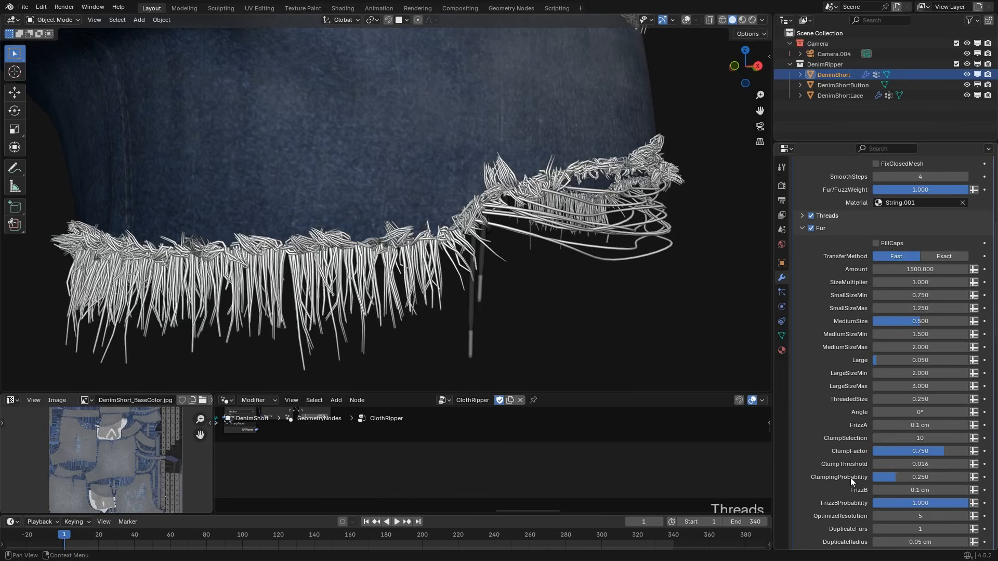
pyautogui.moveTo(336, 255); pyautogui.dragTo(249, 273, button='middle')
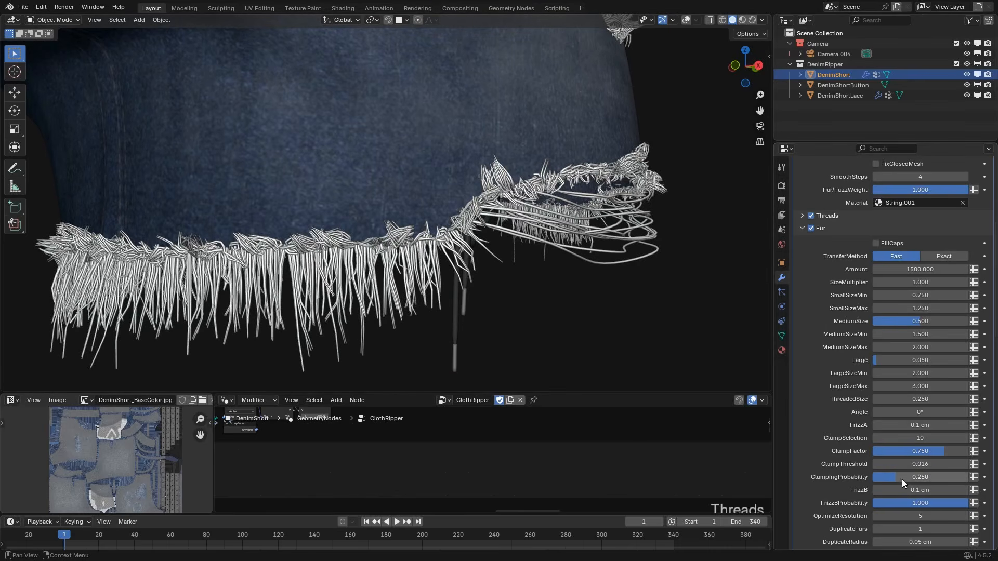
pyautogui.moveTo(912, 476); pyautogui.dragTo(979, 476)
pyautogui.moveTo(409, 227); pyautogui.dragTo(316, 229, button='middle')
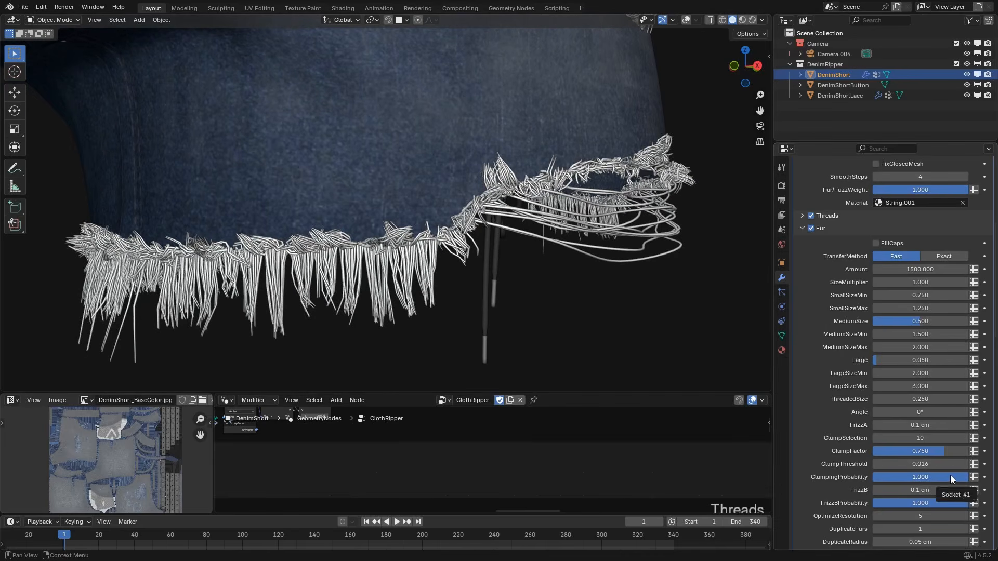
pyautogui.moveTo(396, 242); pyautogui.dragTo(385, 242, button='middle')
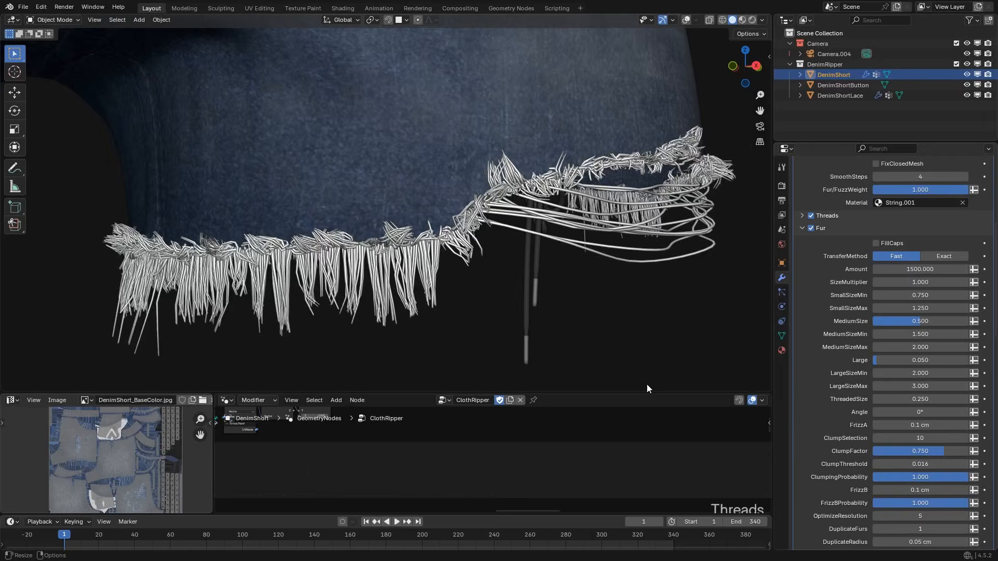
pyautogui.click(940, 477)
pyautogui.write('.25')
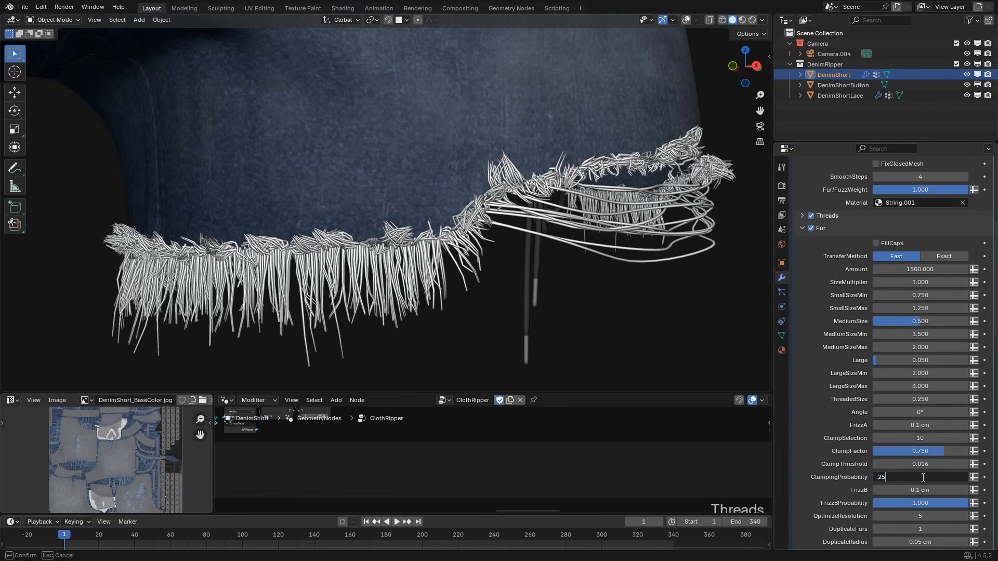
pyautogui.press('Return')
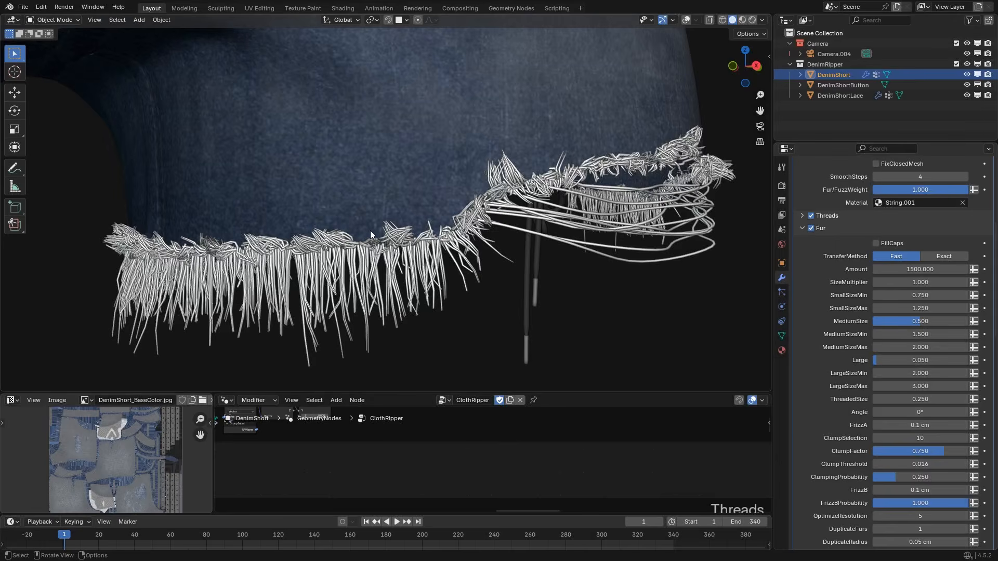
# Set the fur ClumpThreshold to 1.
pyautogui.moveTo(370, 230); pyautogui.dragTo(430, 192, button='middle')
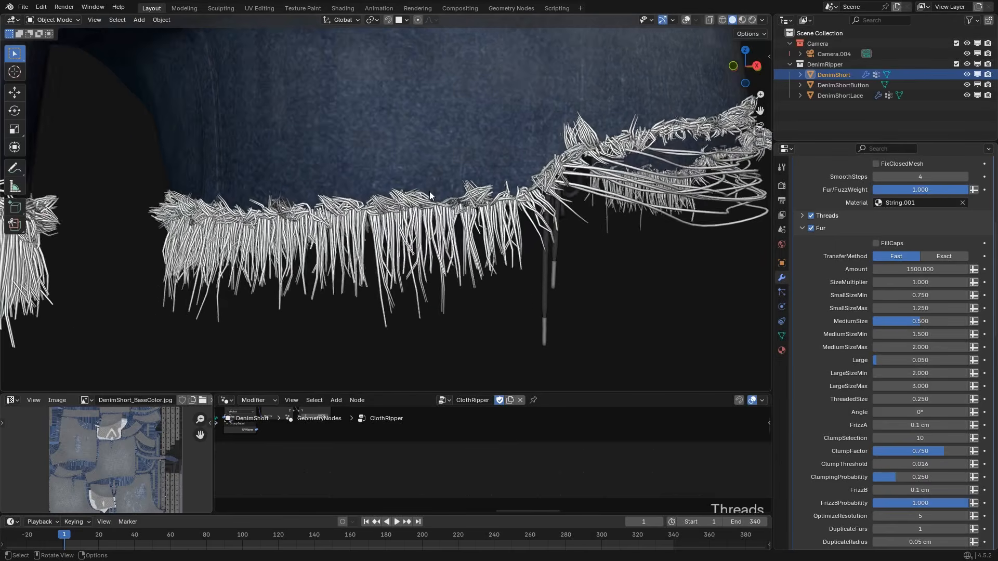
pyautogui.scroll(2, 429, 194)
pyautogui.scroll(-1, 382, 292)
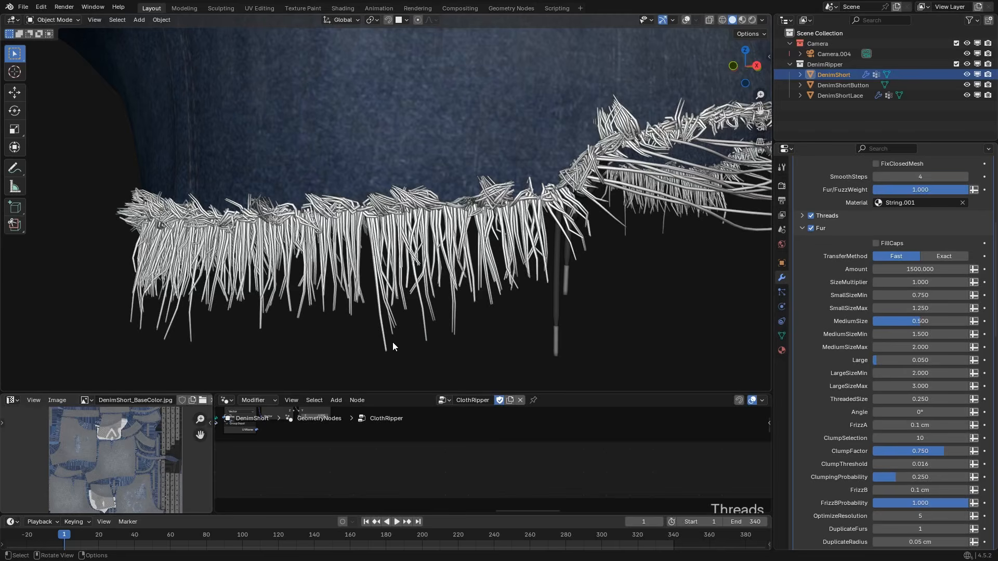
pyautogui.click(914, 464)
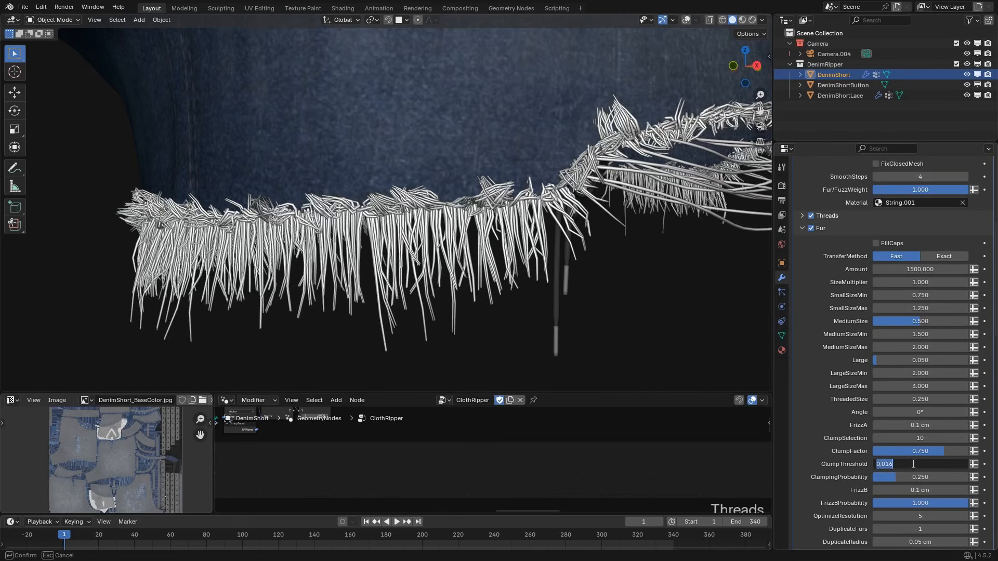
pyautogui.write('1')
pyautogui.press('Return')
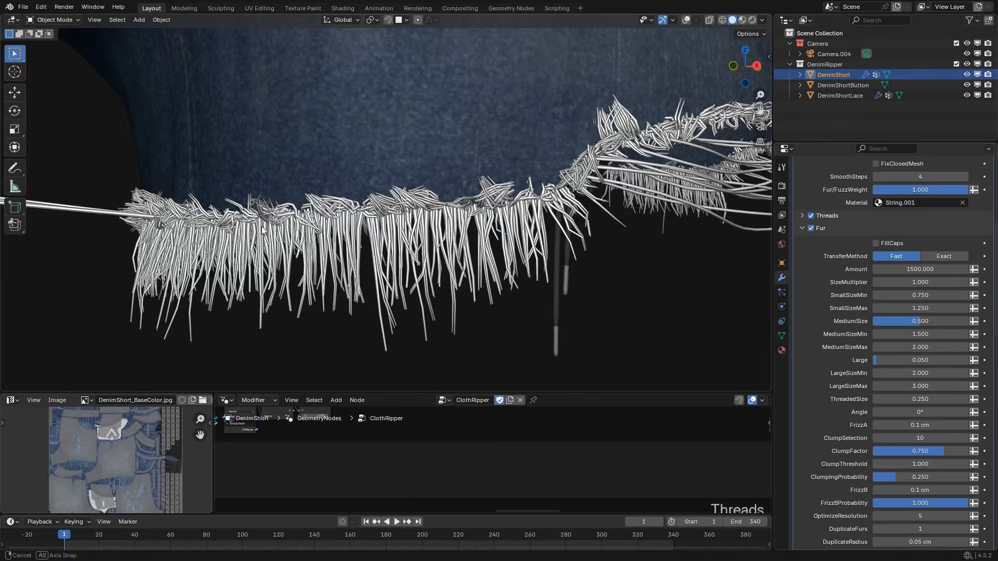
# Examine the fur on both leg hems and in the gap between the legs.
pyautogui.moveTo(262, 226); pyautogui.dragTo(236, 230, button='middle')
pyautogui.scroll(-3, 446, 245)
pyautogui.scroll(-1, 315, 183)
pyautogui.moveTo(315, 183); pyautogui.dragTo(333, 202, button='middle')
pyautogui.scroll(4, 322, 199)
pyautogui.scroll(-4, 332, 202)
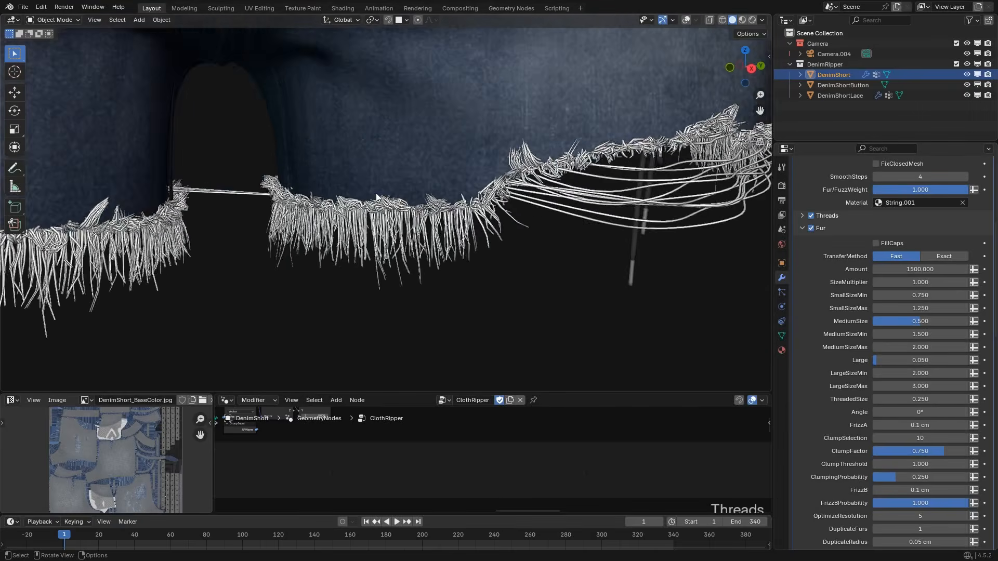
pyautogui.scroll(-2, 336, 198)
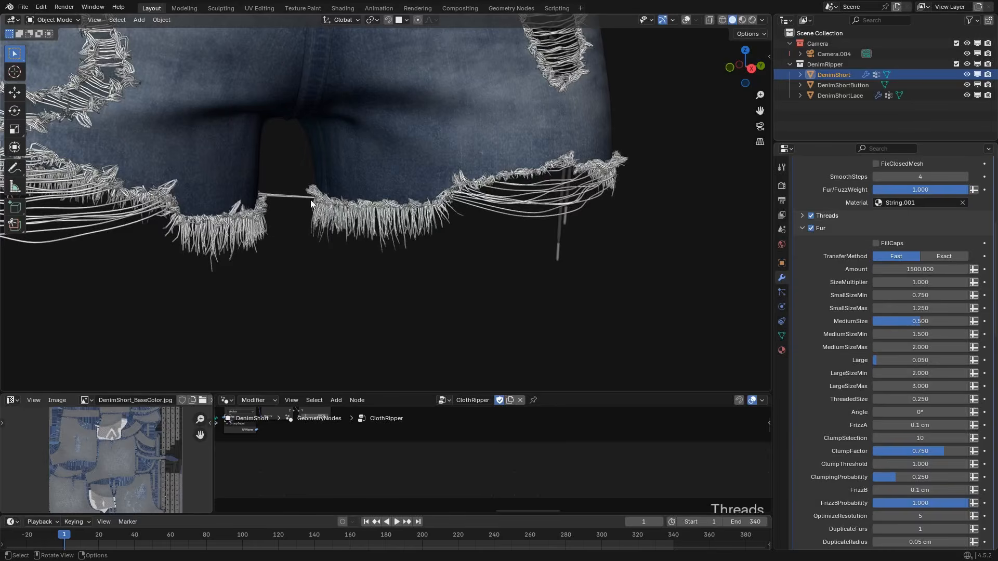
pyautogui.scroll(4, 312, 236)
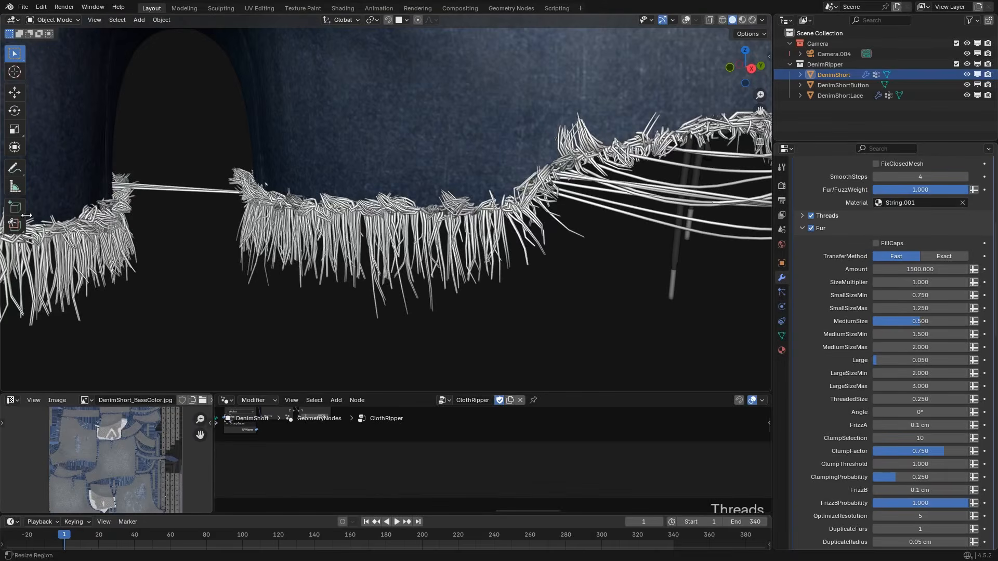
# Set the fur ClumpThreshold to 0.016.
pyautogui.click(901, 464)
pyautogui.press('BackSpace')
pyautogui.write('.016')
pyautogui.press('Return')
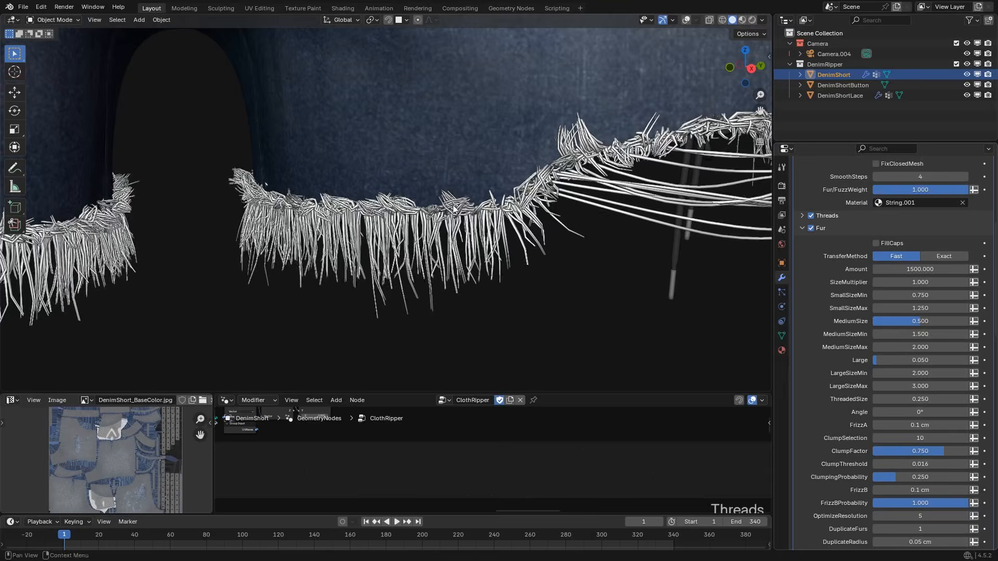
# Try a fur FrizzB of 0.2 cm on the leg hem and restore it to 0.1 cm.
pyautogui.scroll(-3, 849, 454)
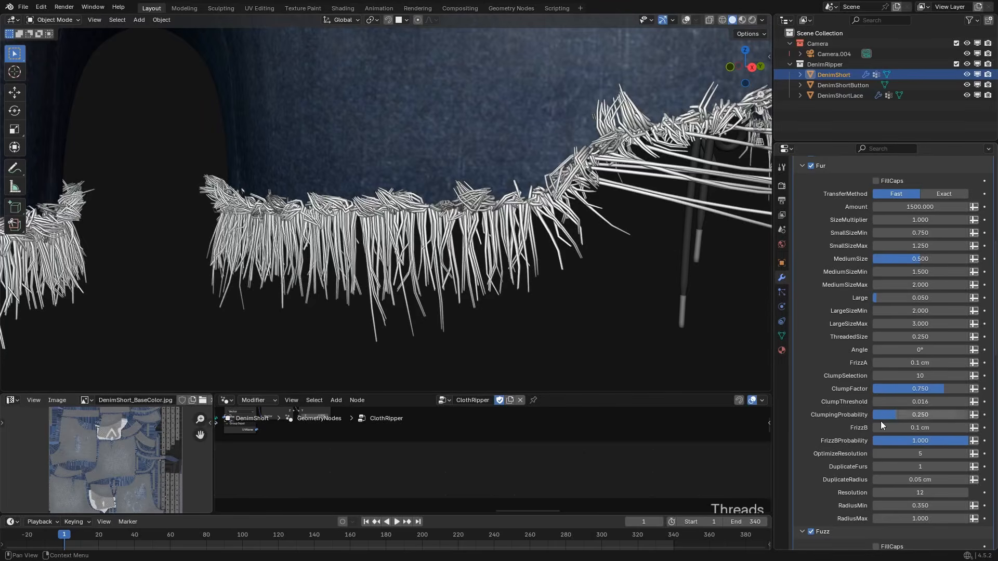
pyautogui.click(910, 428)
pyautogui.press('BackSpace')
pyautogui.write('0.5')
pyautogui.press('Return')
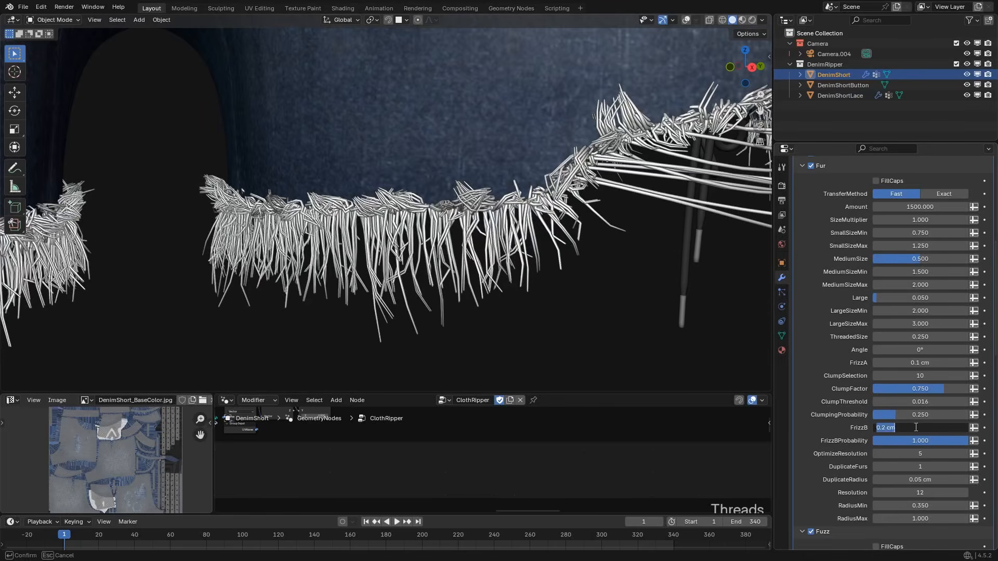
pyautogui.press('Return')
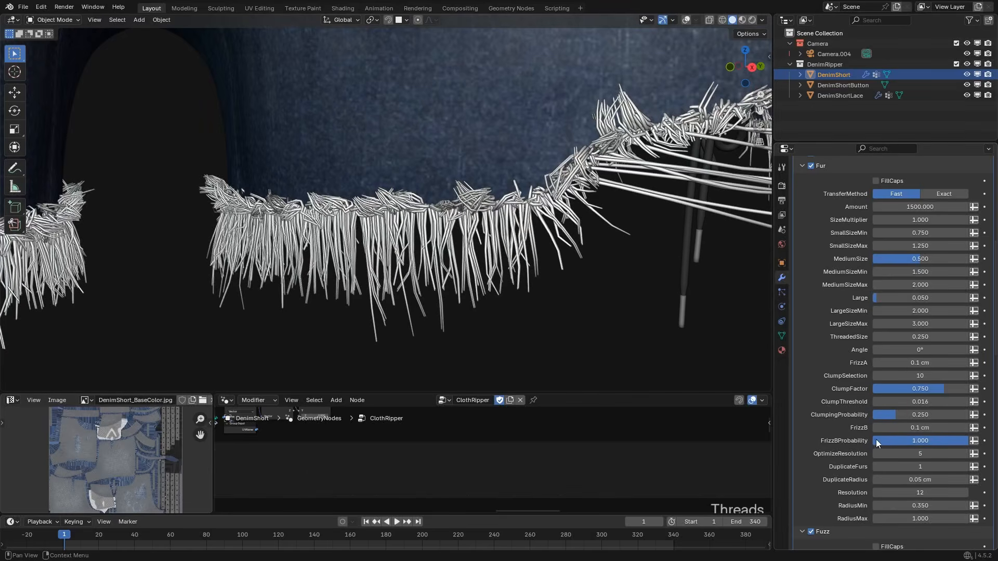
pyautogui.moveTo(924, 441)
pyautogui.mouseDown()
pyautogui.moveTo(827, 442)
pyautogui.moveTo(928, 441)
pyautogui.mouseUp()
# Try a fur OptimizeResolution of 10 on a close-up of the hem and restore it to 5.
pyautogui.scroll(5, 425, 273)
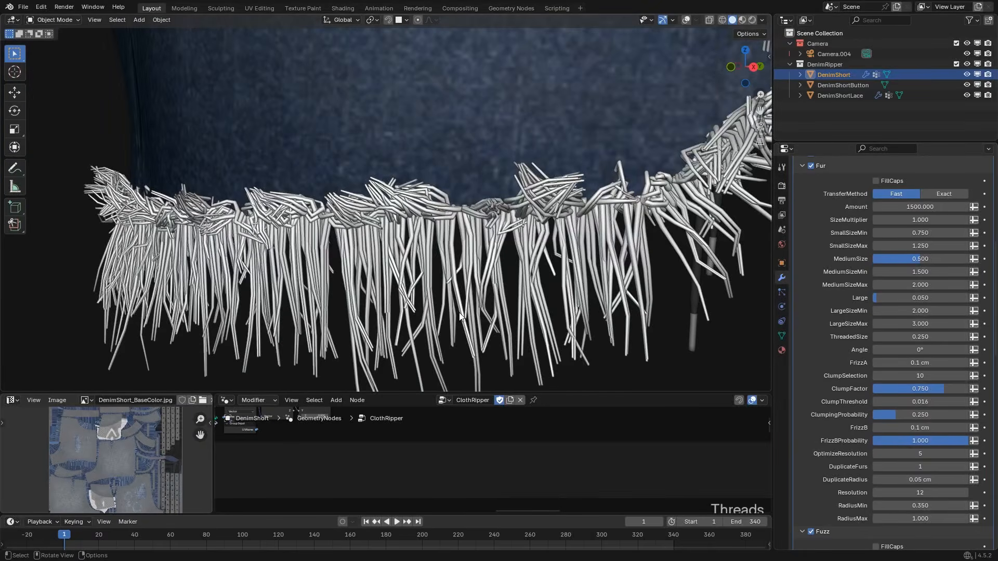
pyautogui.keyDown('shift'); pyautogui.moveTo(470, 311); pyautogui.dragTo(480, 271, button='middle'); pyautogui.keyUp('shift')
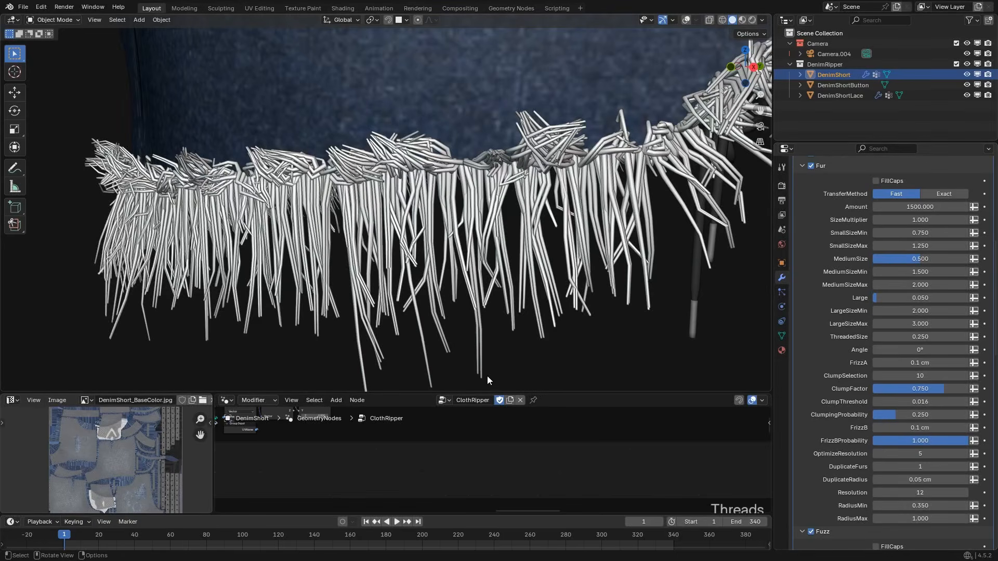
pyautogui.doubleClick(924, 454)
pyautogui.write('10')
pyautogui.press('Return')
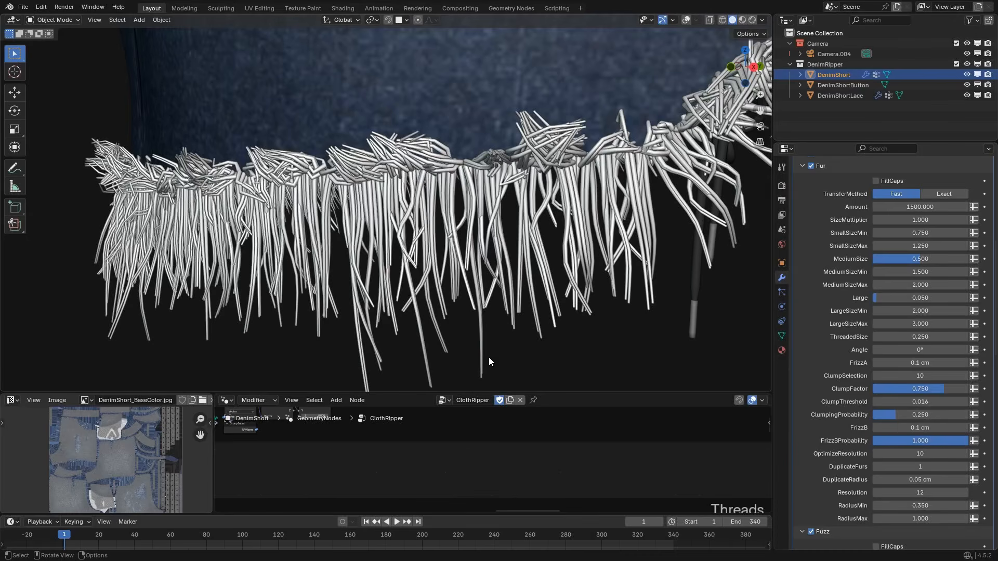
pyautogui.doubleClick(903, 454)
pyautogui.write('5')
pyautogui.press('Return')
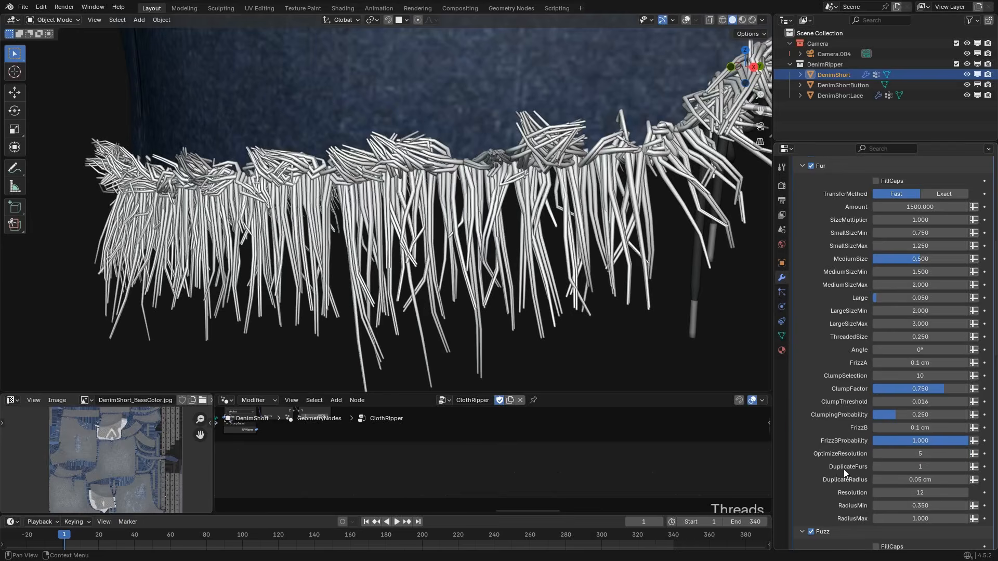
# Compare fur DuplicateFurs values of 2, 3 and 1 on the hem, ending at 2.
pyautogui.doubleClick(926, 466)
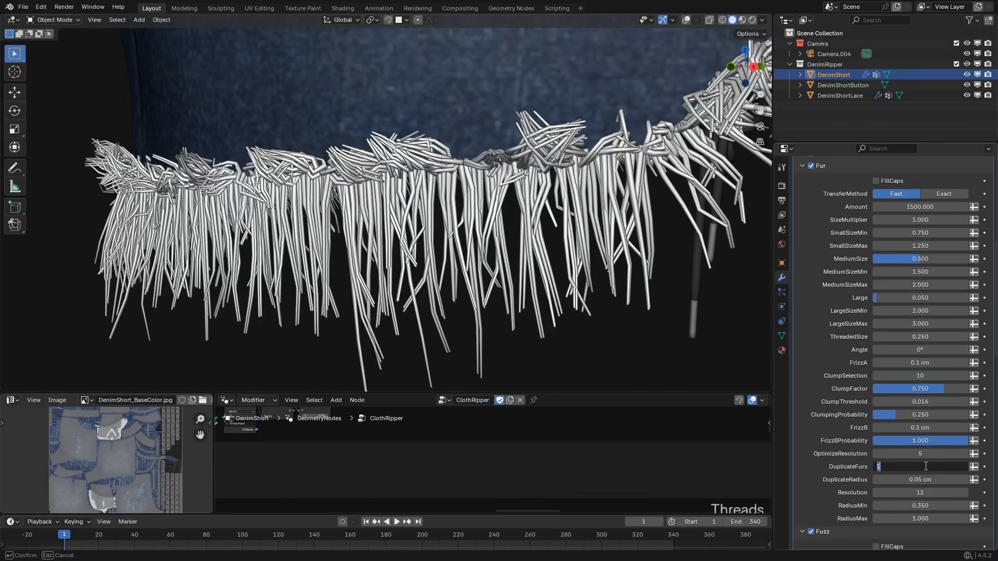
pyautogui.write('2')
pyautogui.press('Return')
pyautogui.doubleClick(926, 466)
pyautogui.write('3')
pyautogui.press('Return')
pyautogui.doubleClick(926, 467)
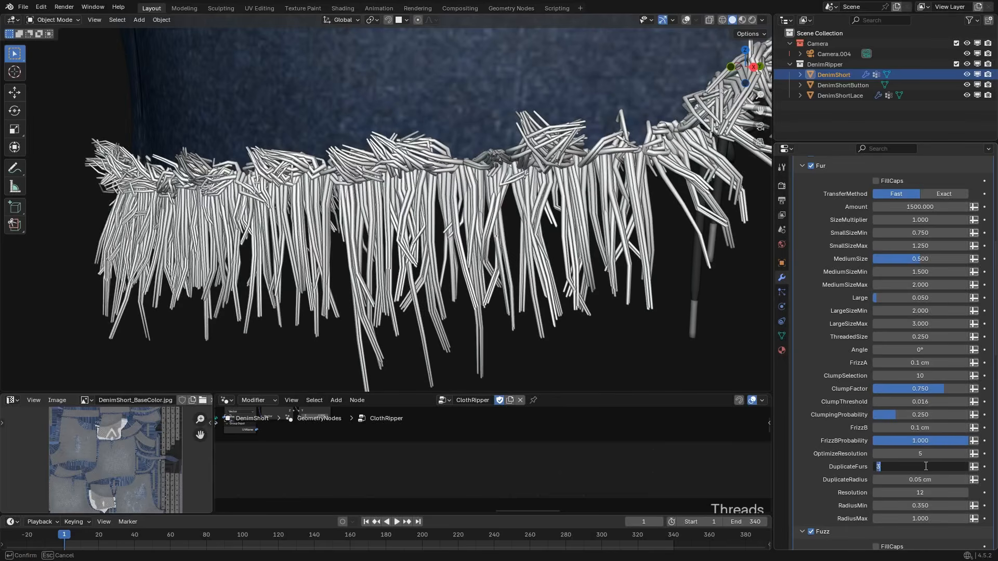
pyautogui.write('1')
pyautogui.press('Return')
pyautogui.doubleClick(926, 466)
pyautogui.write('2')
pyautogui.press('Return')
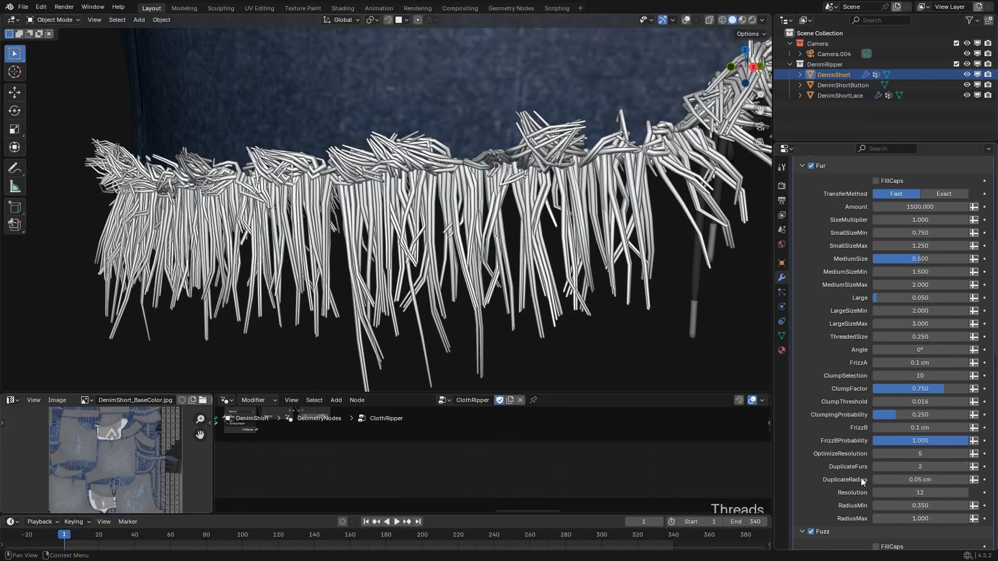
# Try a fur DuplicateRadius of 0.1 cm and restore it to 0.05 cm.
pyautogui.click(893, 480)
pyautogui.write('.1')
pyautogui.press('Return')
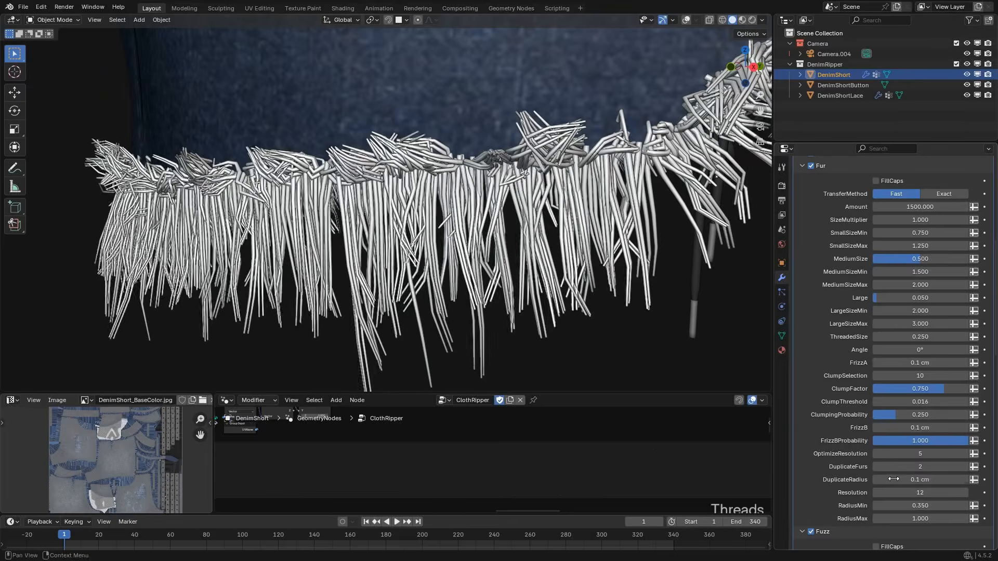
pyautogui.click(895, 479)
pyautogui.write('.05')
pyautogui.press('Return')
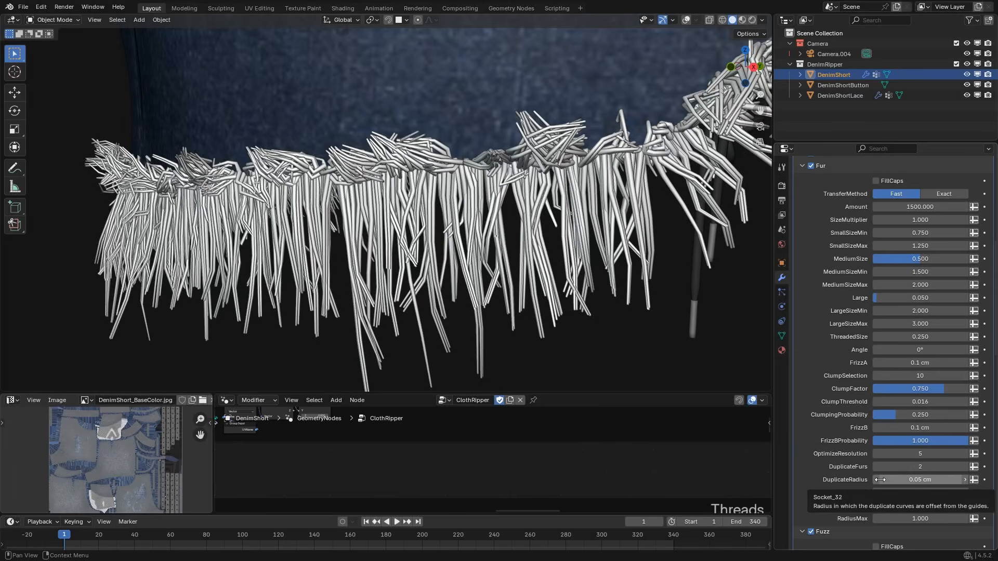
# Set the fur DuplicateFurs value to 1.
pyautogui.click(894, 467)
pyautogui.write('1')
pyautogui.press('Return')
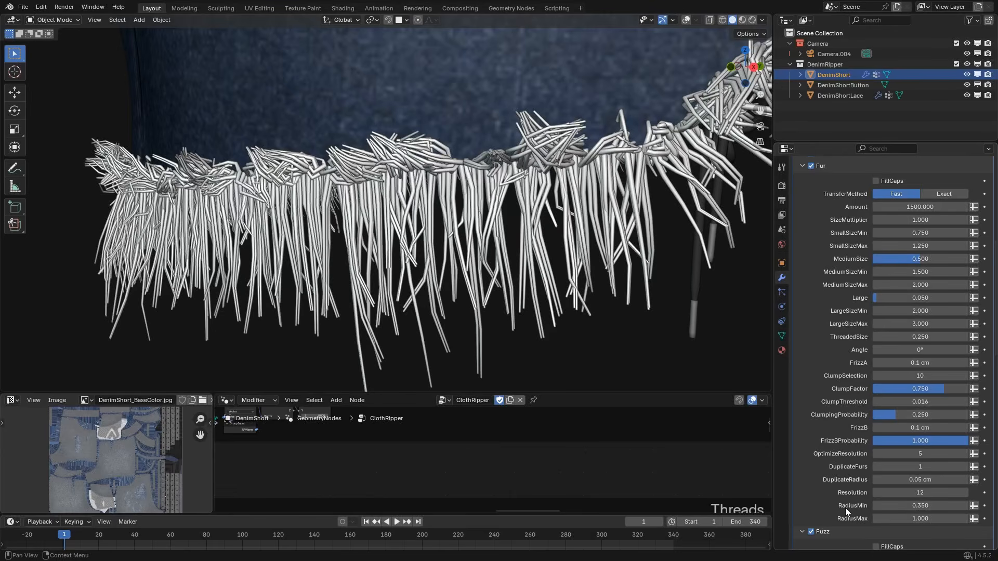
# Review the remaining fur and fuzz settings and examine the fuzz along the rip on the side of the shorts.
pyautogui.scroll(-3, 865, 515)
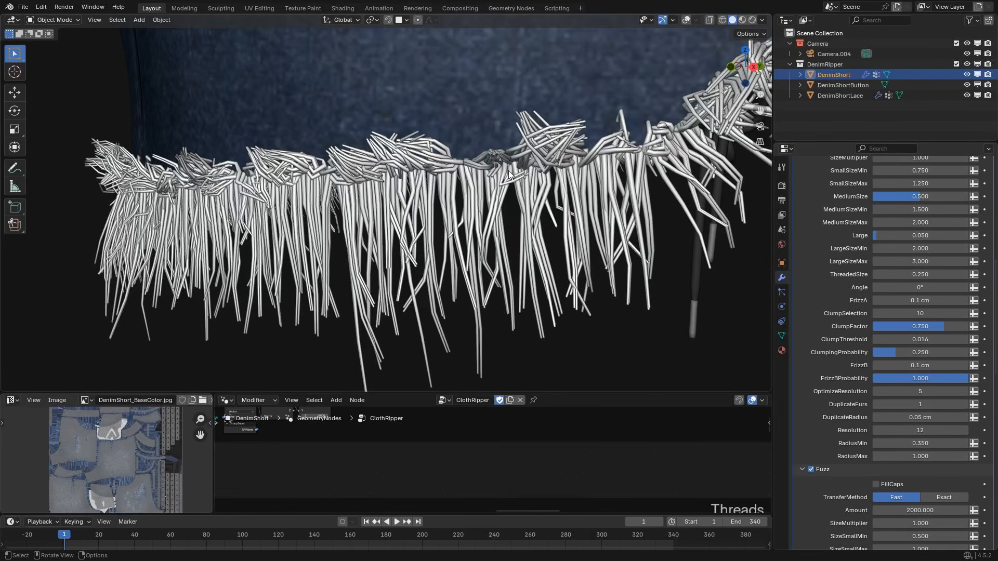
pyautogui.scroll(-7, 855, 435)
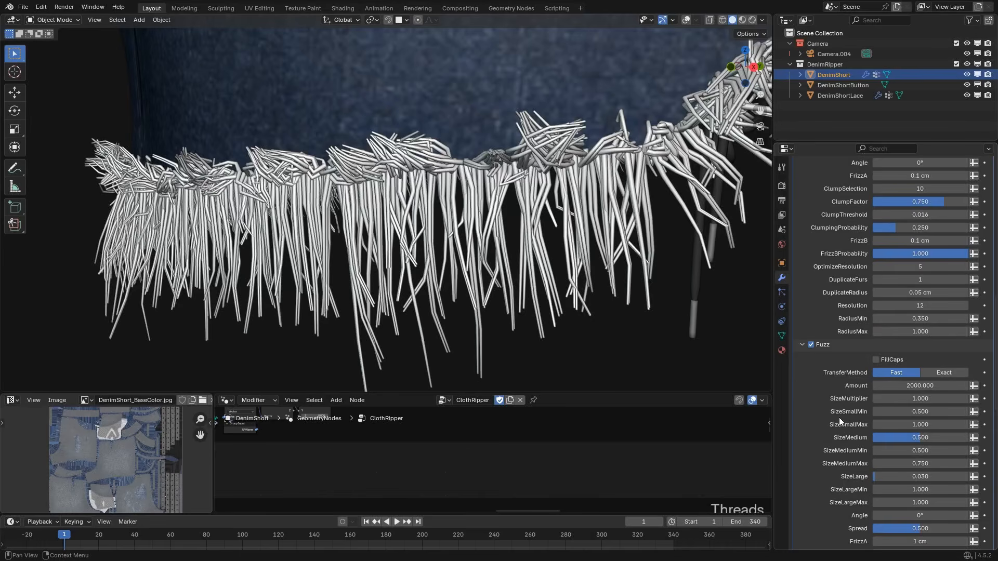
pyautogui.scroll(4, 840, 312)
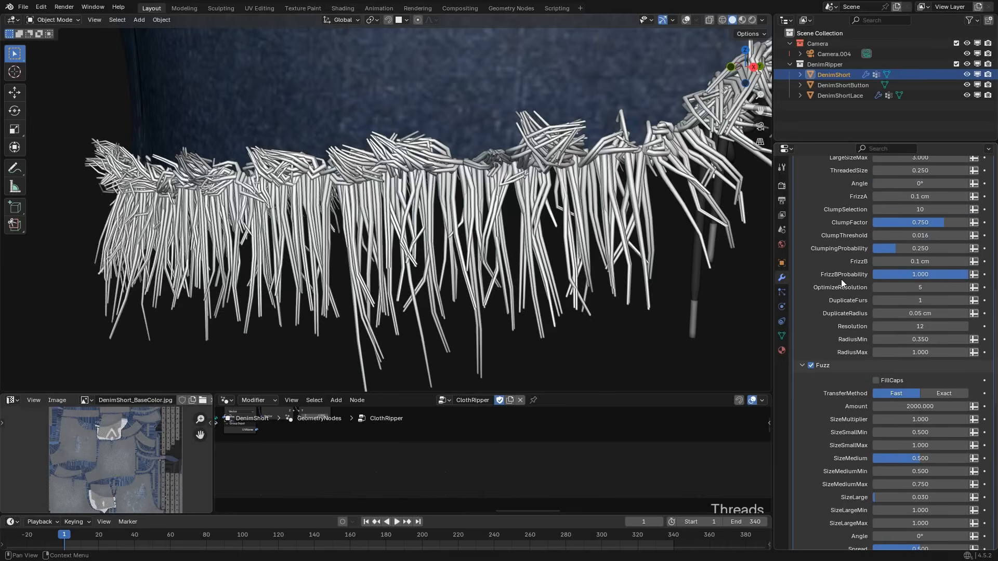
pyautogui.scroll(-4, 608, 111)
pyautogui.scroll(-3, 581, 137)
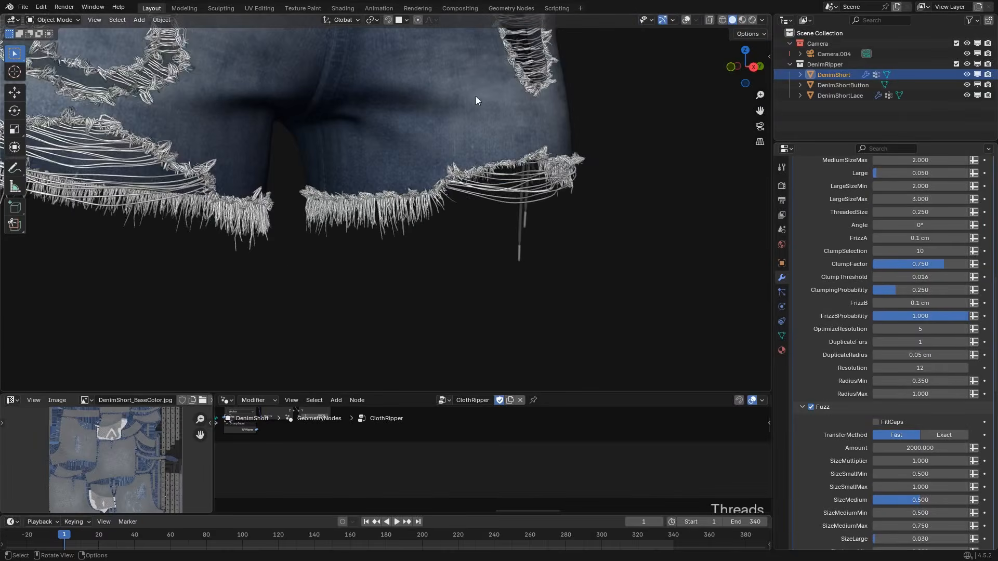
pyautogui.keyDown('shift'); pyautogui.moveTo(475, 95); pyautogui.dragTo(394, 242, button='middle'); pyautogui.keyUp('shift')
pyautogui.keyDown('shift'); pyautogui.moveTo(437, 205); pyautogui.dragTo(368, 257, button='middle'); pyautogui.keyUp('shift')
pyautogui.scroll(5, 368, 257)
pyautogui.scroll(5, 368, 257)
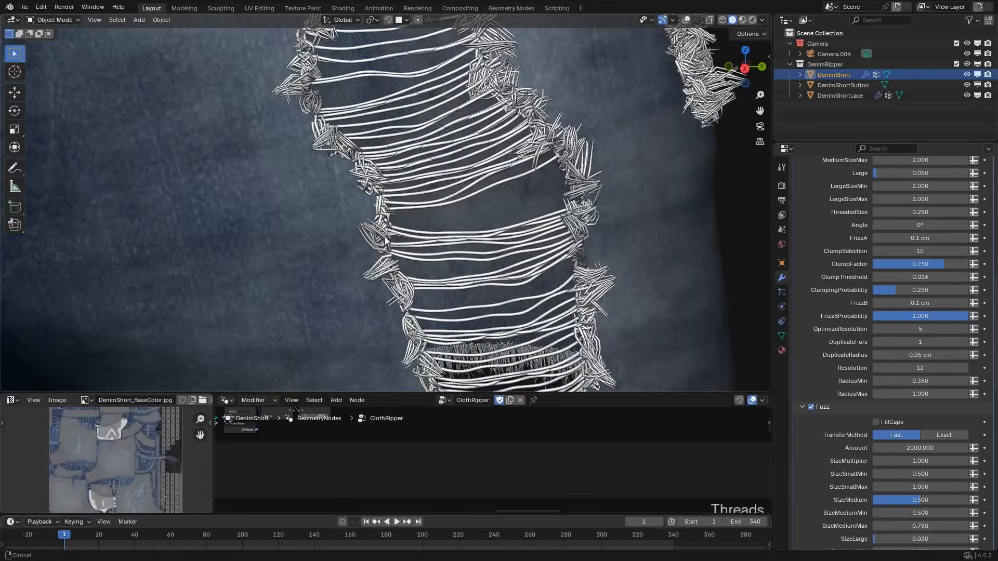
pyautogui.scroll(12, 848, 398)
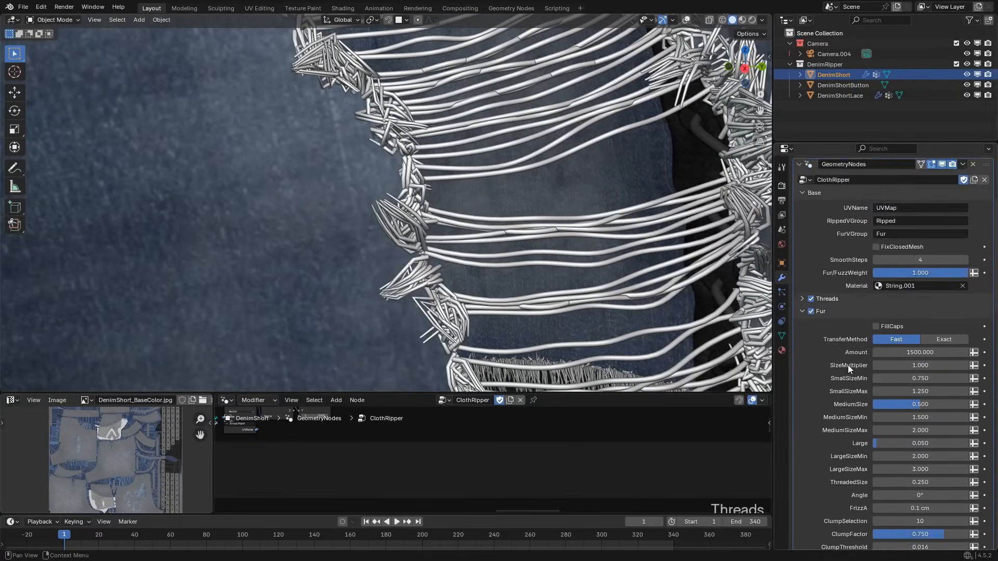
# Set both IN/OUT Modulo values of the threads to 0.
pyautogui.click(802, 278)
pyautogui.scroll(-4, 841, 421)
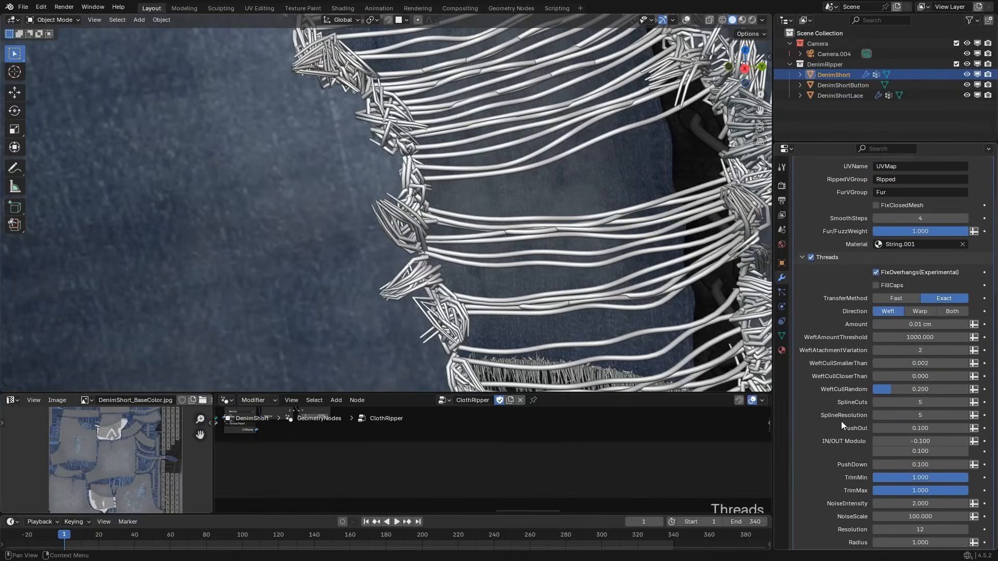
pyautogui.click(921, 388)
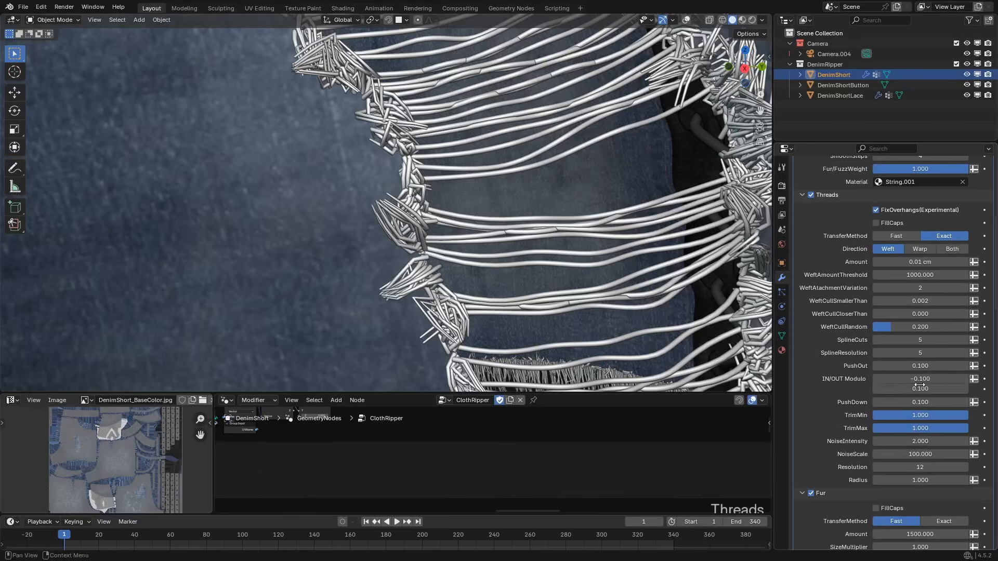
pyautogui.write('0')
pyautogui.press('Return')
pyautogui.scroll(2, 825, 243)
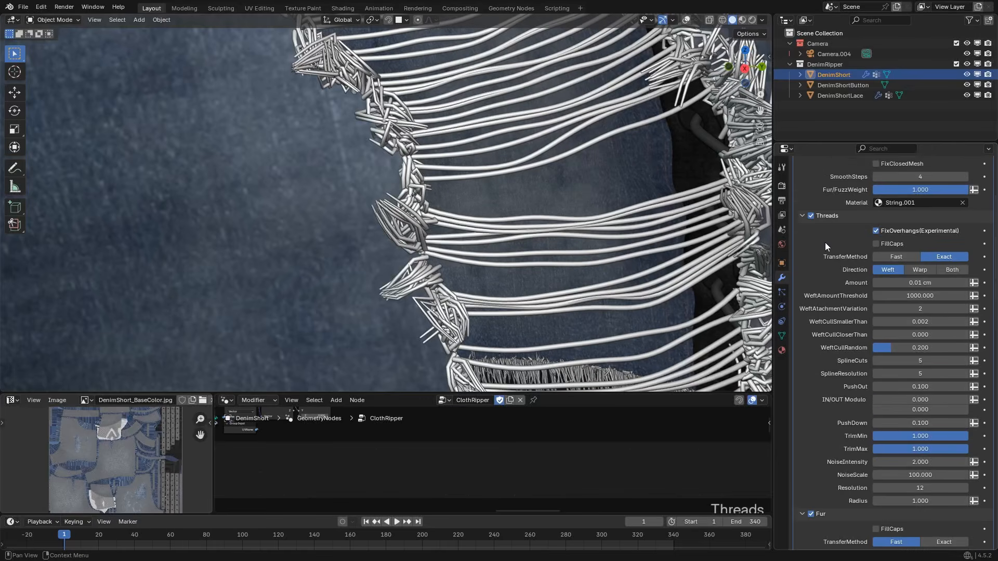
# Compare fuzz Spread values of 1 and 0 along the rip edges, ending at 1.
pyautogui.scroll(-20, 834, 372)
pyautogui.scroll(-5, 838, 369)
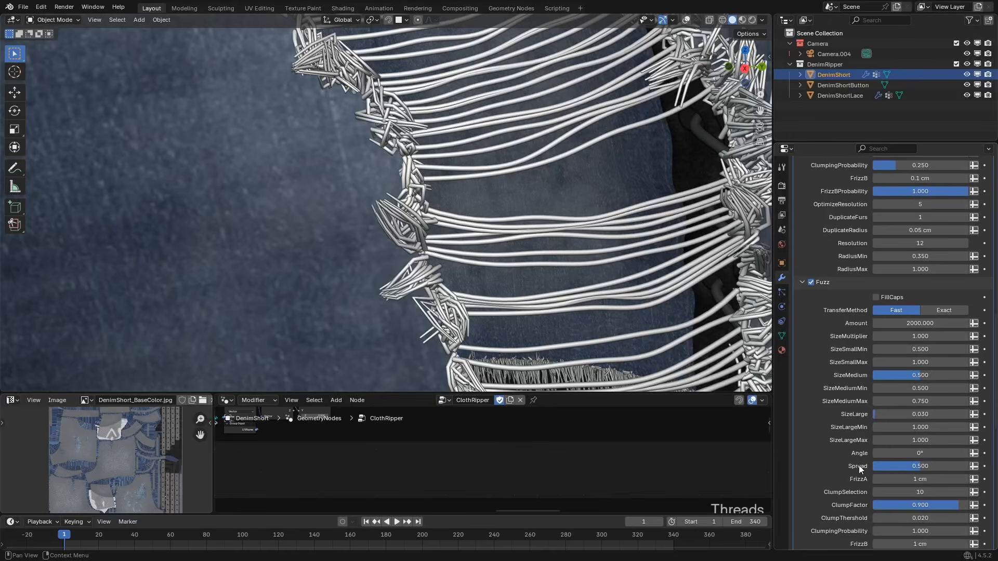
pyautogui.click(922, 468)
pyautogui.write('1')
pyautogui.press('Return')
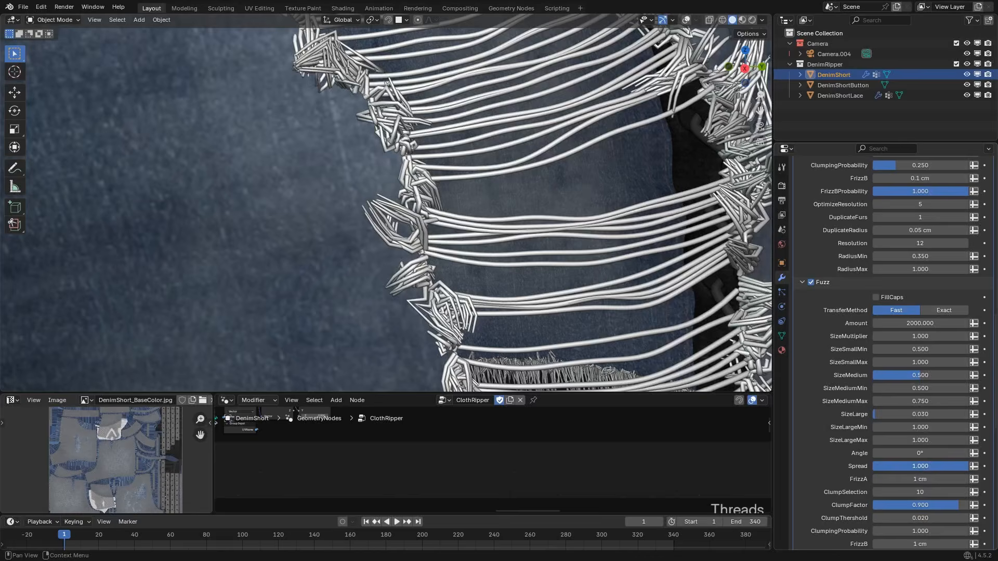
pyautogui.moveTo(922, 468); pyautogui.dragTo(873, 469)
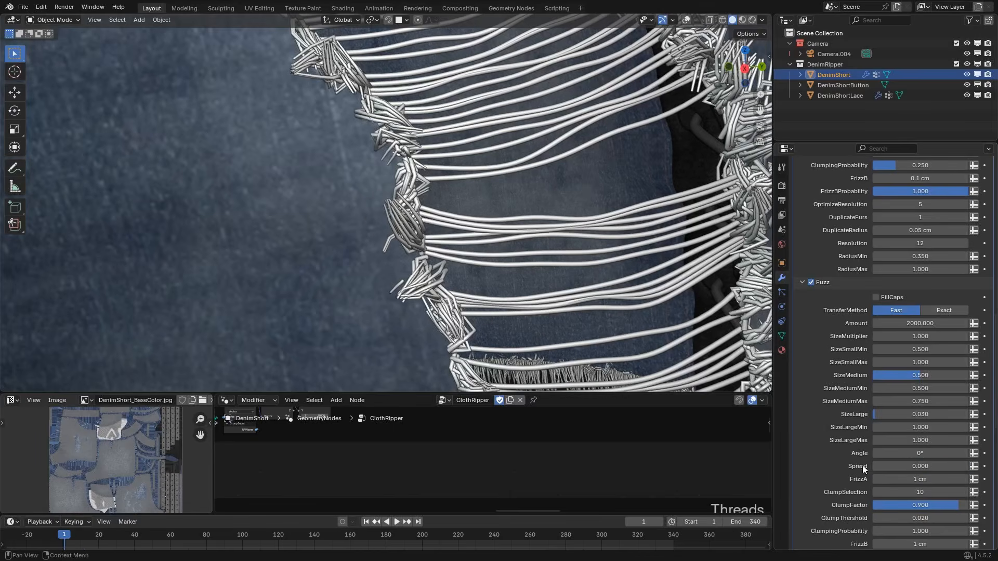
pyautogui.moveTo(465, 309); pyautogui.dragTo(442, 363, button='middle')
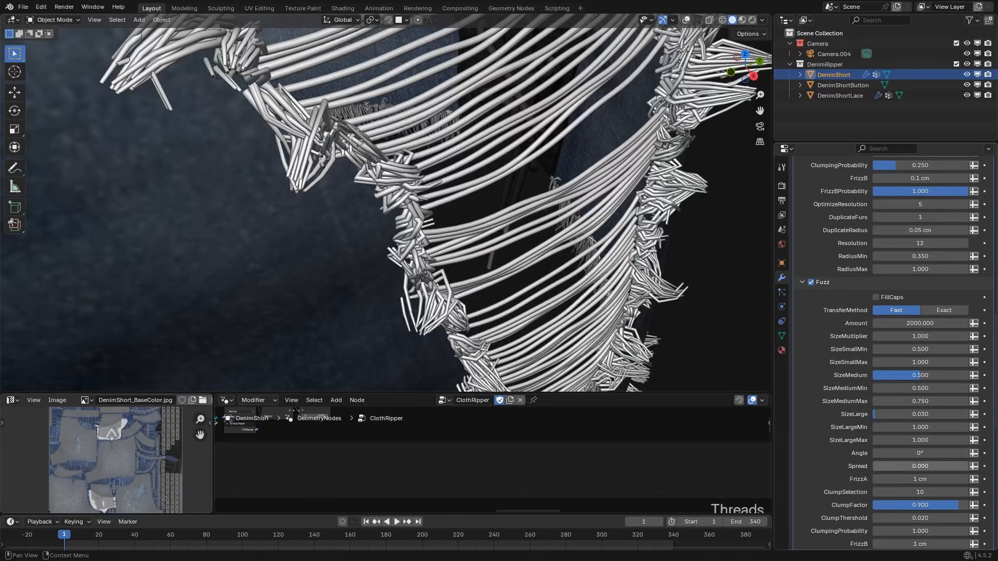
pyautogui.moveTo(899, 467); pyautogui.dragTo(960, 469)
# Set the fuzz ClumpFactor and FrizzBProbability to 0.
pyautogui.scroll(-1, 840, 476)
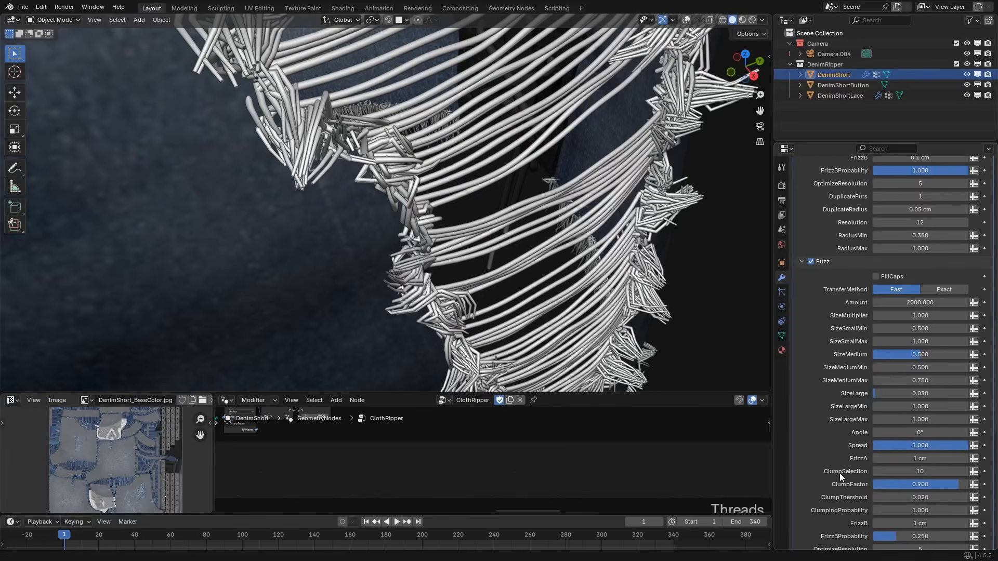
pyautogui.scroll(-1, 840, 473)
pyautogui.press('BackSpace')
pyautogui.click(920, 516)
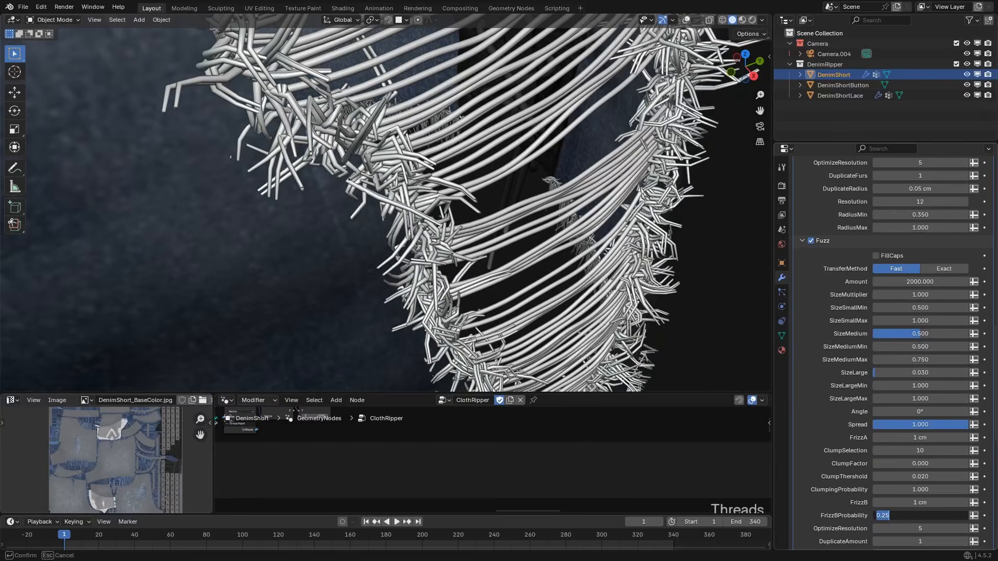
pyautogui.write('0')
pyautogui.press('Return')
# Compare the unclumped fuzz along the rip at Spread 0 and 1, and restore the Spread to 0.5.
pyautogui.moveTo(540, 347); pyautogui.dragTo(403, 295, button='middle')
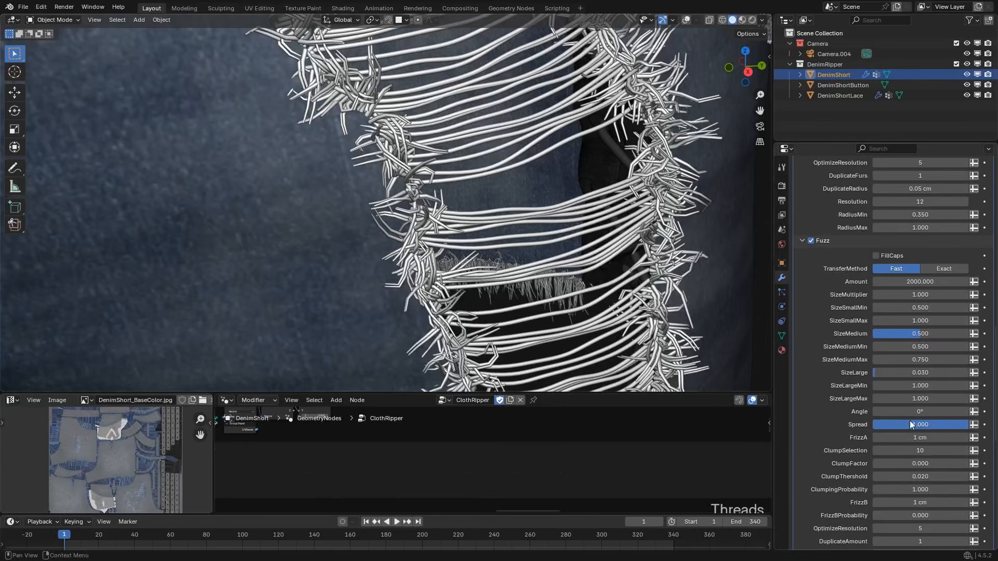
pyautogui.moveTo(911, 425); pyautogui.dragTo(827, 425)
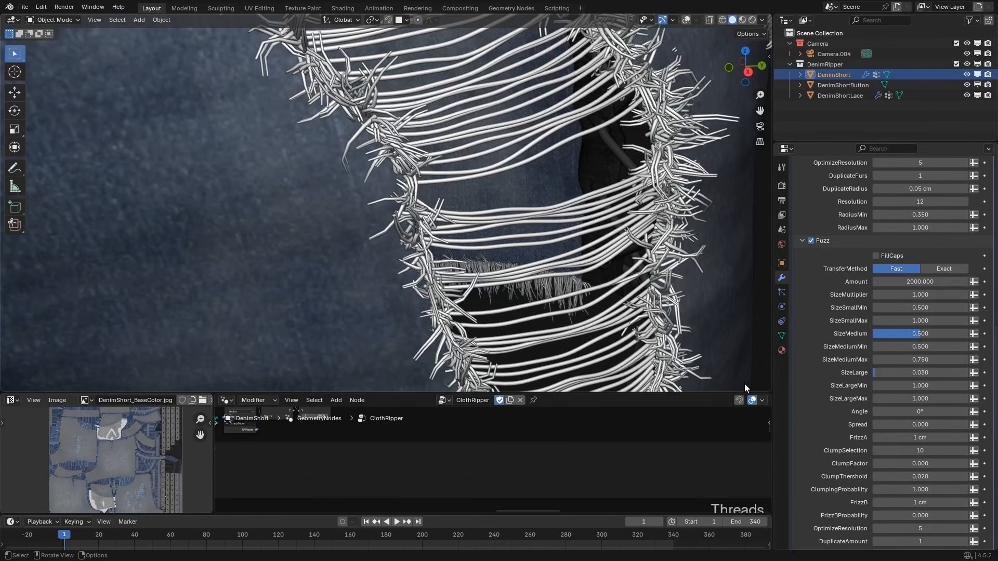
pyautogui.moveTo(890, 425); pyautogui.dragTo(968, 425)
pyautogui.moveTo(341, 281); pyautogui.dragTo(325, 278, button='middle')
pyautogui.scroll(-1, 863, 438)
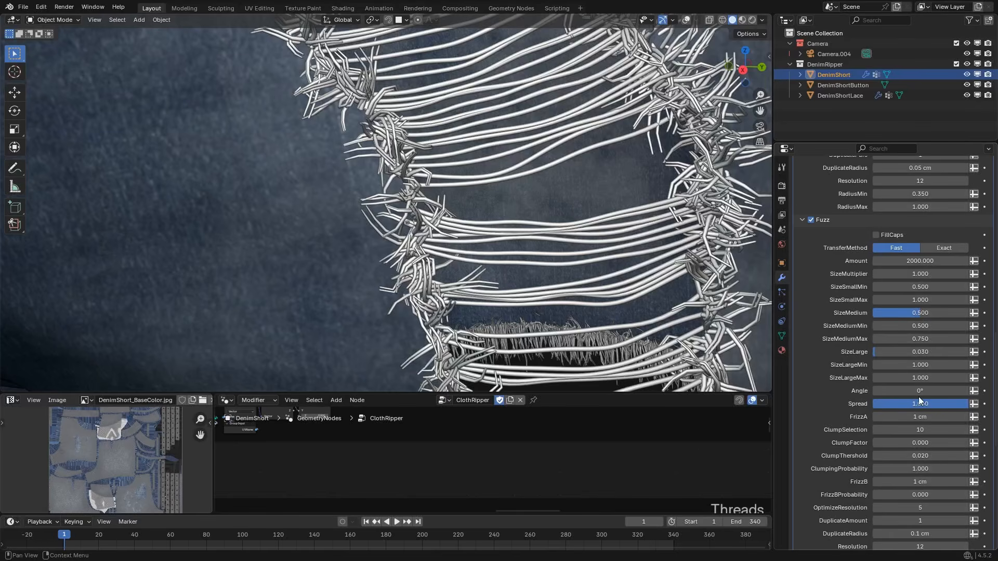
pyautogui.click(930, 406)
pyautogui.write('.5')
pyautogui.press('Return')
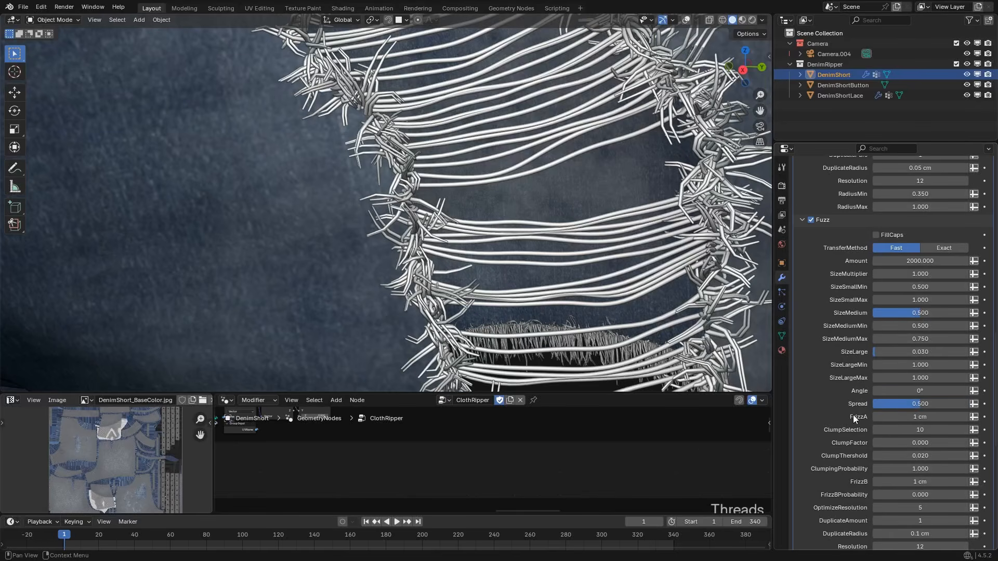
# Reset the fuzz ClumpFactor to 0.9 and the FrizzBProbability to 0.25.
pyautogui.scroll(-2, 853, 415)
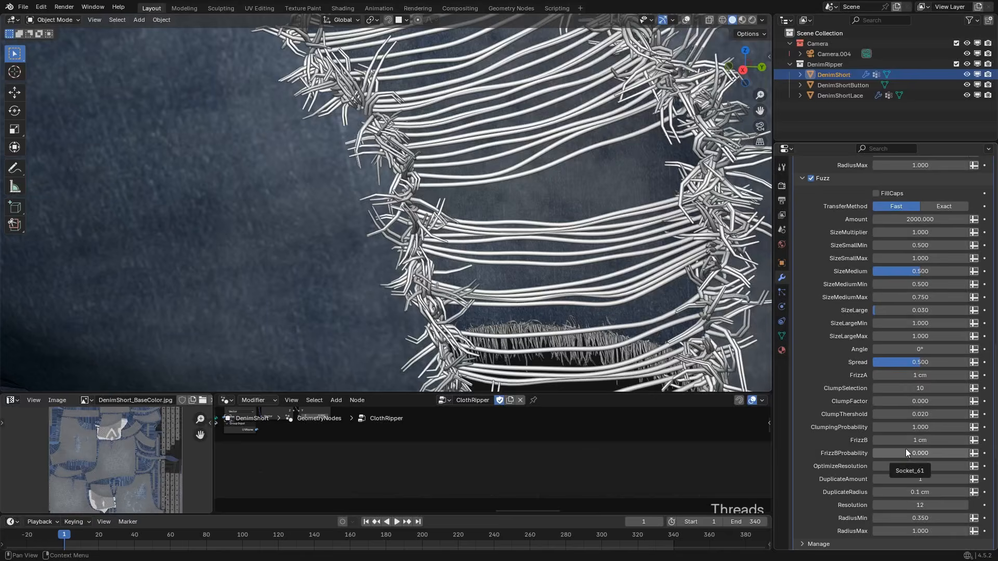
pyautogui.press('BackSpace')
pyautogui.press('BackSpace')
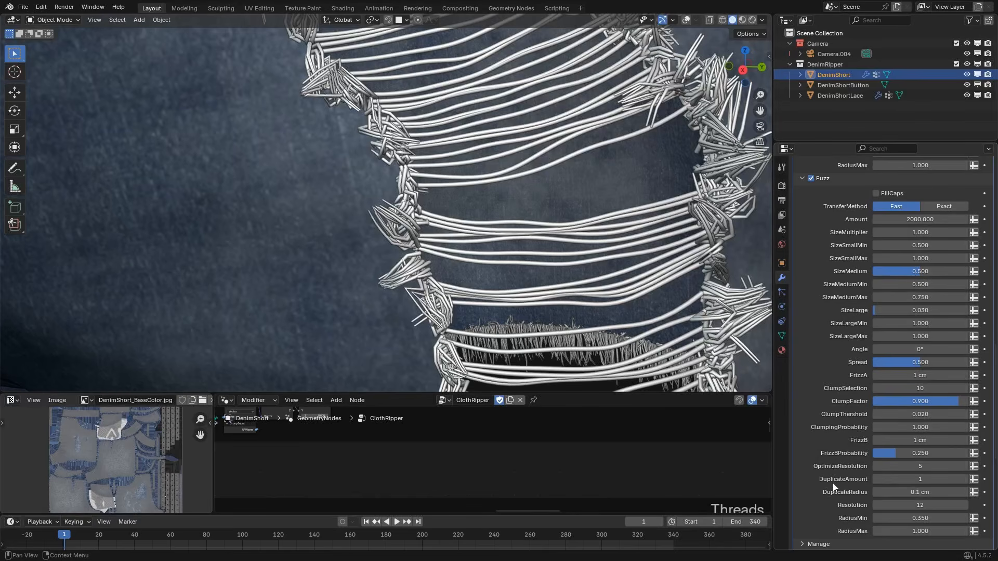
# Turn the viewport overlays back on and view the whole pair of shorts from the front.
pyautogui.scroll(-2, 856, 498)
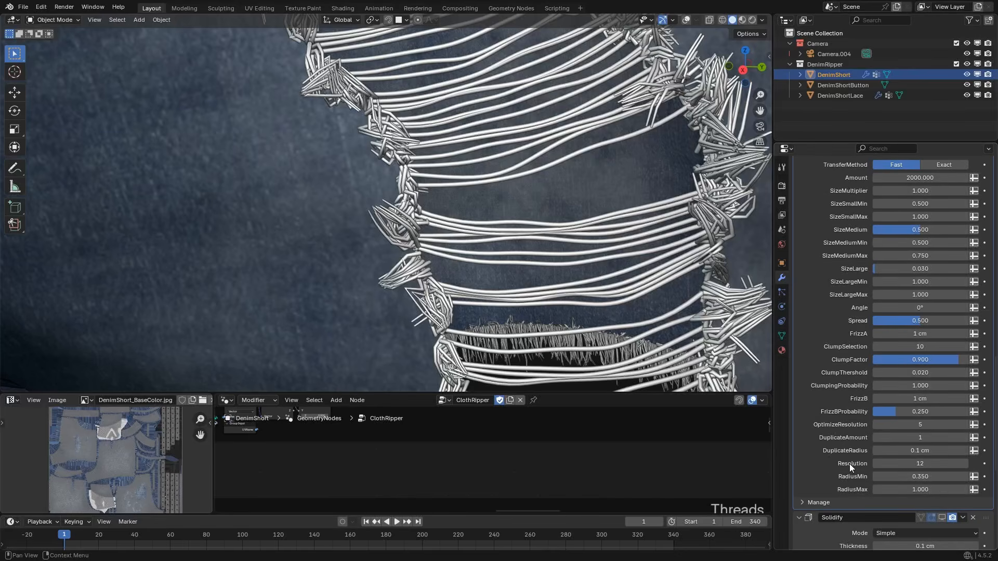
pyautogui.scroll(20, 849, 463)
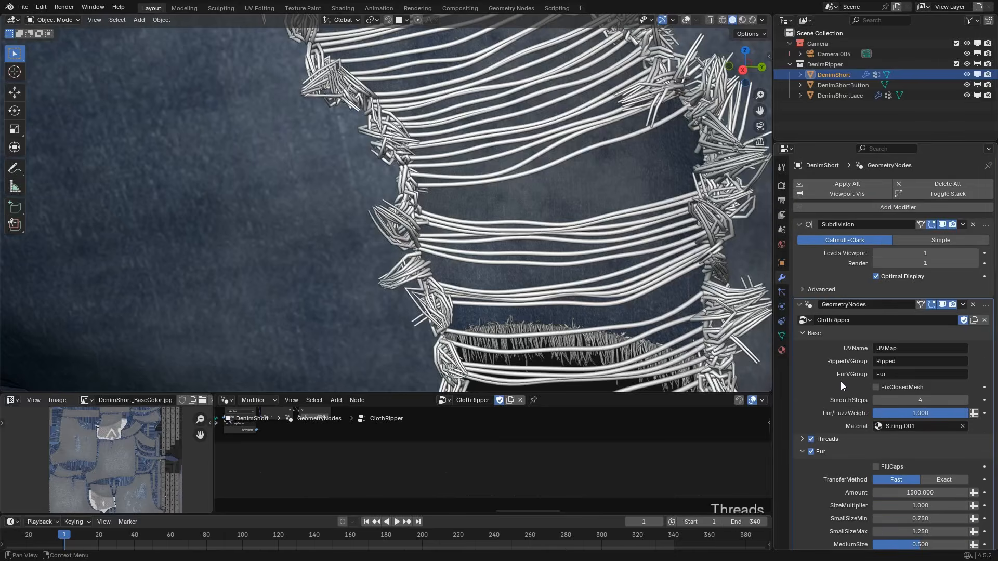
pyautogui.scroll(-12, 355, 236)
pyautogui.moveTo(376, 202); pyautogui.dragTo(452, 237, button='middle')
pyautogui.hotkey('alt', 'shift', 'z')
pyautogui.scroll(4, 460, 219)
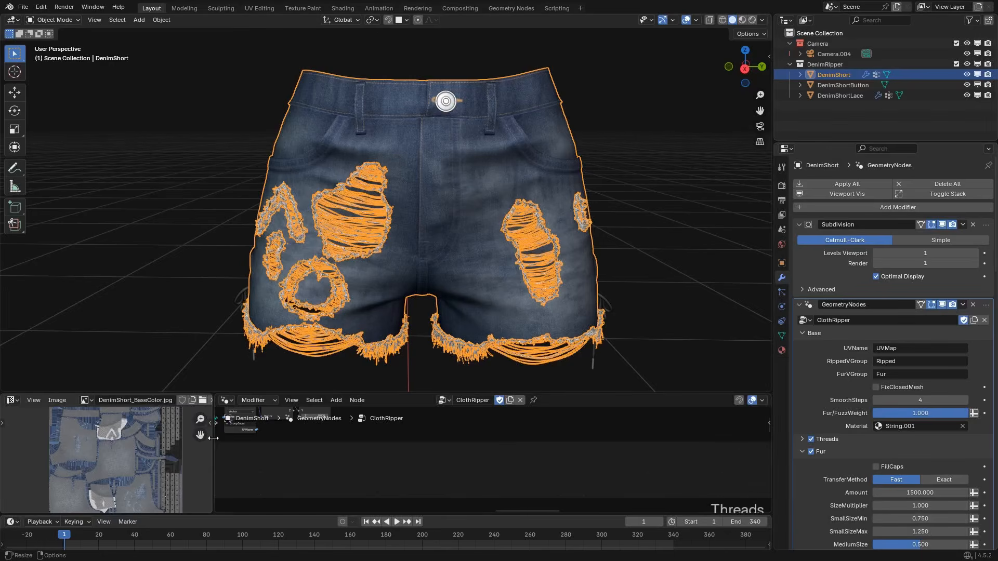
# Enlarge the node editor area and review the ClothRipper modifier's base, fur and fuzz settings.
pyautogui.moveTo(214, 438); pyautogui.dragTo(111, 432)
pyautogui.moveTo(139, 394); pyautogui.dragTo(140, 372)
pyautogui.scroll(-10, 848, 425)
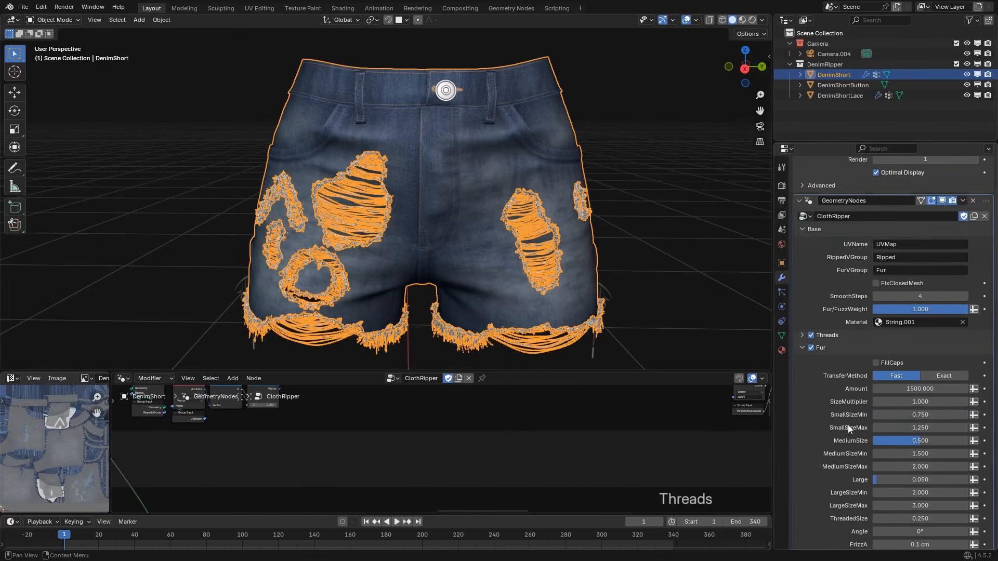
pyautogui.scroll(-14, 851, 401)
pyautogui.scroll(20, 849, 389)
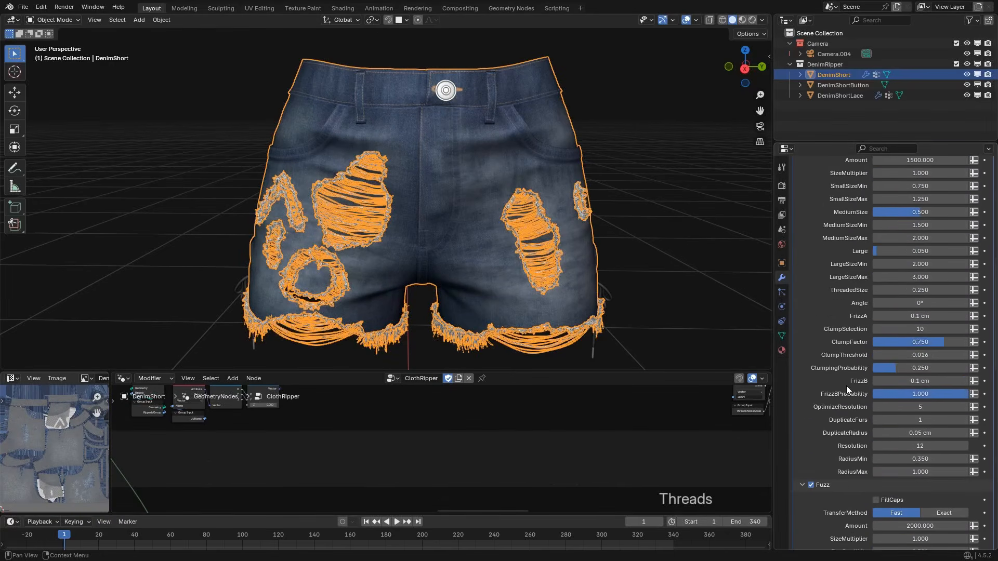
pyautogui.scroll(2, 837, 379)
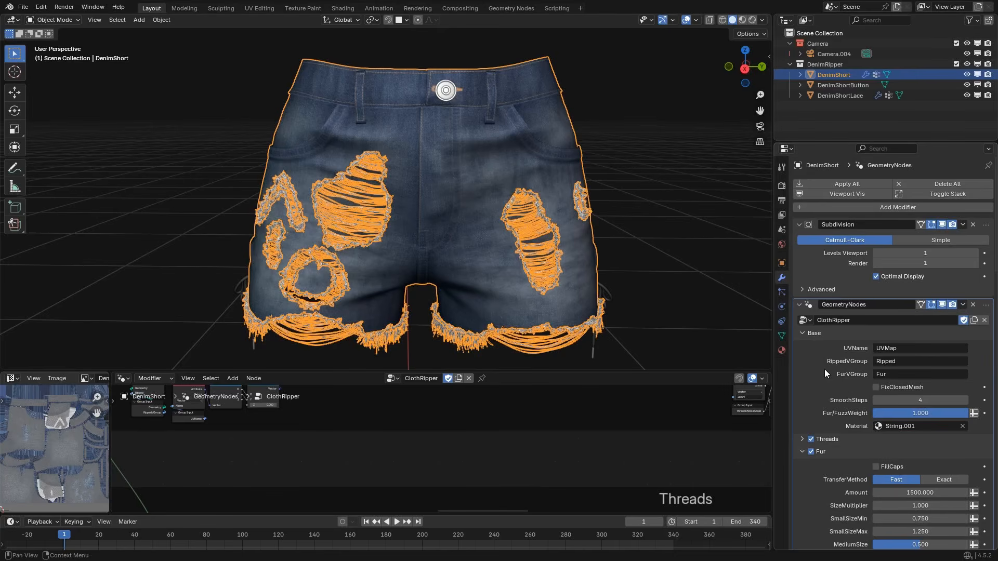
# Examine the full ClothRipper node tree, from the initial node frame through the branching frames to the final output.
pyautogui.press('Home')
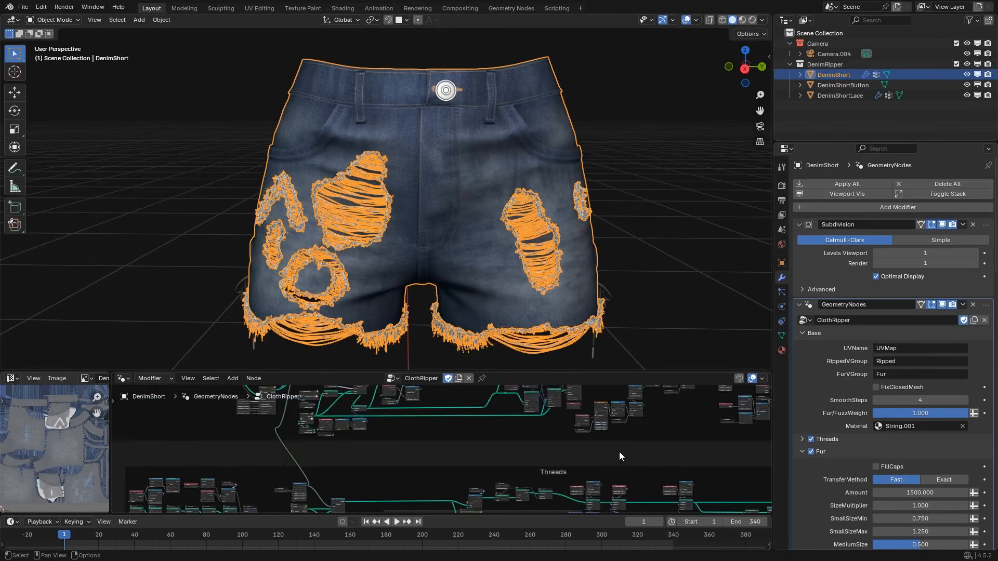
pyautogui.scroll(-14, 617, 453)
pyautogui.moveTo(204, 415); pyautogui.dragTo(303, 429, button='middle')
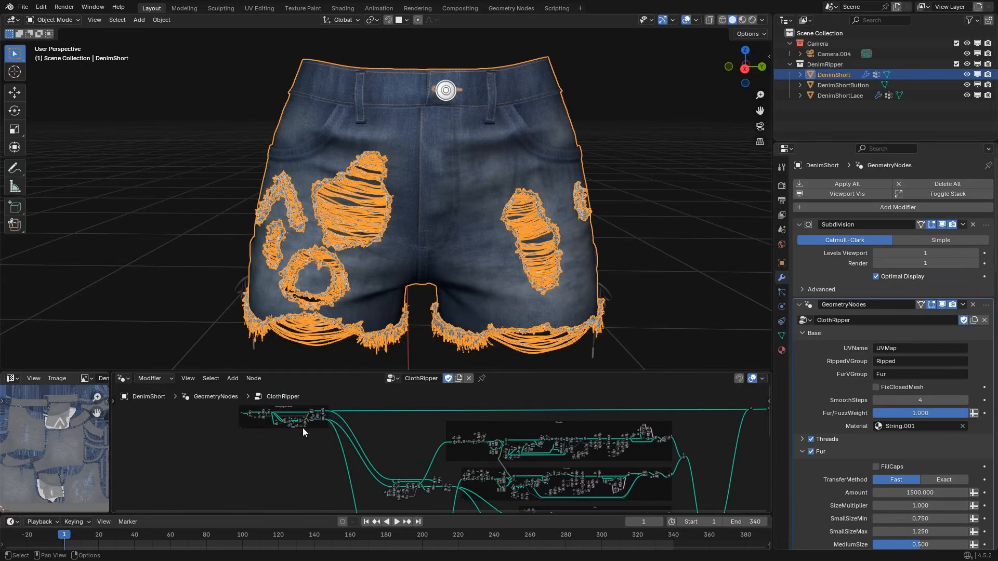
pyautogui.moveTo(224, 412); pyautogui.dragTo(224, 429, button='middle')
pyautogui.moveTo(212, 463); pyautogui.dragTo(358, 420)
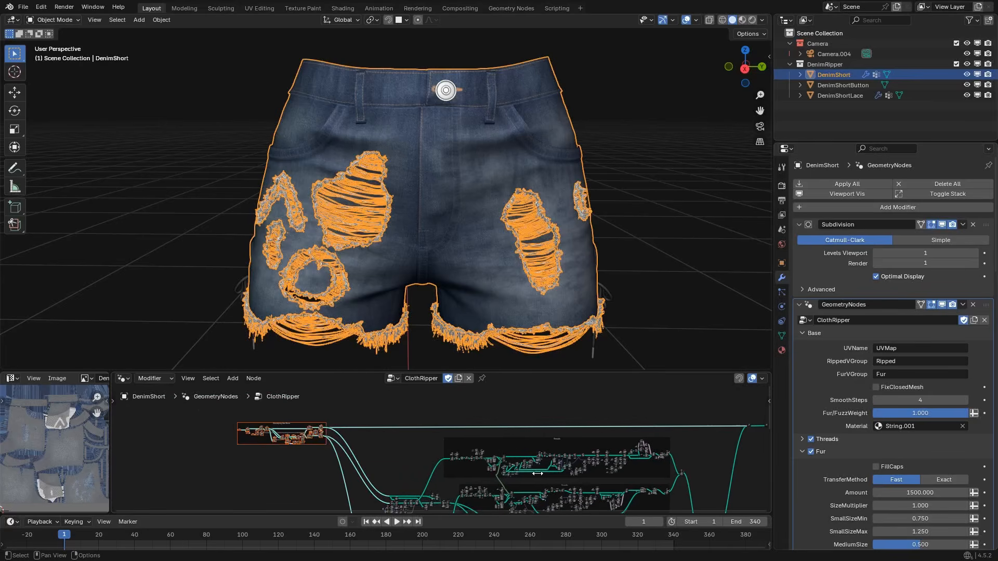
pyautogui.click(689, 459)
pyautogui.moveTo(689, 459); pyautogui.dragTo(666, 437, button='middle')
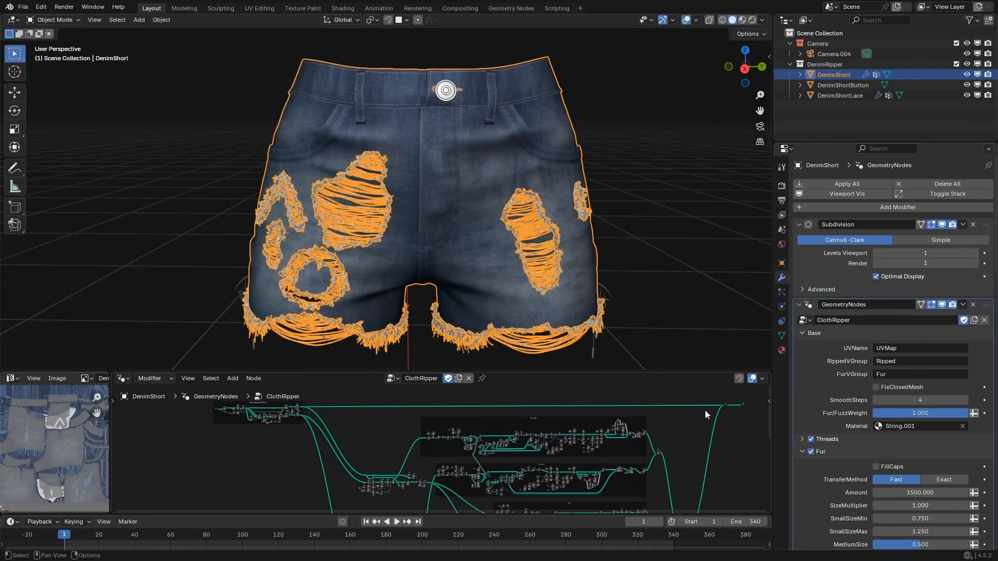
pyautogui.moveTo(735, 396); pyautogui.dragTo(452, 486)
pyautogui.moveTo(451, 484); pyautogui.dragTo(450, 440, button='middle')
pyautogui.click(491, 486)
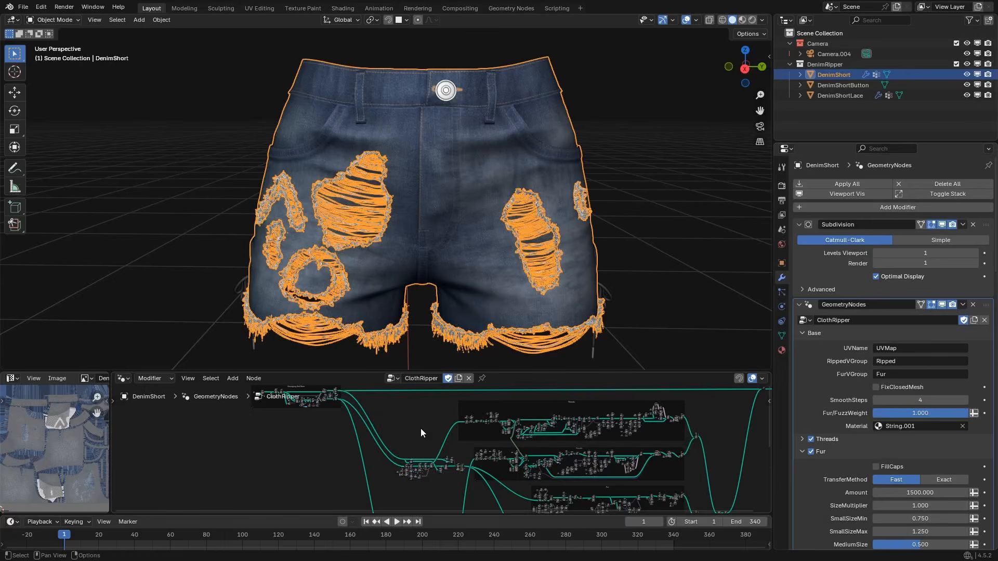
# Deselect the shorts to show the rips and frayed hems without the selection outline.
pyautogui.moveTo(421, 429); pyautogui.dragTo(381, 446, button='middle')
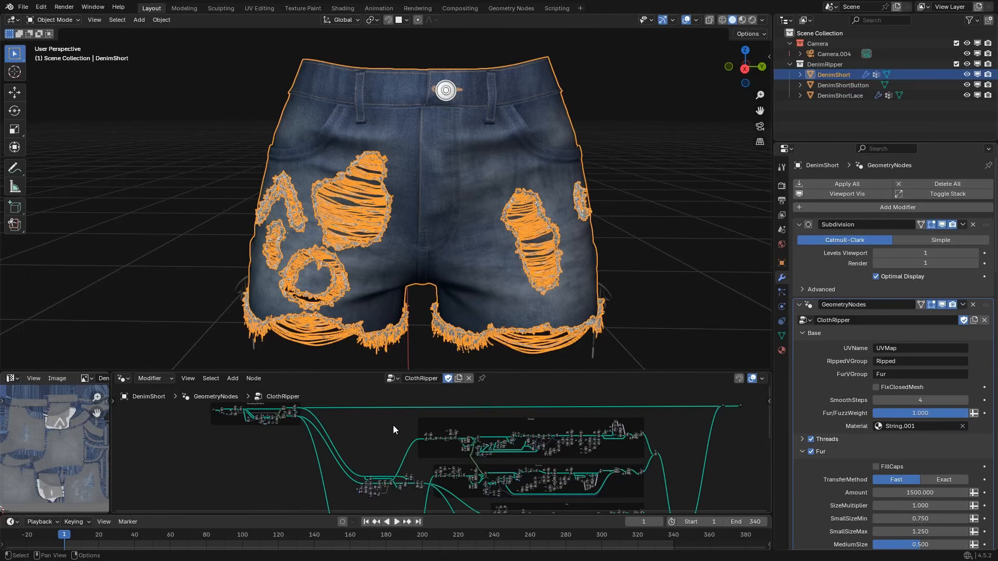
pyautogui.click(432, 349)
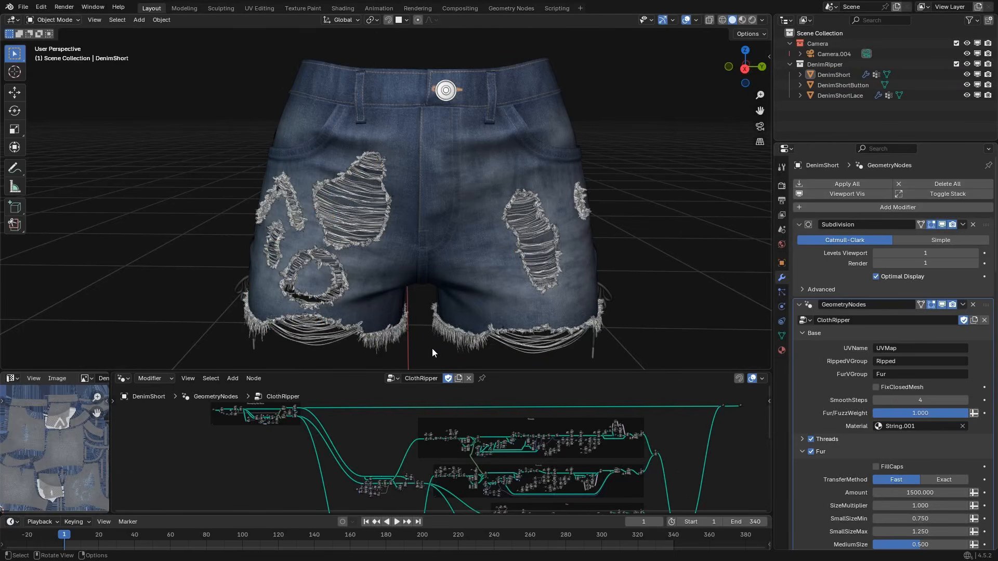
pyautogui.moveTo(387, 428); pyautogui.dragTo(383, 439, button='middle')
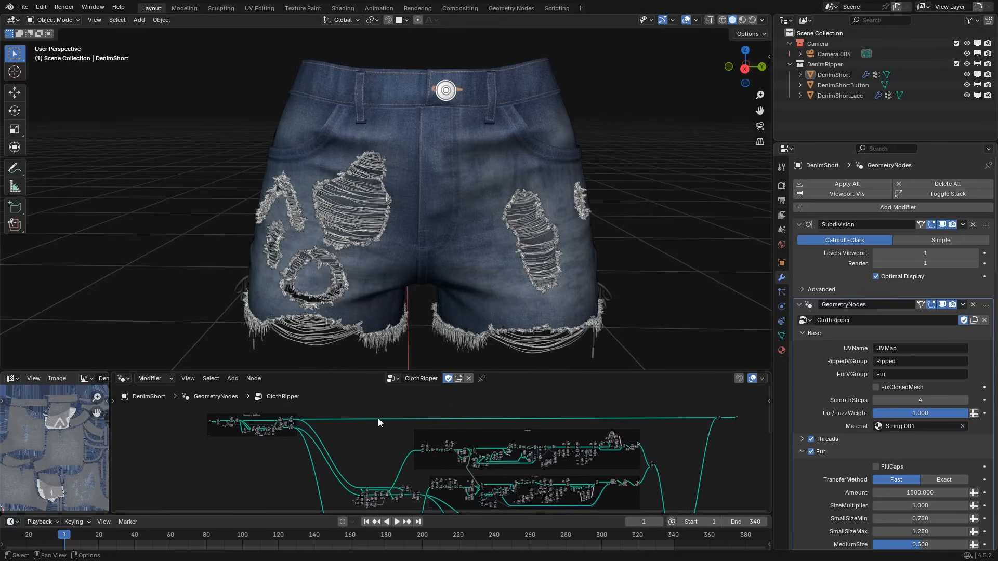